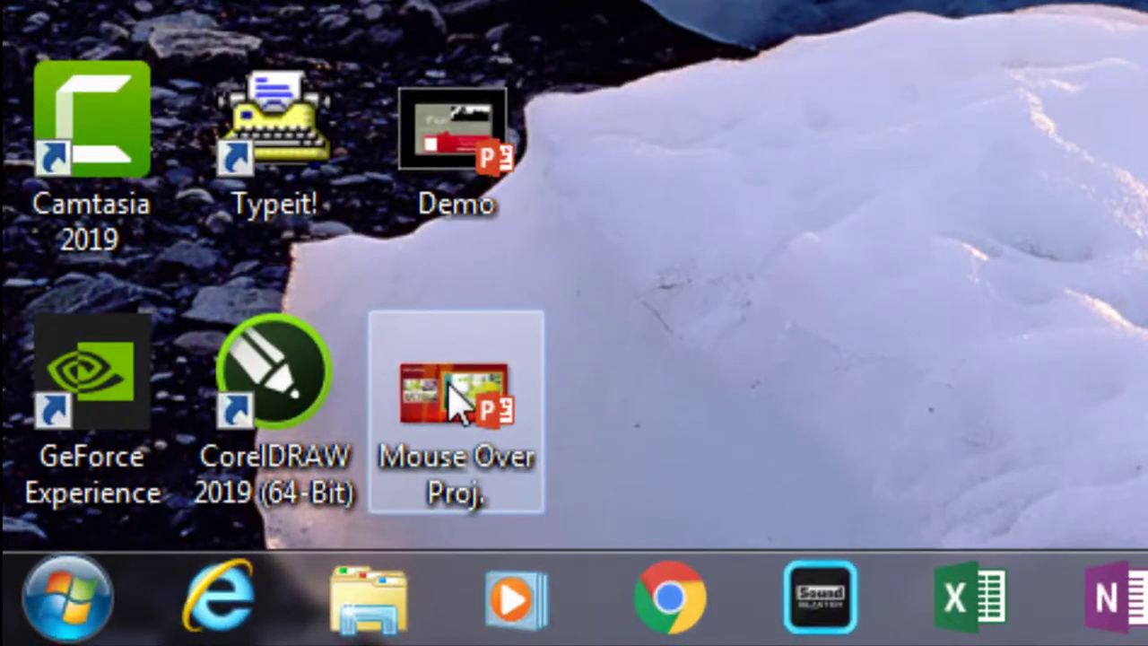
Open the Mouse Over Proj. file from the desktop to start its campus photo-album slideshow
double_click(450, 386)
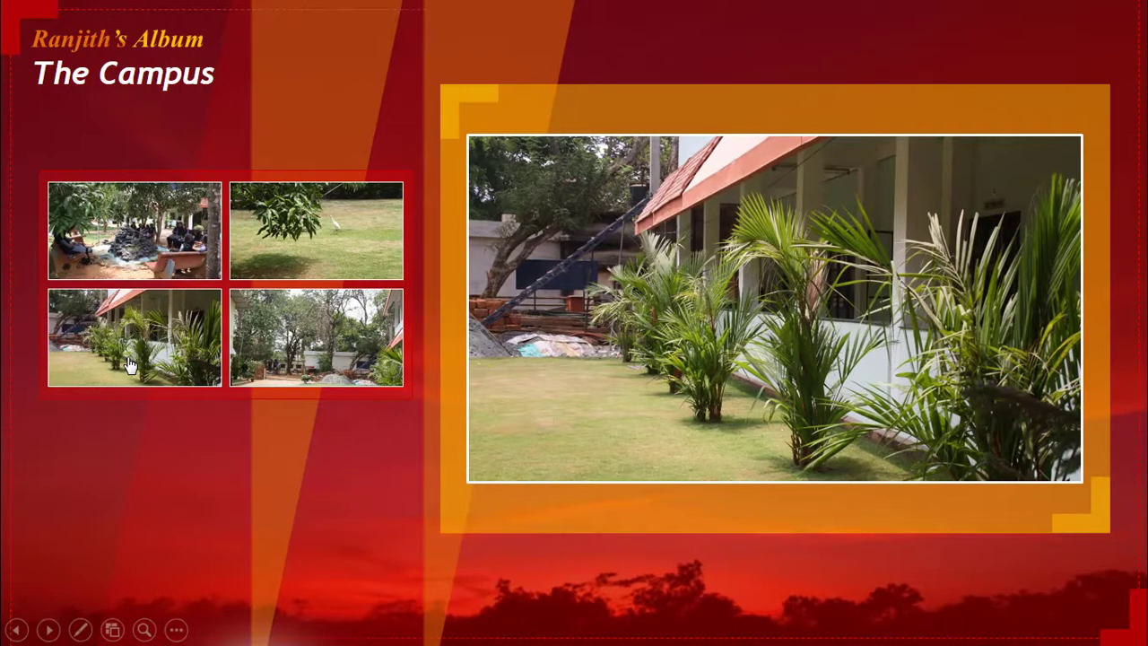
Swap each of the four grid thumbnails into the large frame, then exit the slideshow
left_click(307, 349)
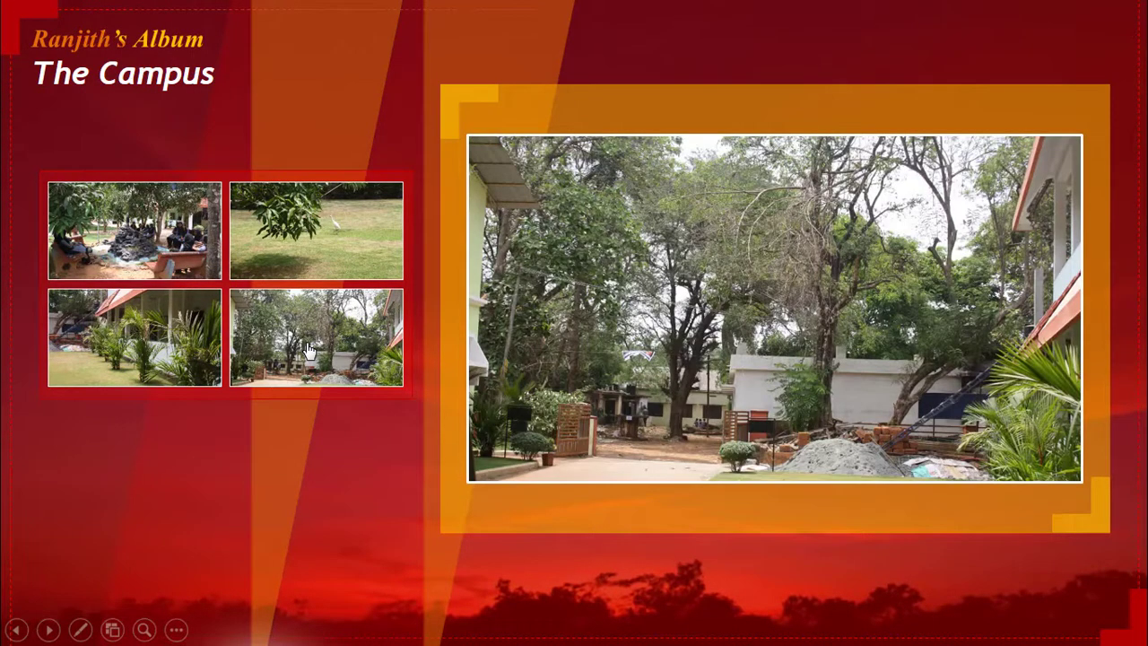
left_click(315, 257)
left_click(161, 249)
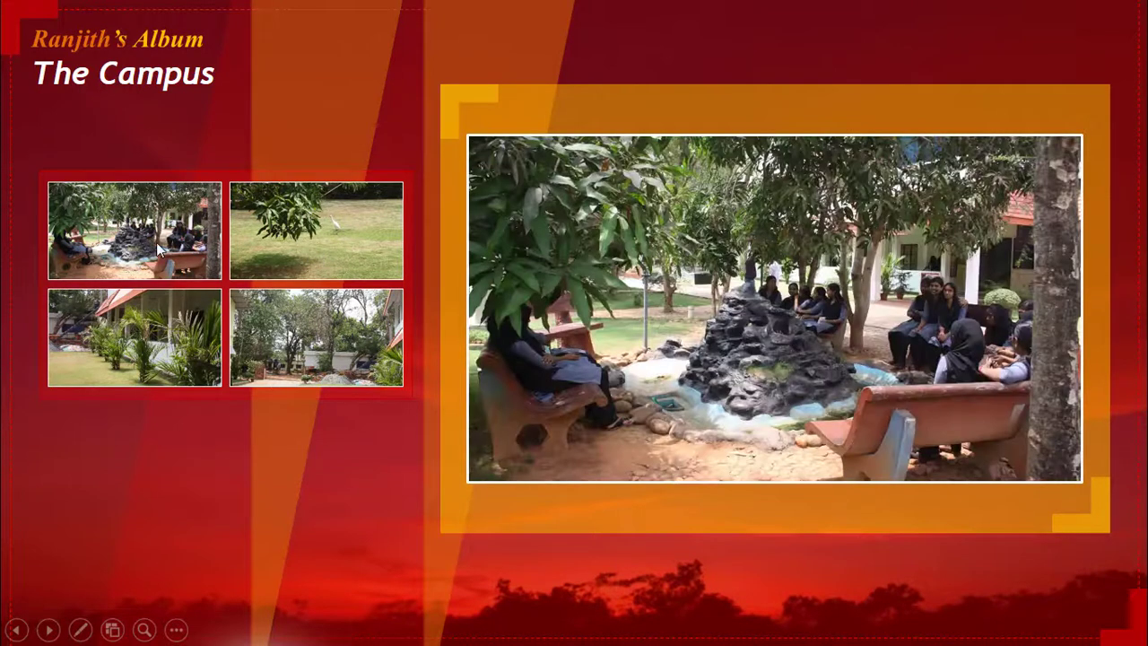
left_click(163, 330)
left_click(289, 329)
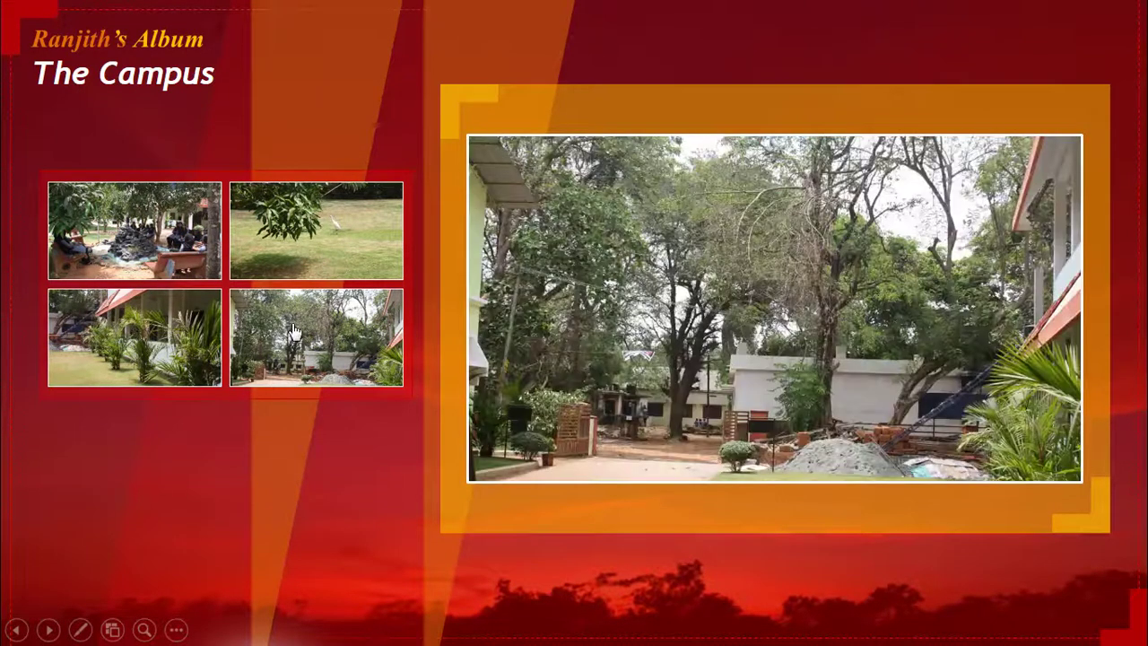
left_click(315, 253)
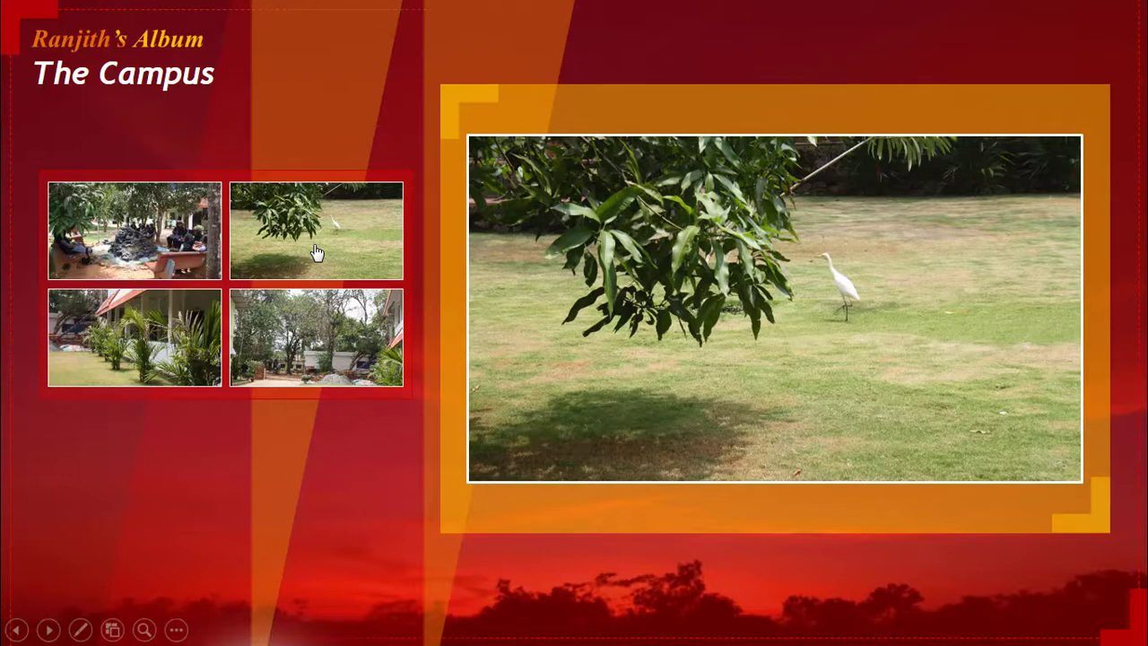
left_click(325, 319)
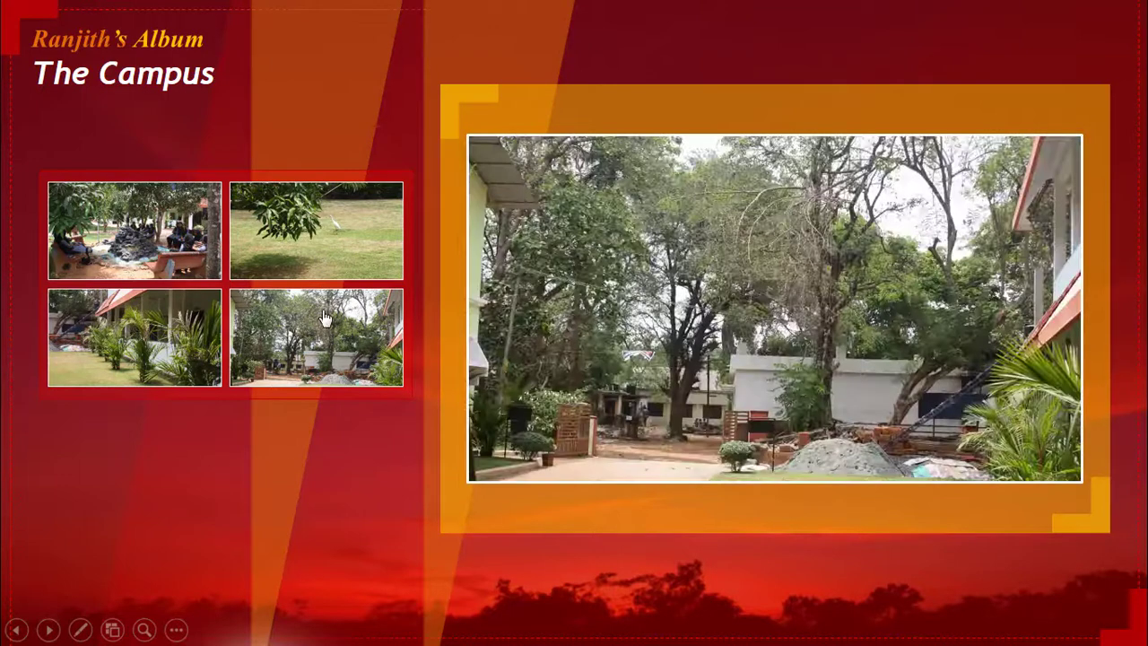
left_click(178, 319)
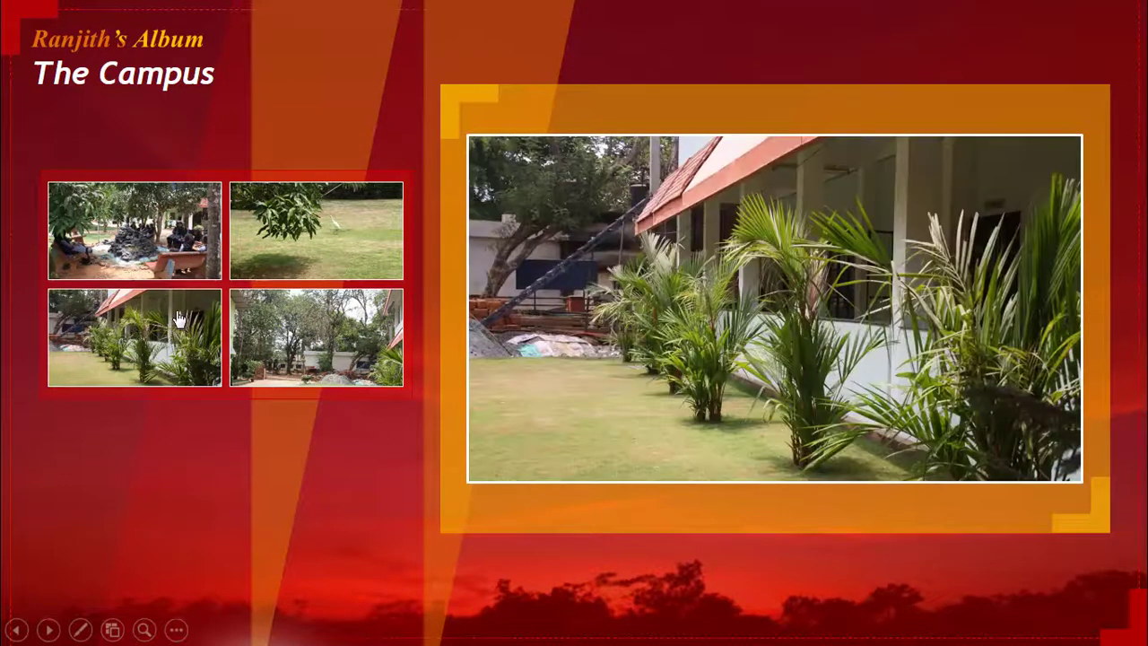
left_click(179, 253)
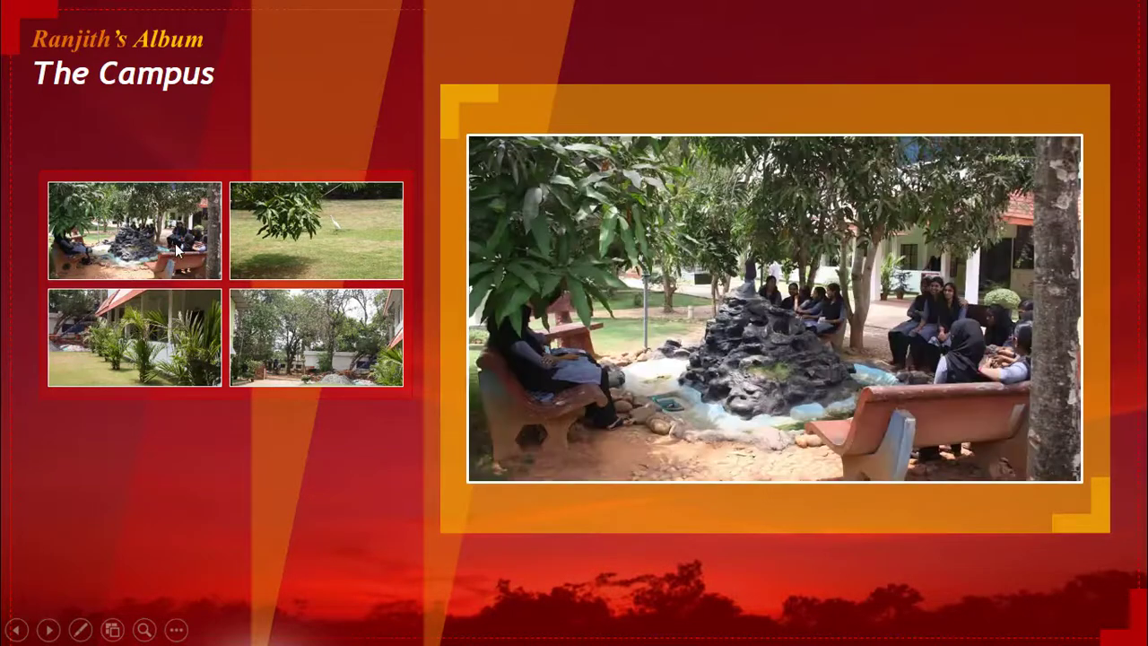
left_click(308, 252)
left_click(321, 324)
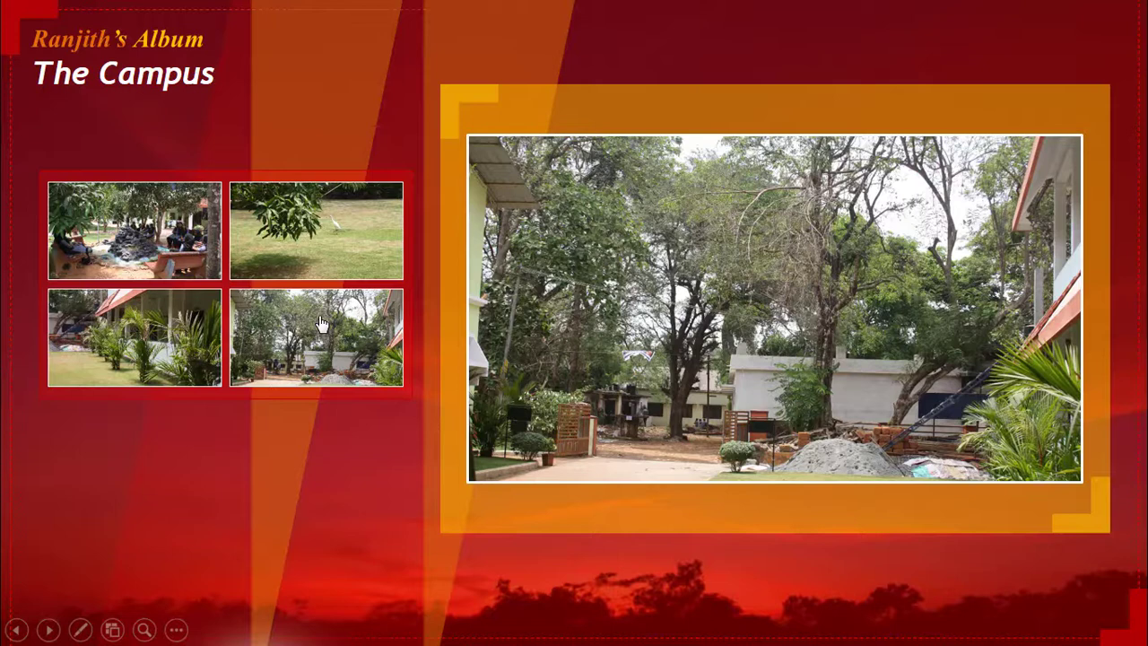
key("Escape")
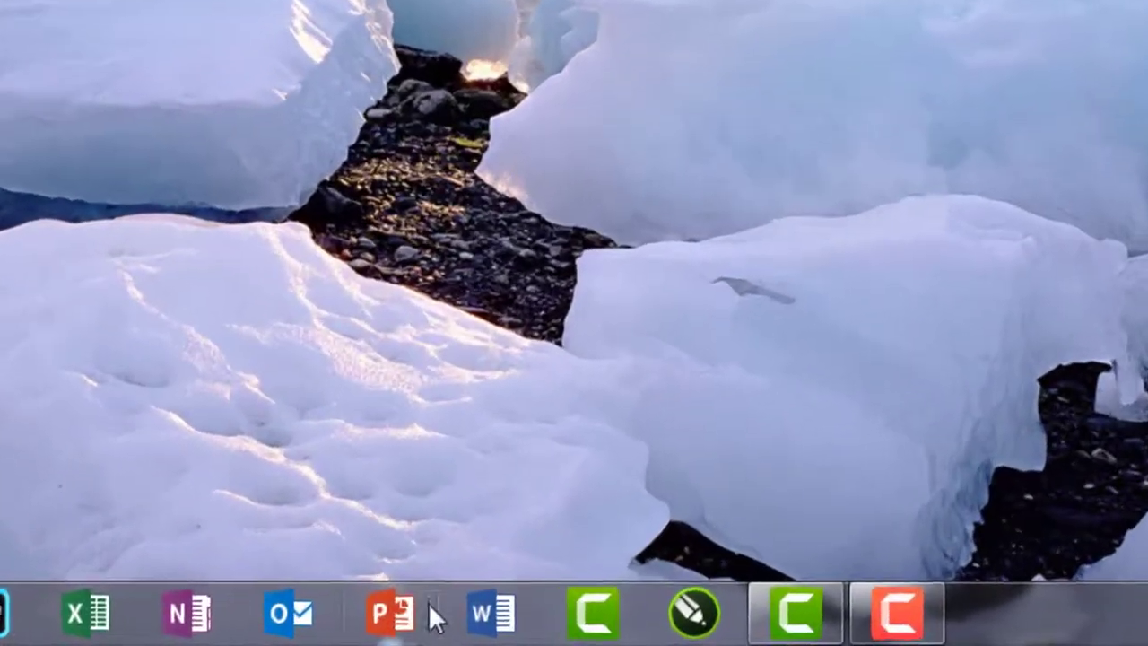
Start a new blank PowerPoint presentation in a maximized window
left_click(492, 629)
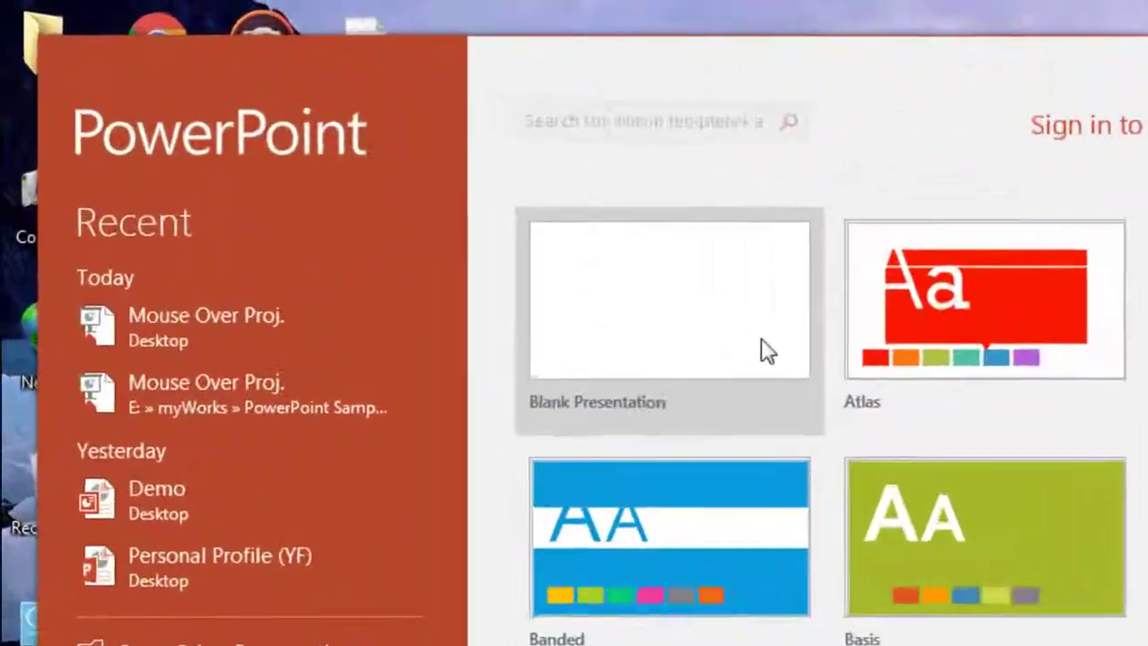
left_click(456, 223)
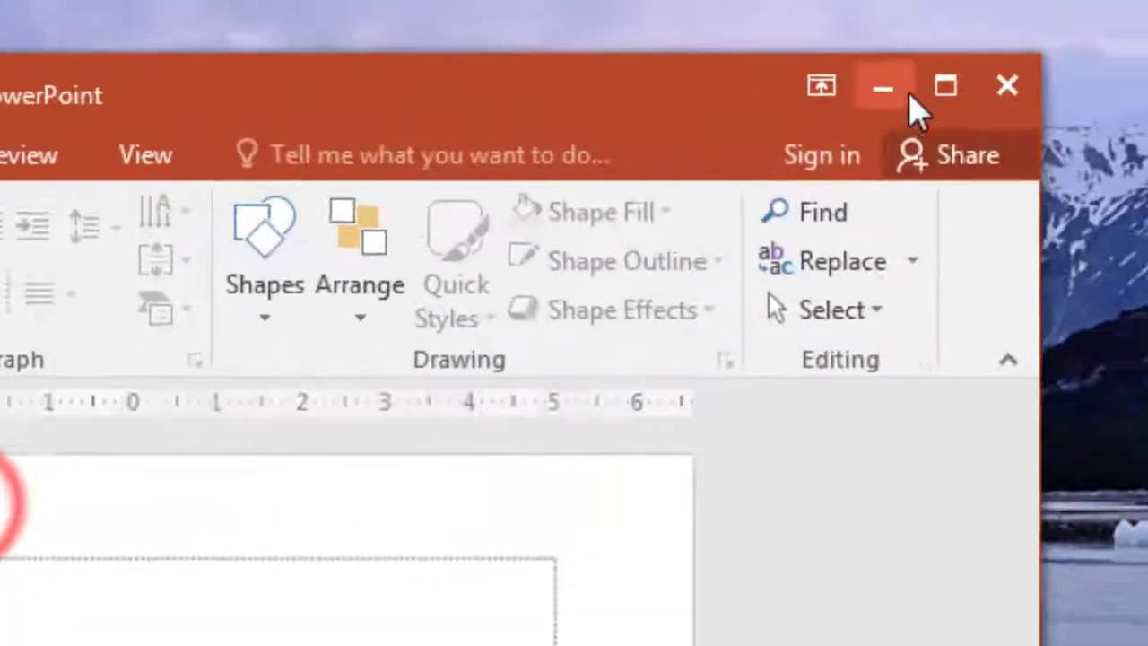
left_click(945, 86)
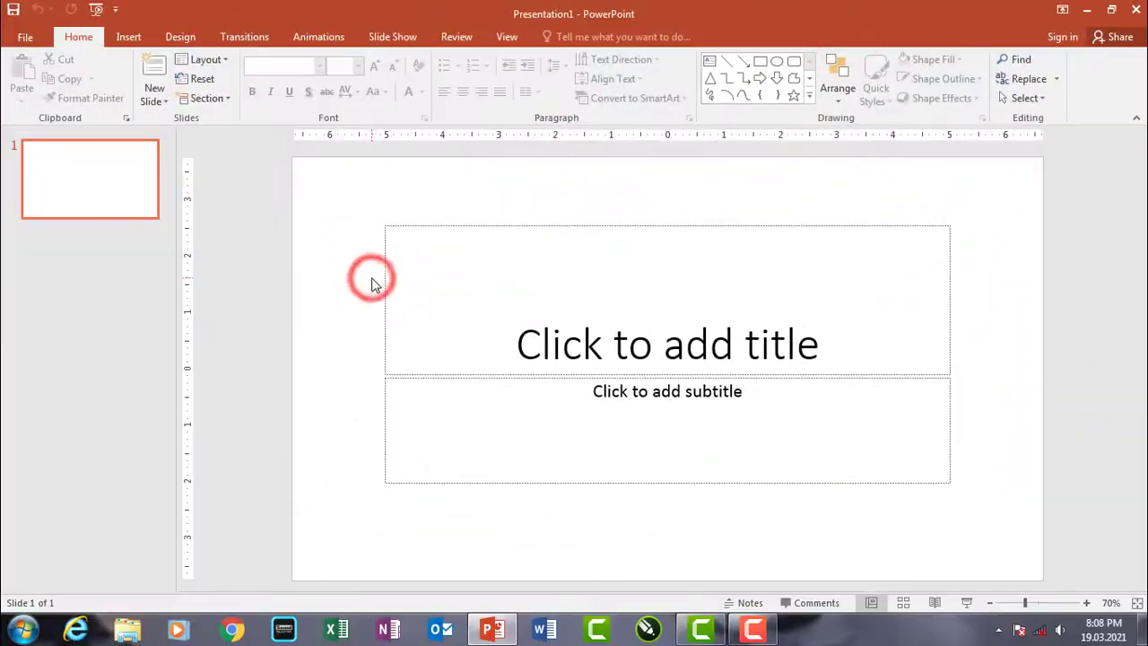
Delete slide 1's title and subtitle placeholders and add blank slides up to five
key("ctrl+a")
key("Delete")
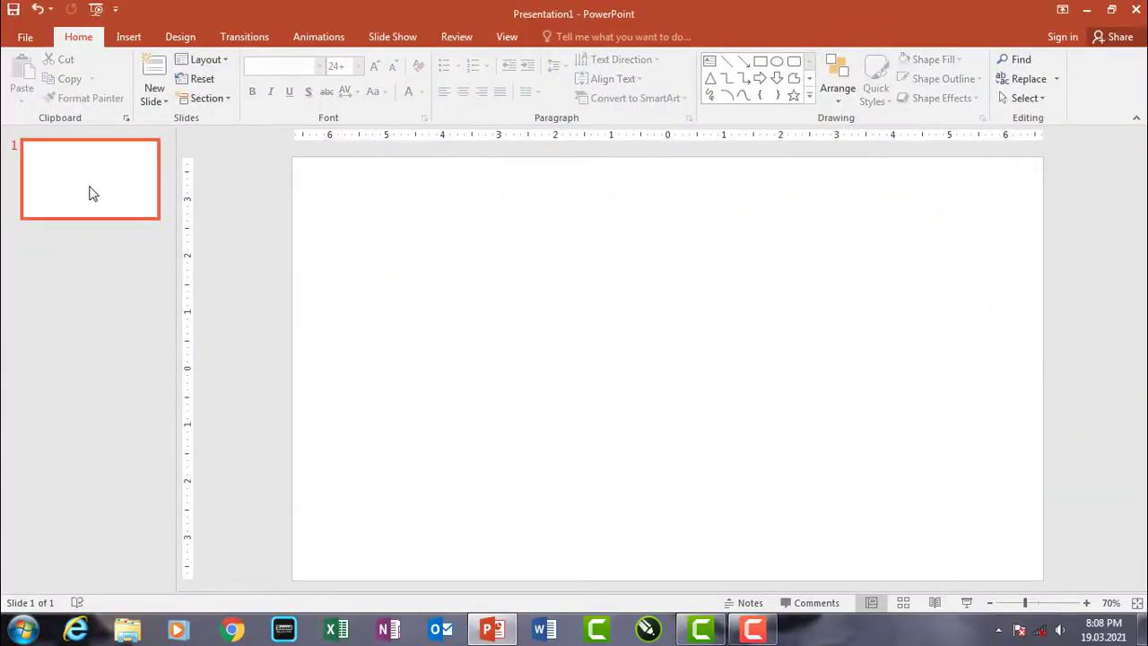
left_click(93, 189)
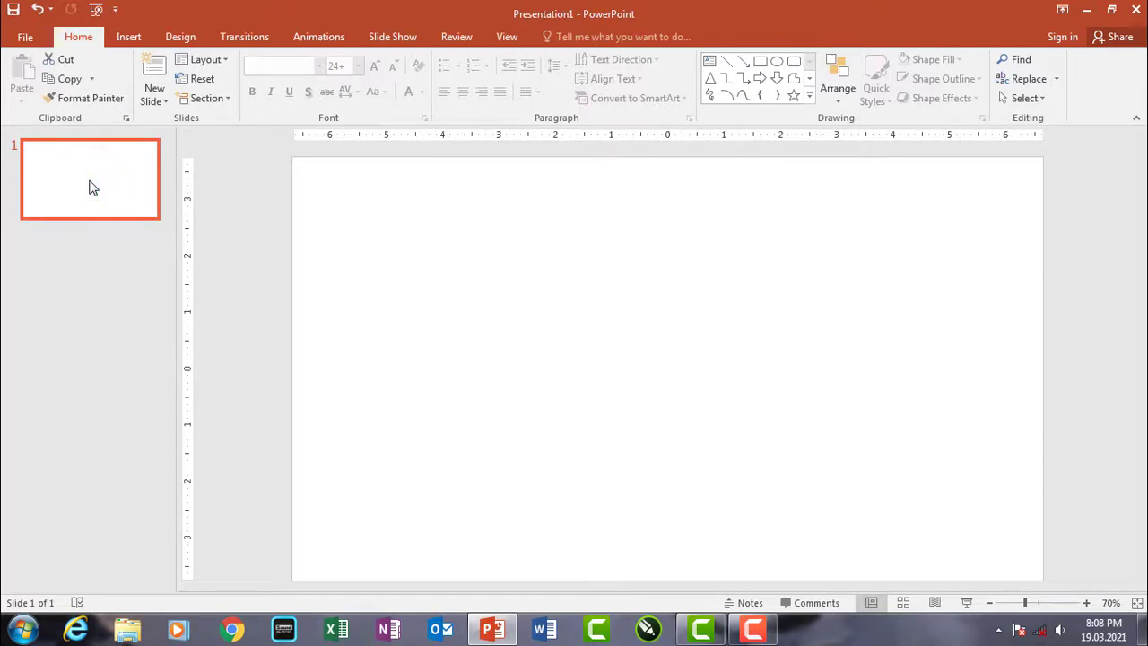
key("ctrl+m")
key("ctrl+m")
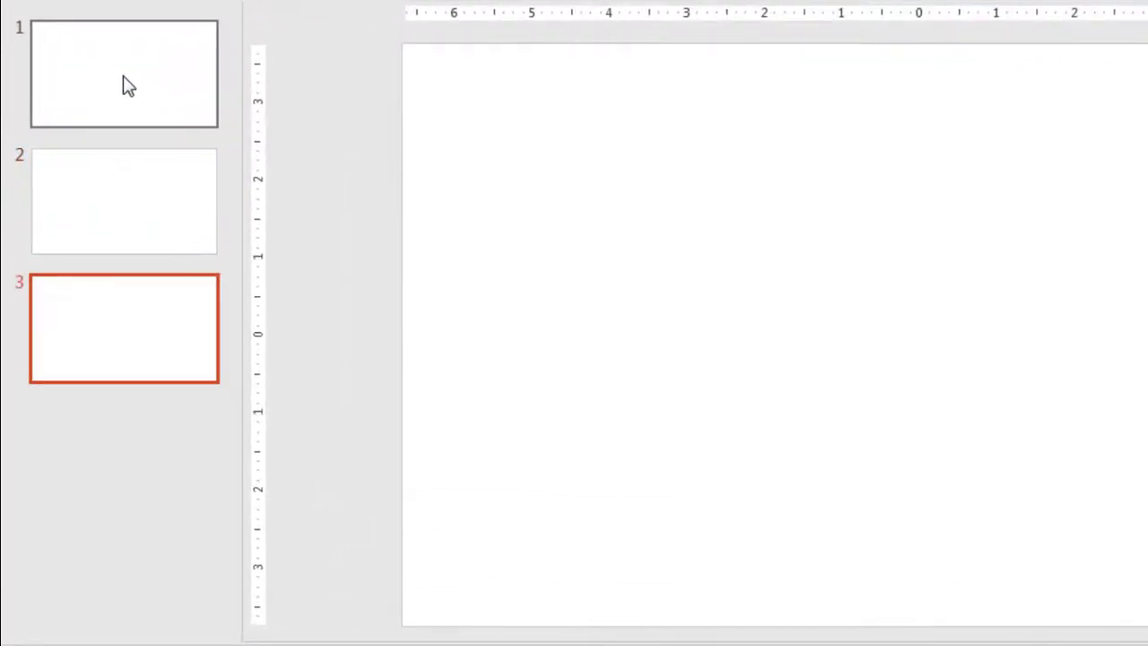
key("ctrl+m")
key("ctrl+m")
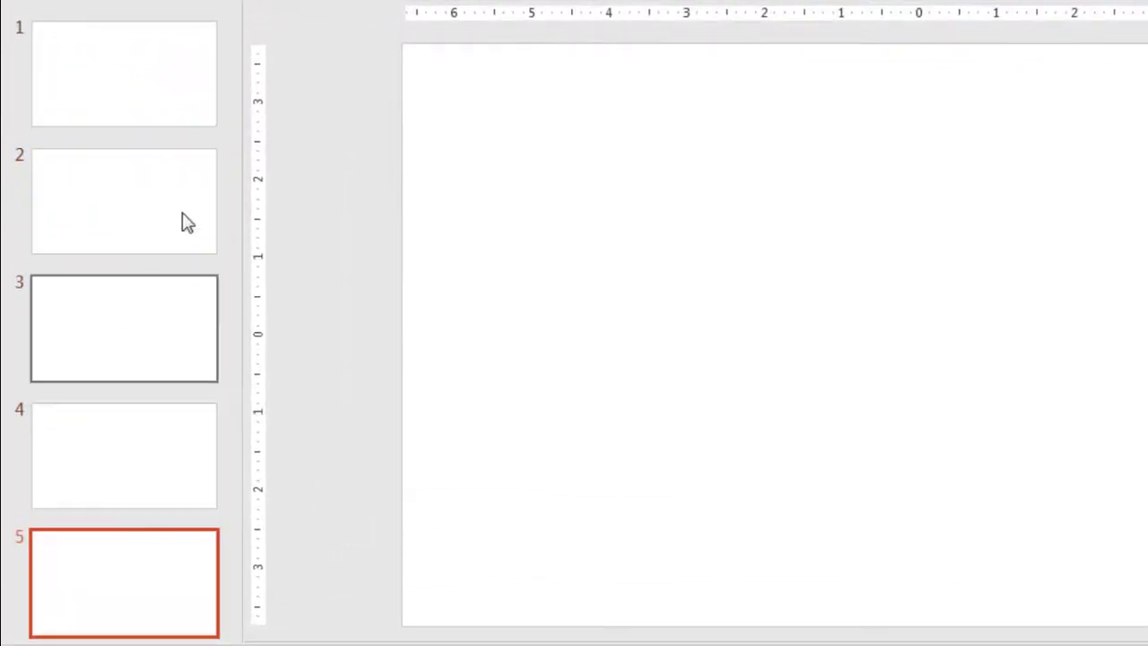
left_click(169, 53)
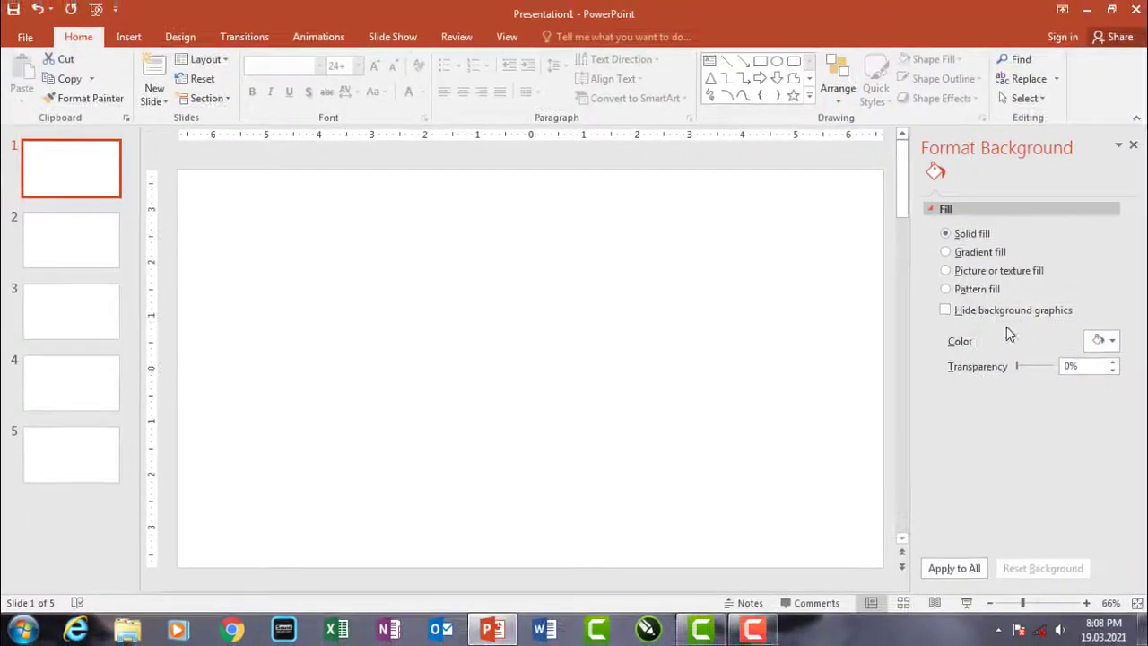
Fill the first three slide backgrounds with solid dark red, gold and light green
left_click(1094, 341)
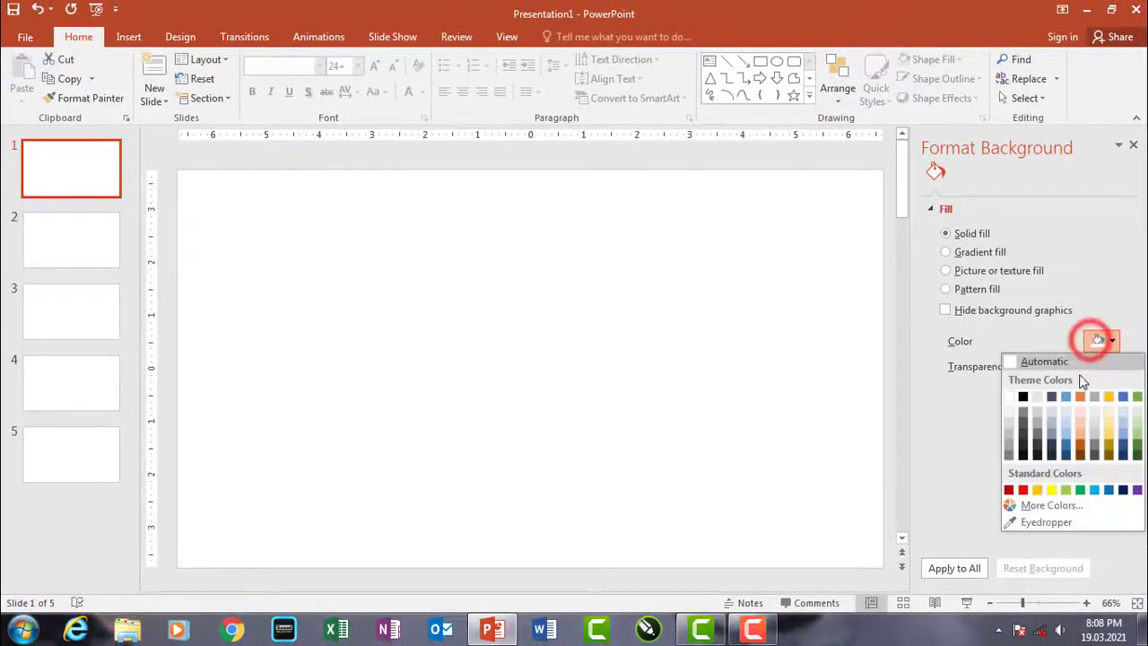
left_click(1004, 488)
left_click(100, 302)
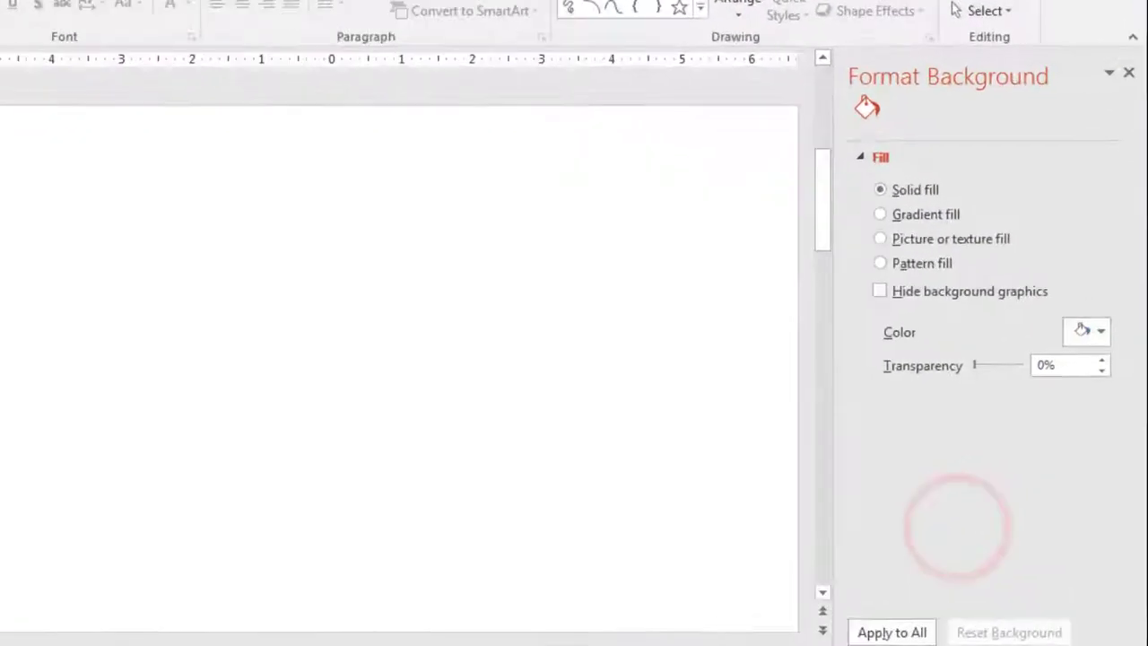
left_click(1111, 343)
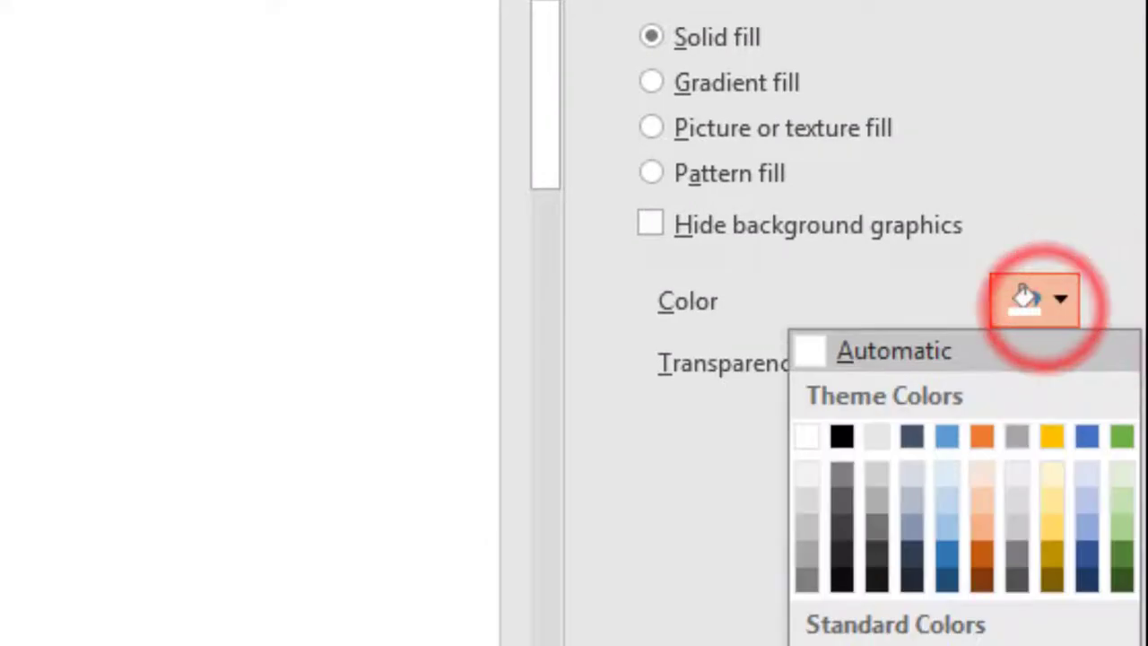
left_click(878, 641)
left_click(1036, 299)
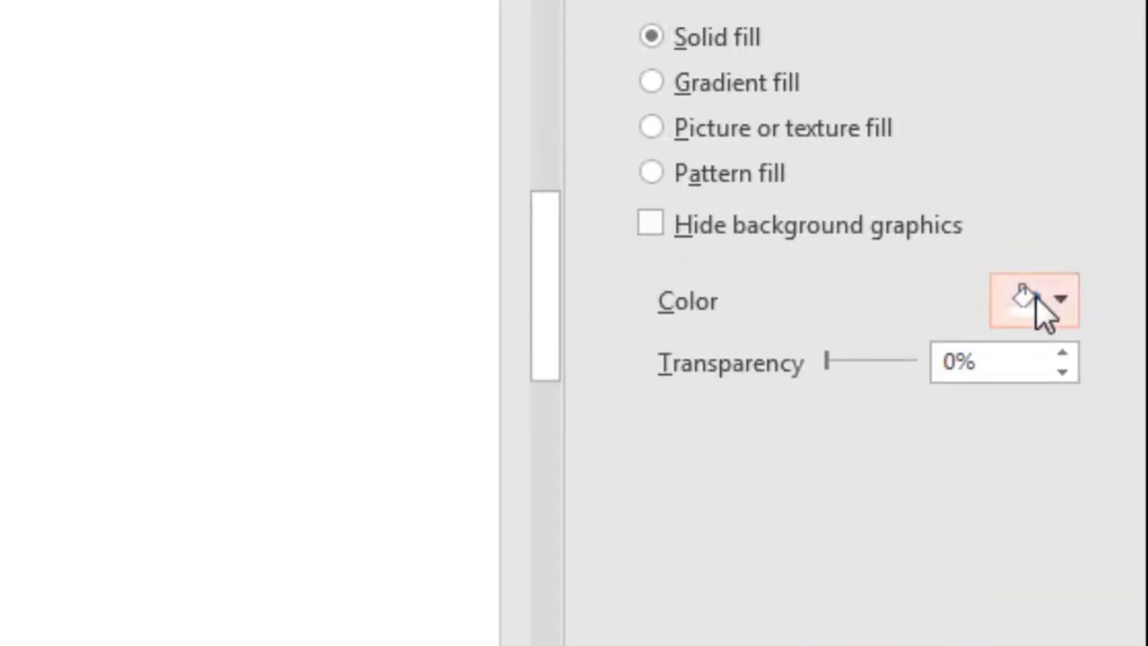
left_click(980, 545)
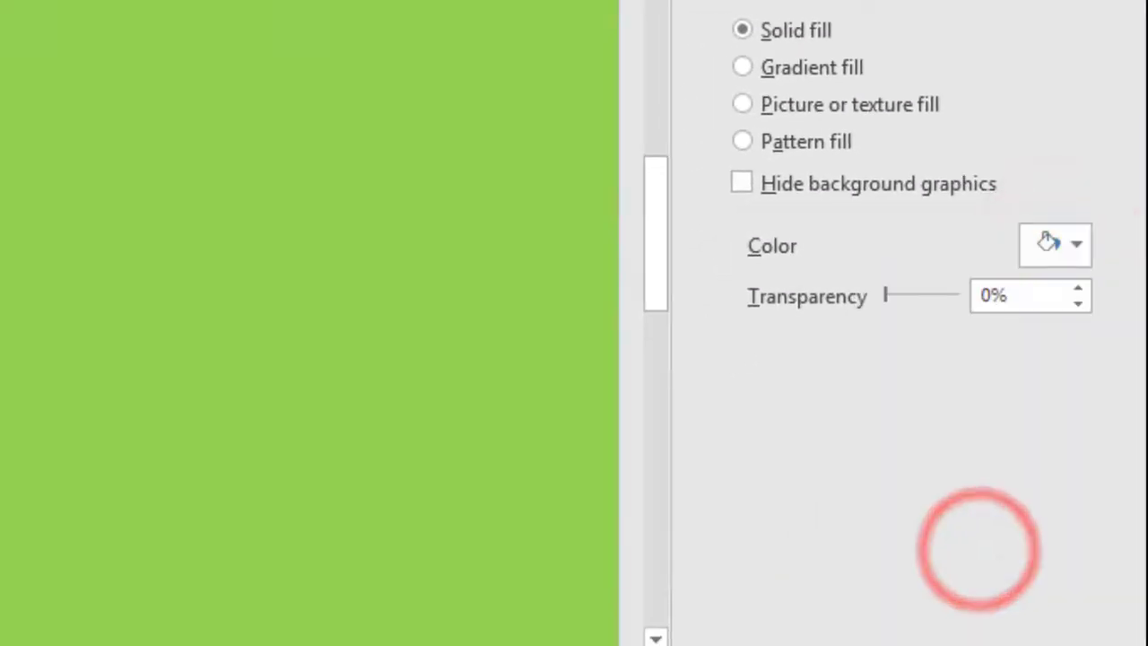
Fill slides 4 and 5 with solid light blue and purple, then return to slide 1
key("ctrl+z")
key("ctrl+z")
left_click(1079, 240)
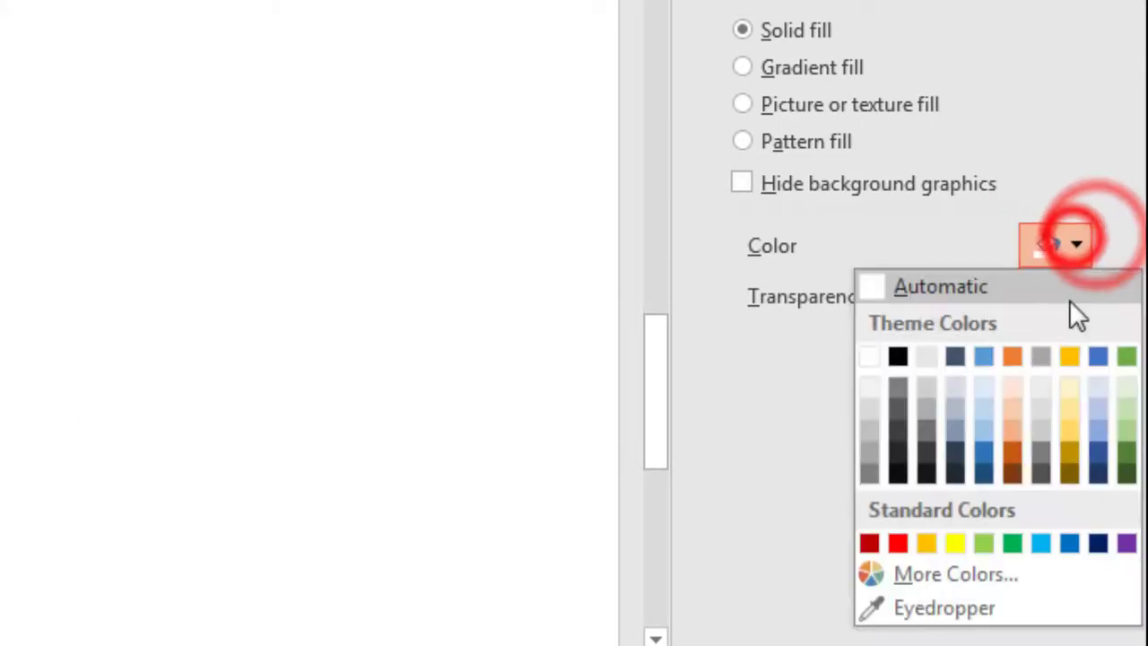
left_click(1042, 543)
key("ctrl+z")
left_click(1076, 243)
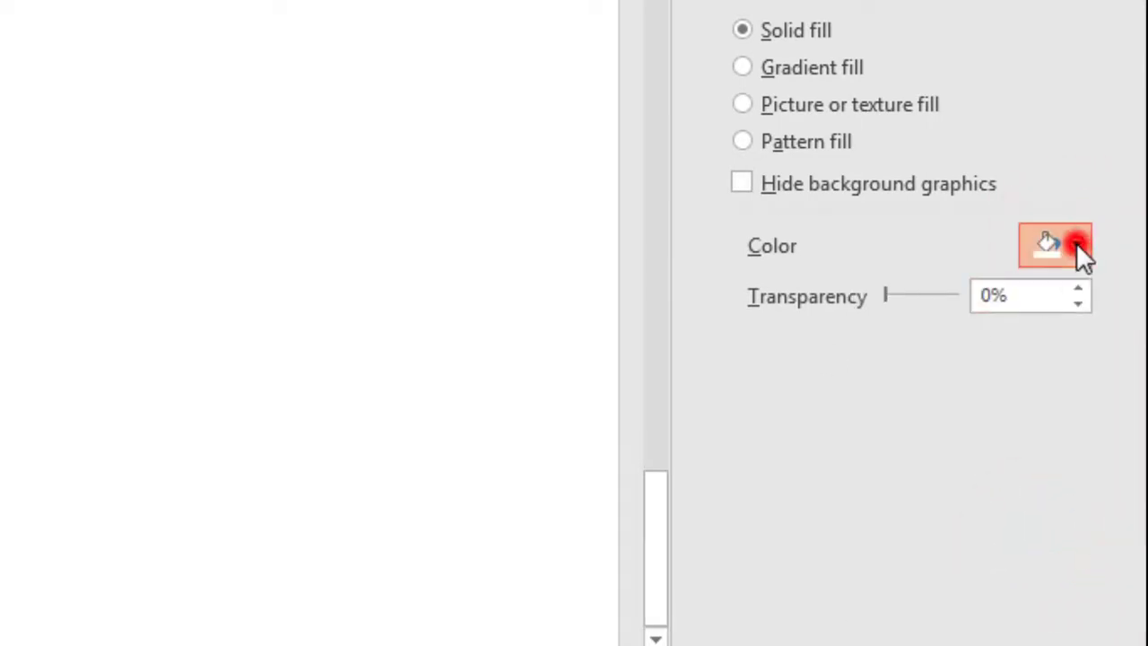
left_click(1126, 543)
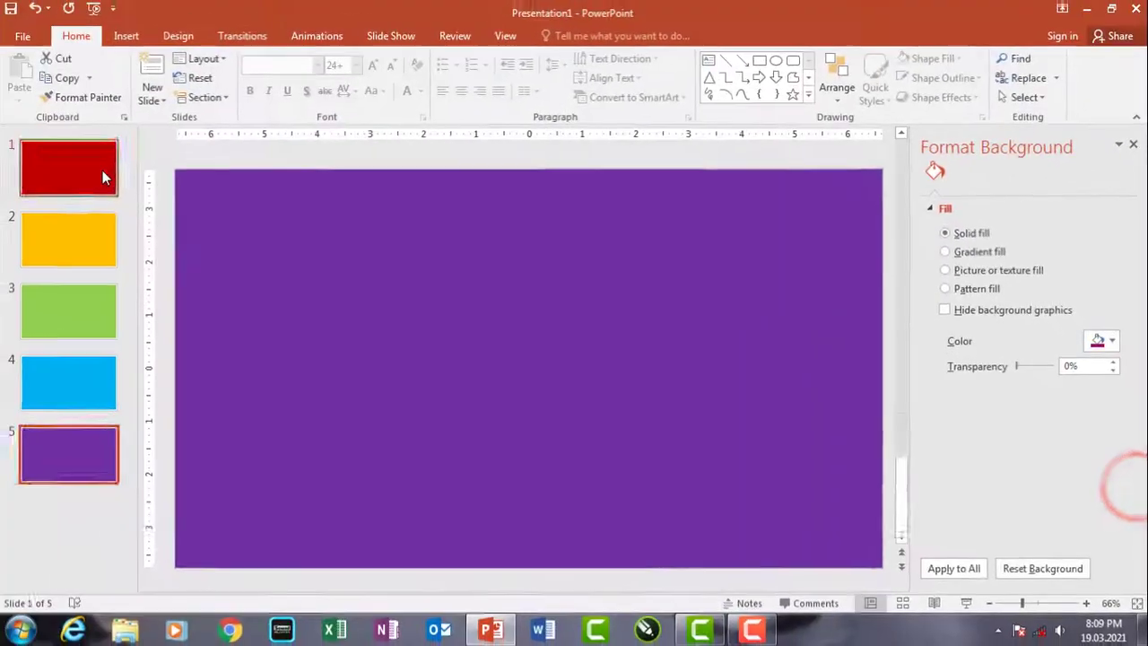
left_click(98, 170)
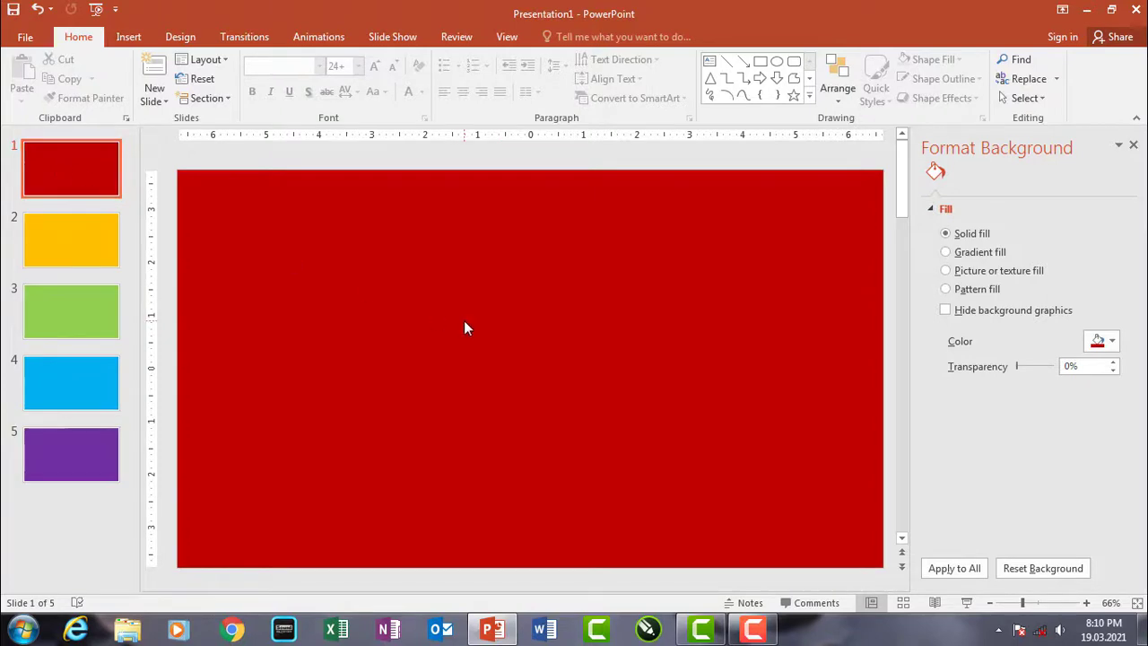
Insert a text box reading 'Goto 5' on the red first slide
key("alt+i")
key("x")
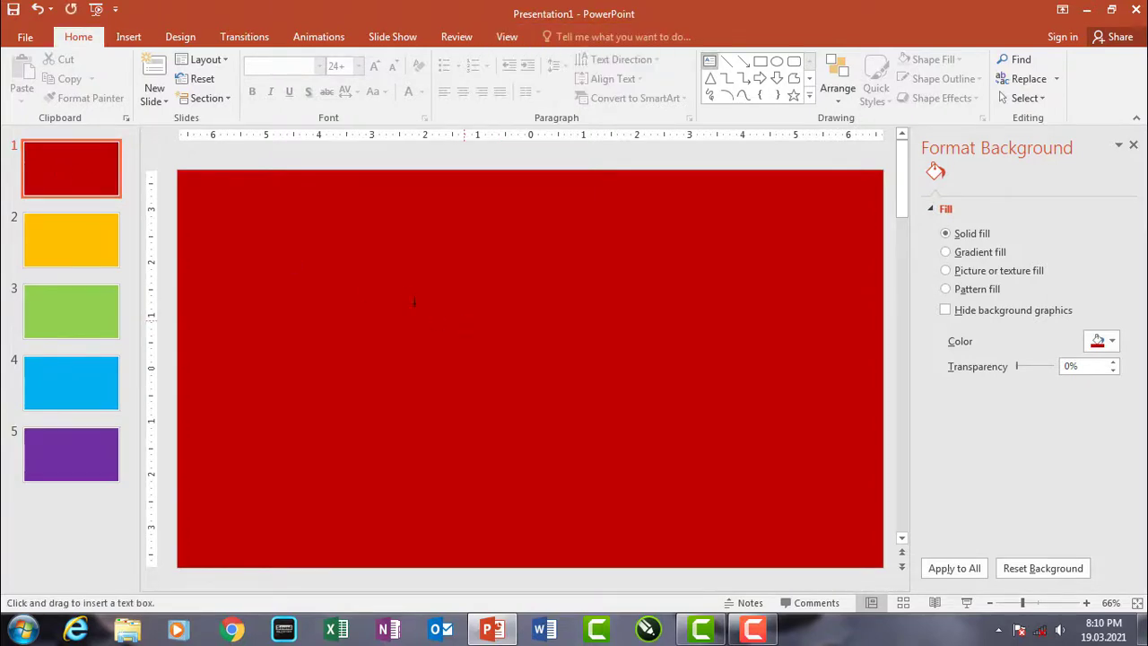
left_click(276, 289)
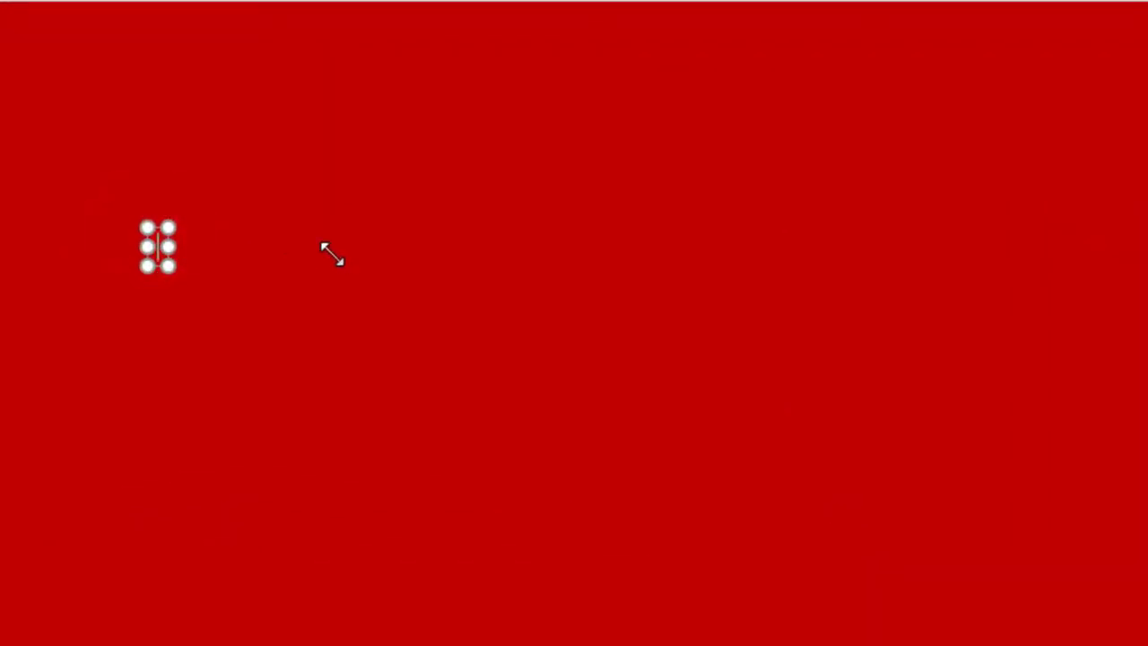
type("Goto S")
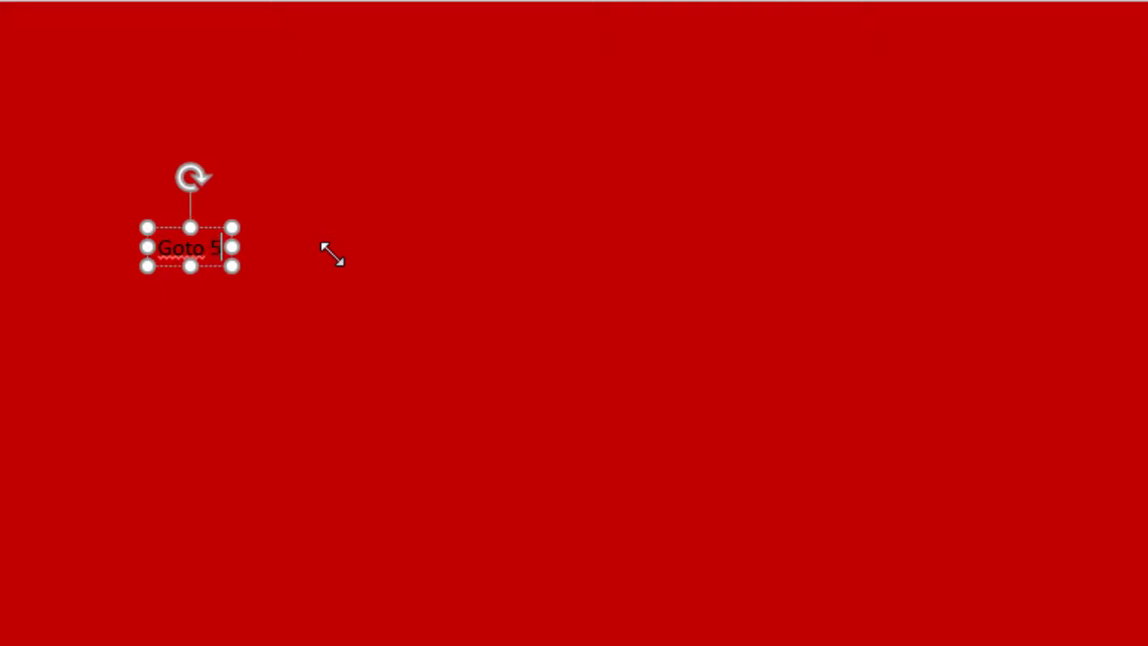
Enlarge the Goto 5 text to 40 pt, color it white, and select the text box
key("ctrl+a")
key("ctrl+shift+greater")
key("ctrl+shift+greater")
key("ctrl+shift+greater")
key("ctrl+shift+greater")
key("ctrl+shift+greater")
key("ctrl+shift+greater")
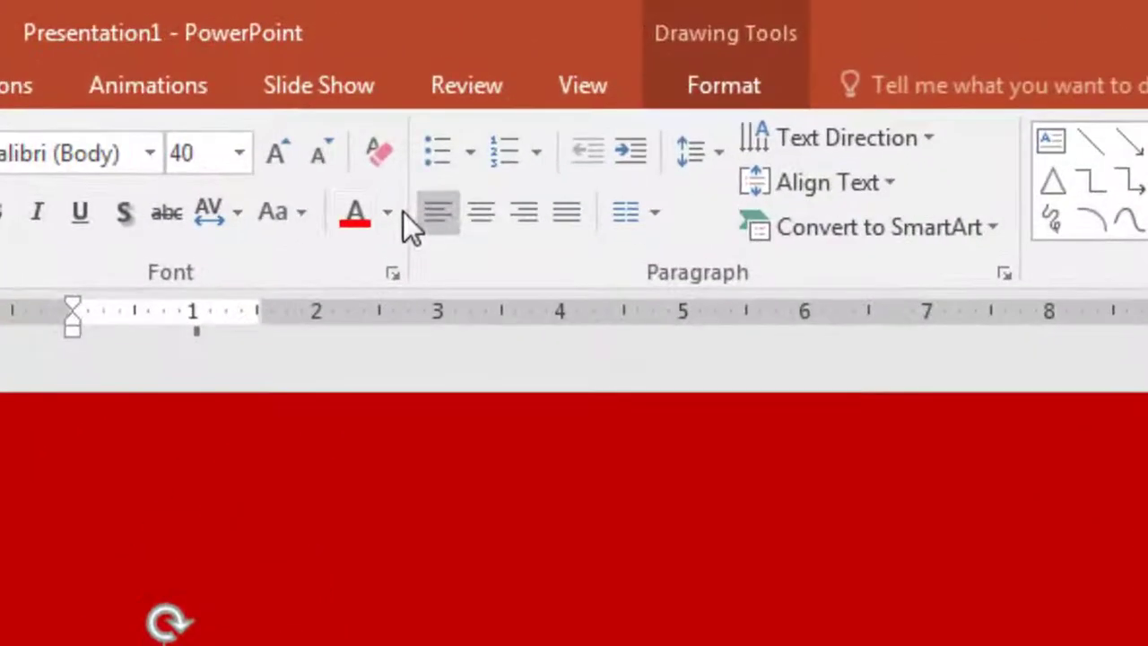
left_click(416, 31)
left_click(355, 301)
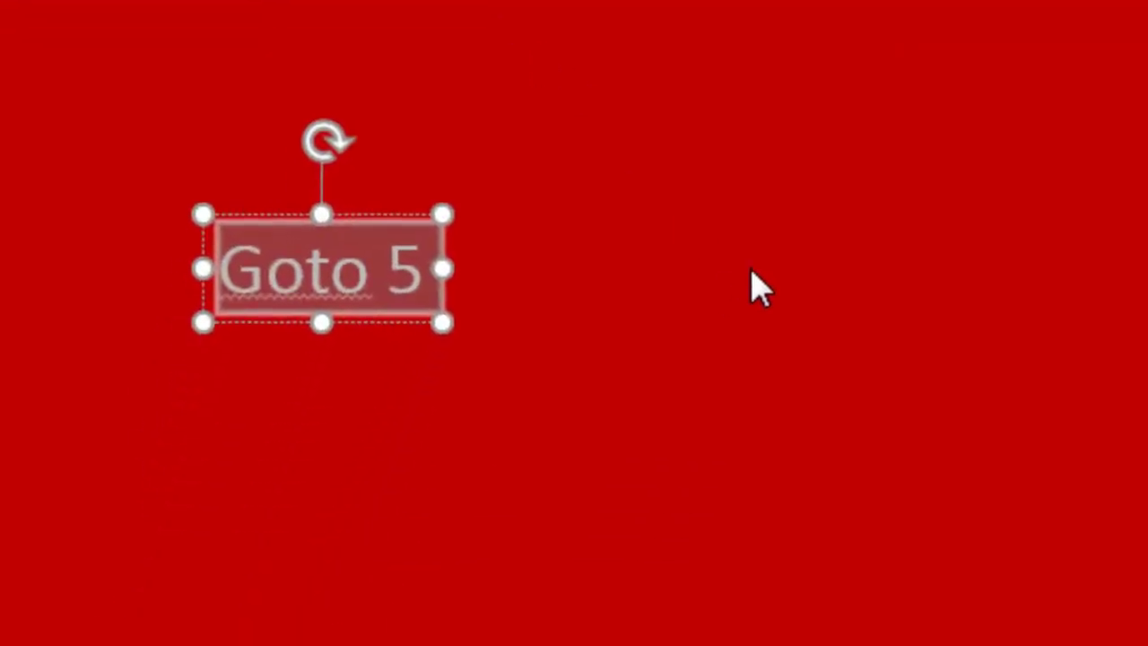
left_click(756, 280)
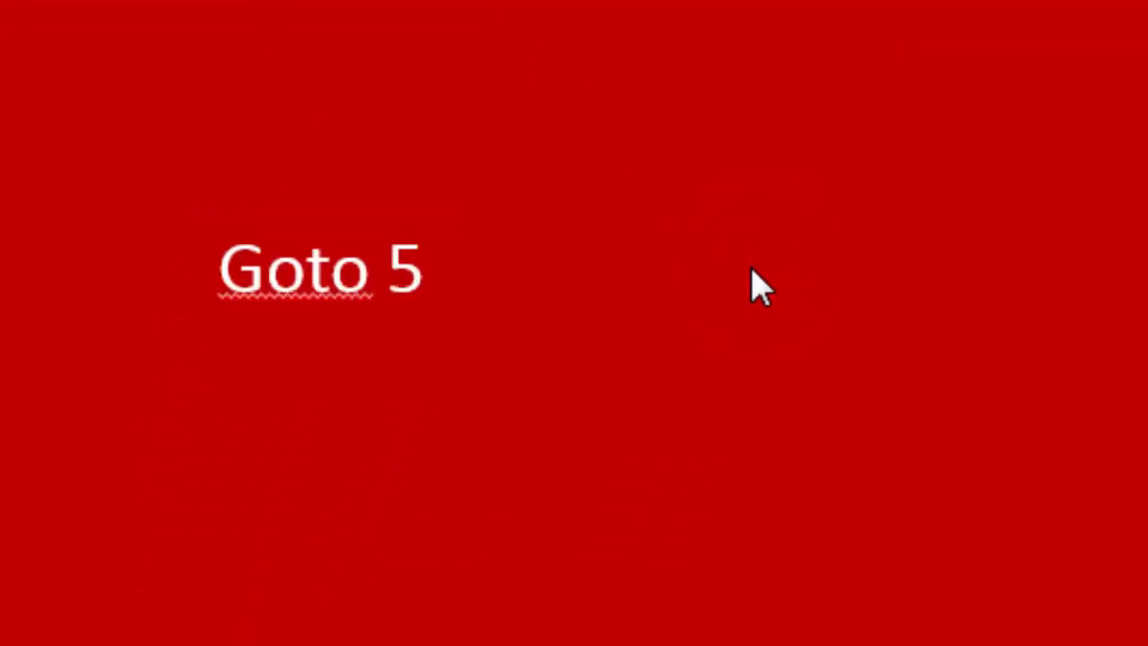
left_click(379, 283)
left_click(372, 215)
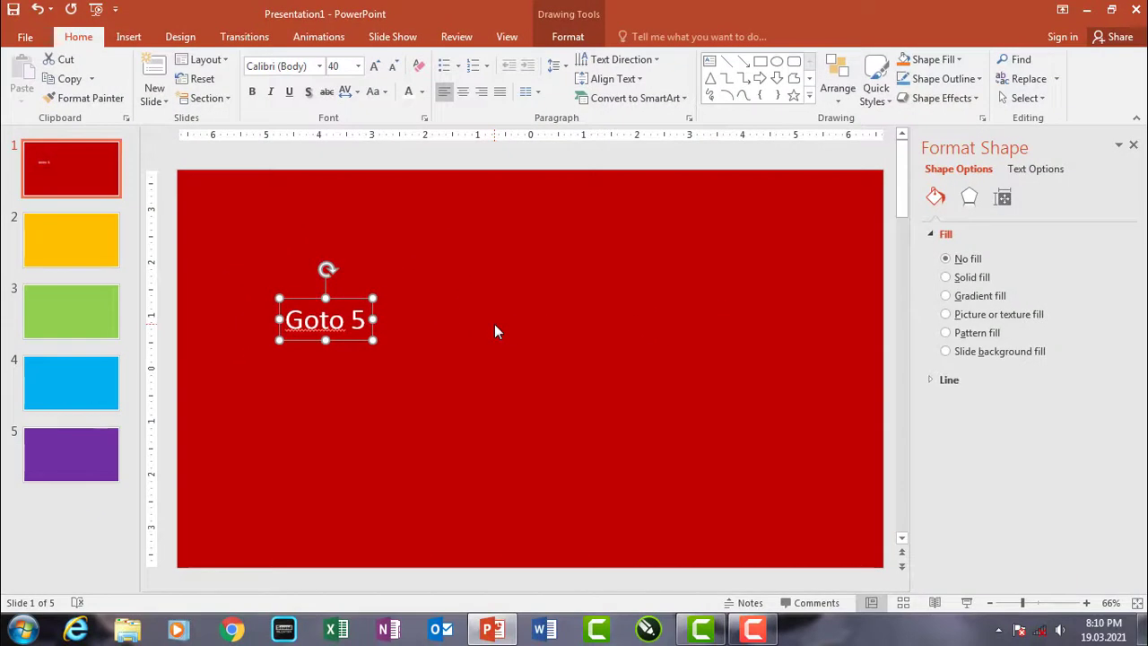
Hyperlink the Goto 5 label to slide 5 in this document
key("ctrl+k")
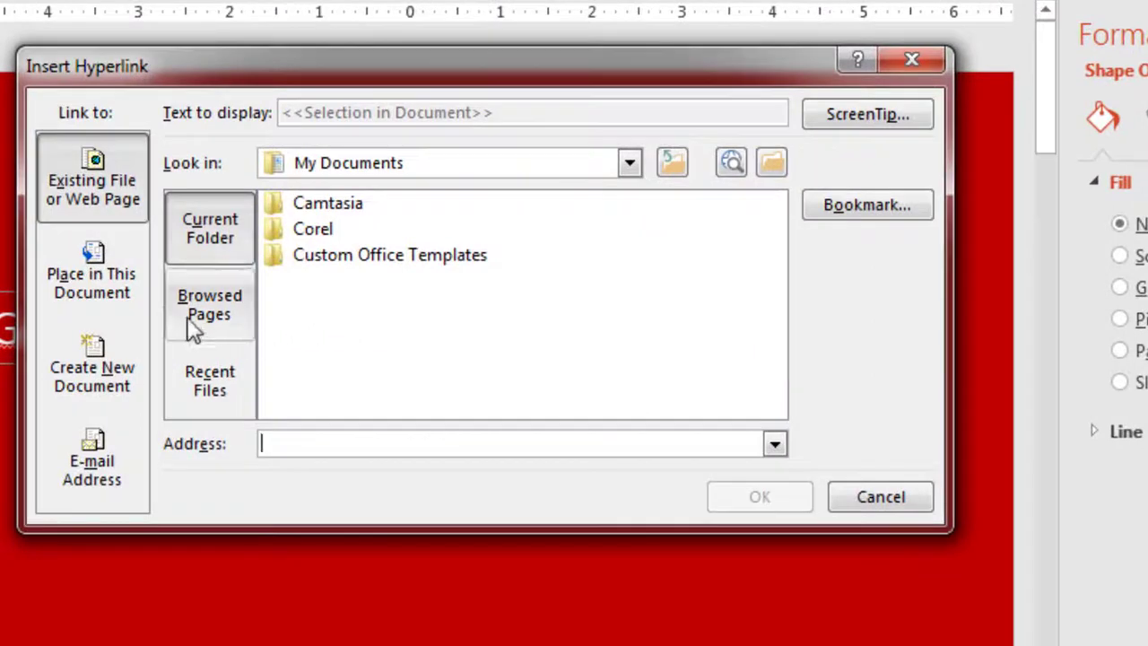
left_click(95, 281)
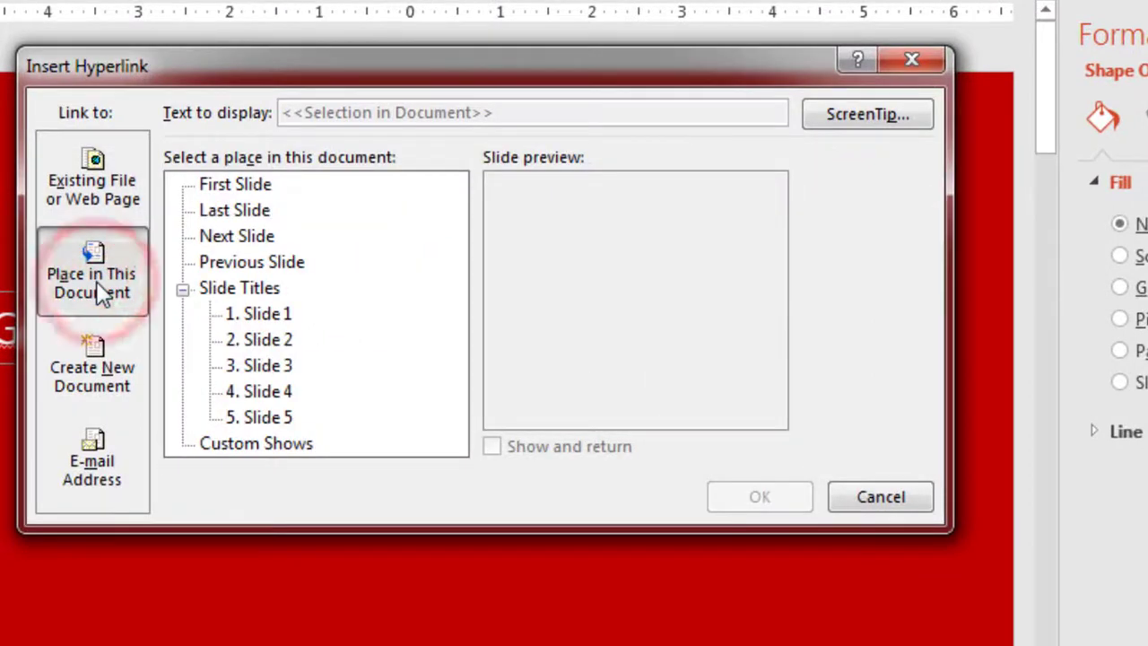
left_click(272, 418)
left_click(773, 503)
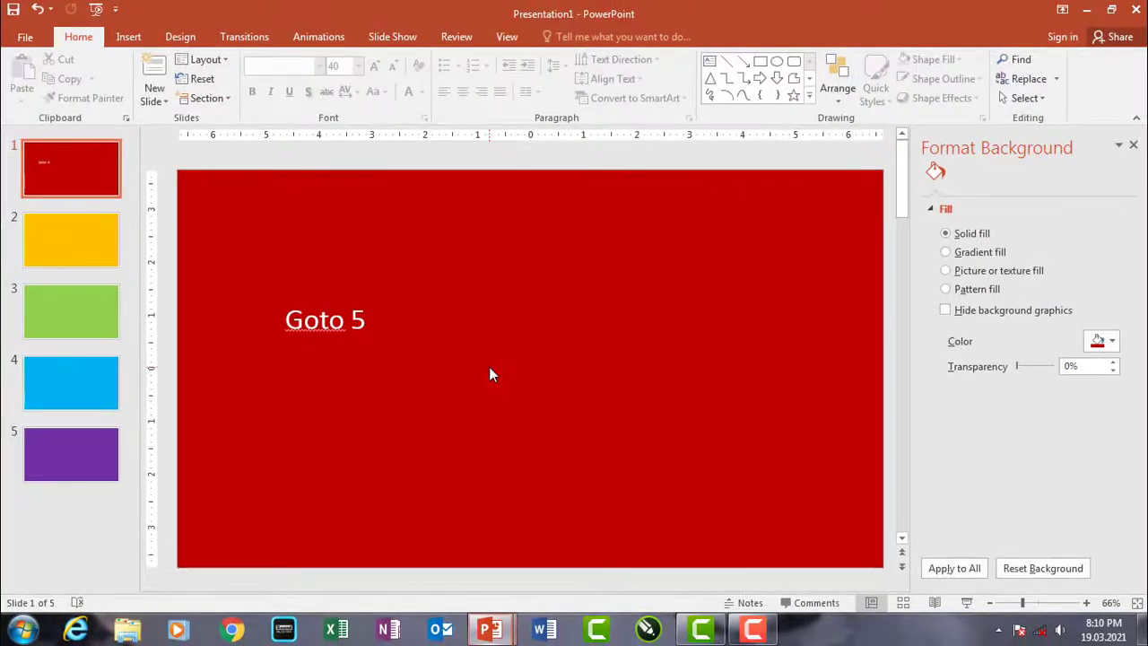
Test the link in a slide show, confirming it jumps to slide 5, then return to slide 1
key("F5")
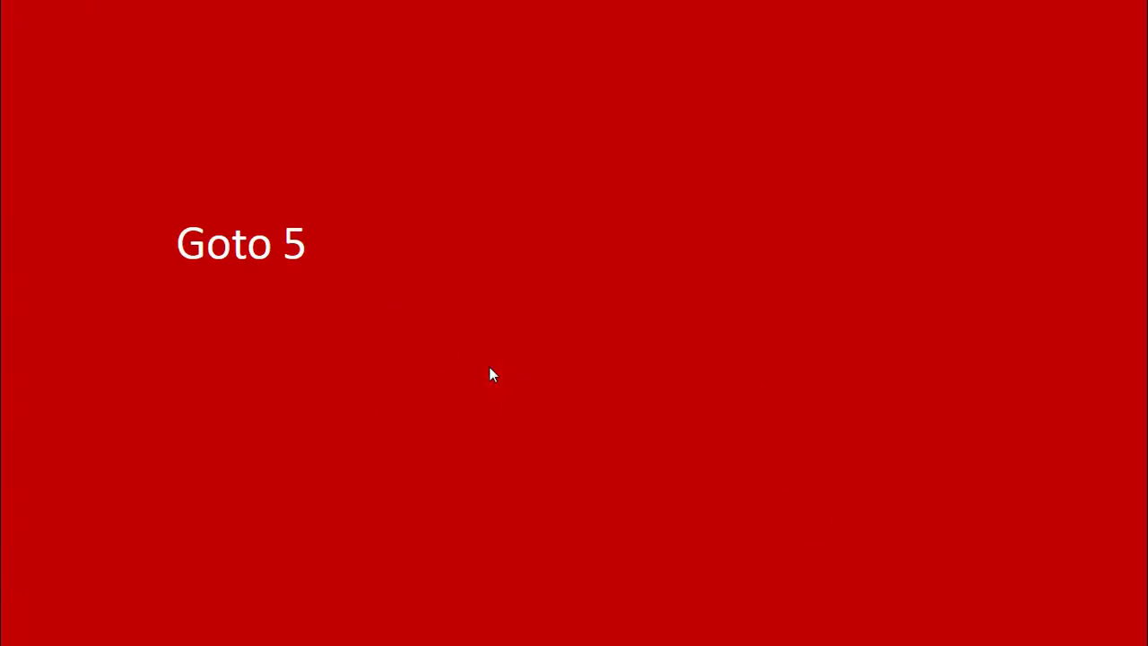
left_click(257, 265)
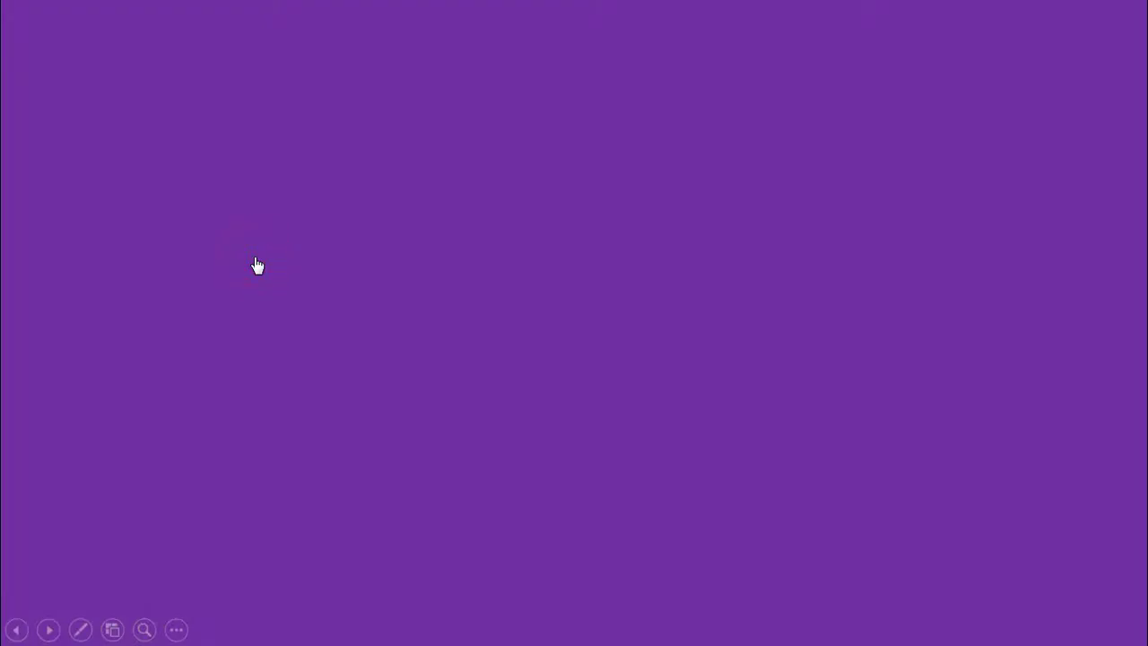
key("Escape")
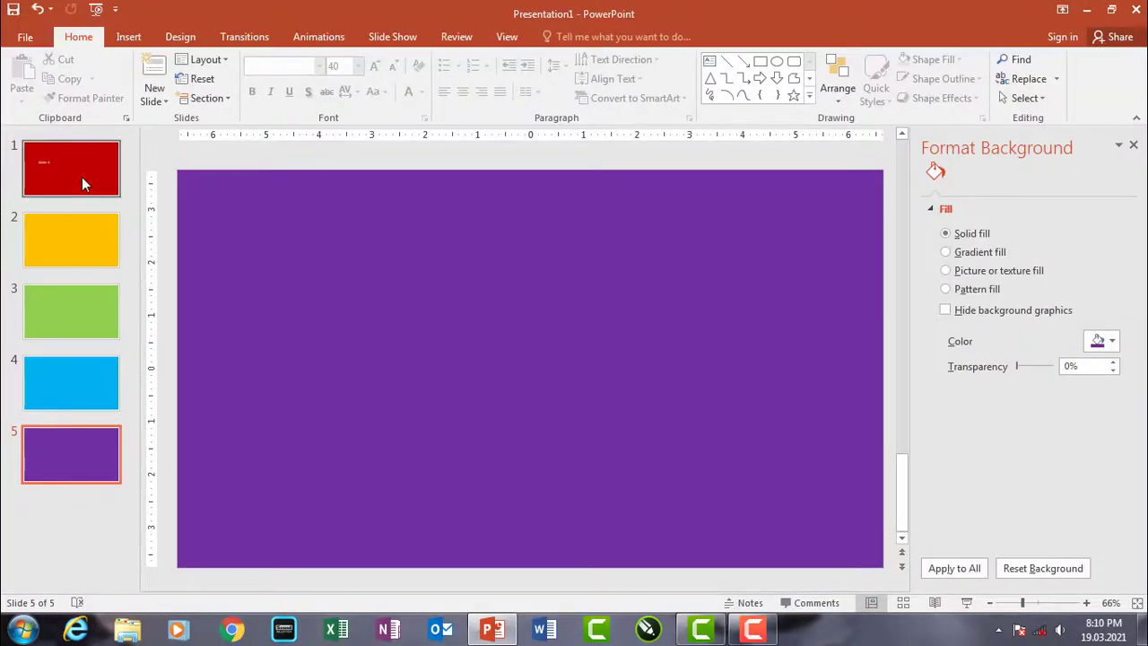
left_click(81, 183)
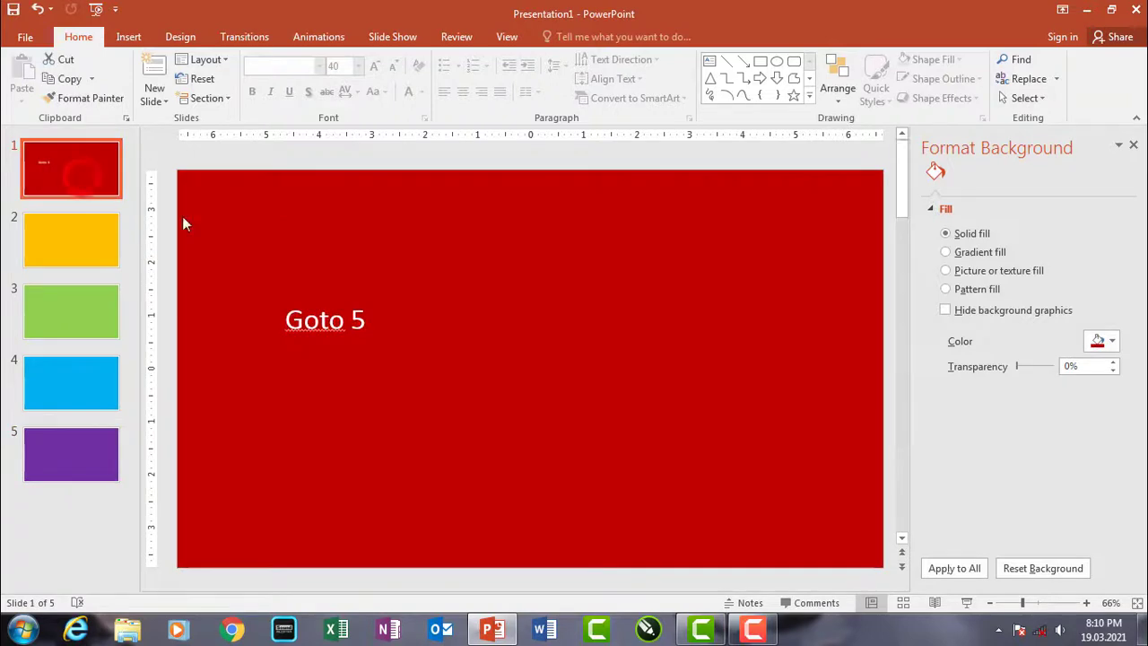
Add a second 'Goto 5' text box to the right of the first label
key("alt+i")
key("x")
left_click(475, 325)
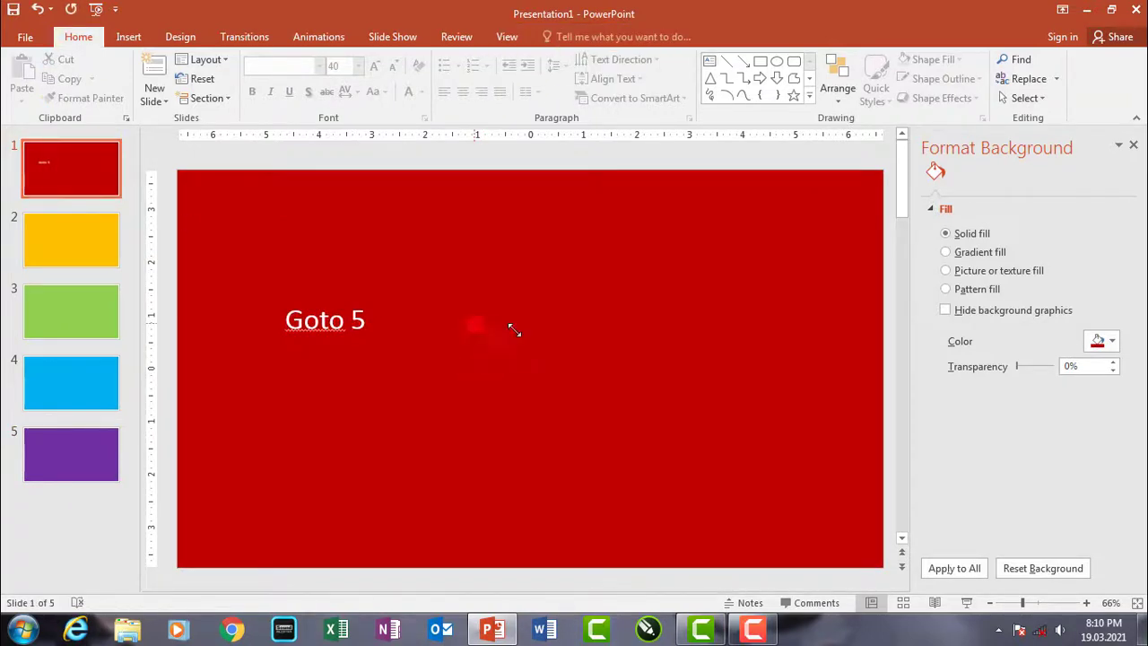
type("Goto 5")
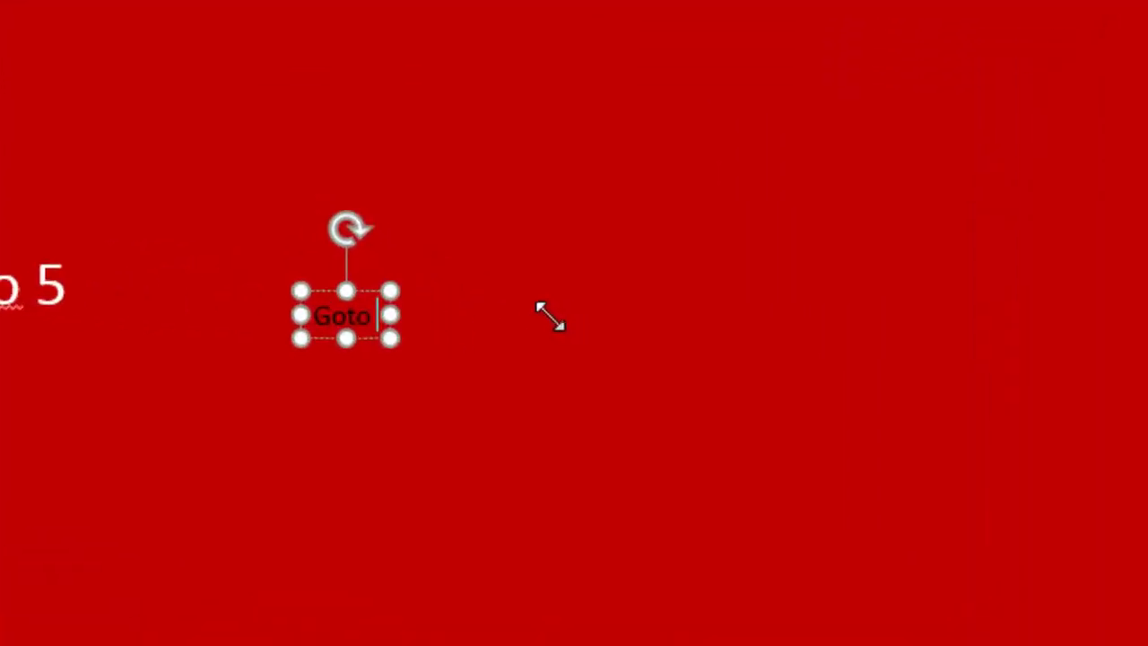
Enlarge the new label's font, make it white, and align it with the first label
key("ctrl+a")
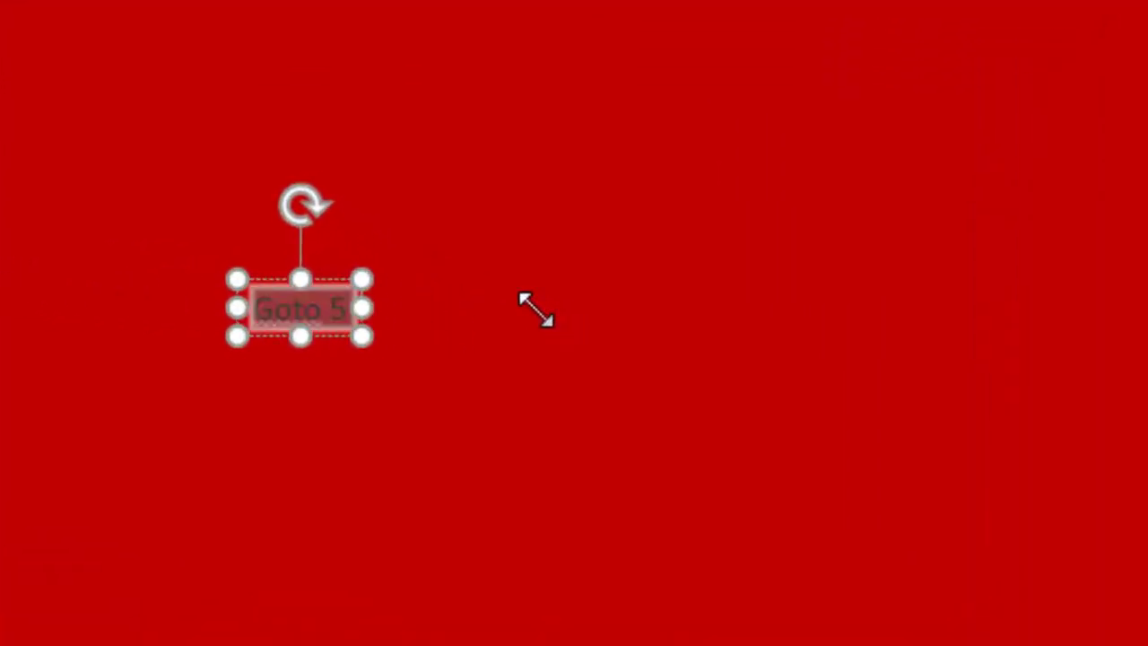
key("ctrl+bracketright")
key("ctrl+bracketright")
key("ctrl+bracketright")
key("ctrl+bracketright")
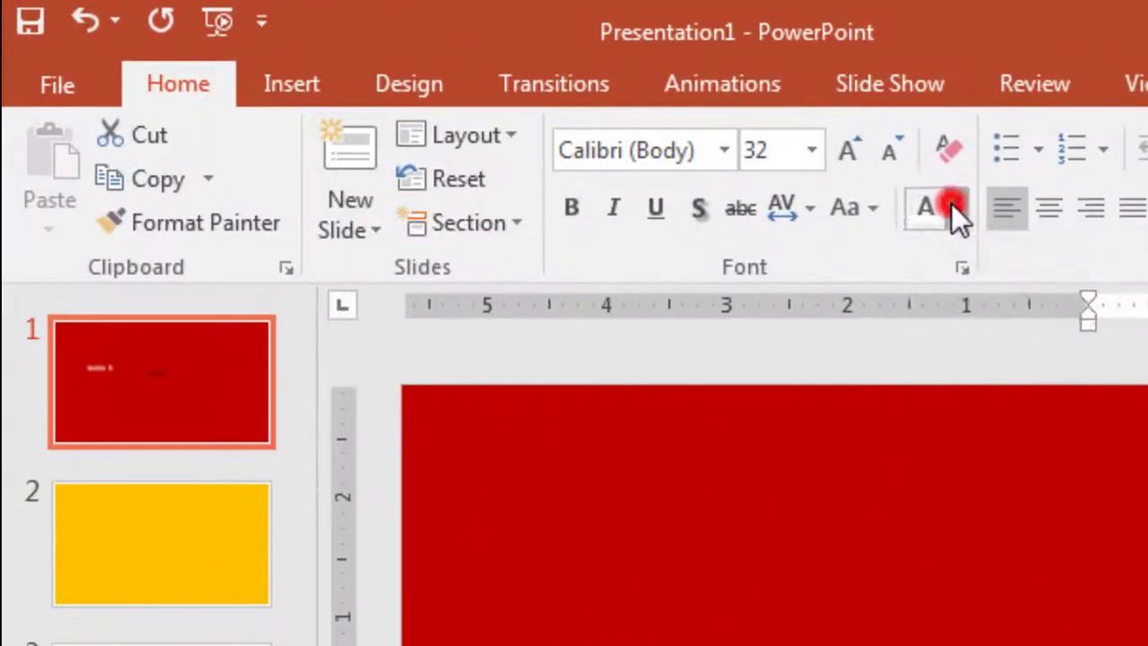
left_click(479, 108)
left_click(909, 297)
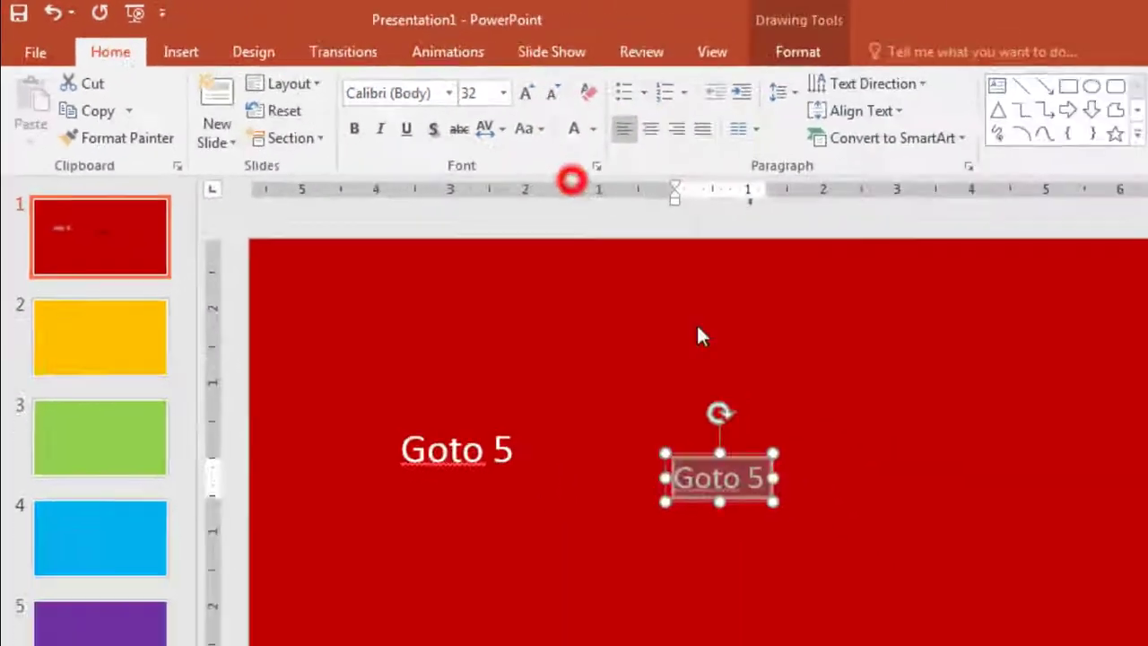
left_click_drag(542, 321, 539, 300)
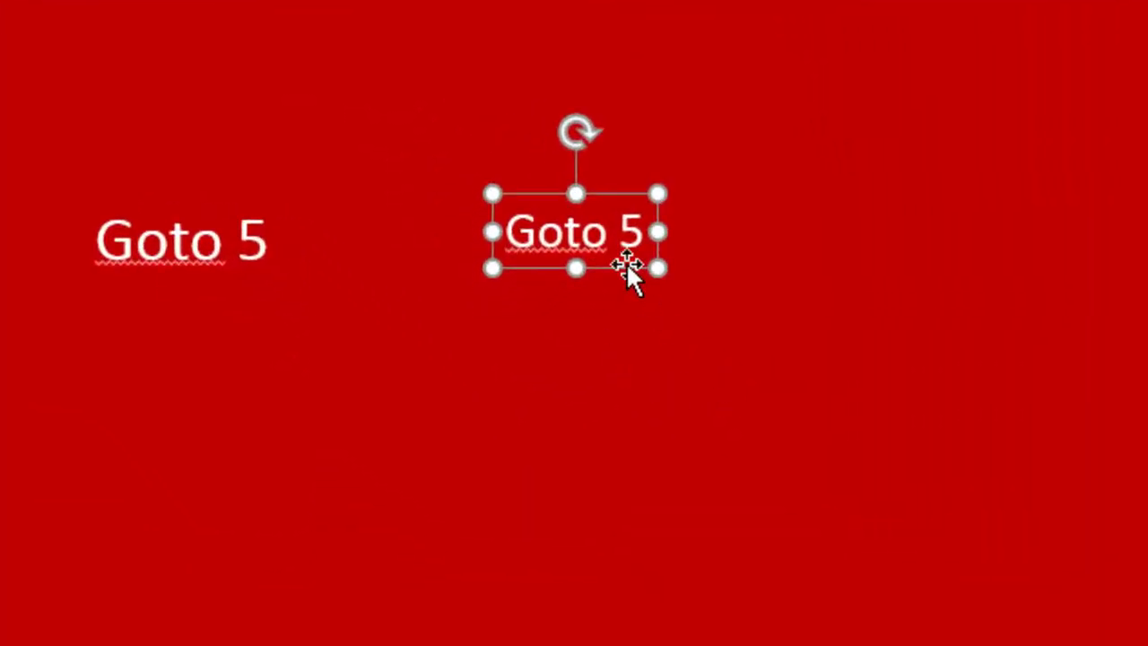
left_click_drag(626, 262, 620, 271)
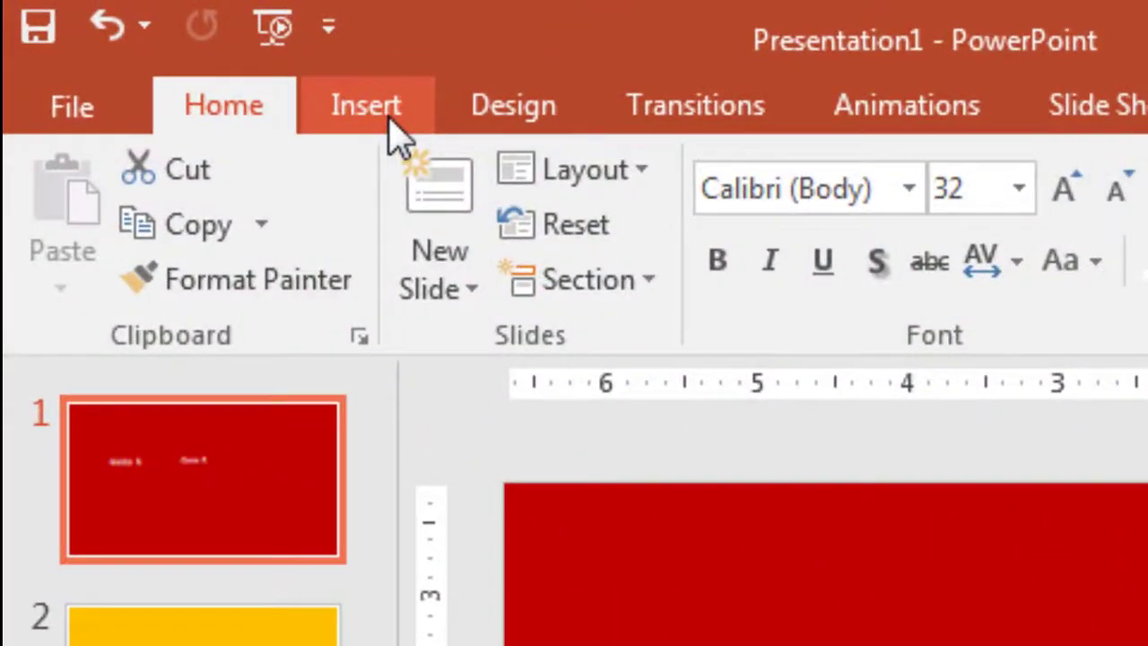
left_click(391, 119)
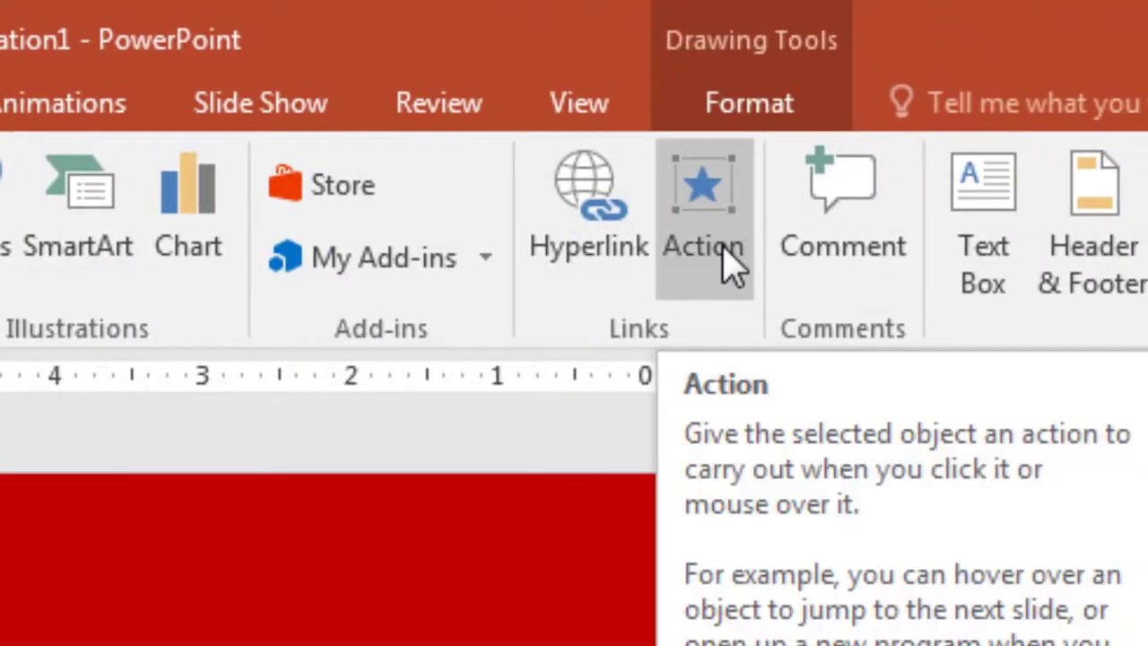
Set the second label's Mouse Over action to Hyperlink to Slide 5
left_click(729, 262)
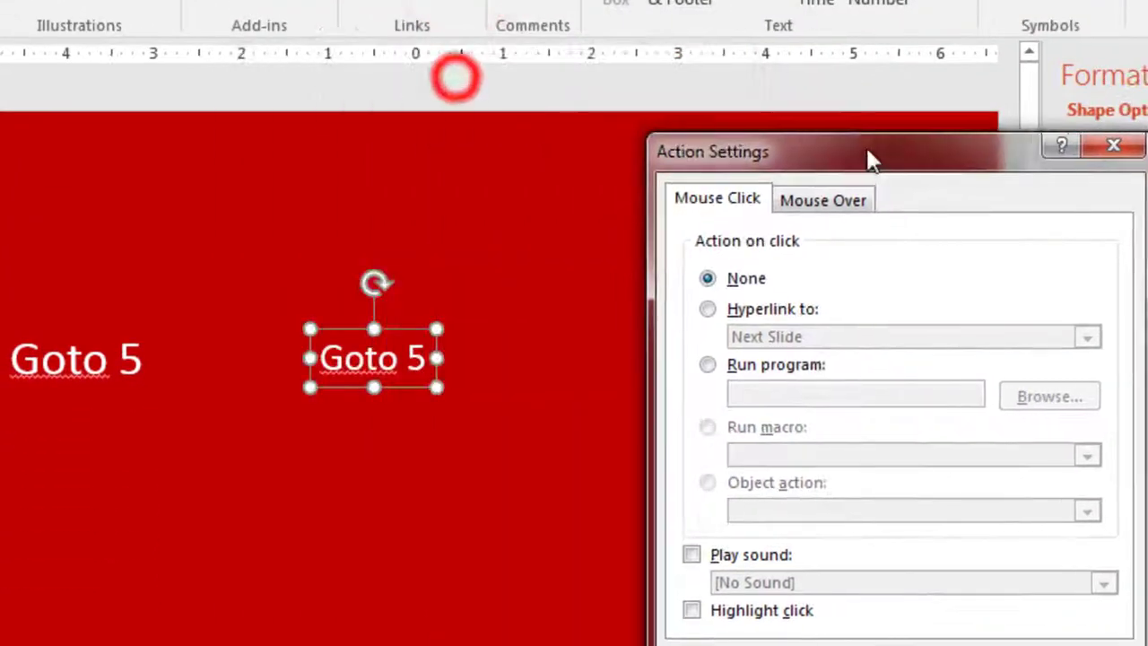
left_click_drag(868, 159, 753, 126)
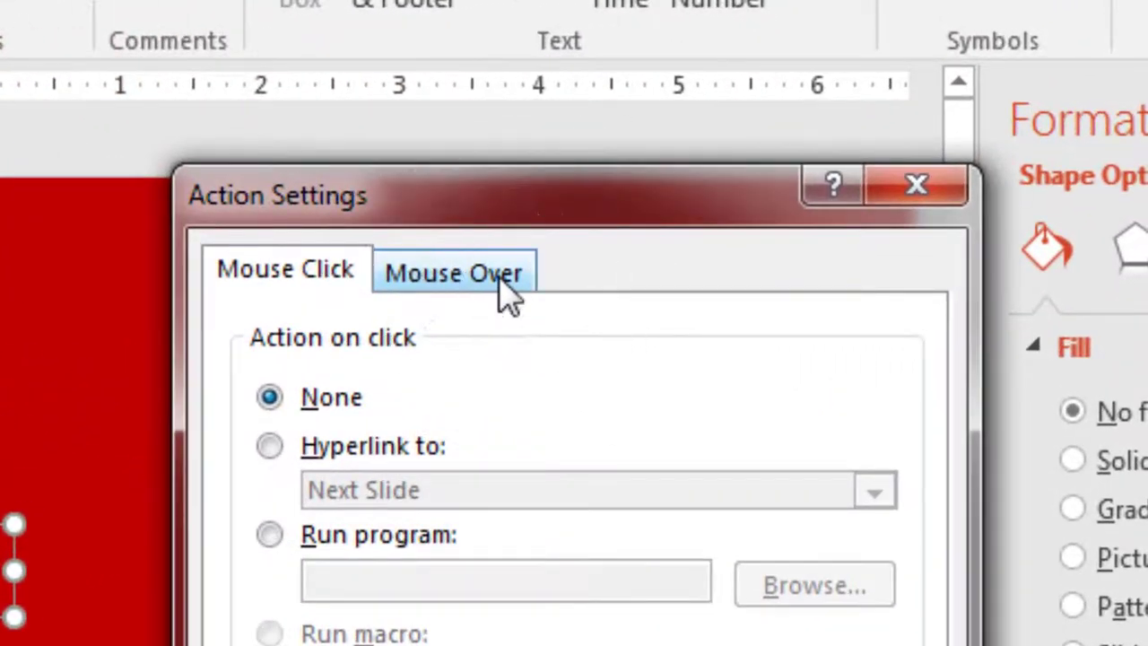
left_click(505, 285)
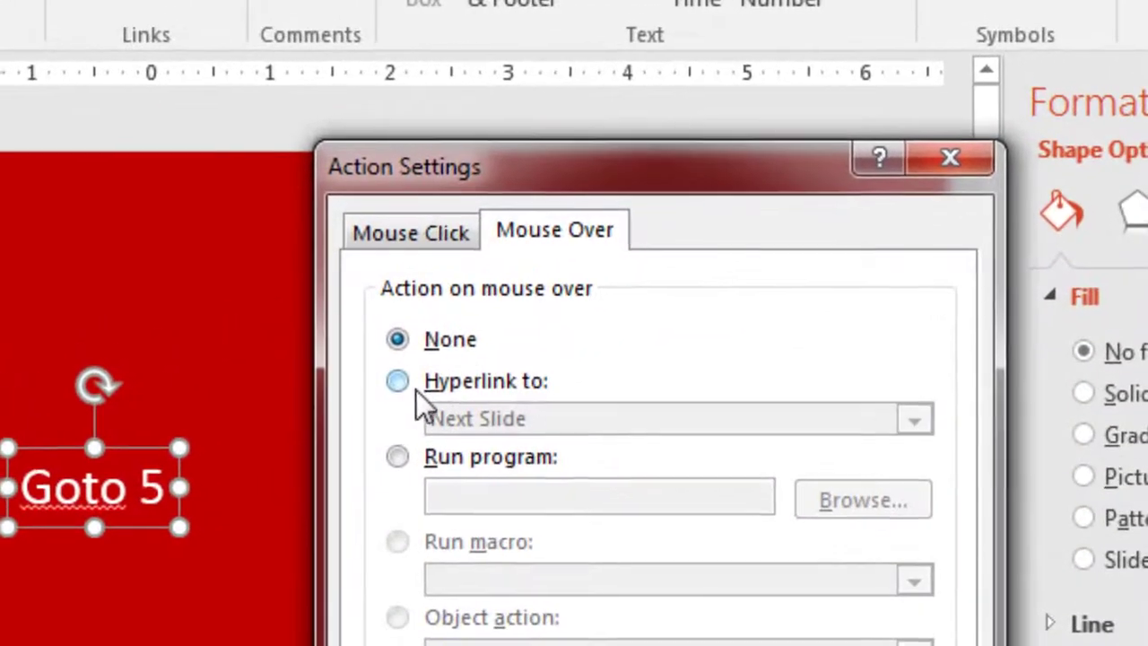
left_click(664, 255)
left_click(528, 420)
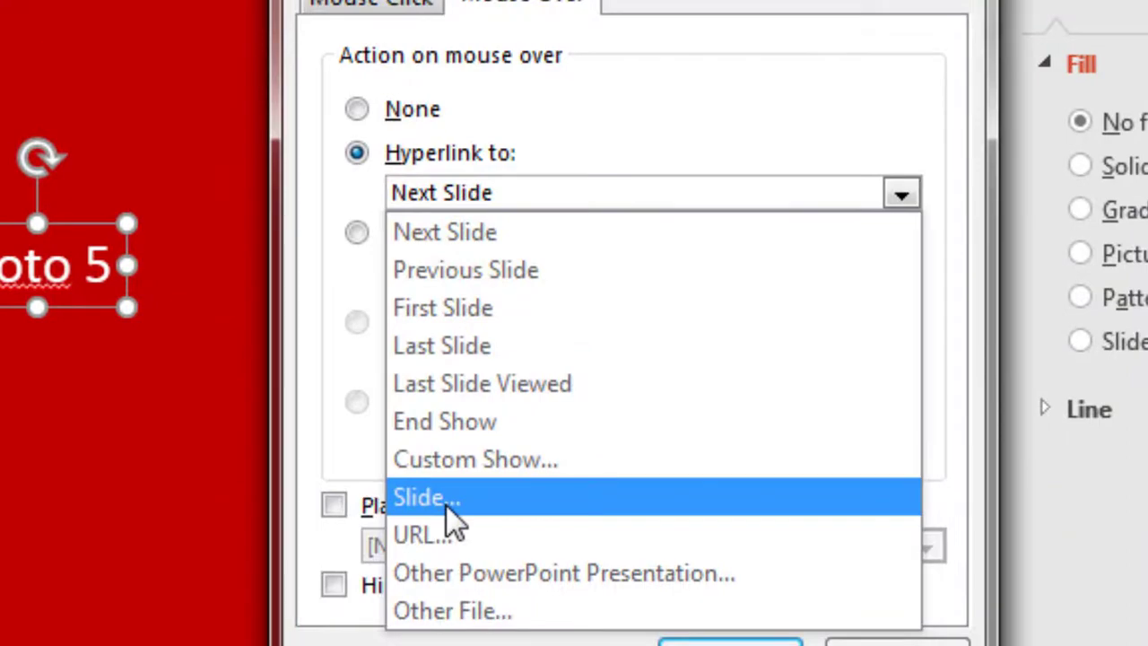
left_click(446, 504)
left_click(235, 244)
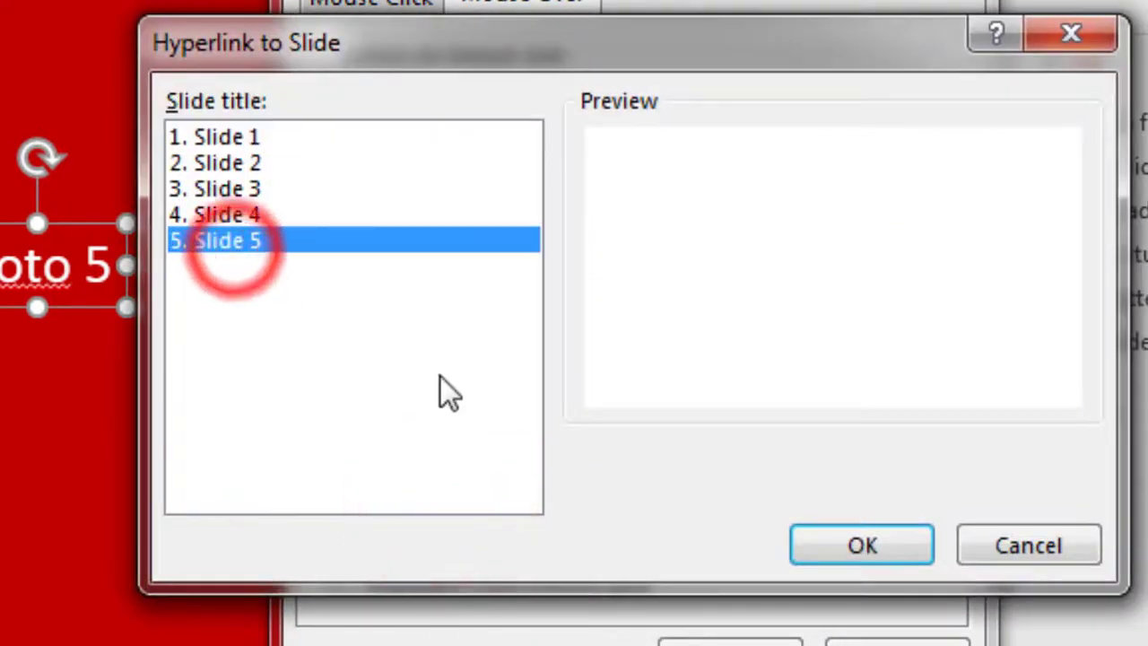
left_click(859, 543)
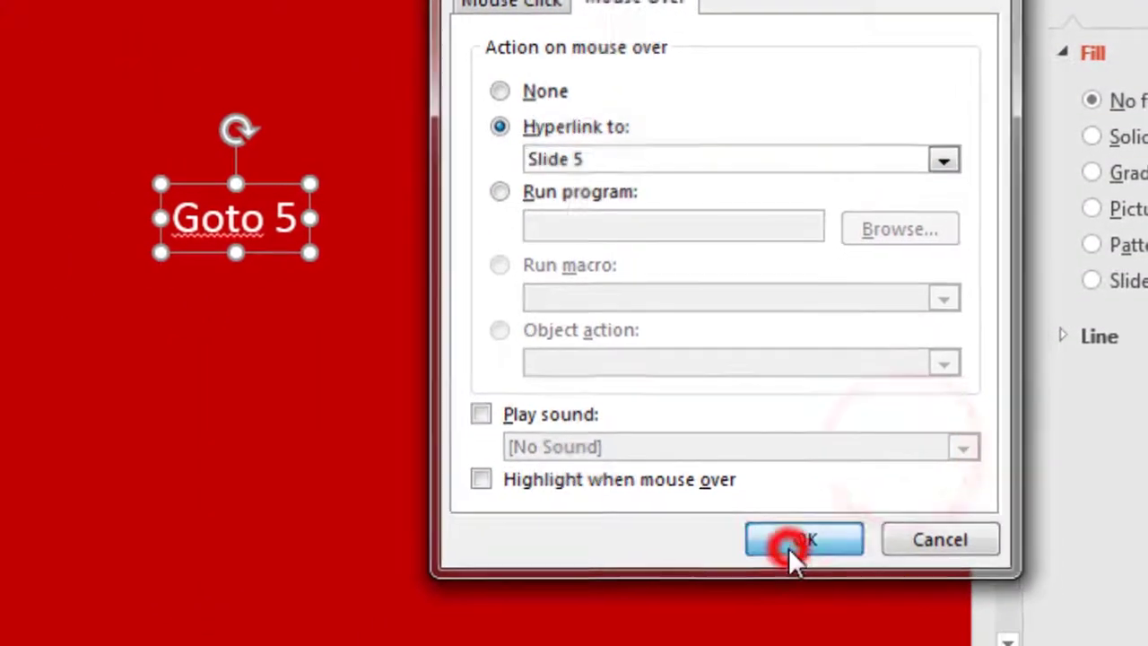
left_click(789, 541)
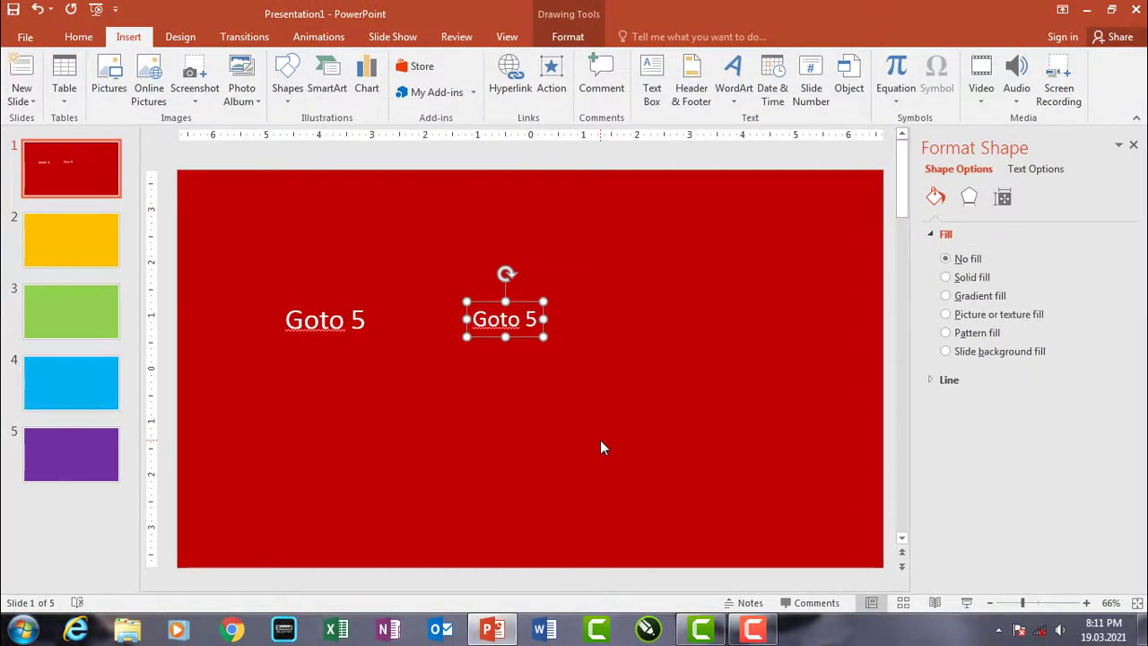
Run the slide show and trigger the right-hand Goto 5 label to reach purple slide 5, then exit
key("F5")
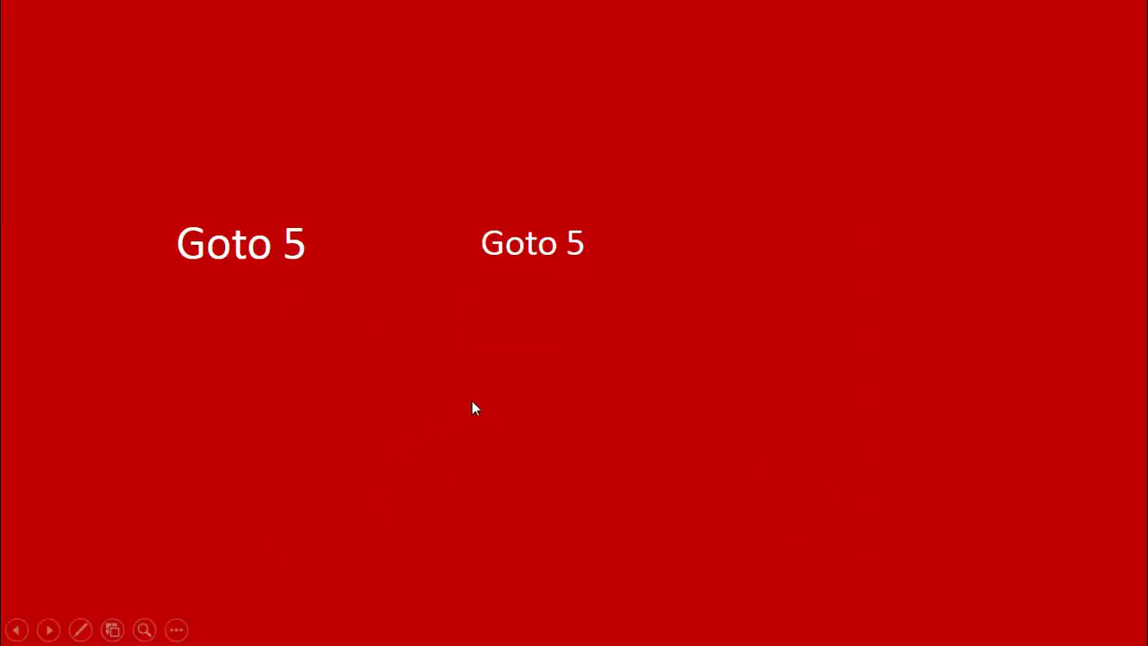
left_click(262, 269)
left_click(538, 281)
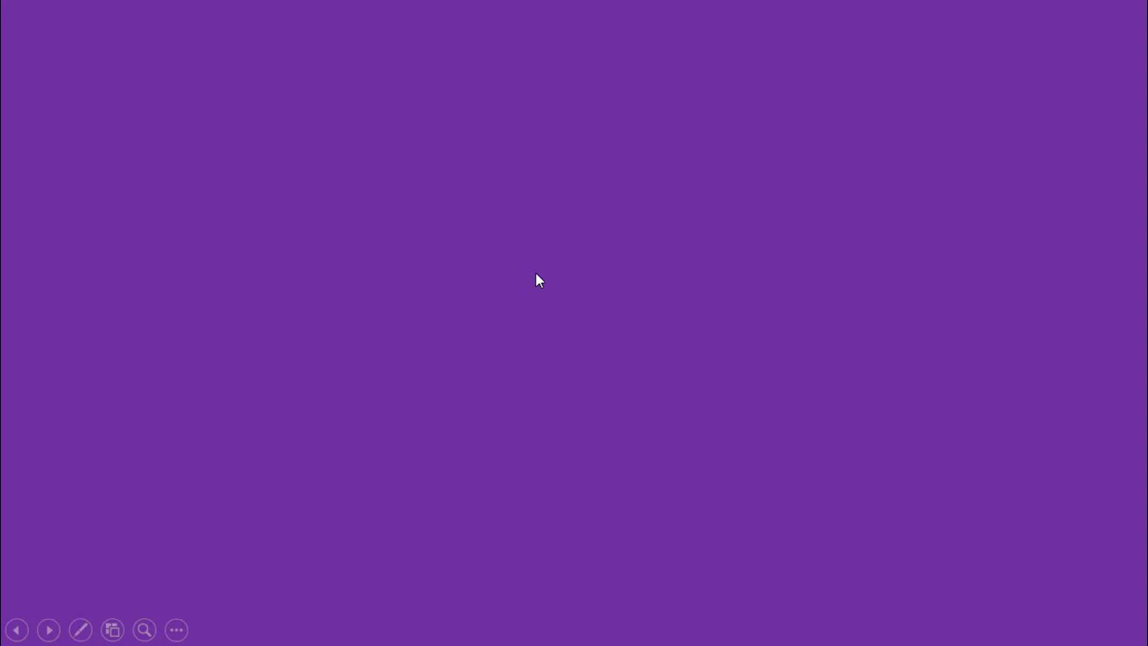
key("Escape")
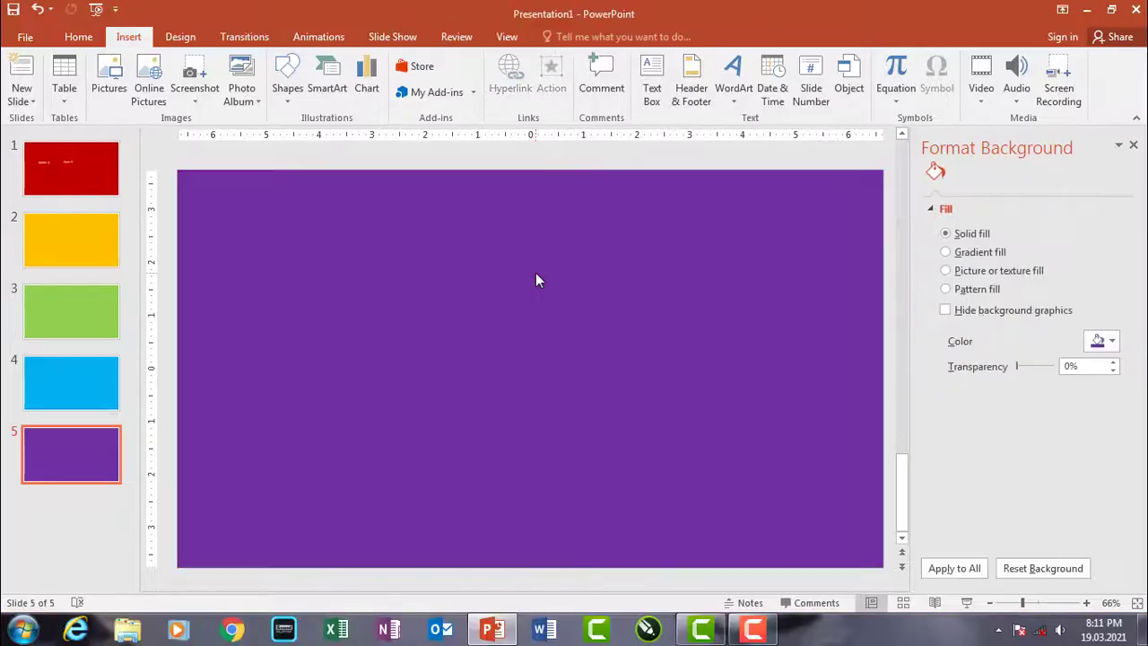
Reopen Action Settings for the right Goto 5 label, tick Play sound on Mouse Over, and open the sound list
left_click(92, 179)
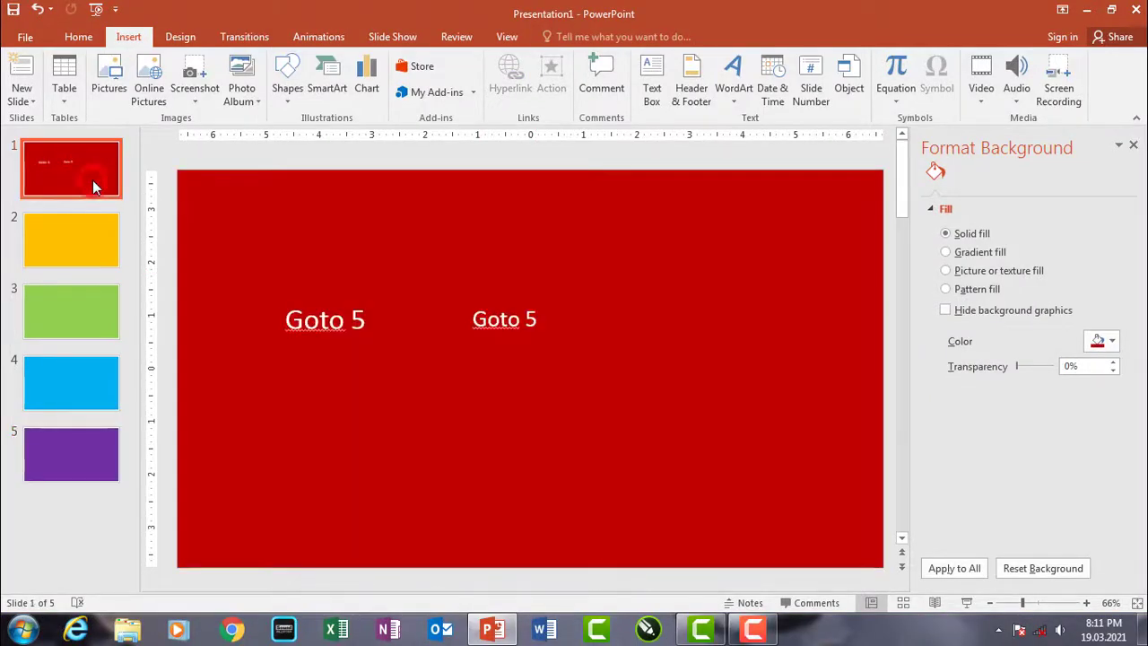
left_click(517, 322)
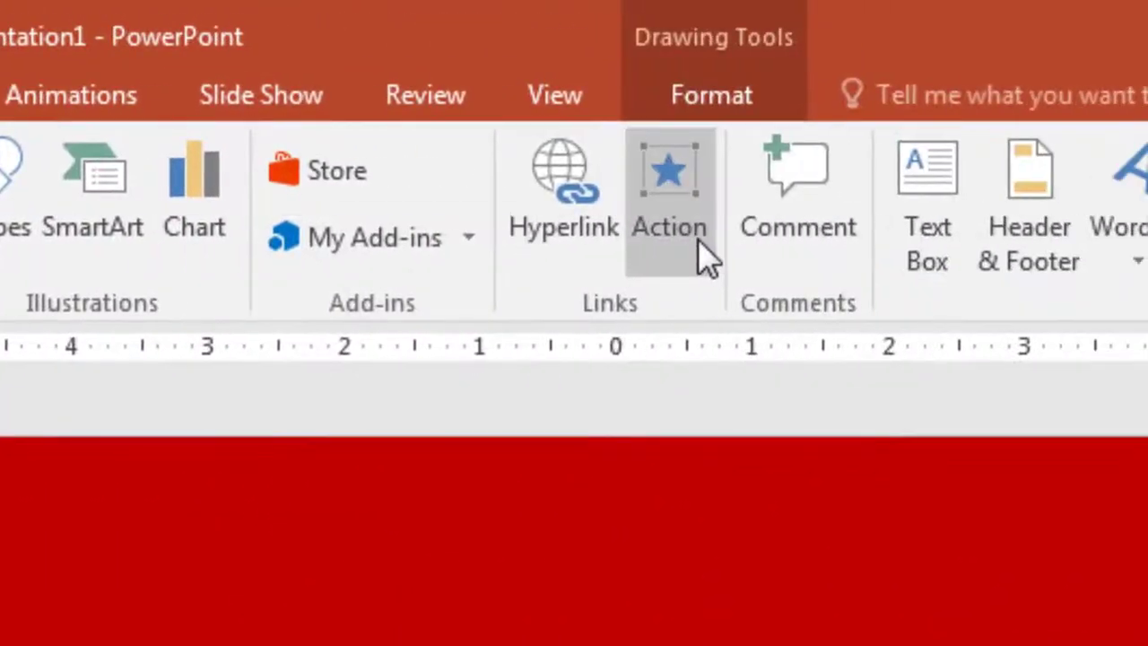
left_click(697, 238)
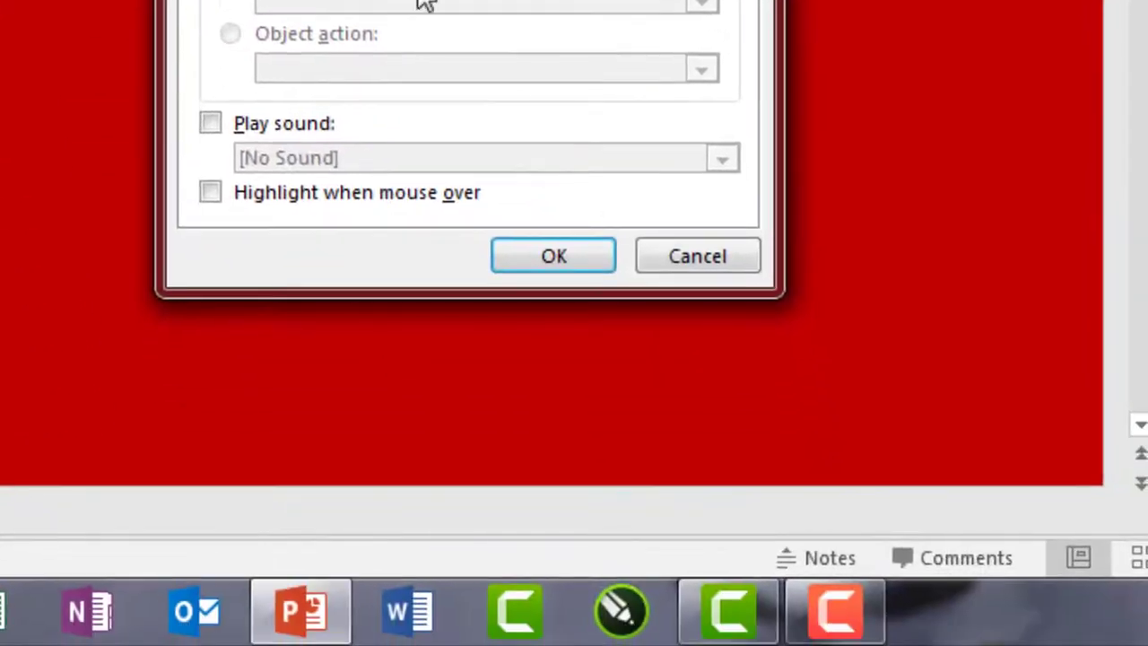
left_click(248, 126)
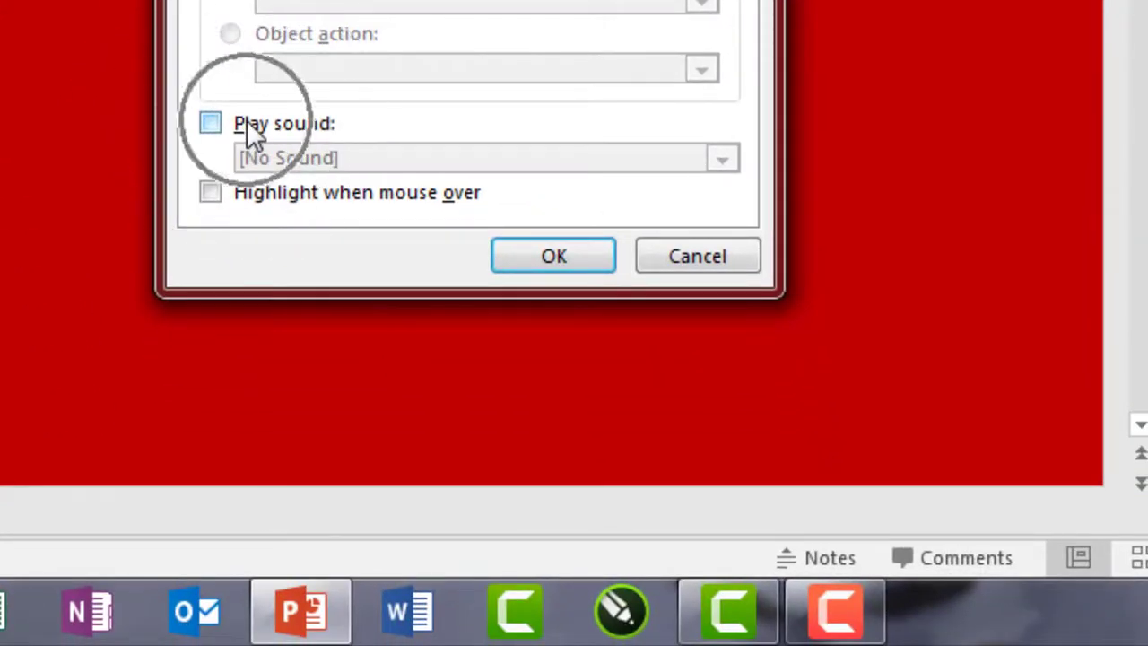
left_click(210, 125)
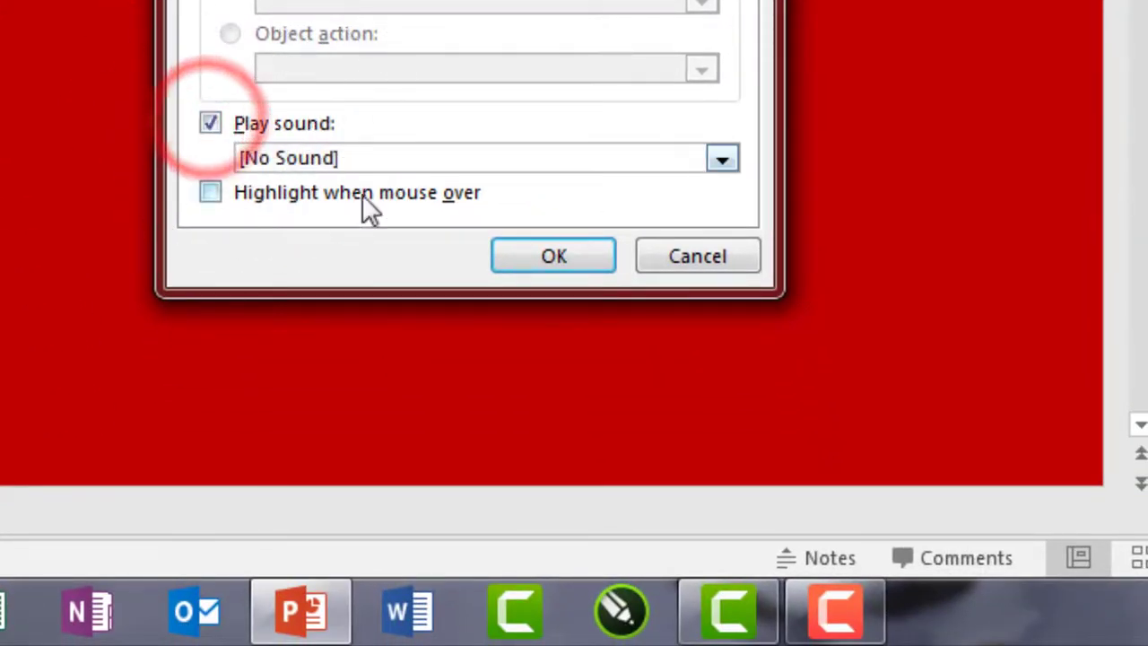
left_click(722, 160)
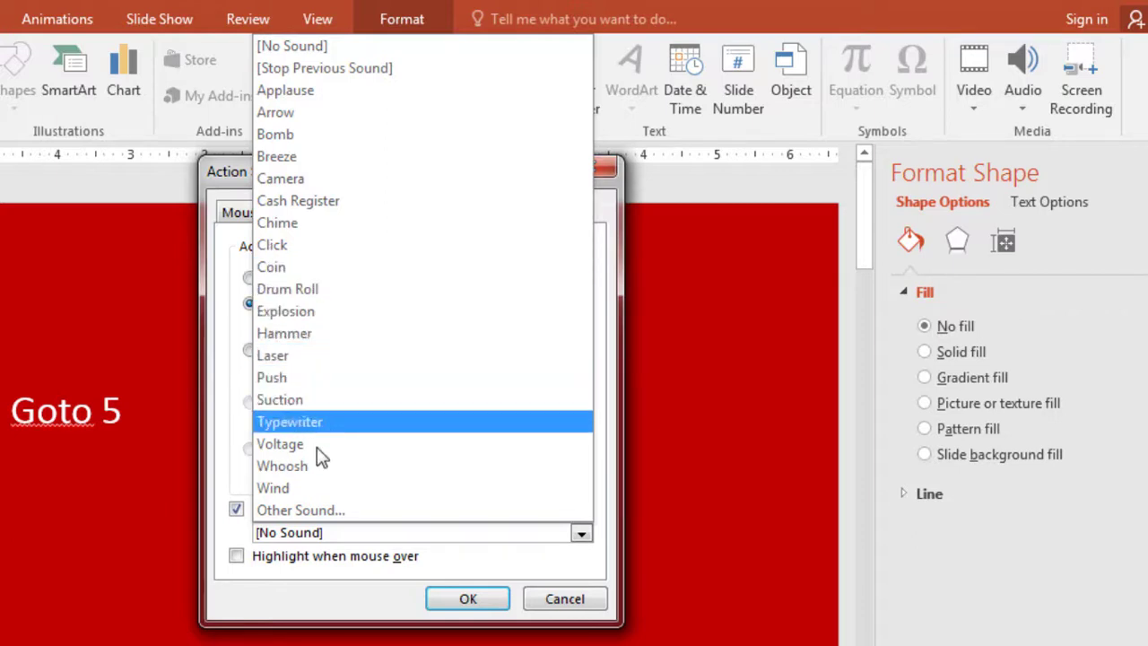
Assign the ARROW sound from the Music folder to the second Goto 5 label's mouse-over action
left_click(309, 509)
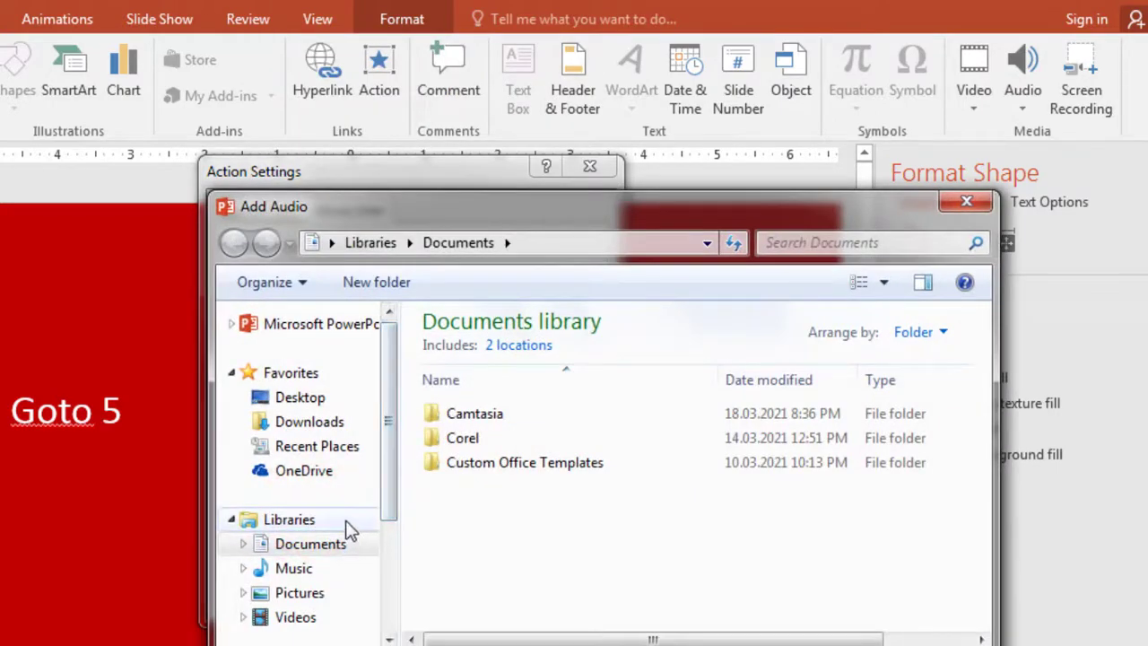
left_click_drag(391, 480, 392, 526)
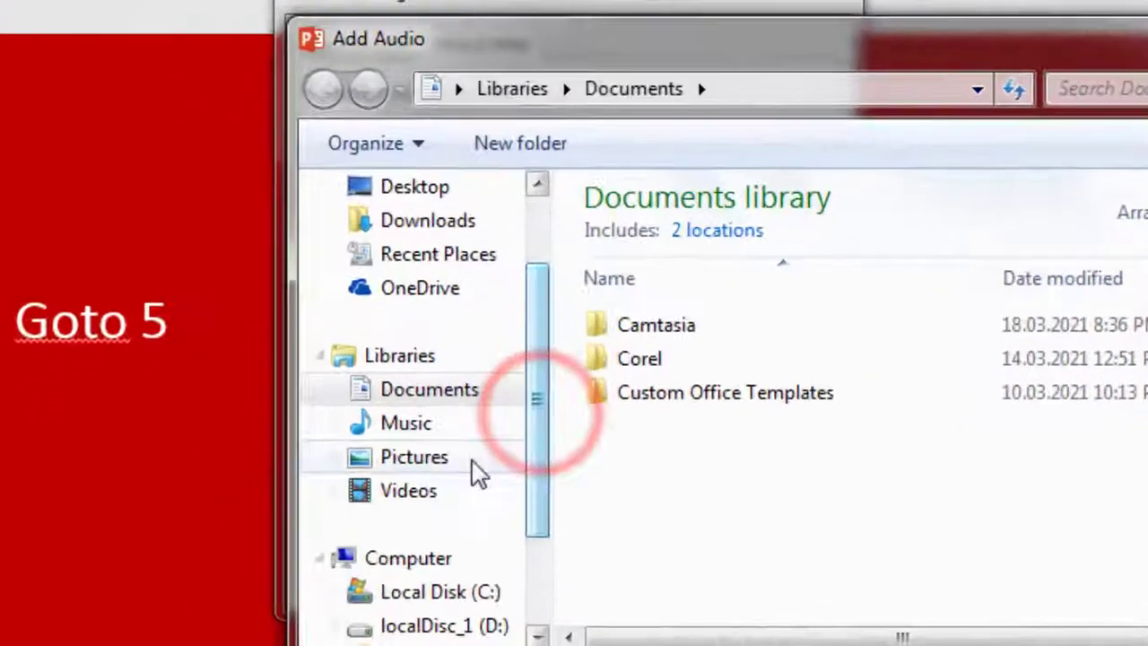
left_click(427, 426)
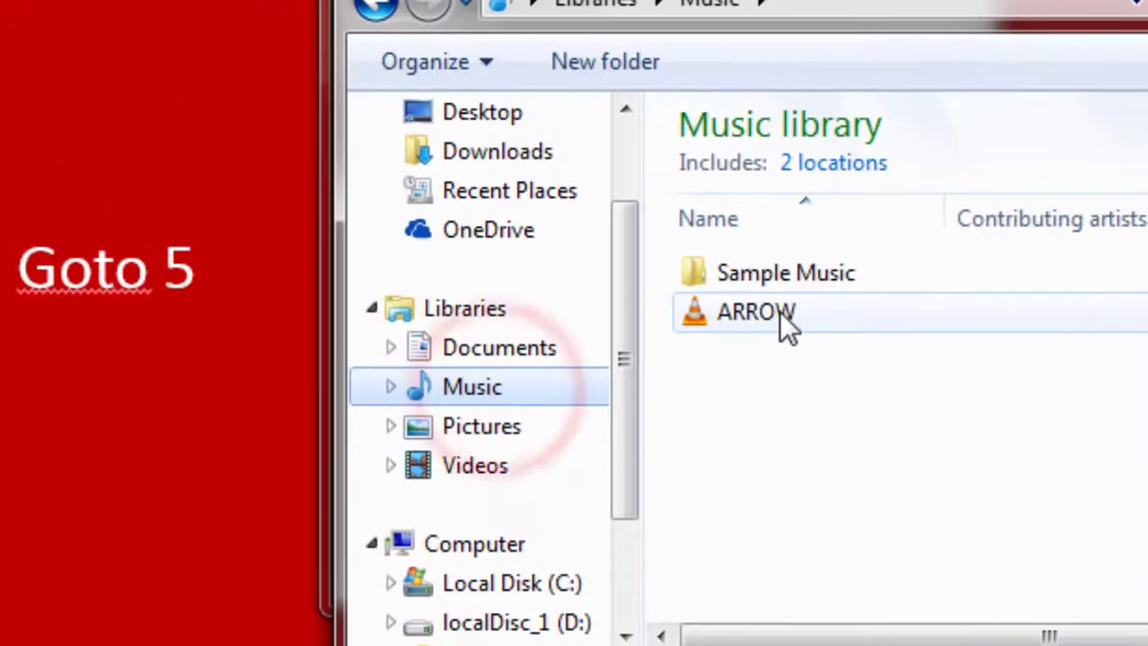
left_click(670, 359)
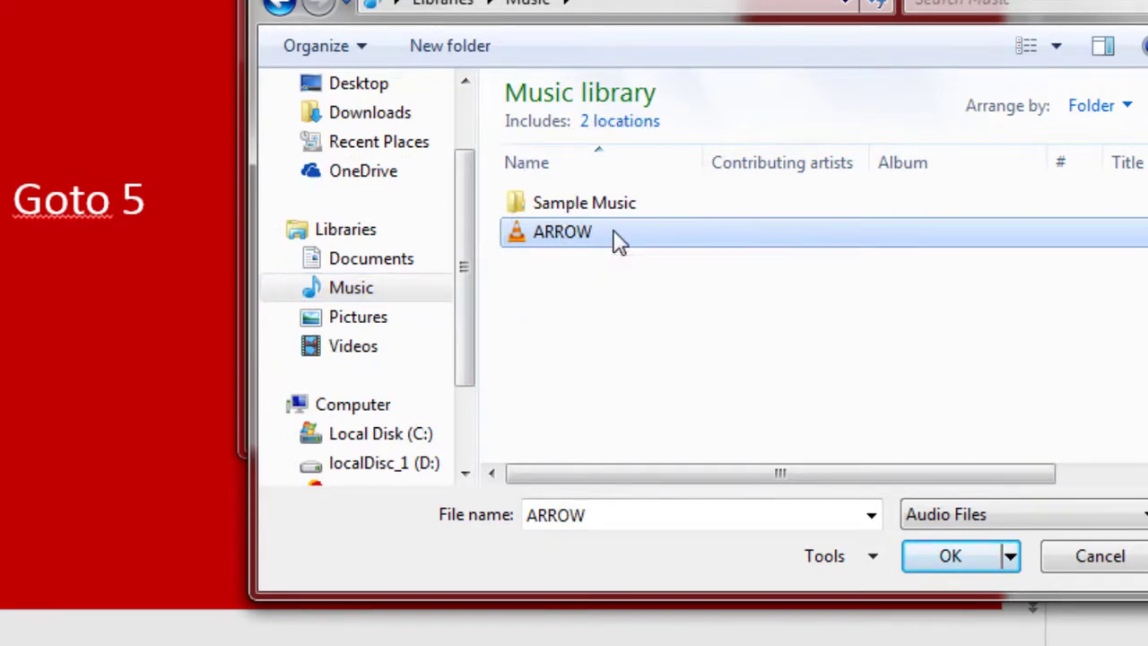
left_click(956, 561)
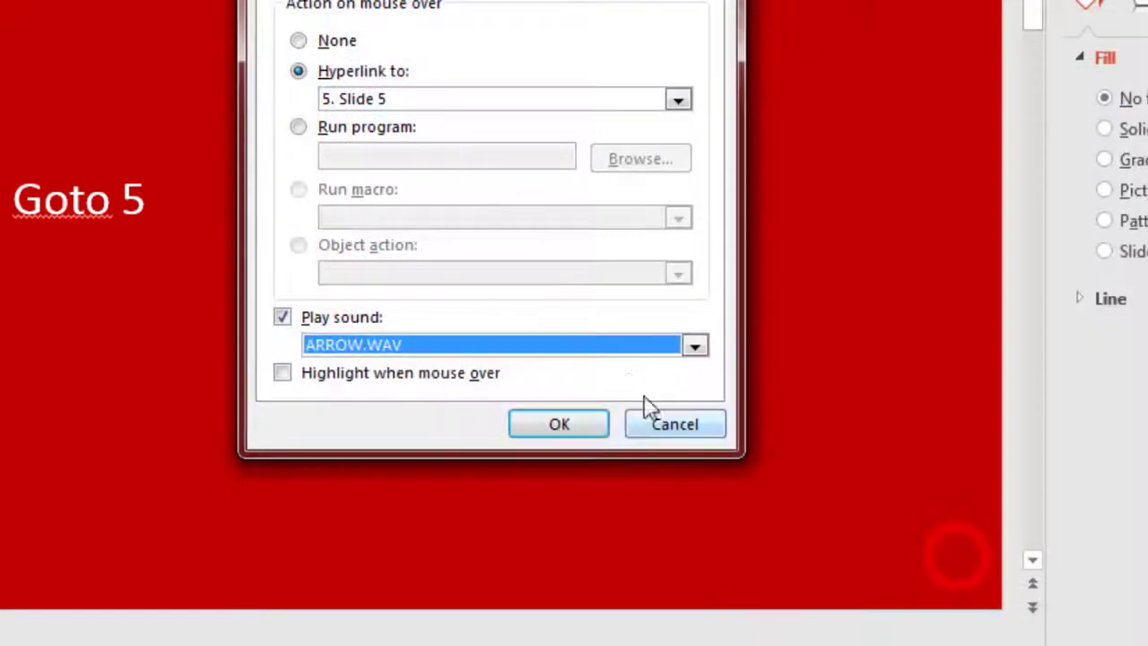
left_click(558, 425)
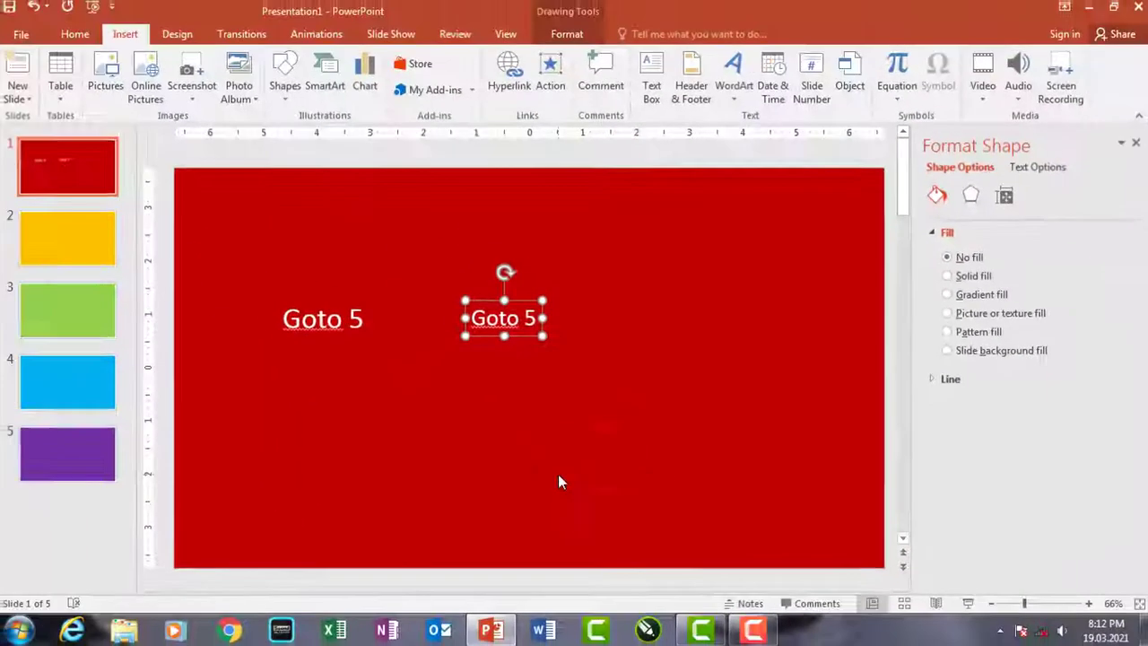
left_click(559, 477)
key("F5")
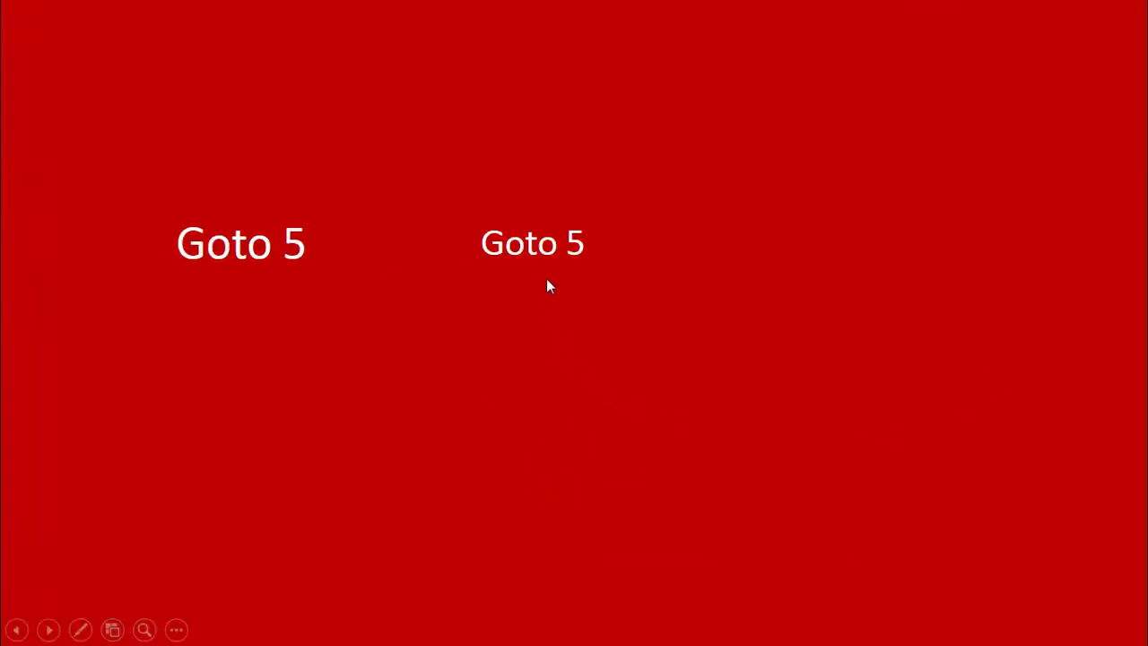
mouse_move(549, 267)
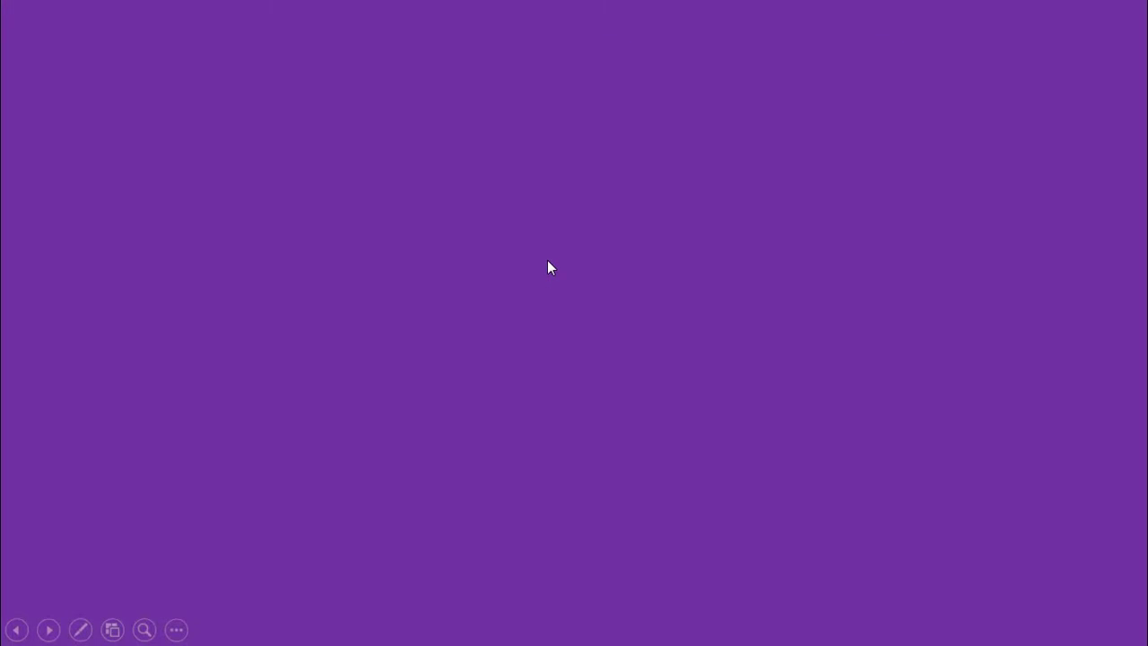
key("Escape")
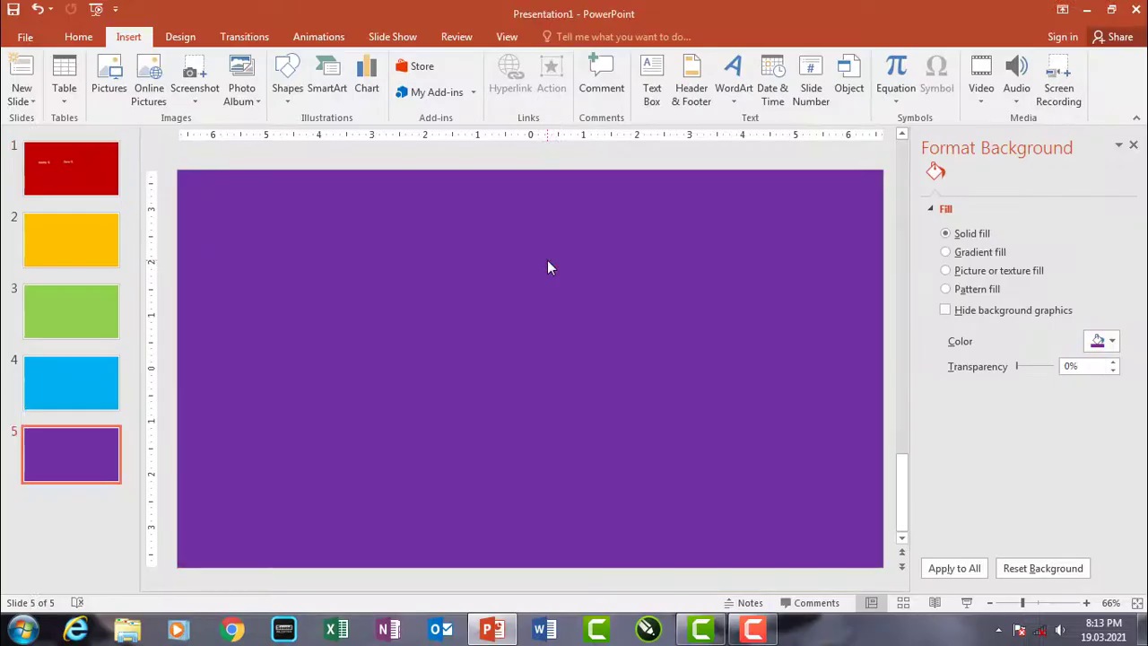
left_click(51, 182)
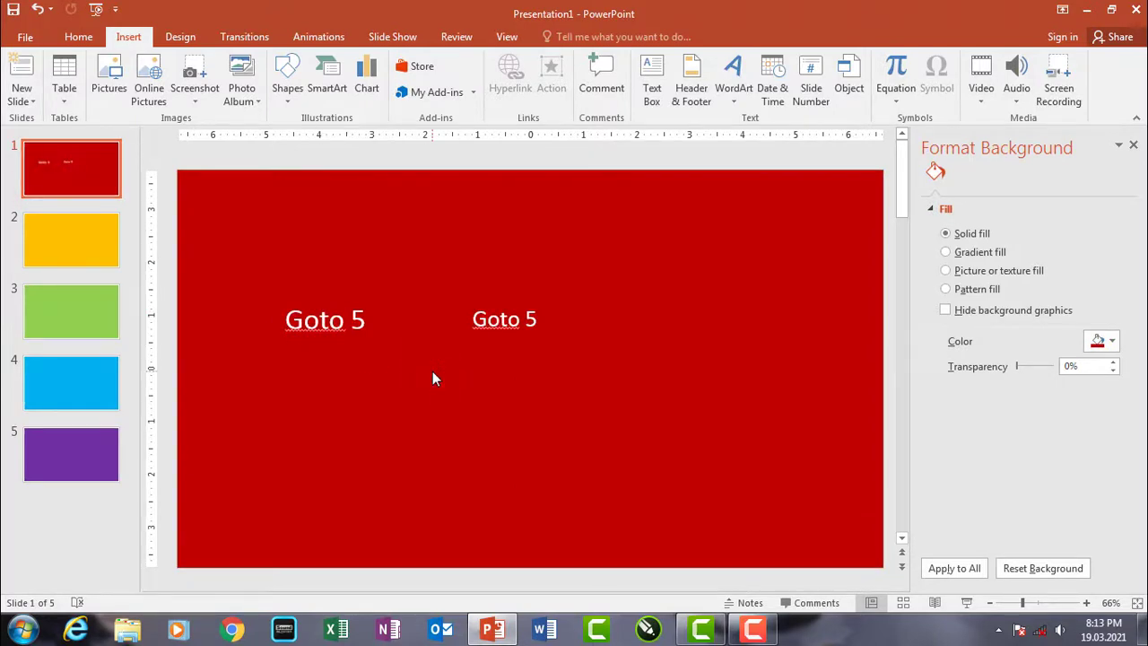
Insert the Chrysanthemum sample picture, shrink it, and place it right of the second Goto 5
key("alt+i")
key("p")
key("f")
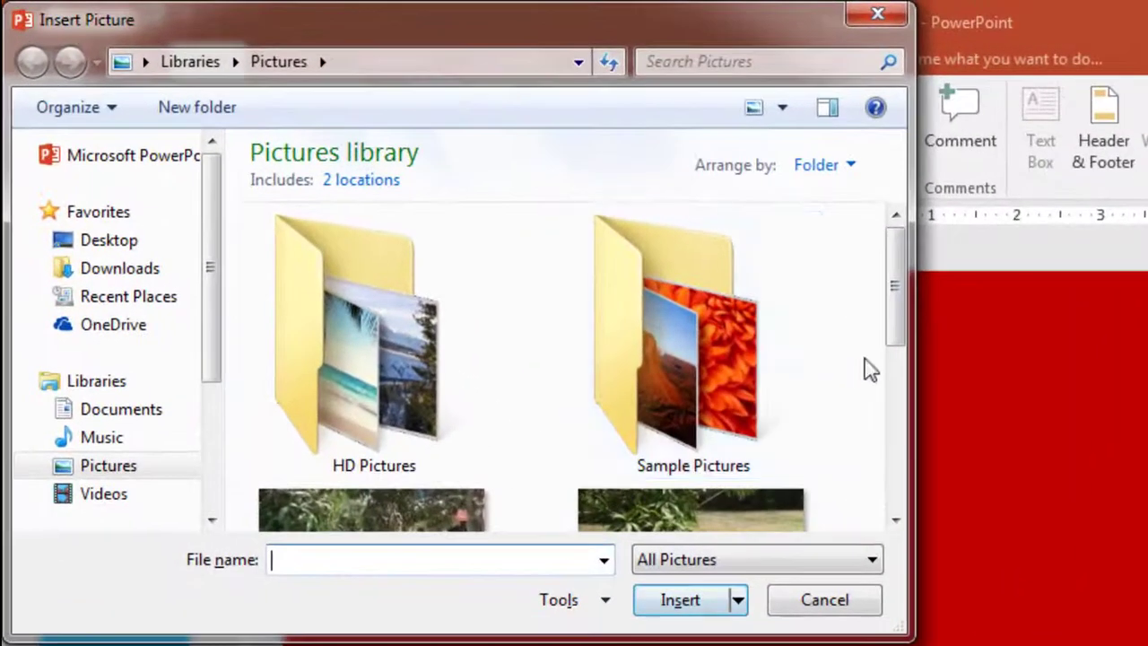
left_click(861, 318)
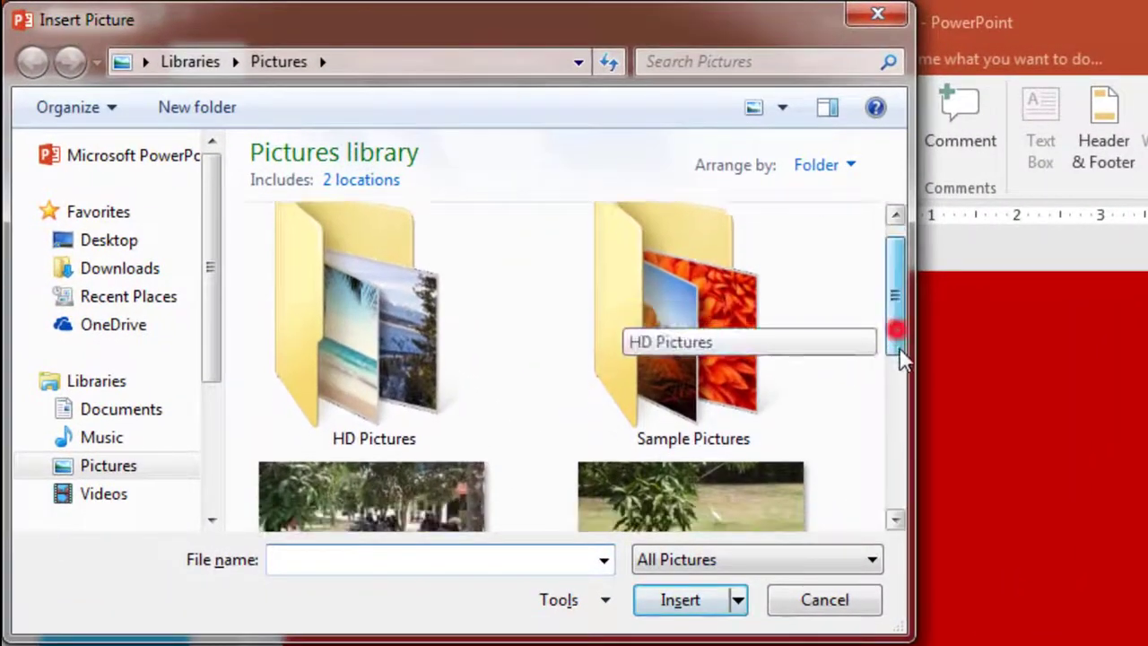
double_click(717, 336)
left_click(427, 395)
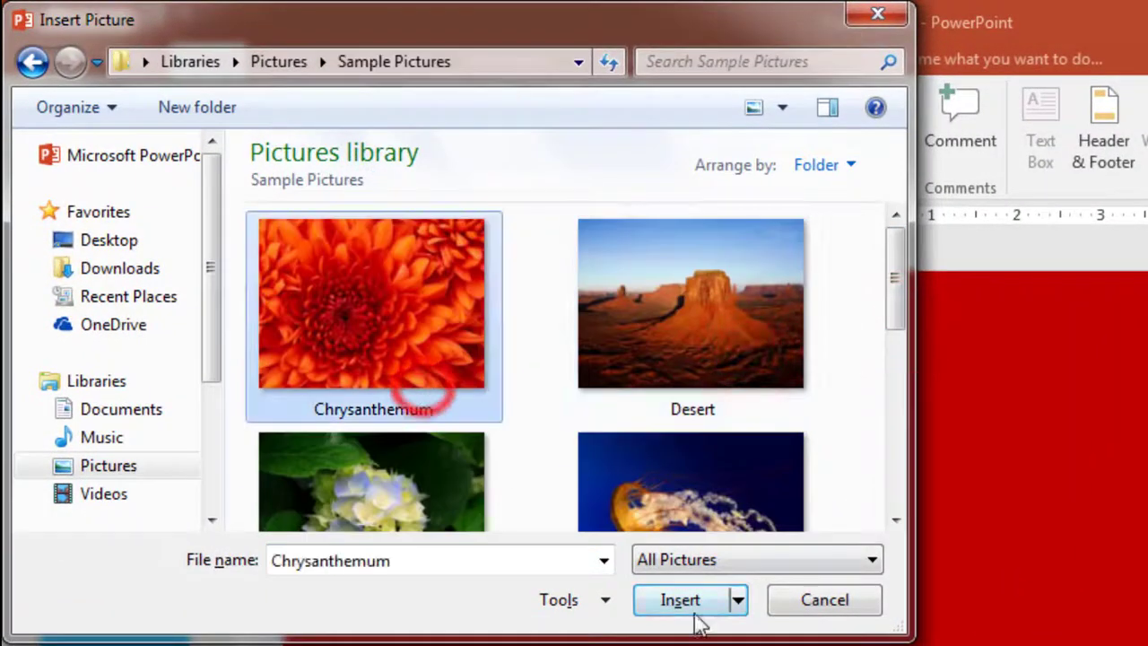
left_click(690, 612)
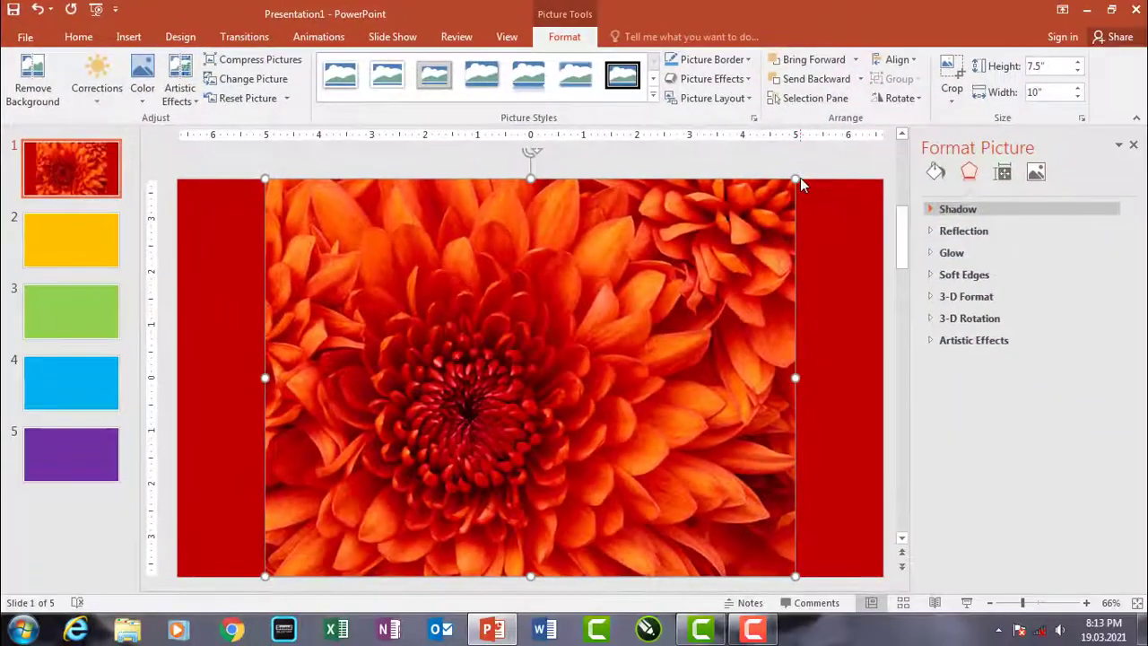
left_click_drag(799, 176, 403, 447)
left_click_drag(328, 502, 636, 316)
left_click(631, 414)
left_click(649, 332)
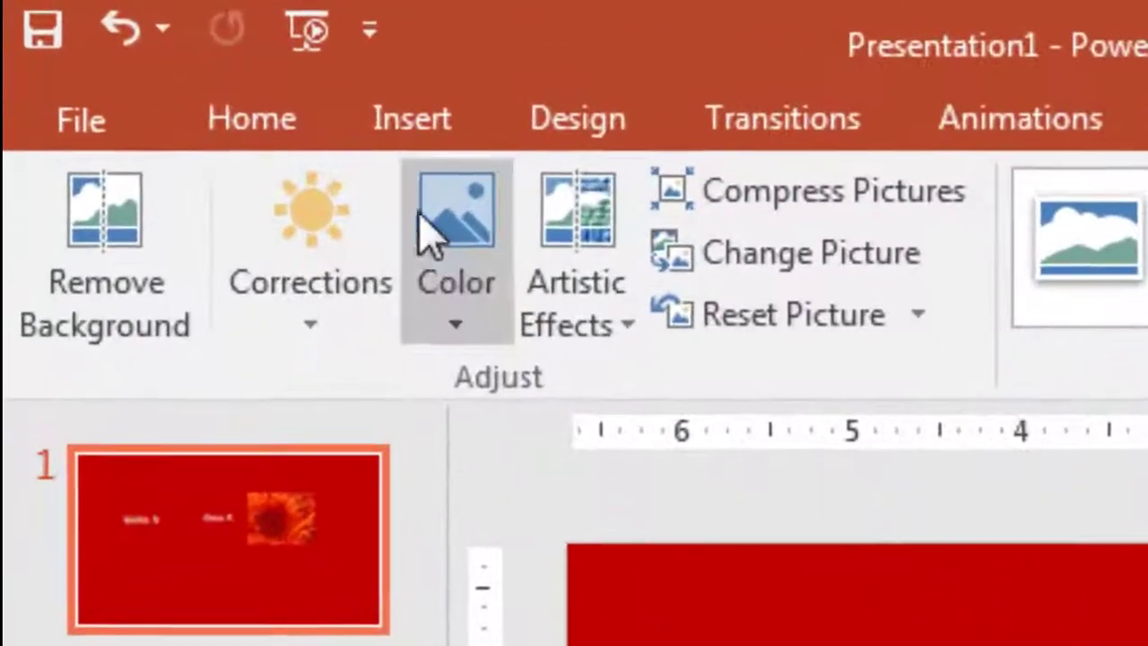
Draw a rounded rectangle below the flower photo and round its corners into a blue pill
left_click(129, 39)
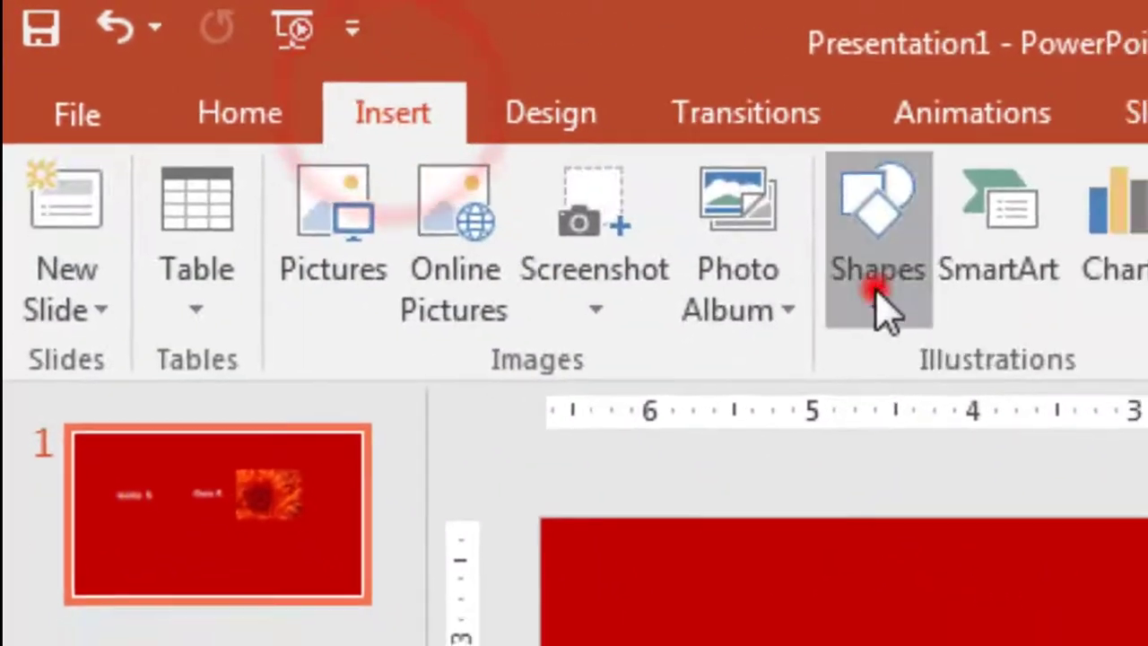
left_click(928, 305)
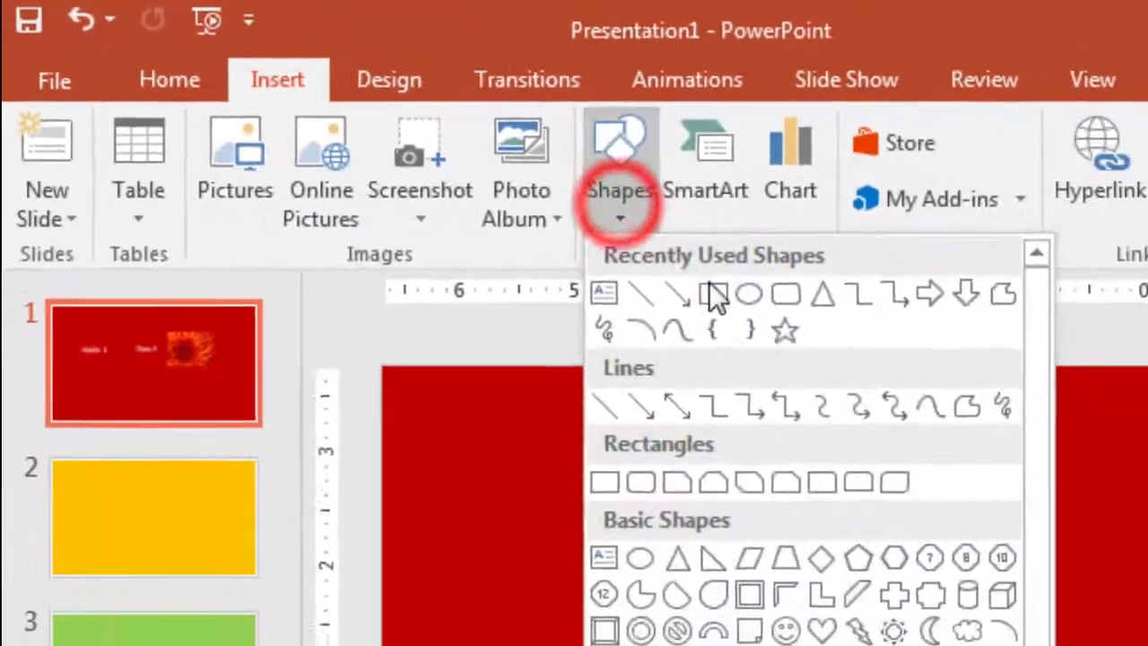
left_click(661, 243)
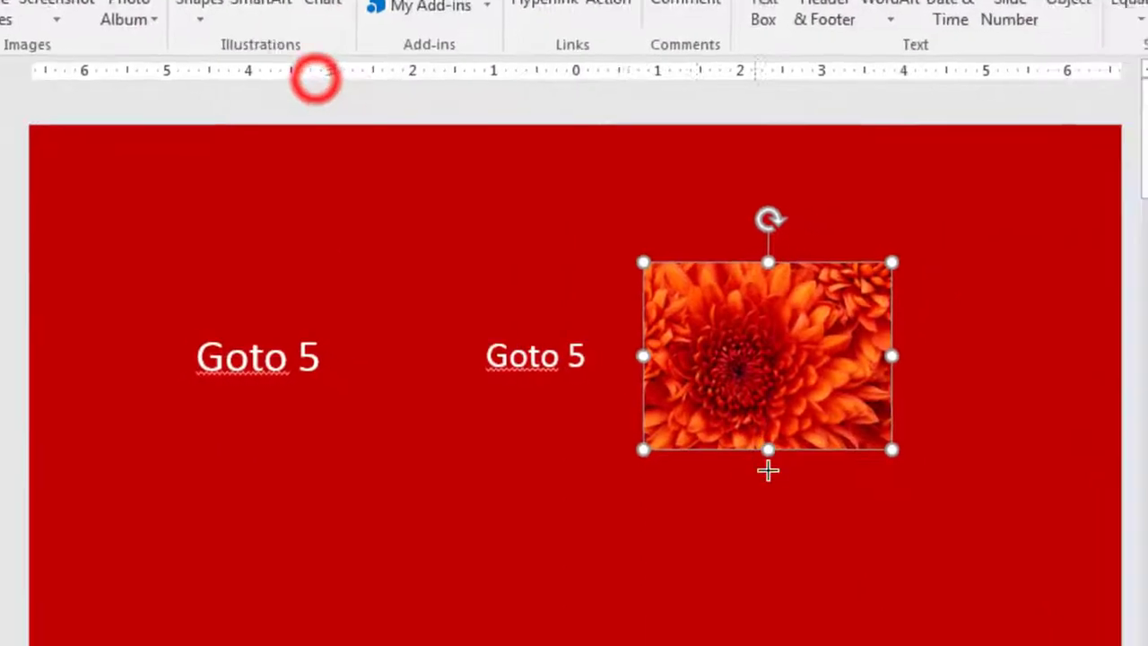
left_click_drag(711, 498, 882, 563)
left_click_drag(687, 479, 748, 489)
key("Up")
key("Up")
key("Up")
key("Left")
key("Left")
key("Left")
left_click(876, 493)
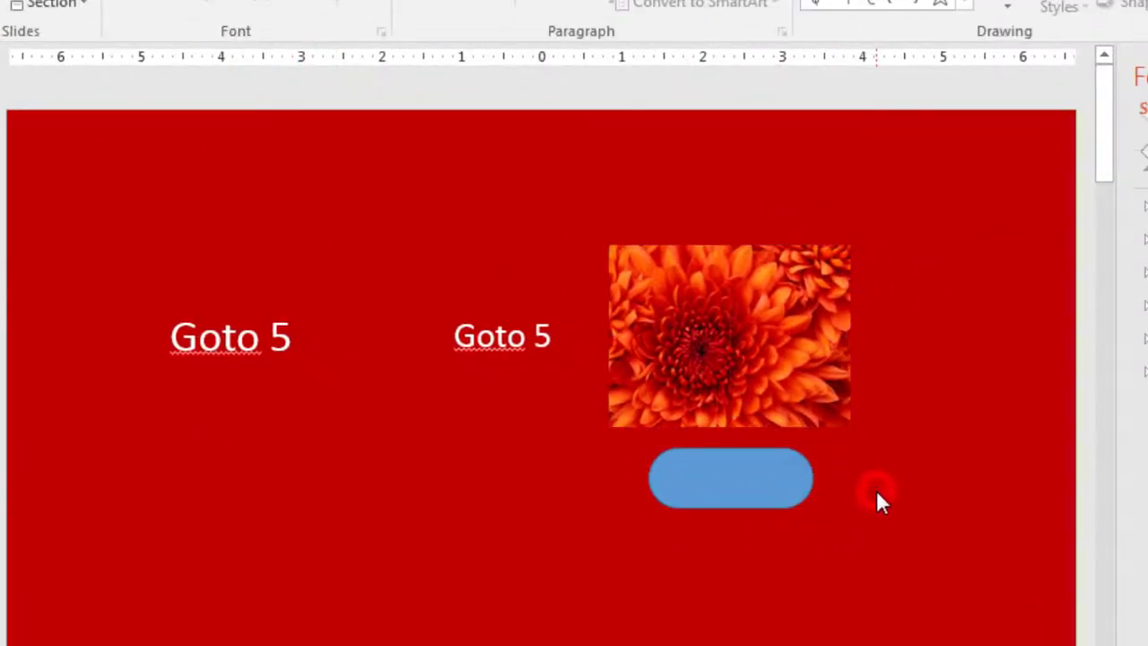
left_click(733, 483)
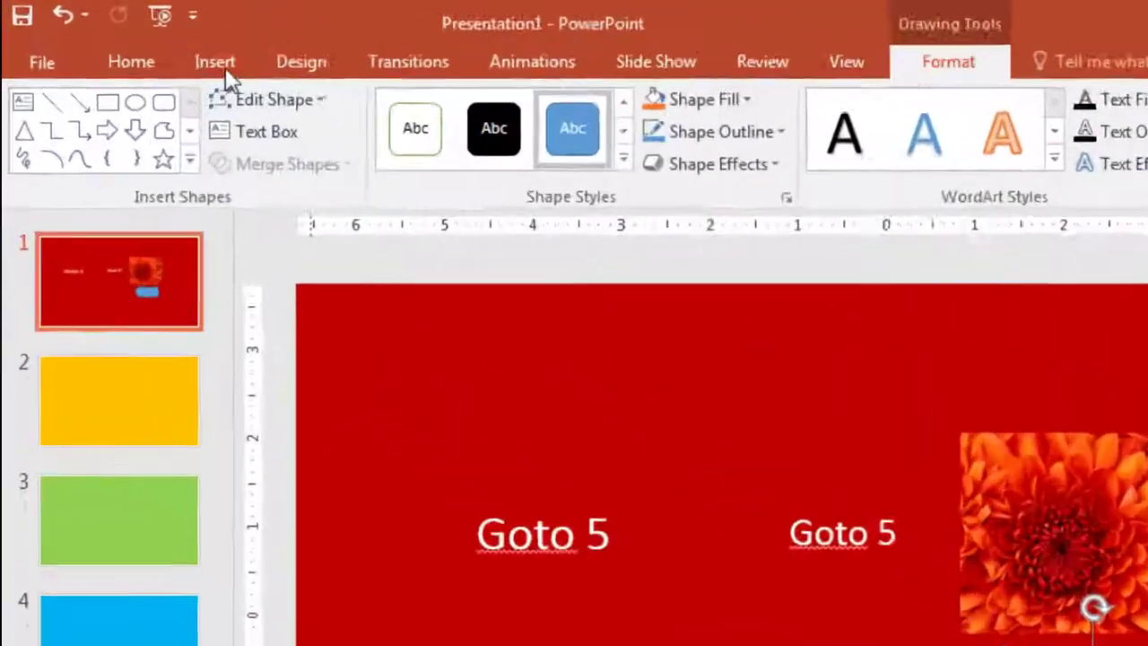
left_click(217, 65)
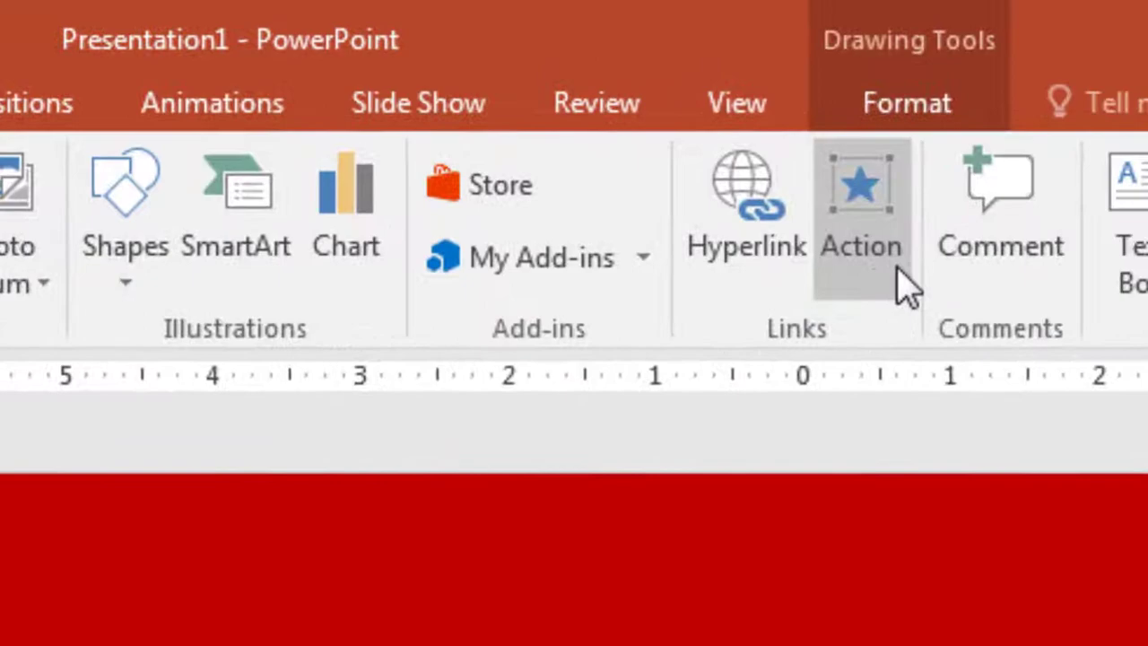
left_click(900, 269)
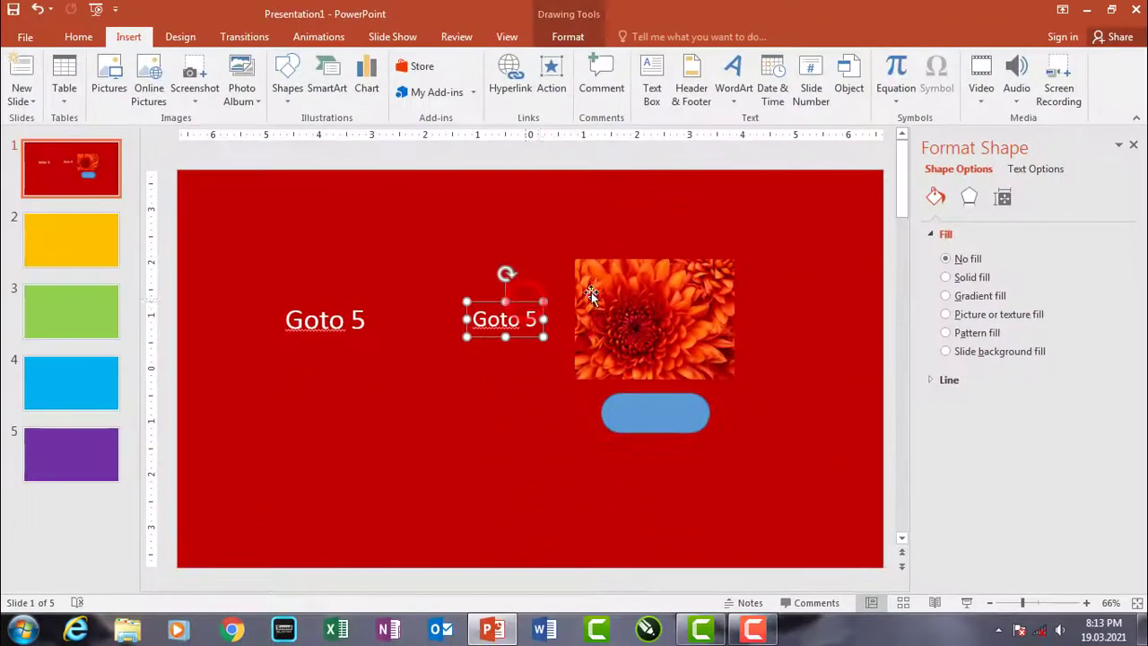
left_click(658, 292)
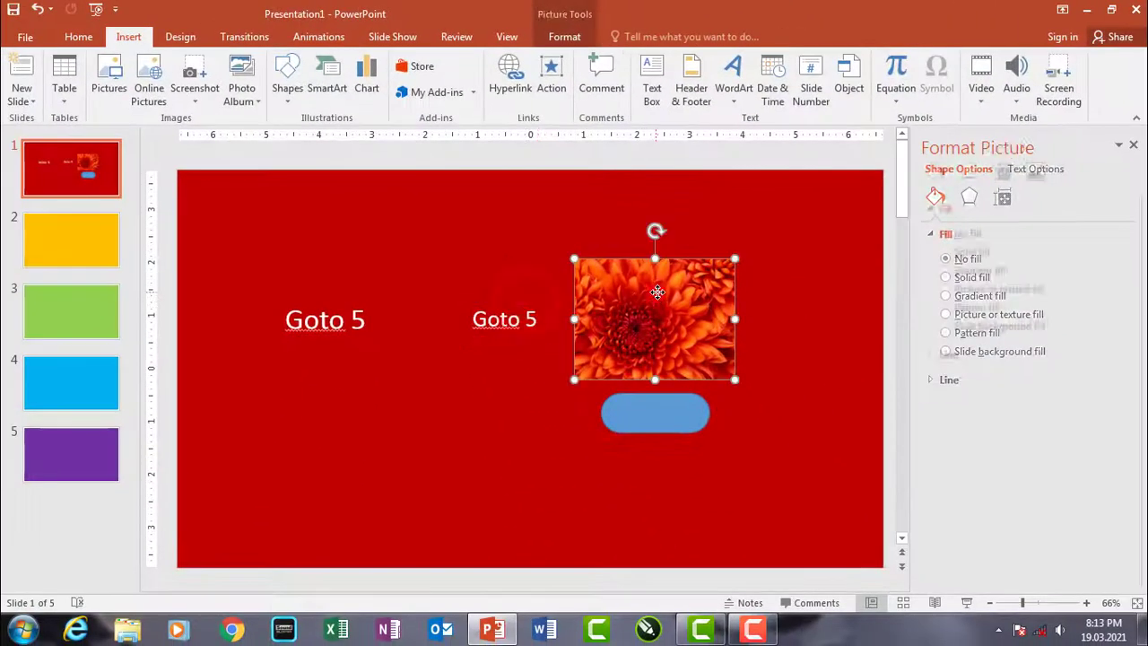
left_click(660, 408)
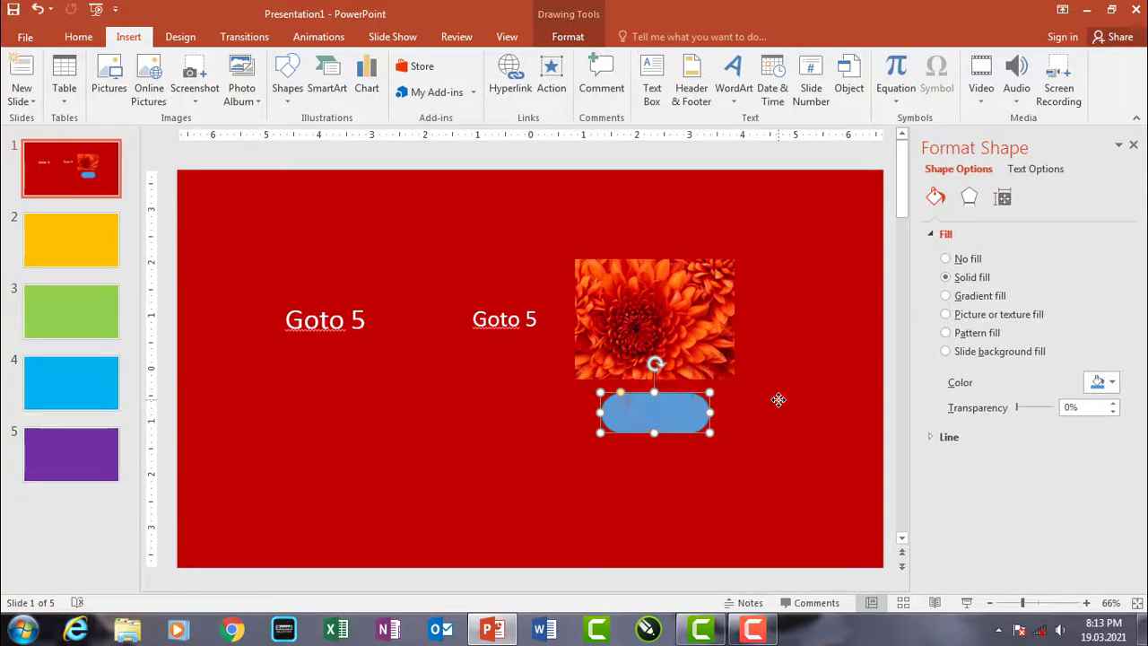
left_click(552, 81)
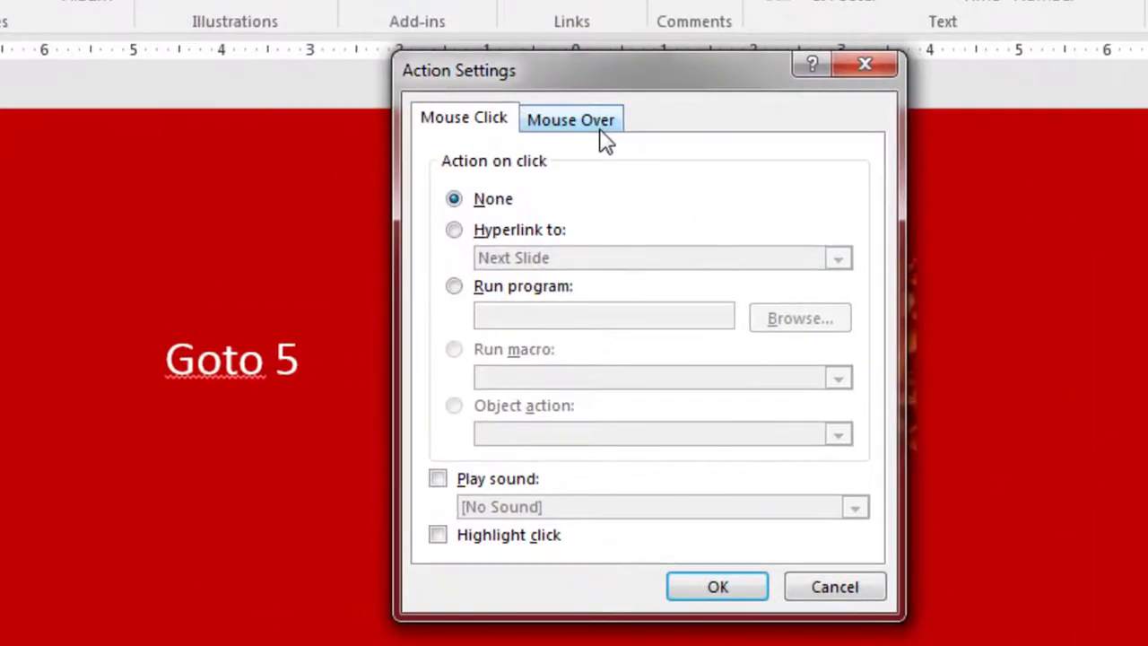
key("Escape")
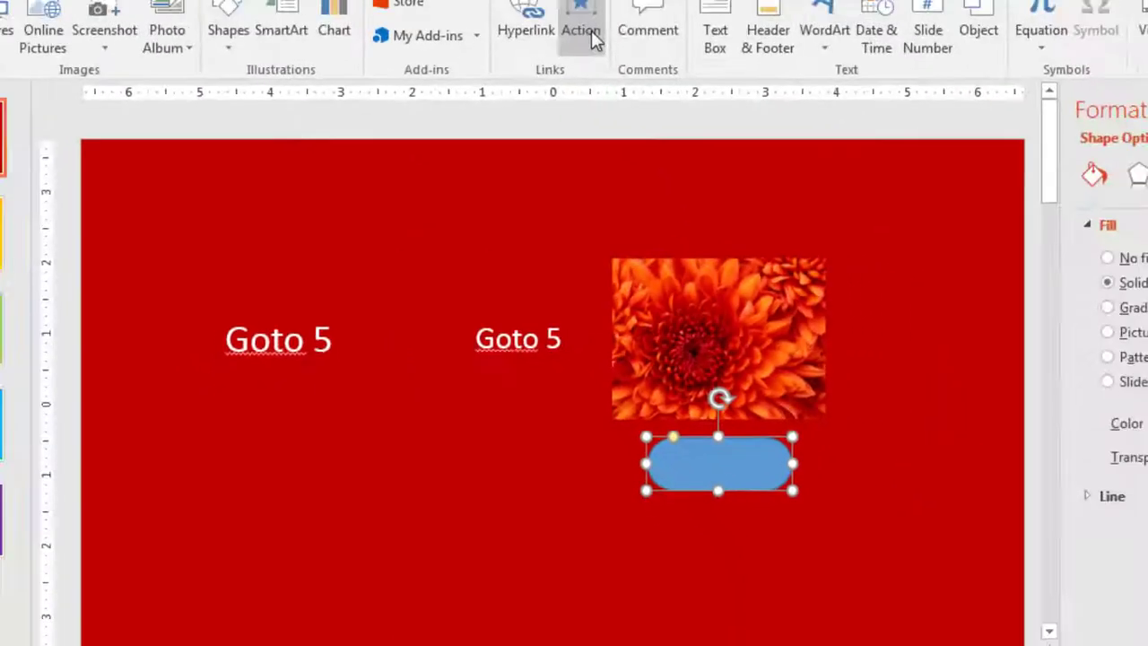
left_click(559, 79)
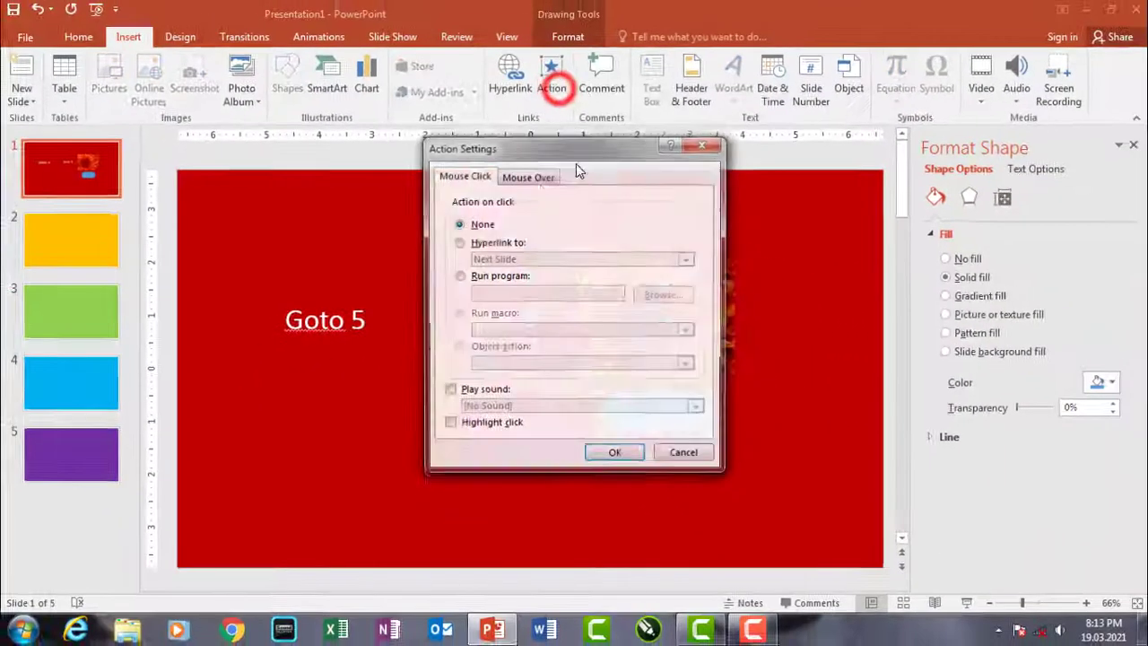
left_click(531, 173)
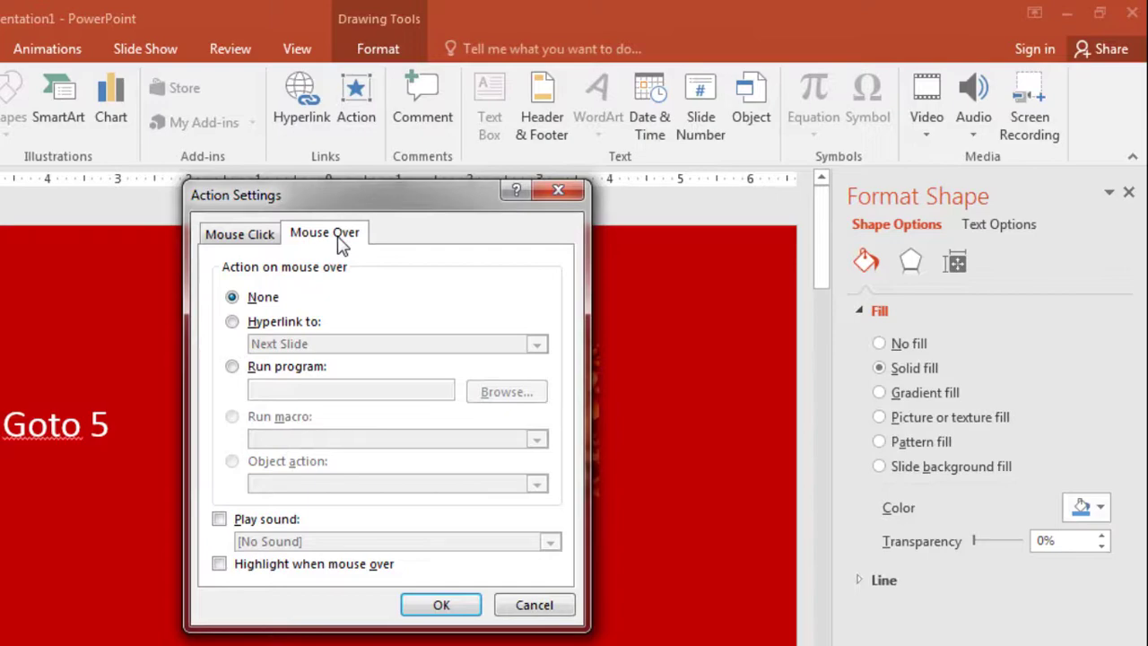
left_click(558, 190)
left_click(663, 329)
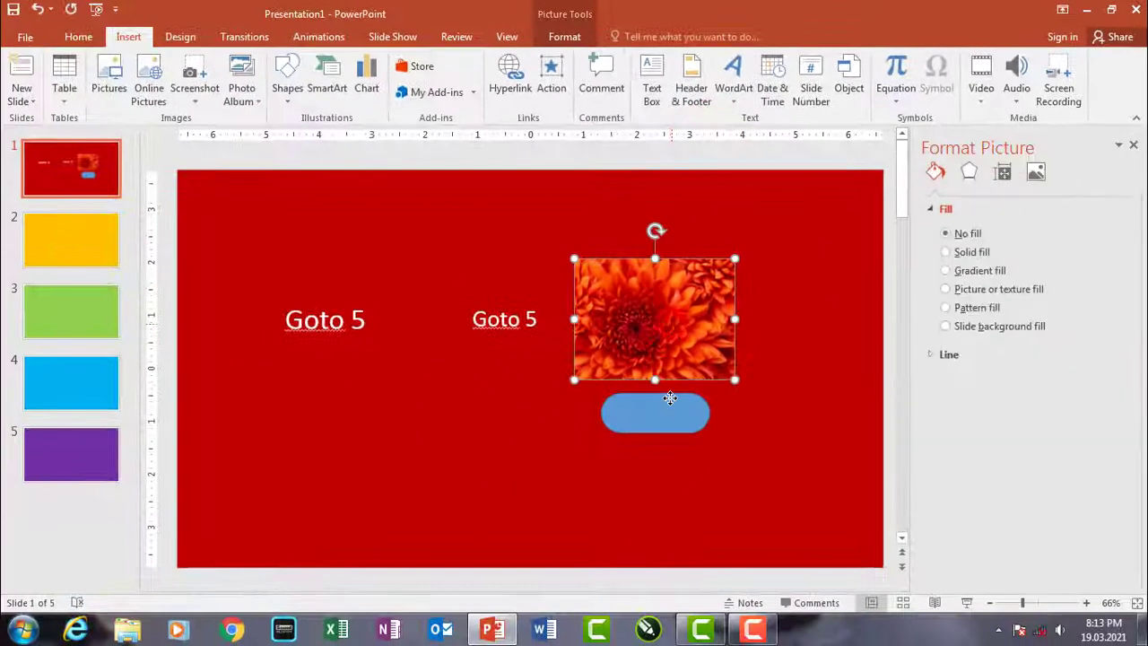
Draw a small Action Button: Custom shape just left of the blue pill
left_click(670, 398)
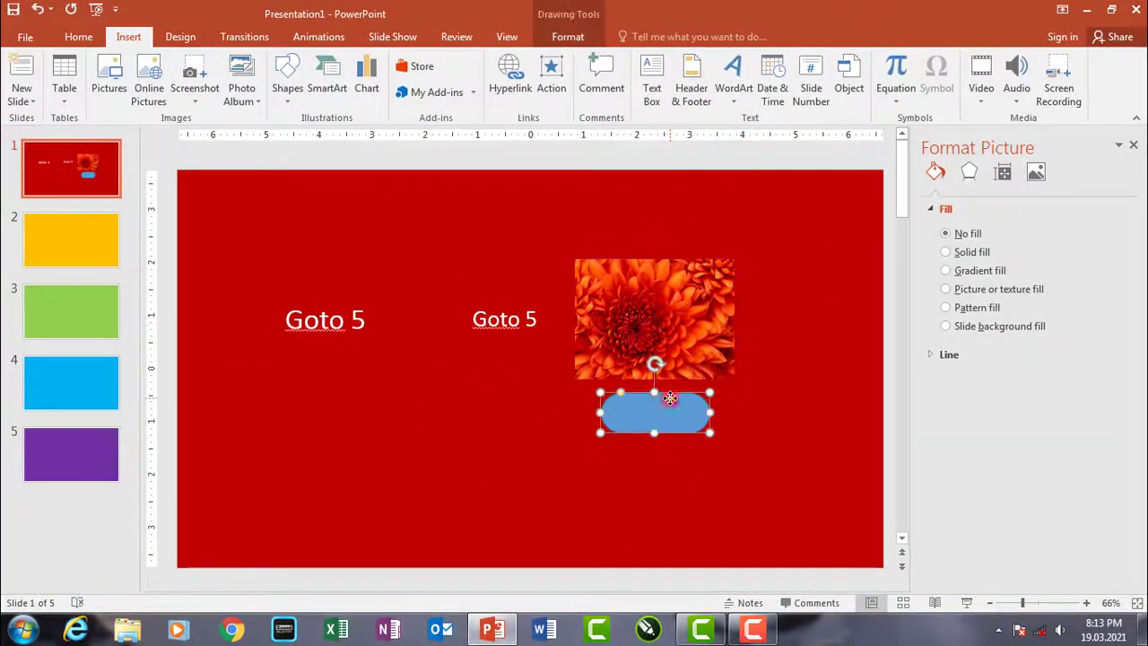
left_click(766, 453)
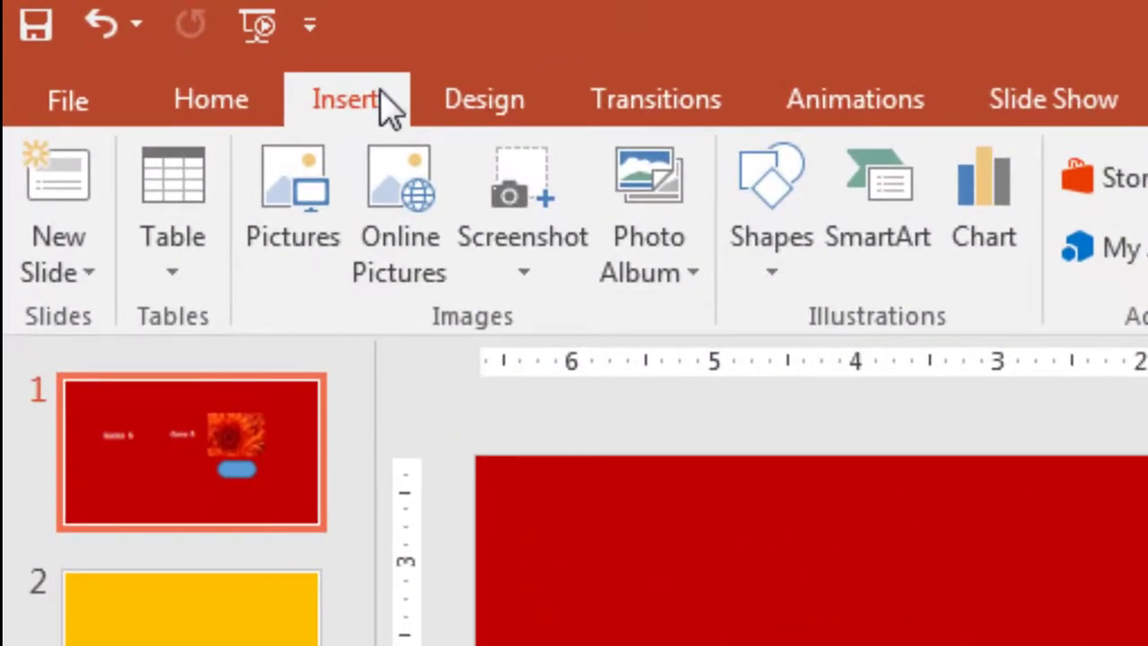
left_click(374, 98)
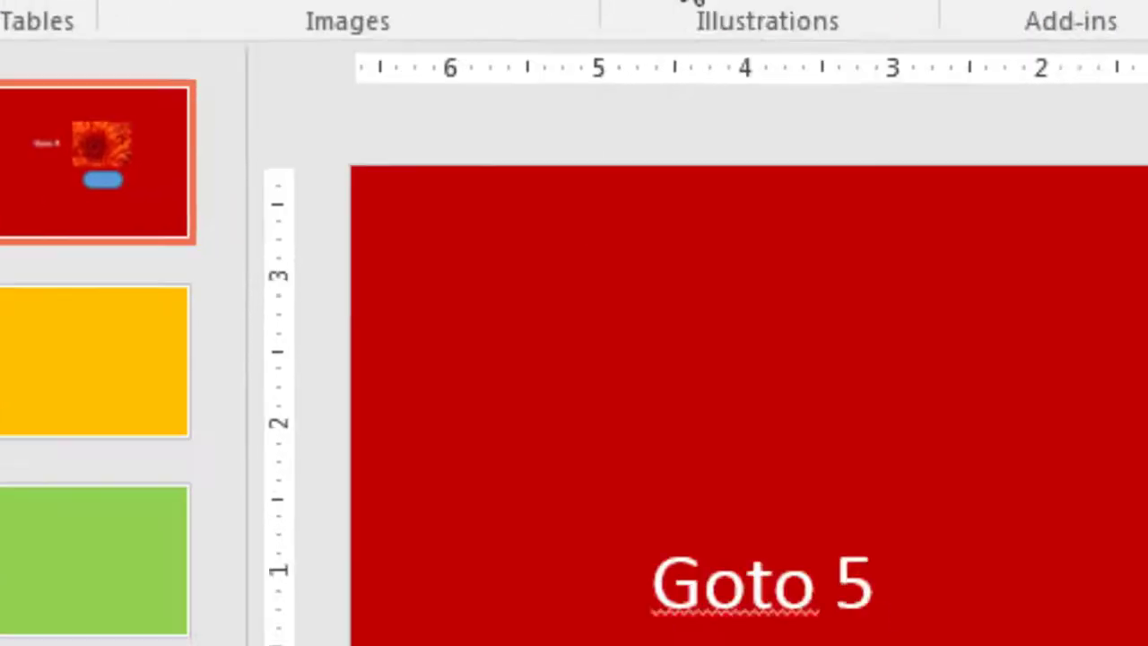
left_click(693, 2)
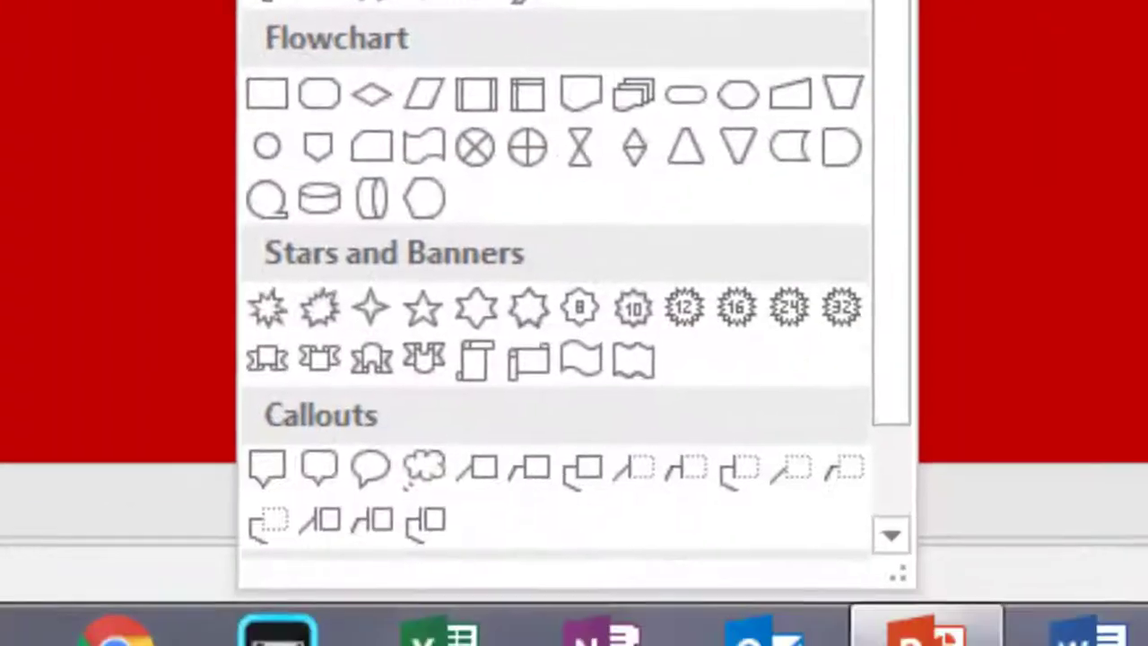
scroll(823, 341, "down", 2)
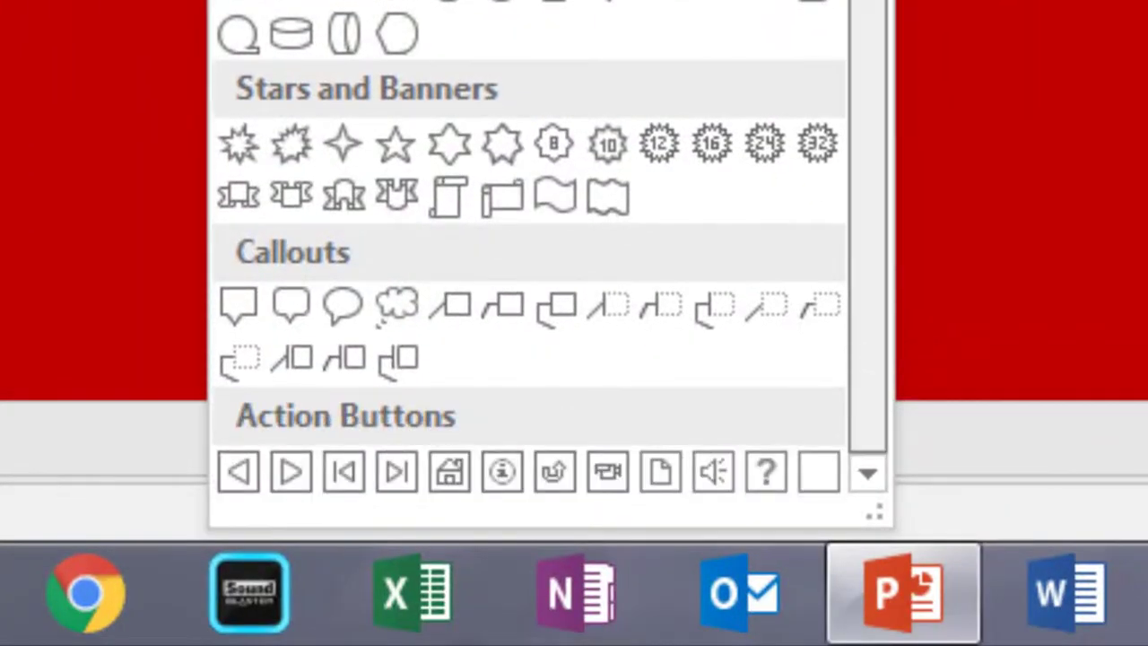
left_click(816, 480)
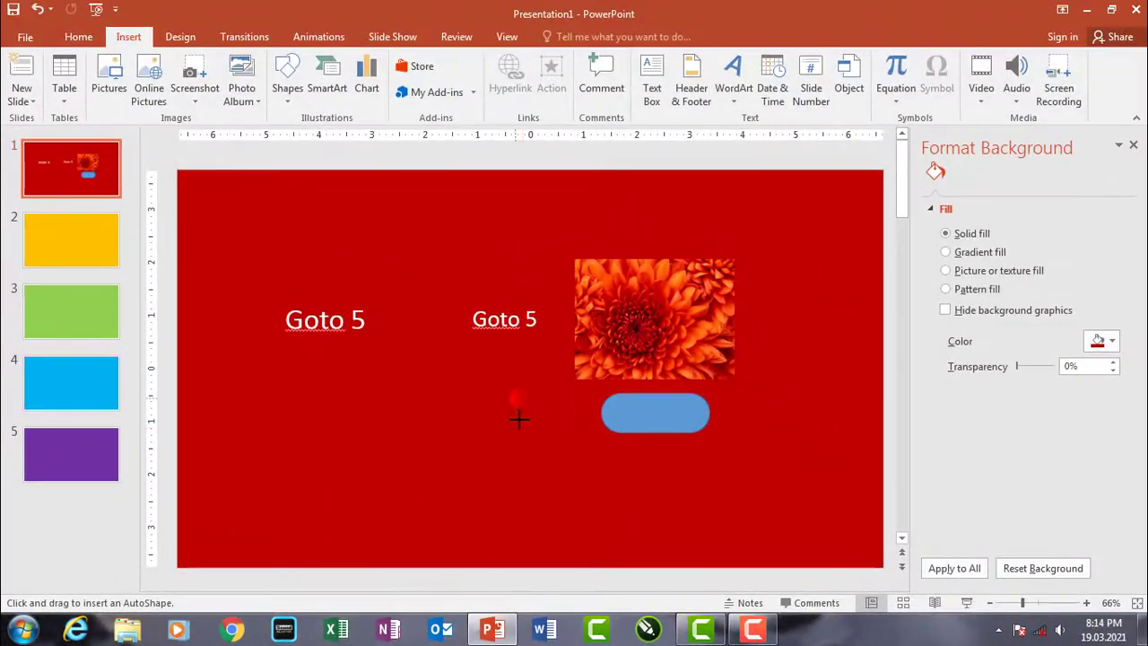
left_click_drag(516, 395, 556, 426)
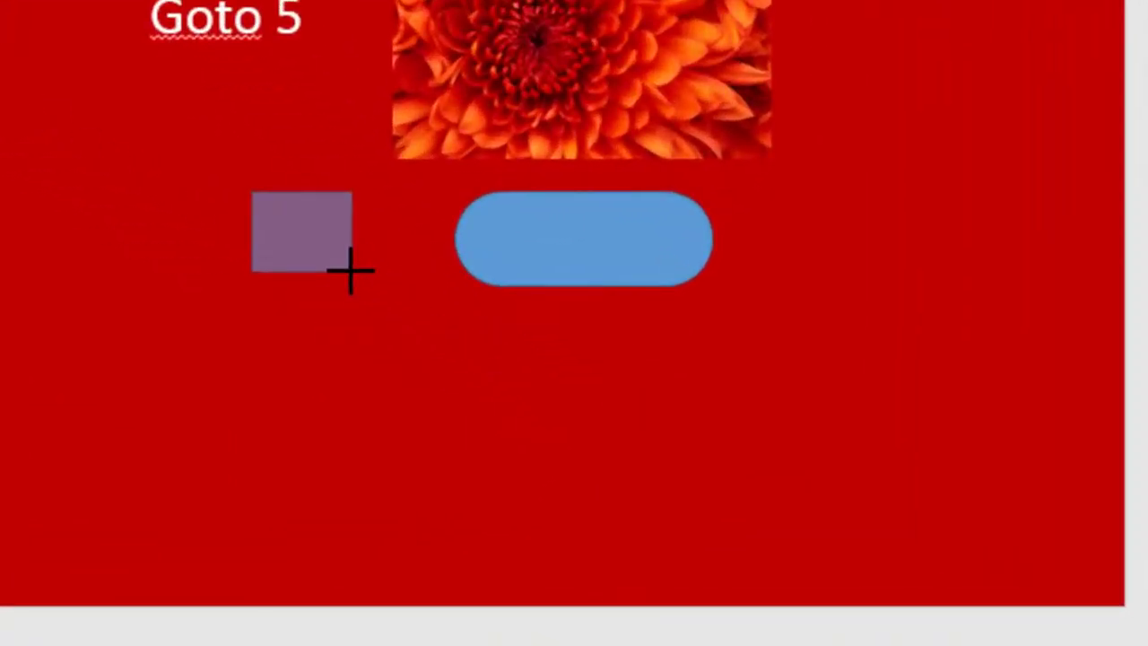
left_click_drag(350, 271, 350, 271)
mouse_move(579, 90)
left_mouse_down()
mouse_move(410, 149)
mouse_move(197, 117)
mouse_move(225, 117)
left_mouse_up()
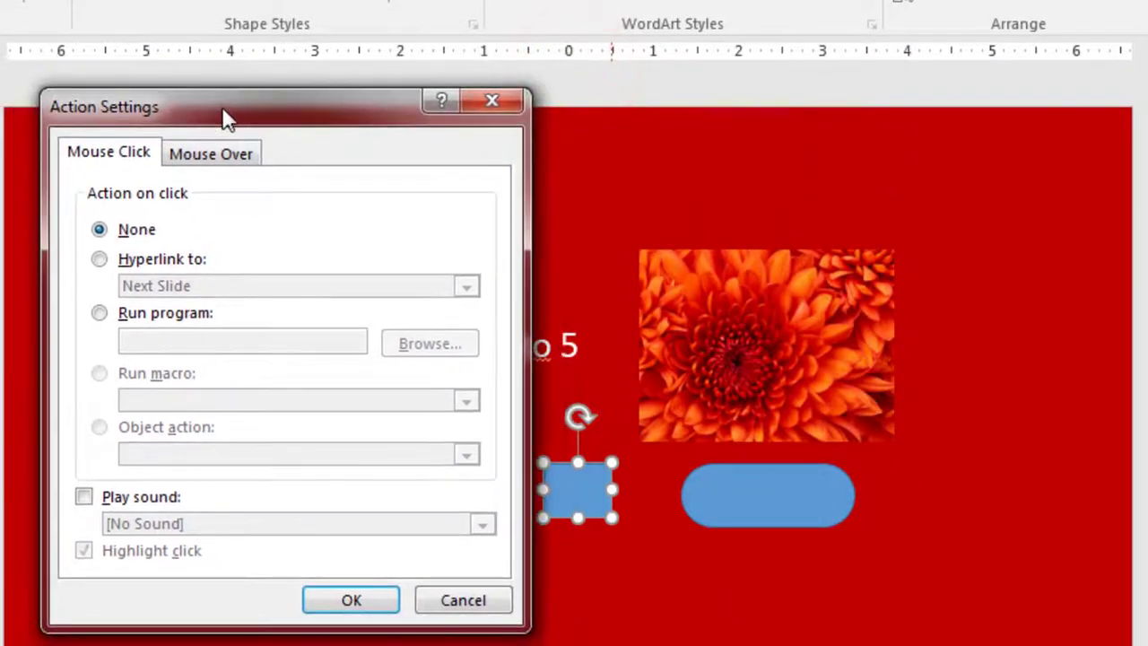
Accept empty Action Settings for the square button, recheck its Mouse Over tab, then cancel
left_click(349, 598)
left_click(637, 566)
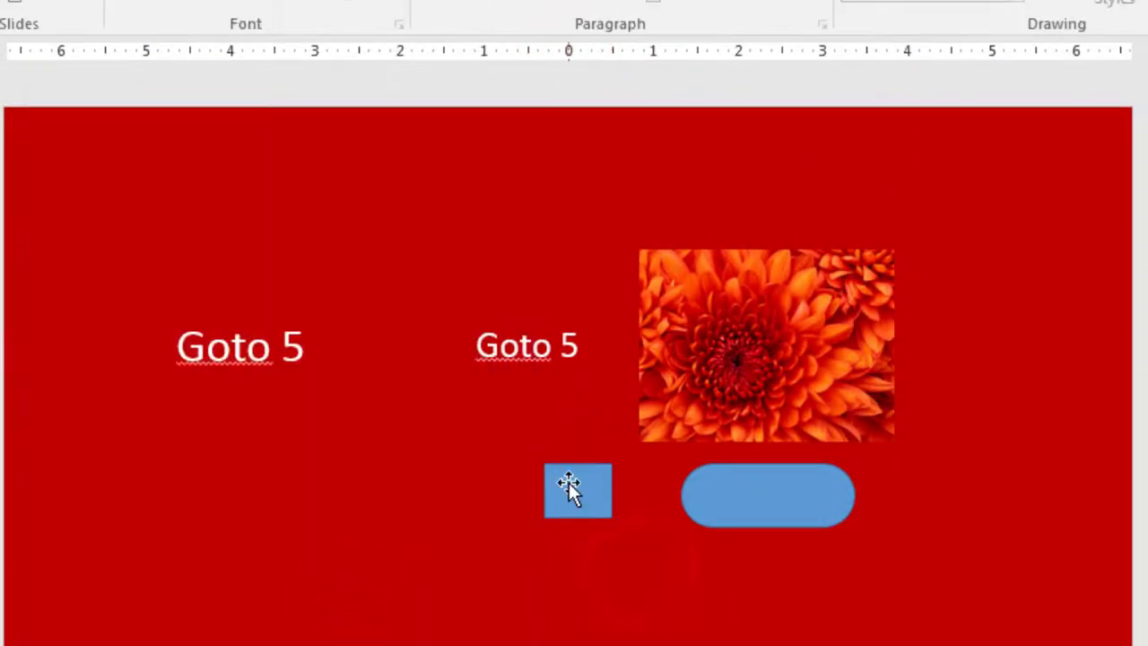
left_click(569, 485)
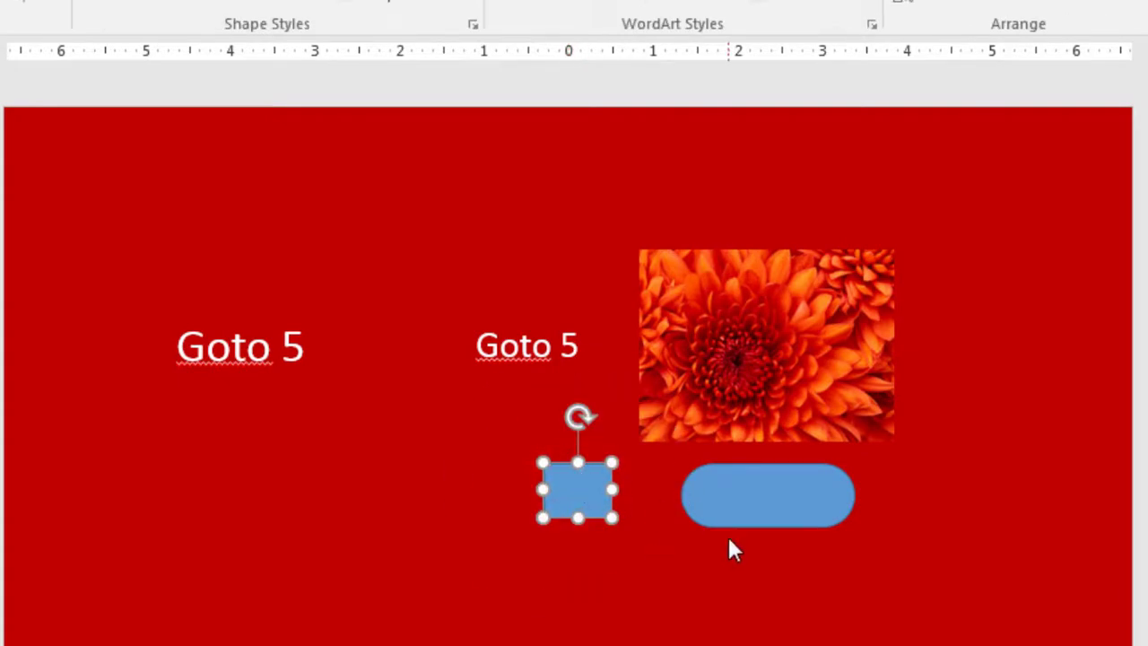
key("alt+n")
key("k")
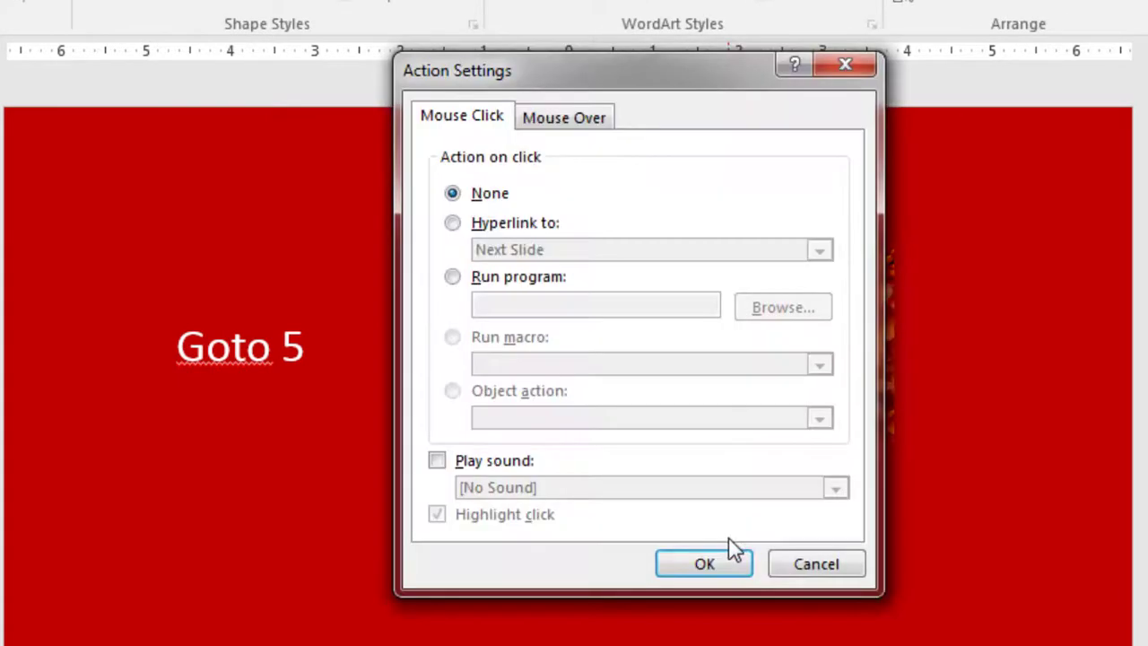
left_click(584, 120)
left_click_drag(664, 77, 332, 123)
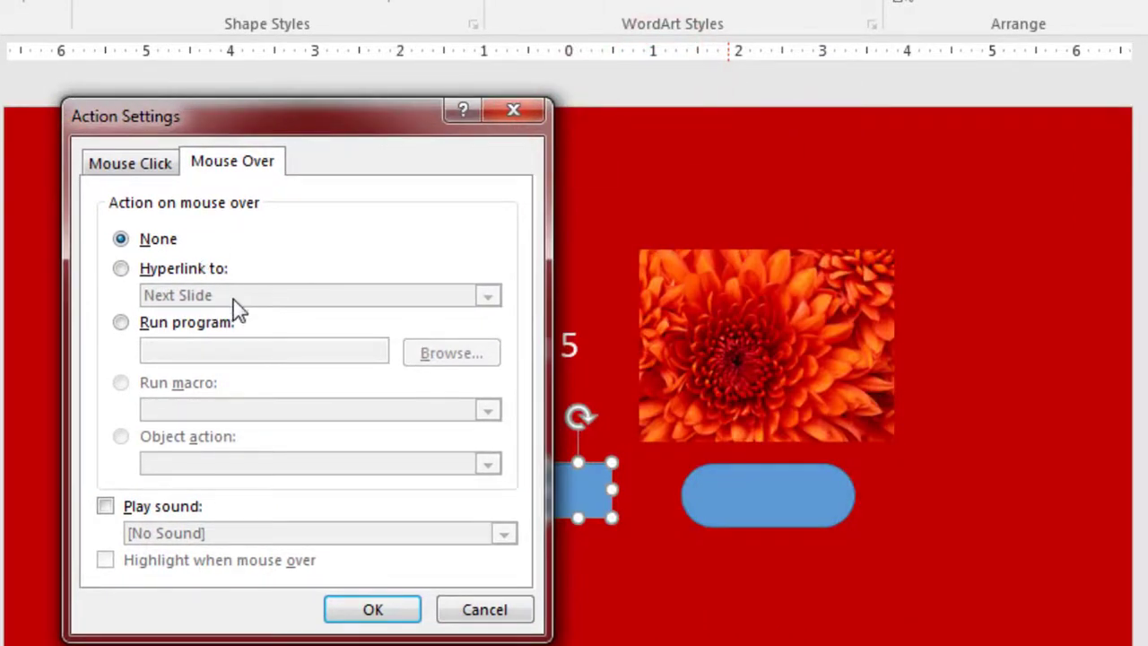
left_click(485, 609)
left_click(637, 576)
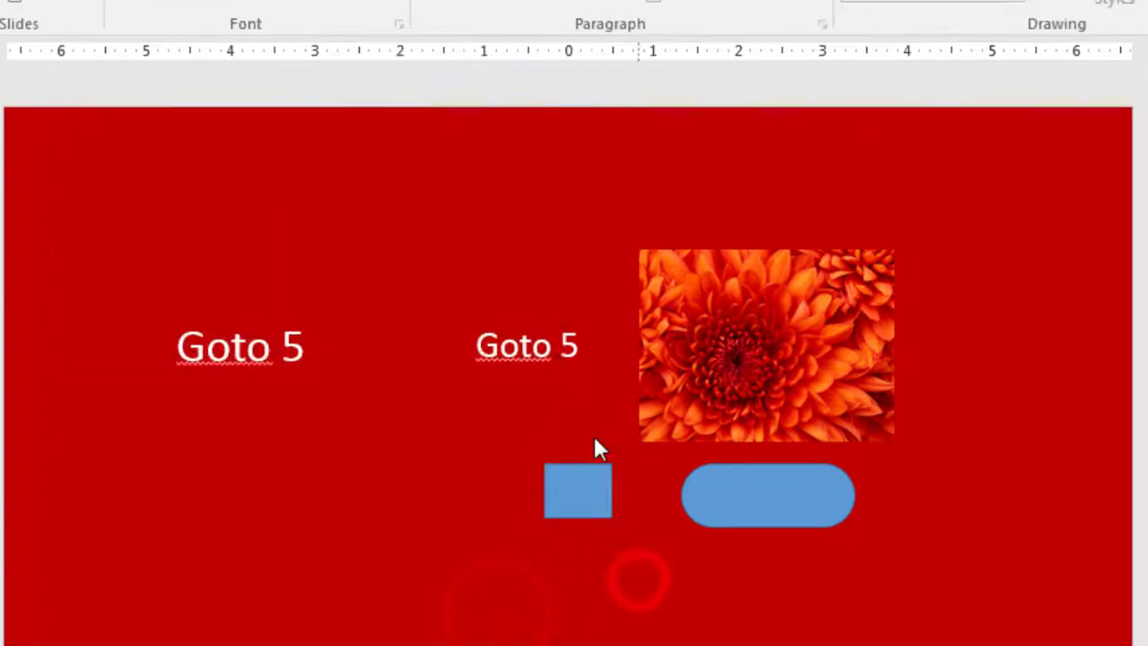
left_click(549, 350)
left_click(719, 350)
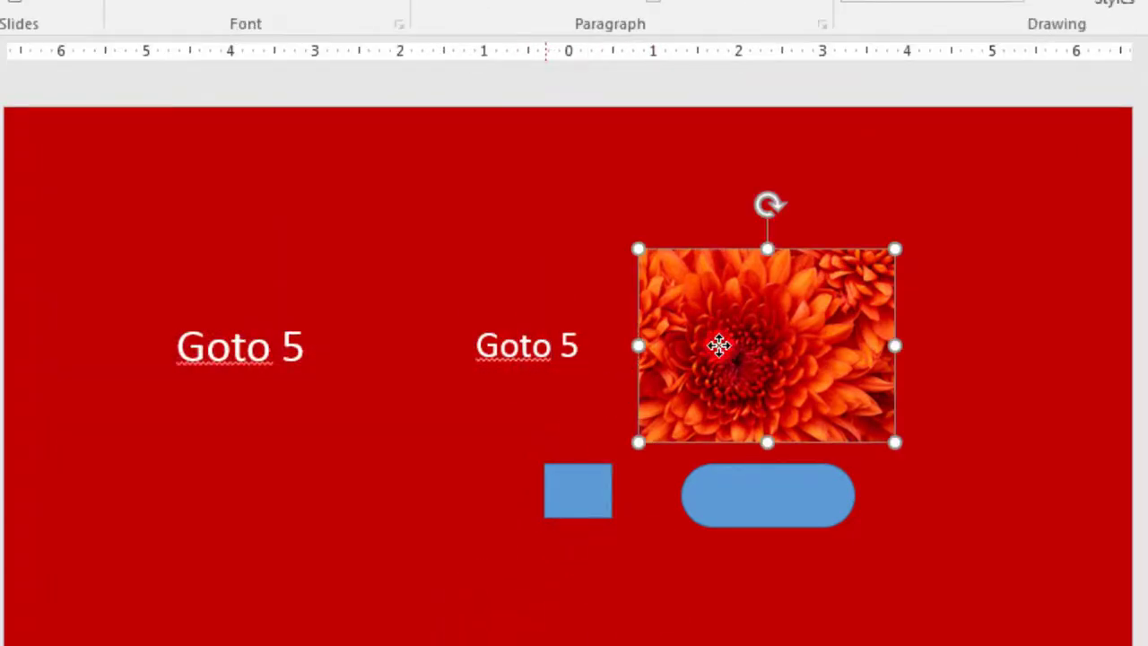
left_click(731, 465)
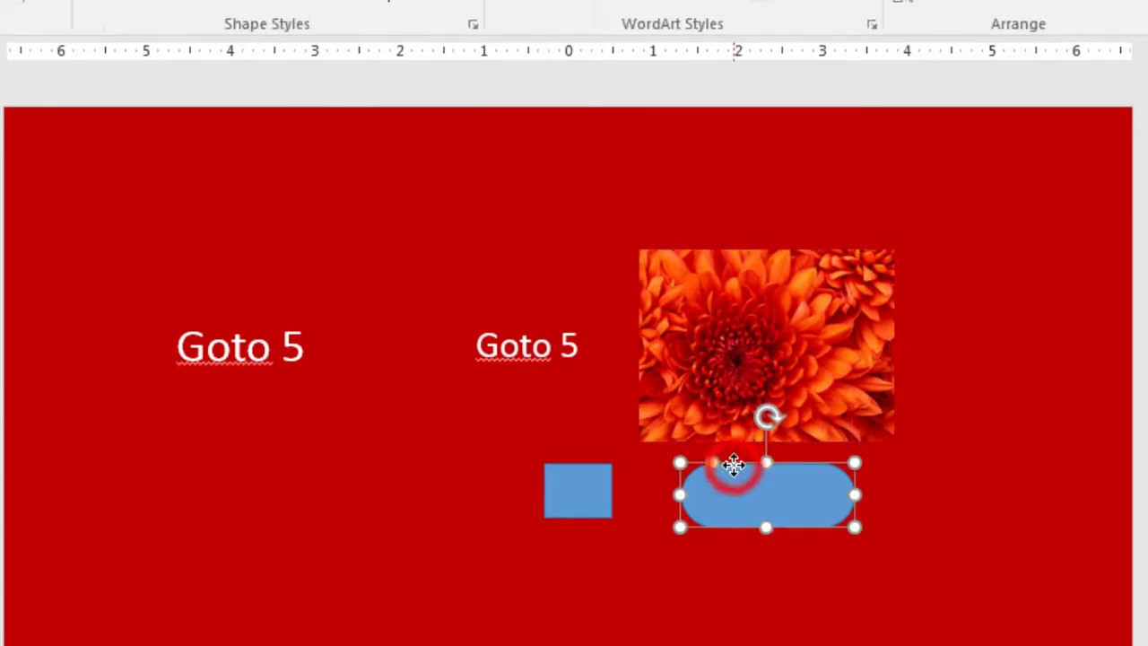
left_click(529, 345)
left_click(726, 333)
left_click(748, 481)
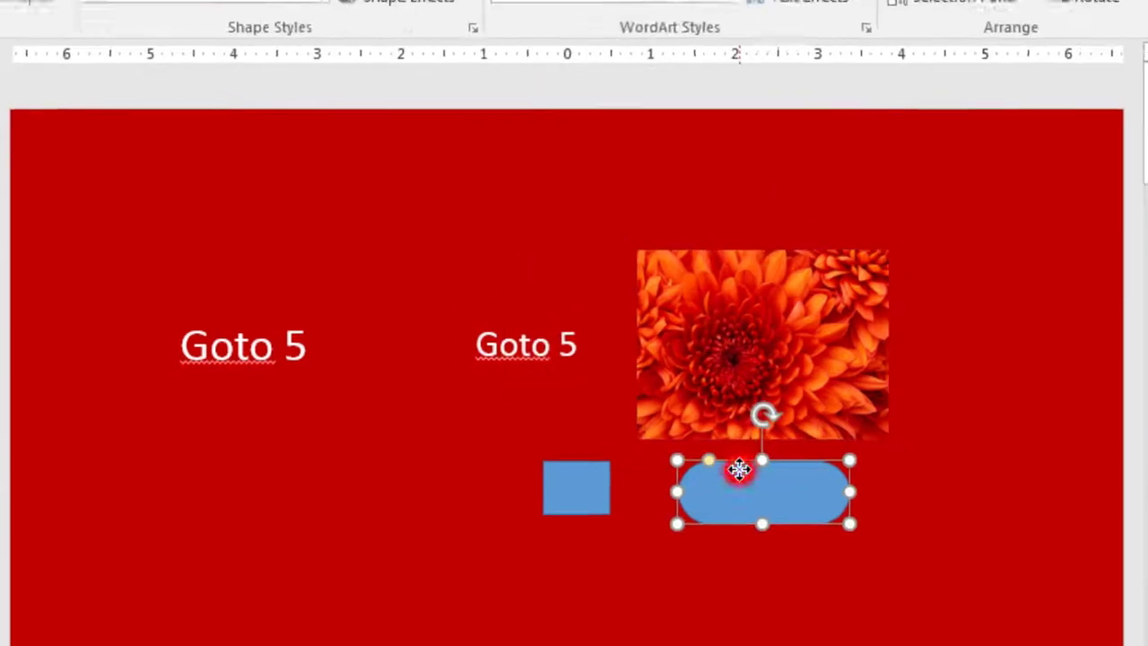
left_click(159, 45)
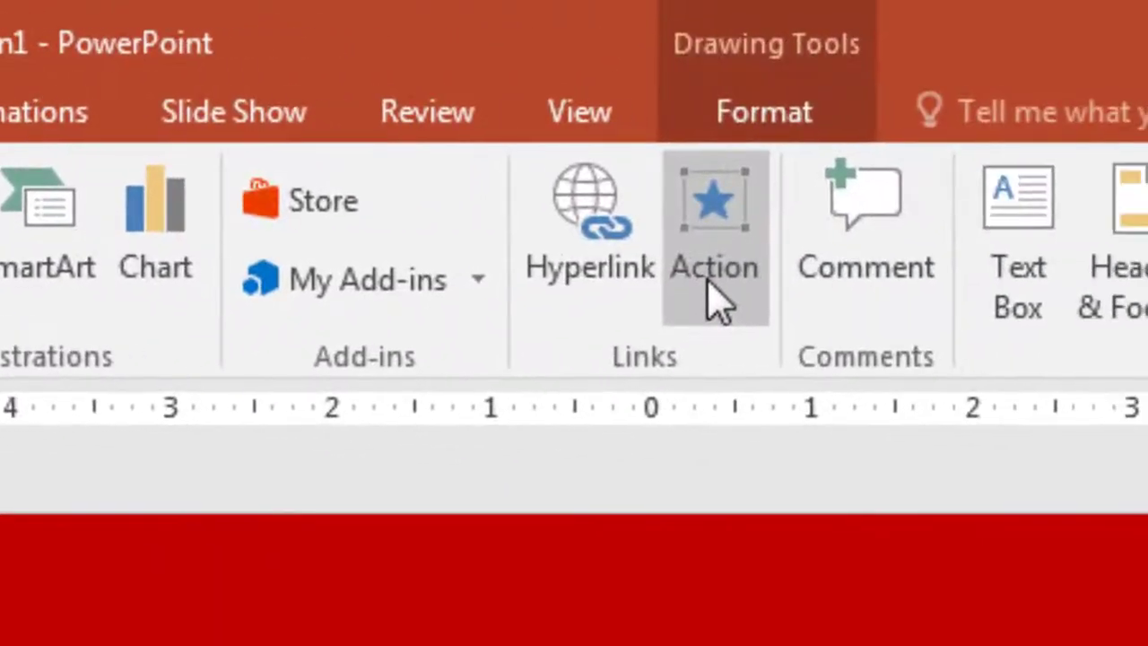
left_click(713, 299)
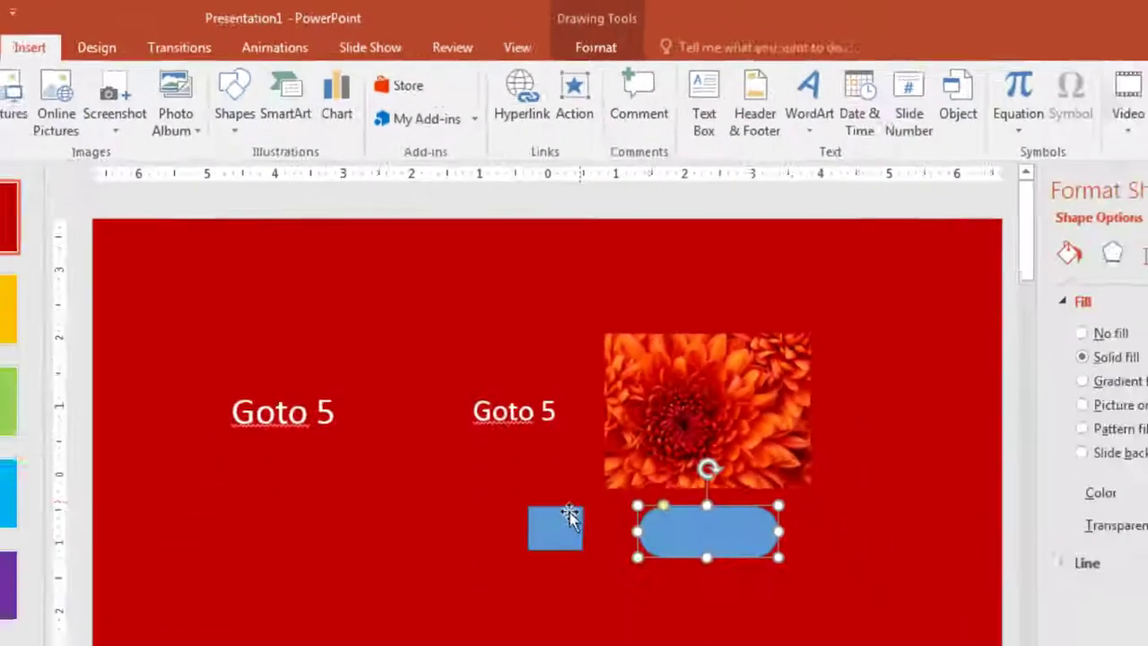
left_click(544, 397)
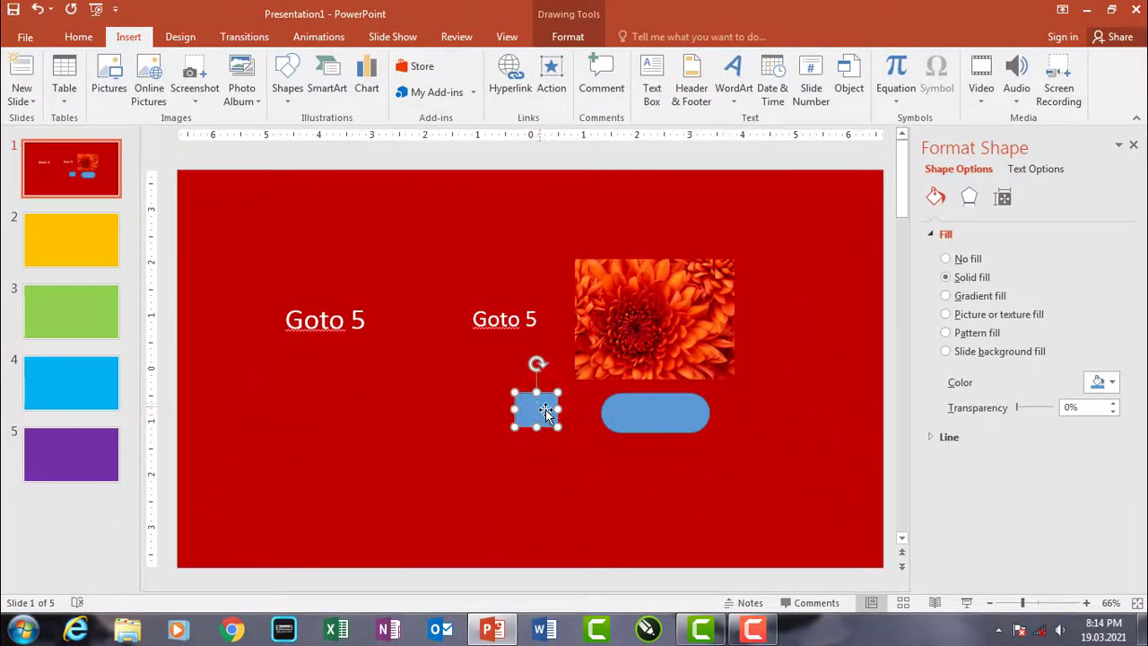
left_click(537, 409)
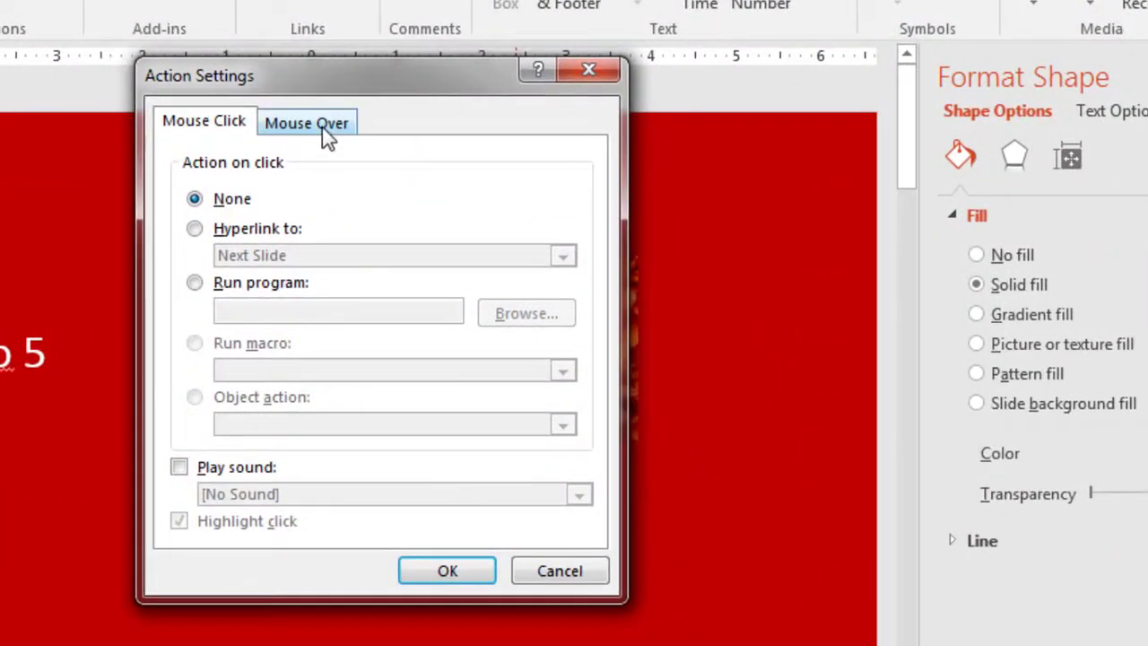
left_click(323, 126)
left_click_drag(366, 85, 38, 154)
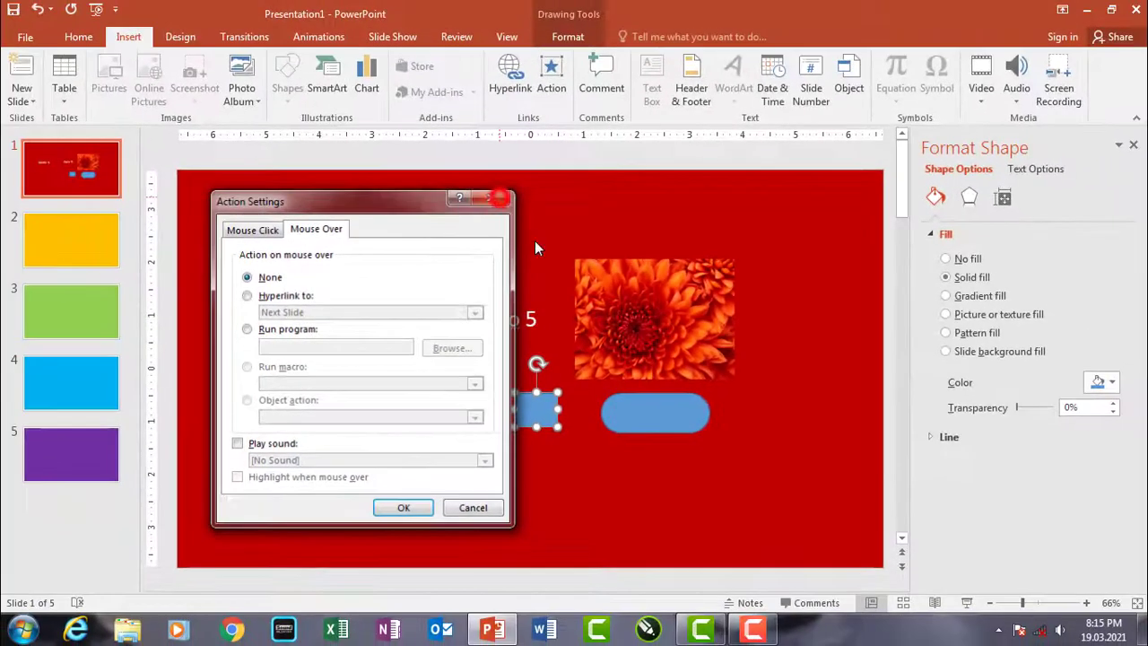
left_click(428, 186)
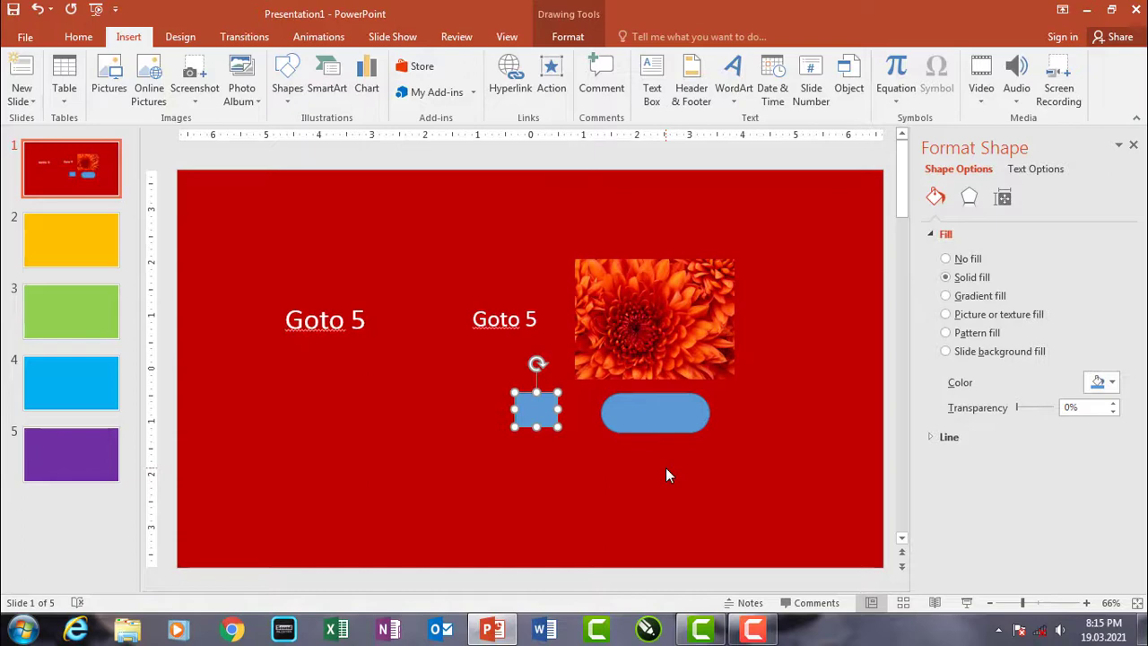
Close Presentation1, choosing Don't Save to discard its changes
left_click(618, 448)
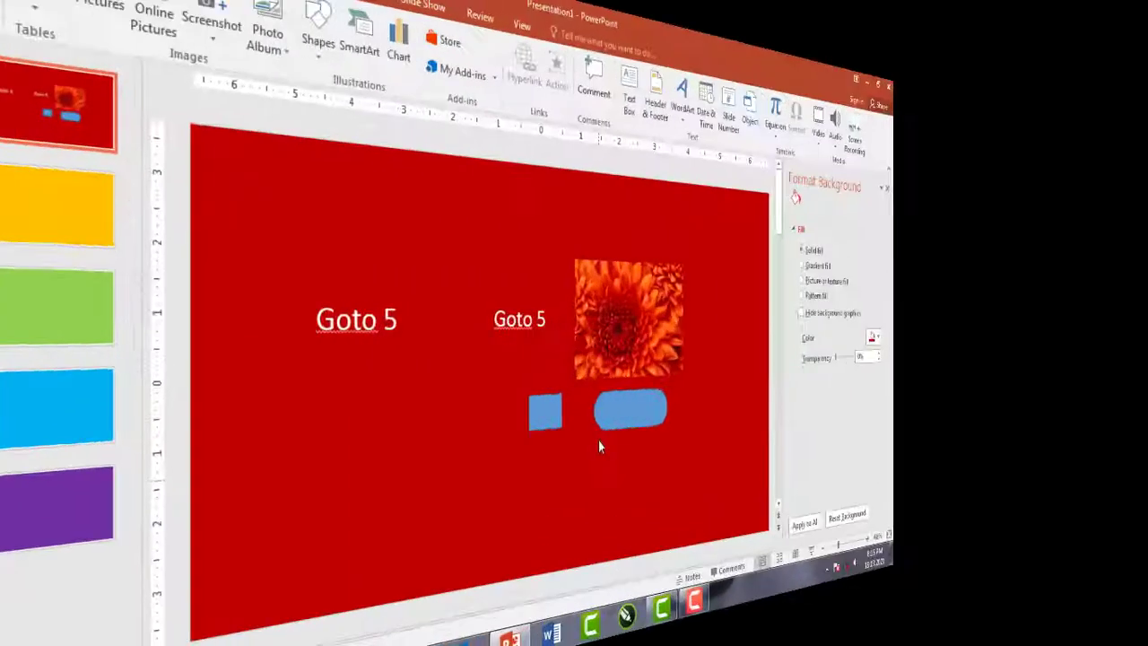
key("ctrl+w")
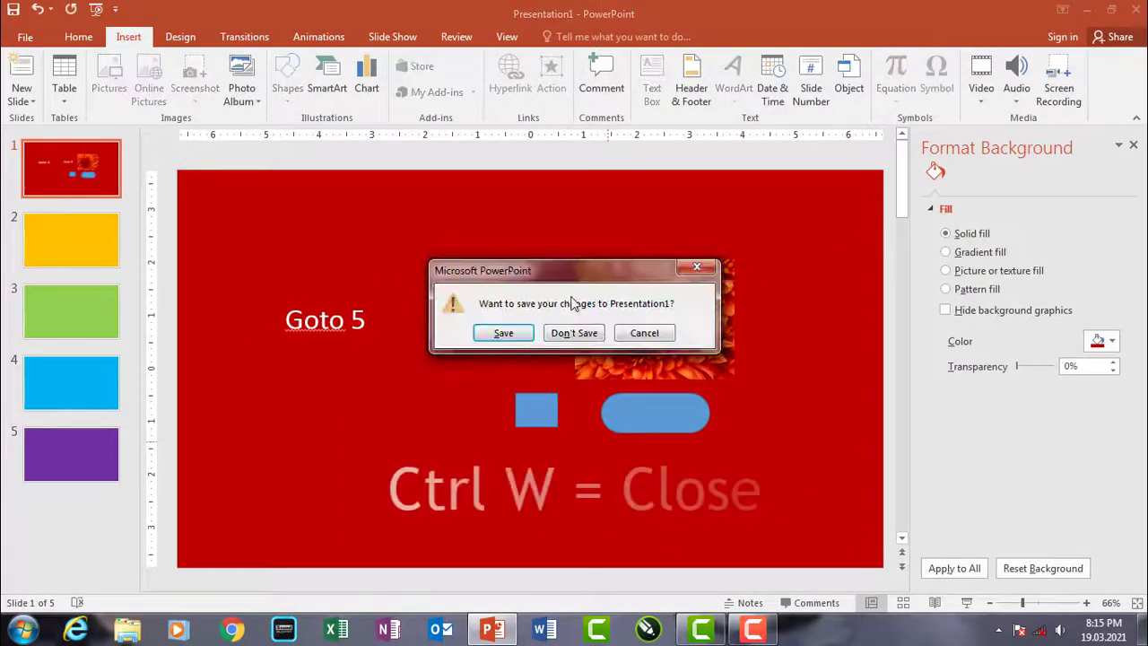
left_click_drag(579, 281, 355, 290)
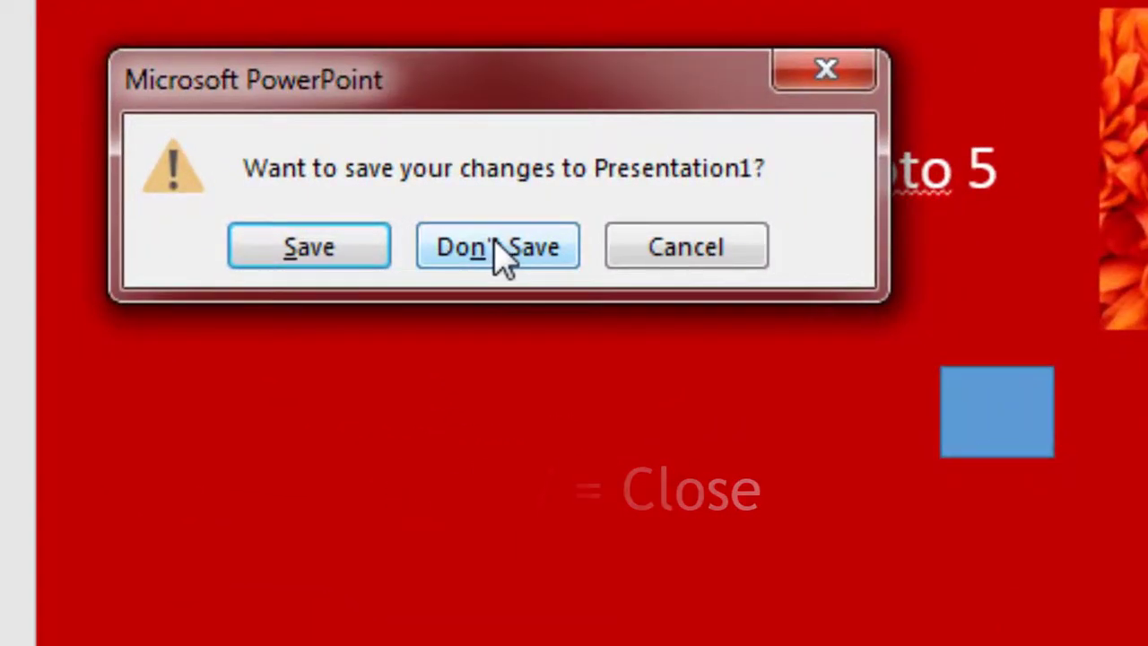
left_click(505, 257)
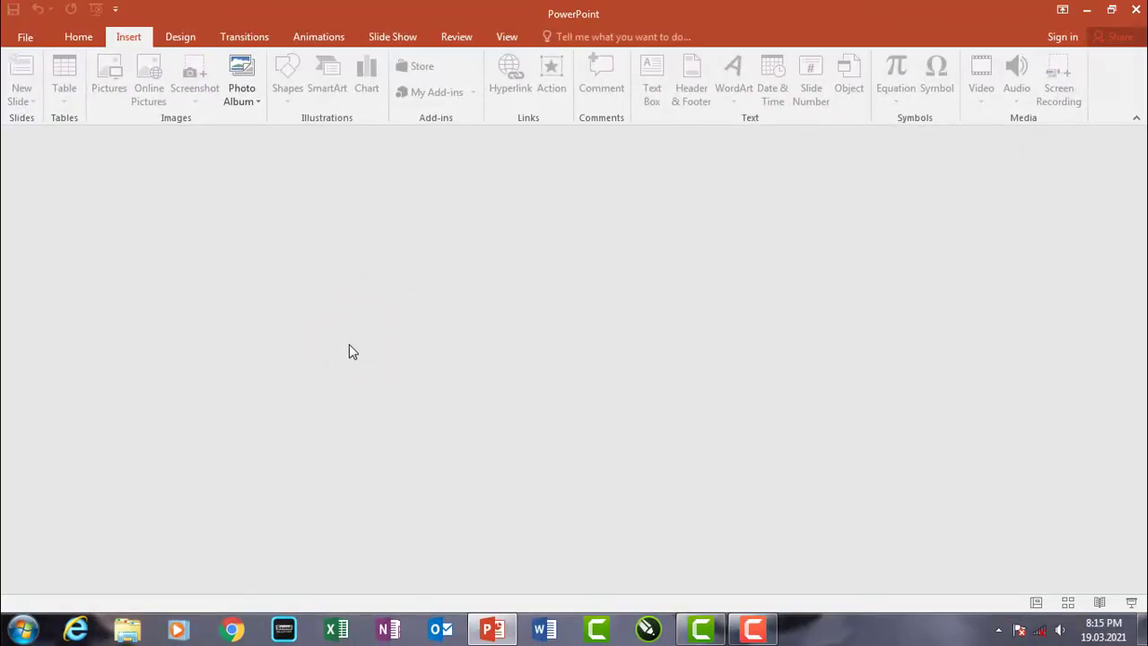
Create a new blank presentation and delete both title and subtitle placeholders from its slide
key("ctrl+n")
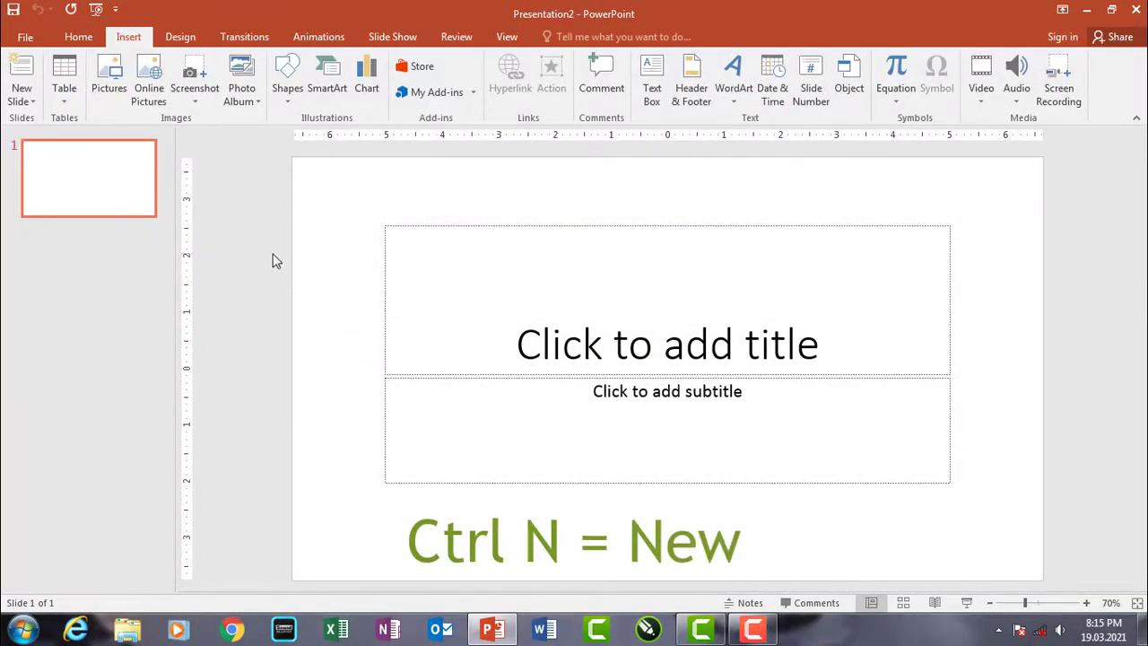
mouse_move(340, 199)
left_mouse_down()
mouse_move(541, 410)
mouse_move(992, 500)
mouse_move(993, 521)
left_mouse_up()
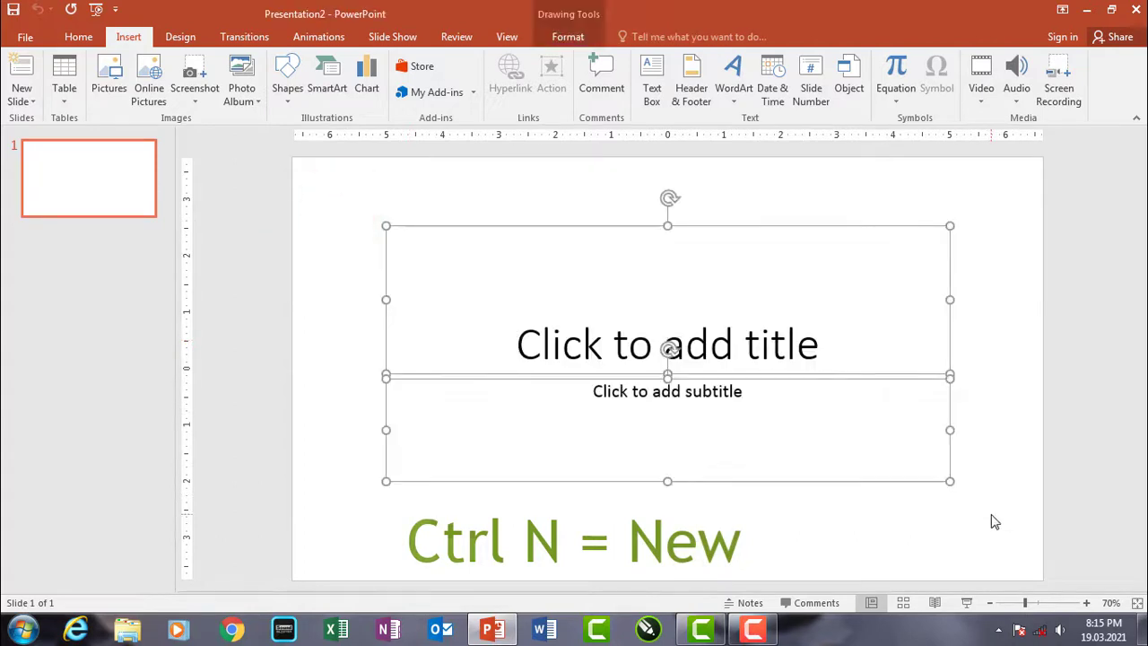
key("Delete")
left_click(535, 343)
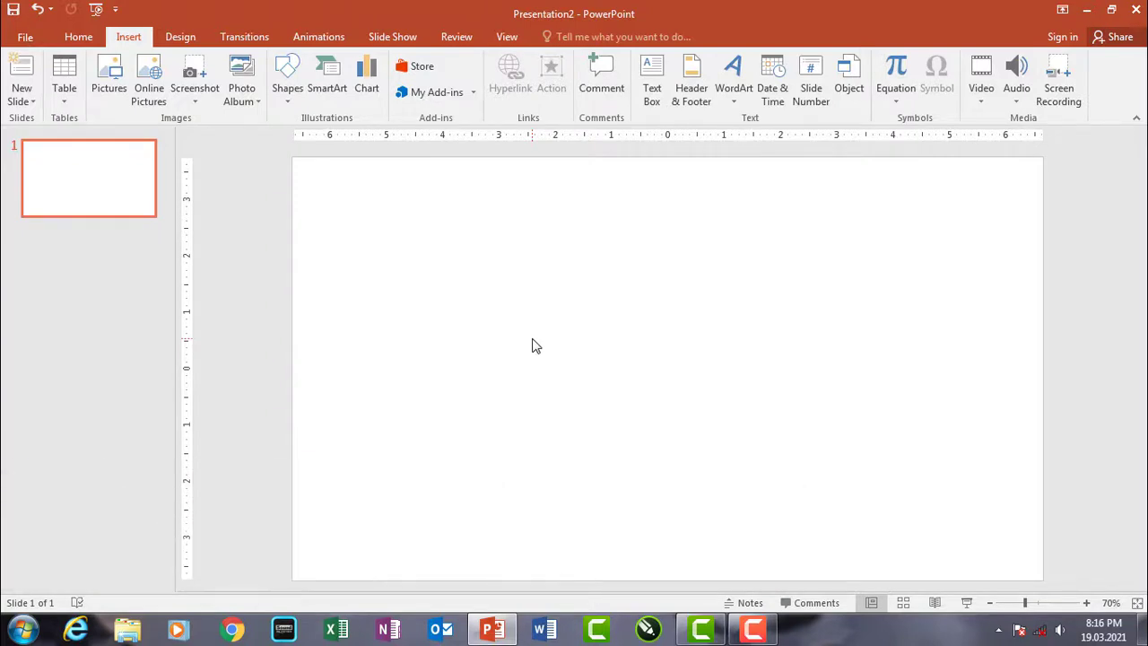
Insert photo 1 (1) from HD Pictures, shrink it to 1.37" × 2.44", and move it upper left
left_click(261, 236)
key("alt+i")
key("p")
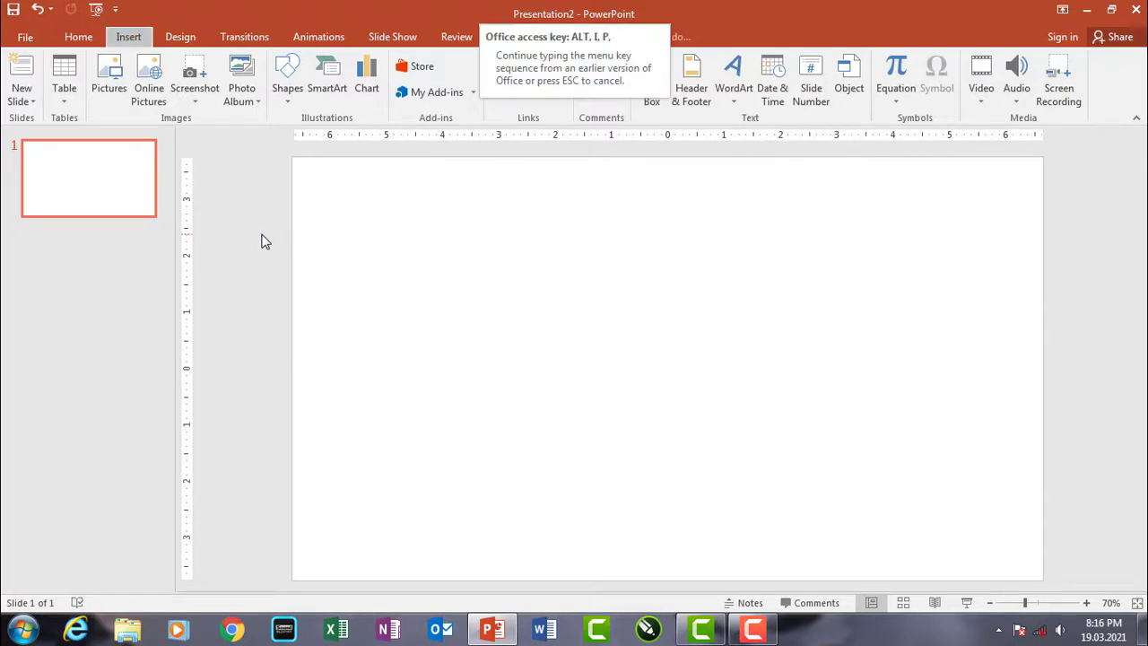
key("f")
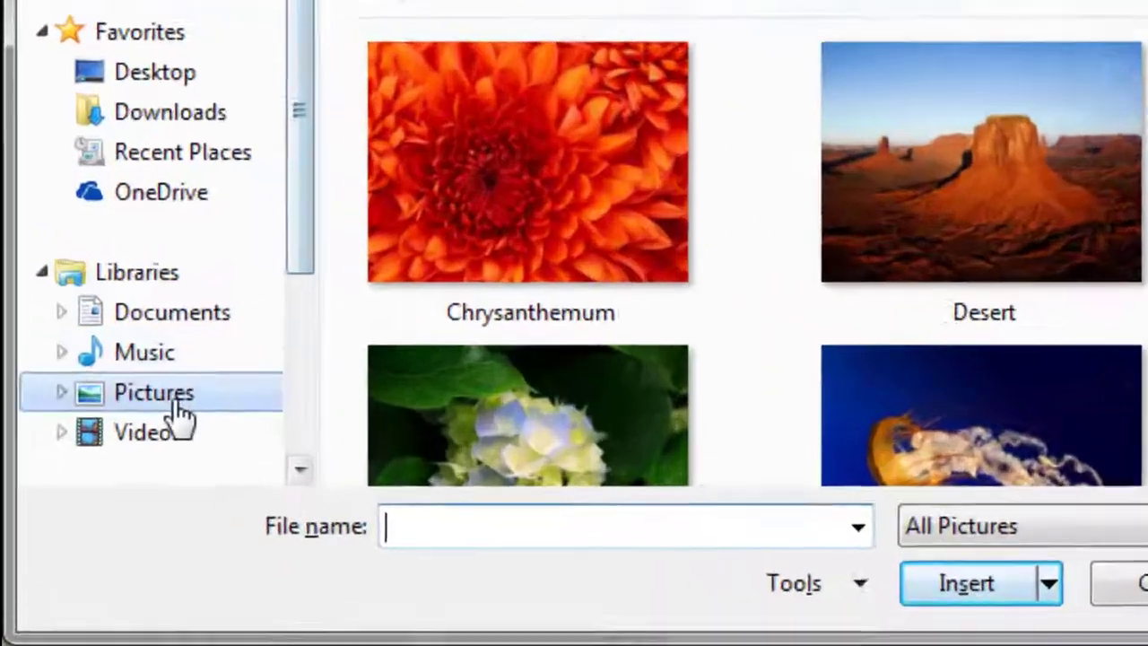
left_click(78, 294)
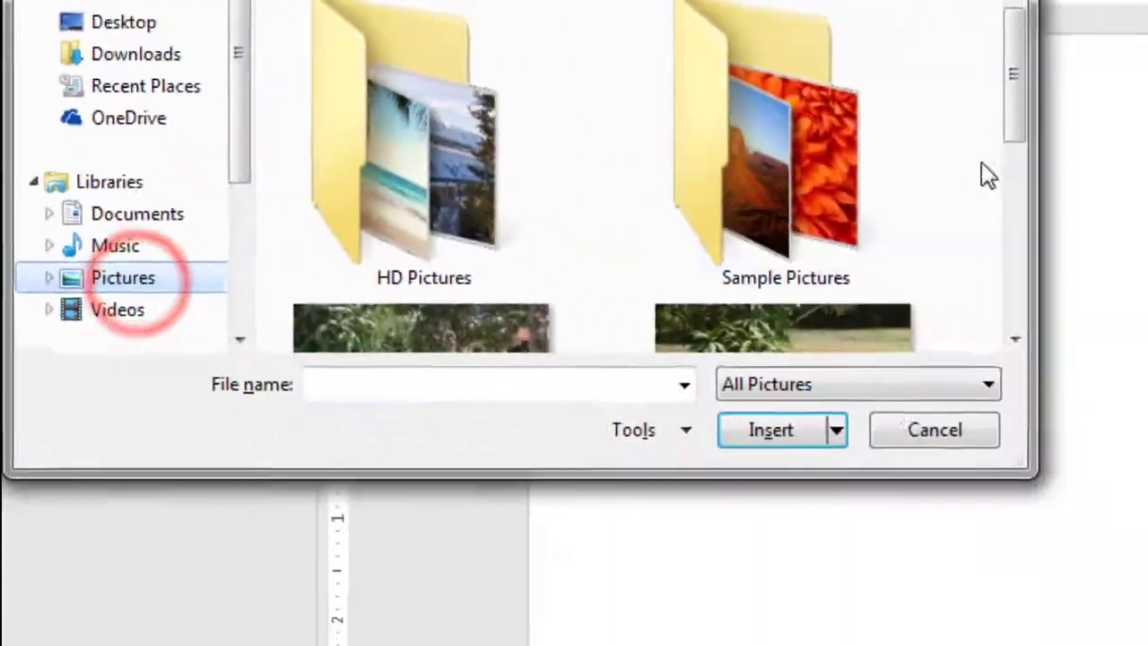
left_click_drag(955, 105, 945, 182)
left_click(435, 144)
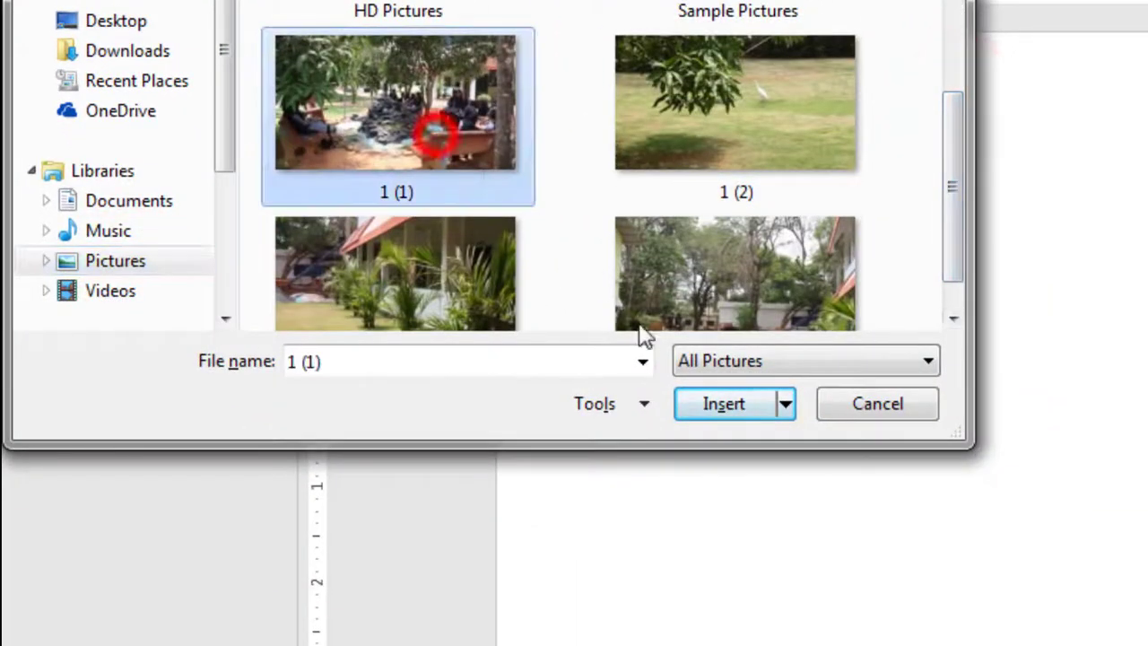
left_click(713, 403)
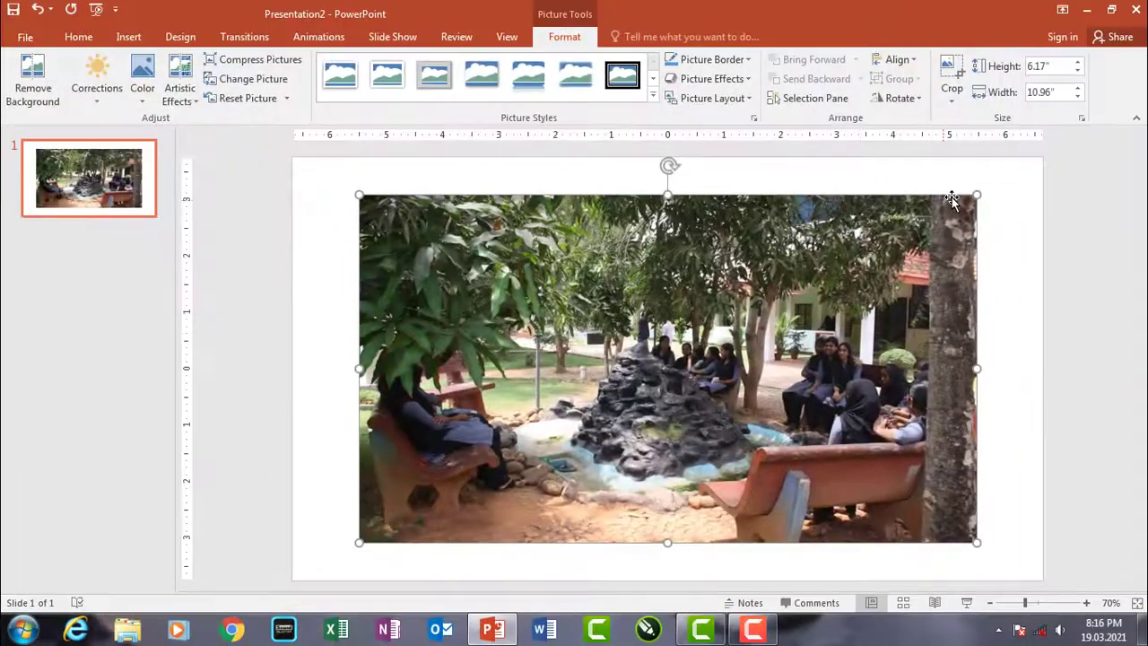
left_click_drag(977, 195, 497, 463)
left_click_drag(457, 501, 439, 287)
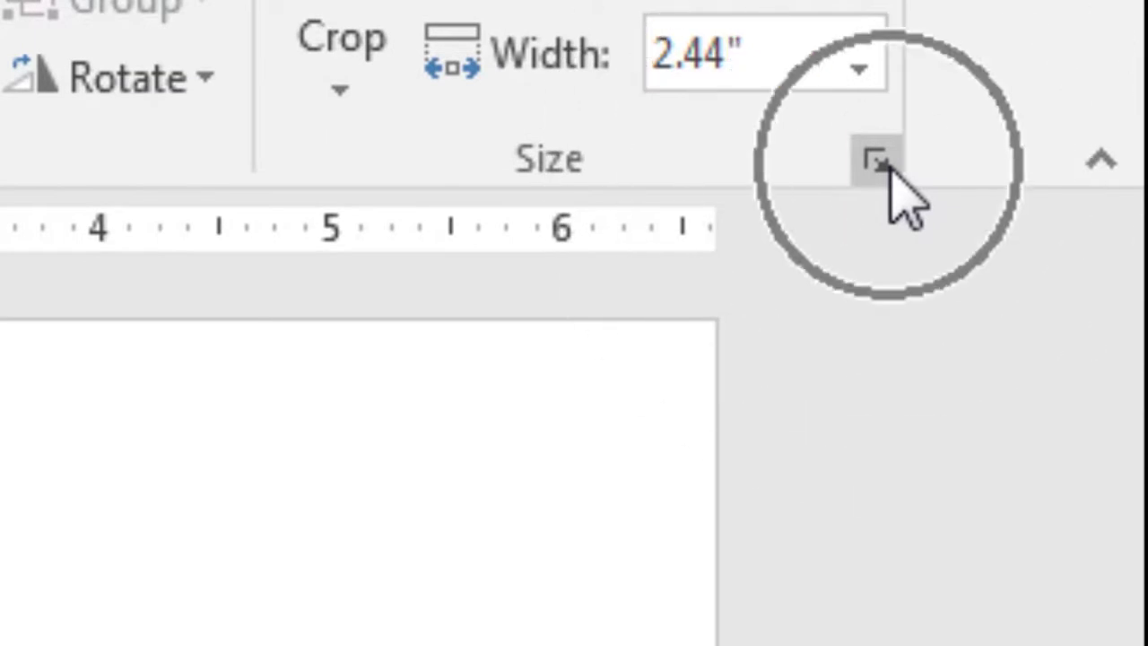
Set the photo's height to 1.5" with aspect ratio locked, giving a 2.67" width
left_click(884, 163)
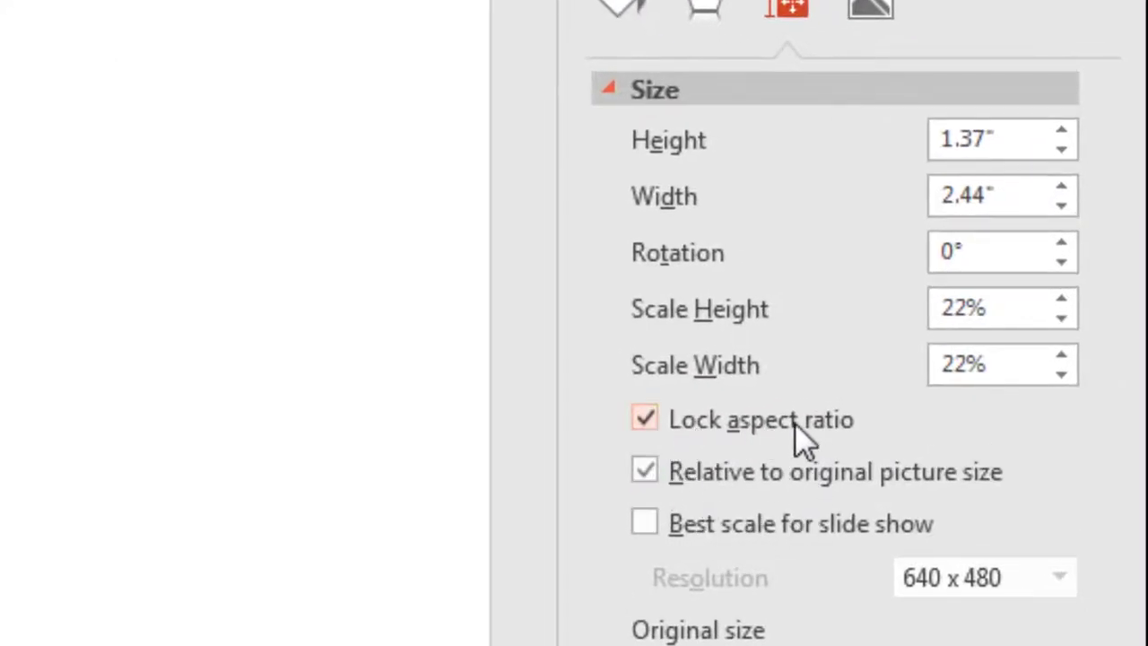
left_click(647, 418)
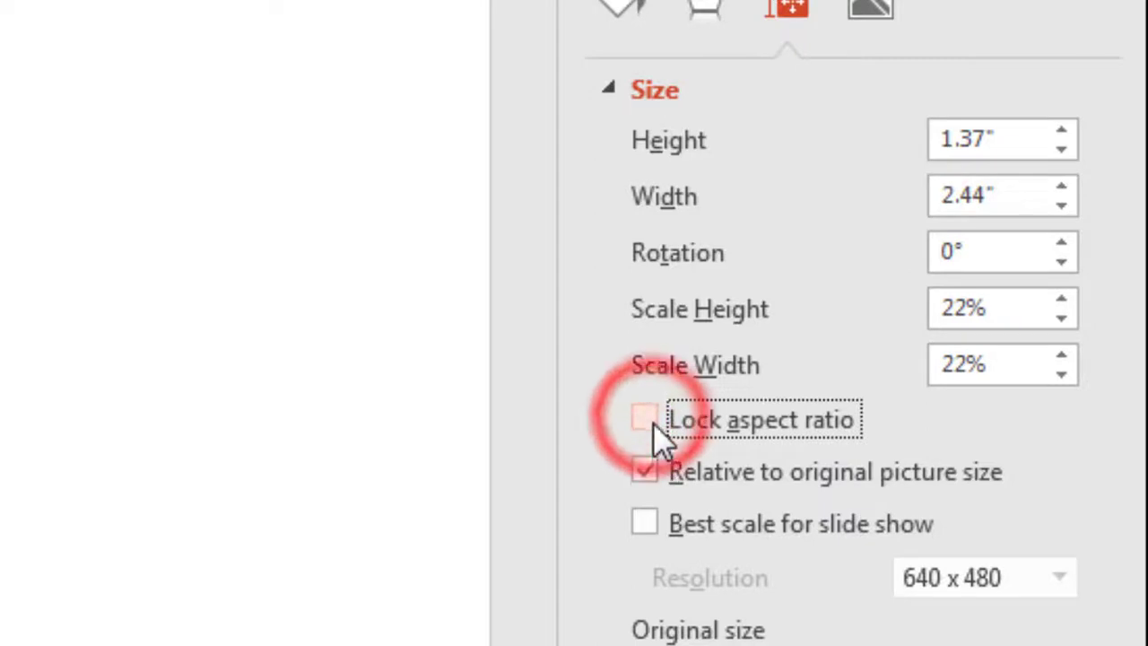
left_click(648, 419)
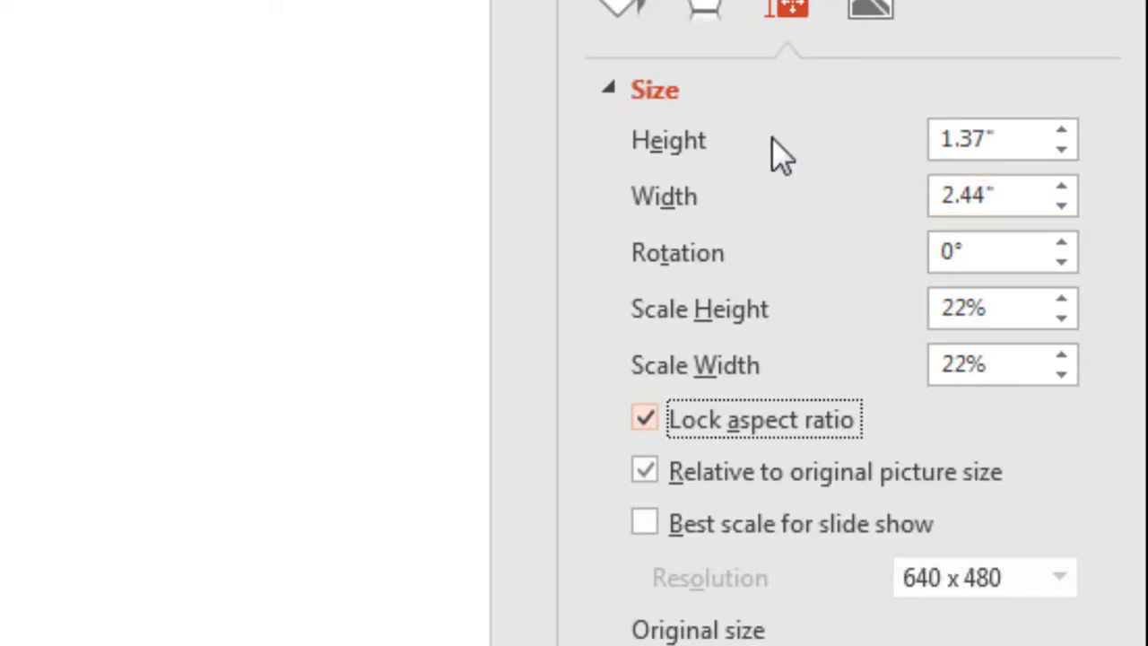
left_click(1013, 135)
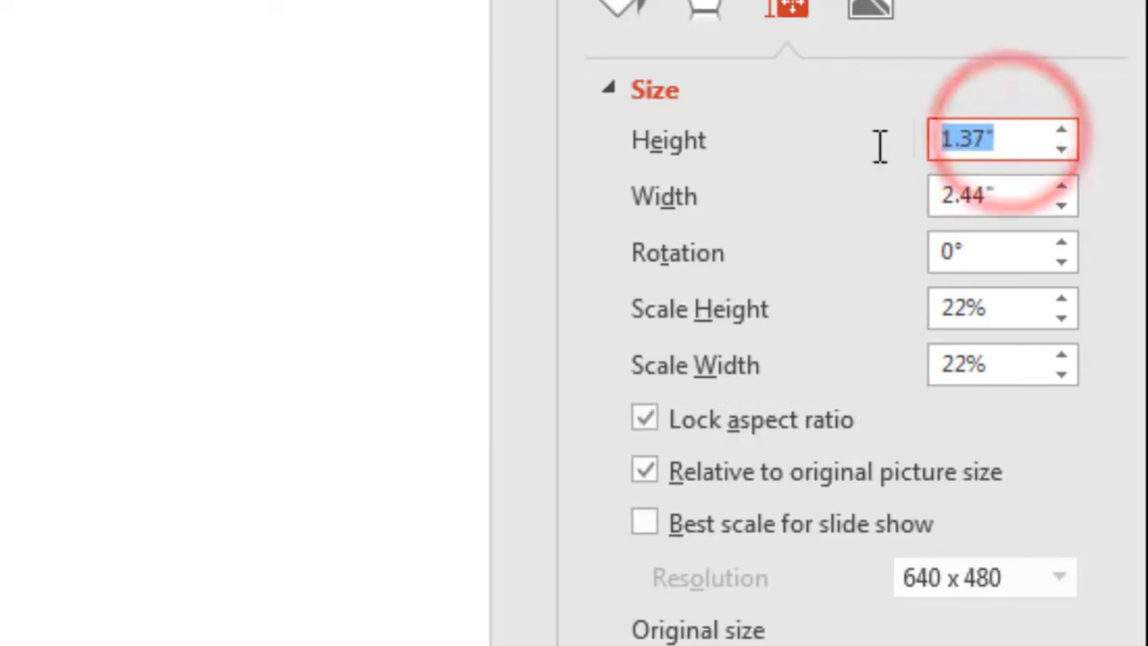
type("1.5")
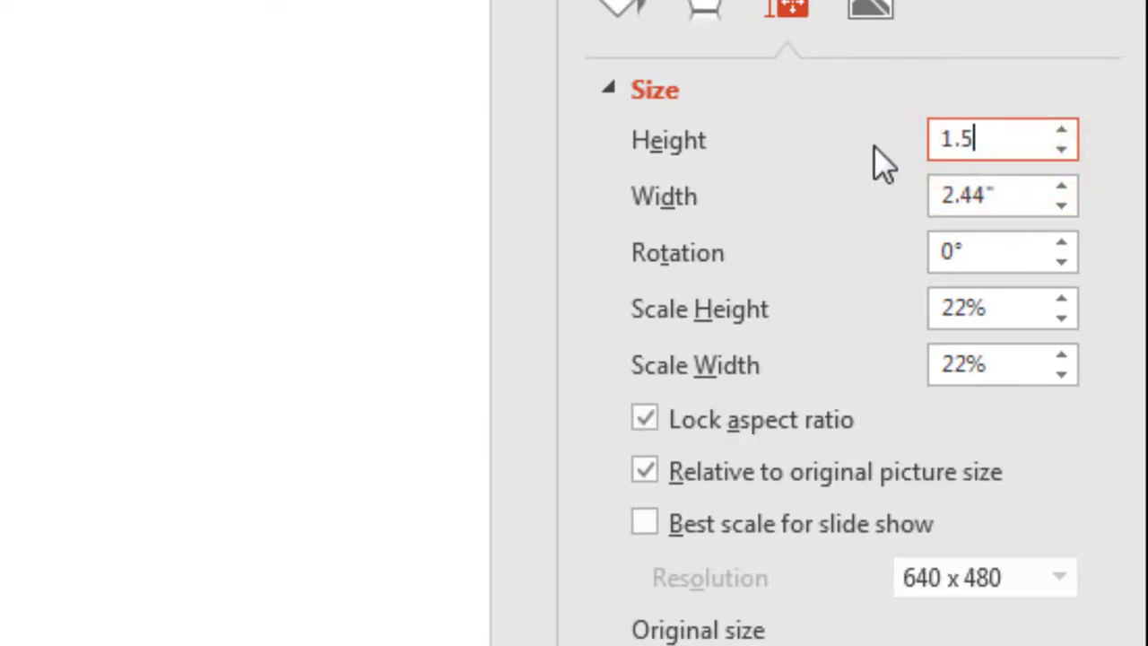
key("Return")
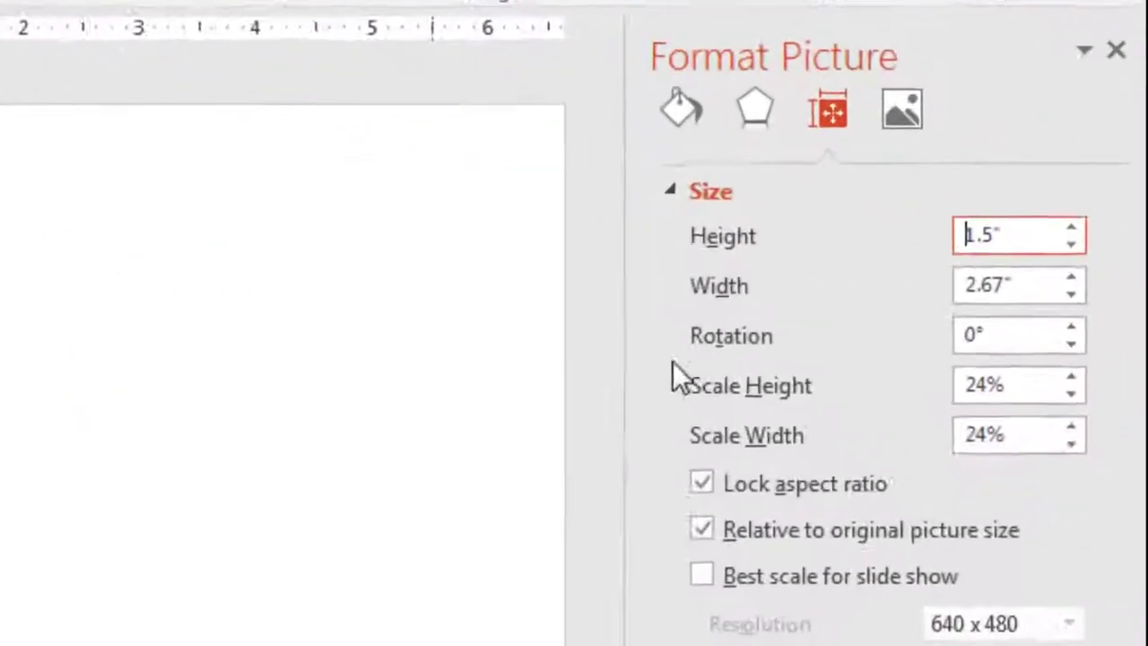
left_click_drag(1014, 292, 900, 295)
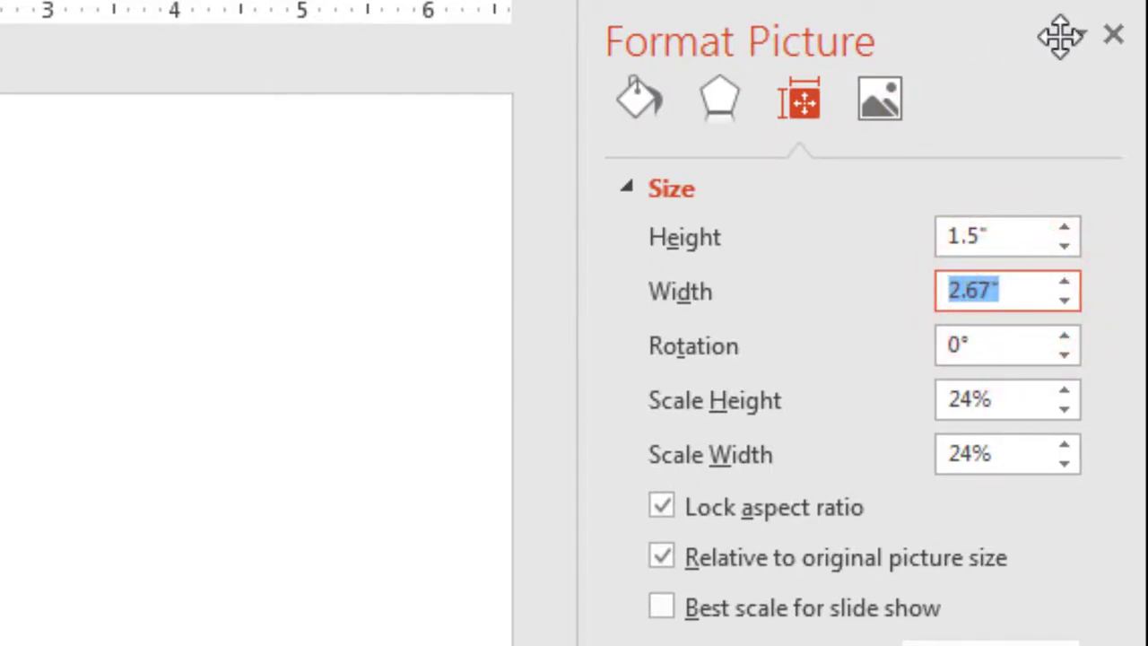
left_click(1115, 36)
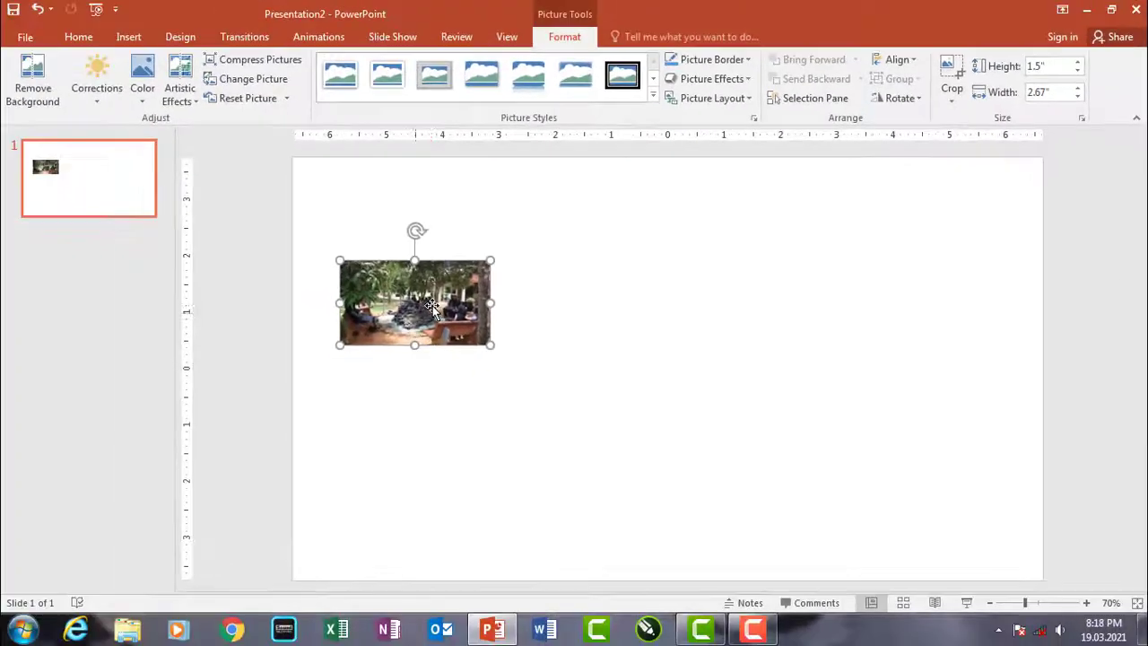
left_click(428, 305)
left_click(605, 366)
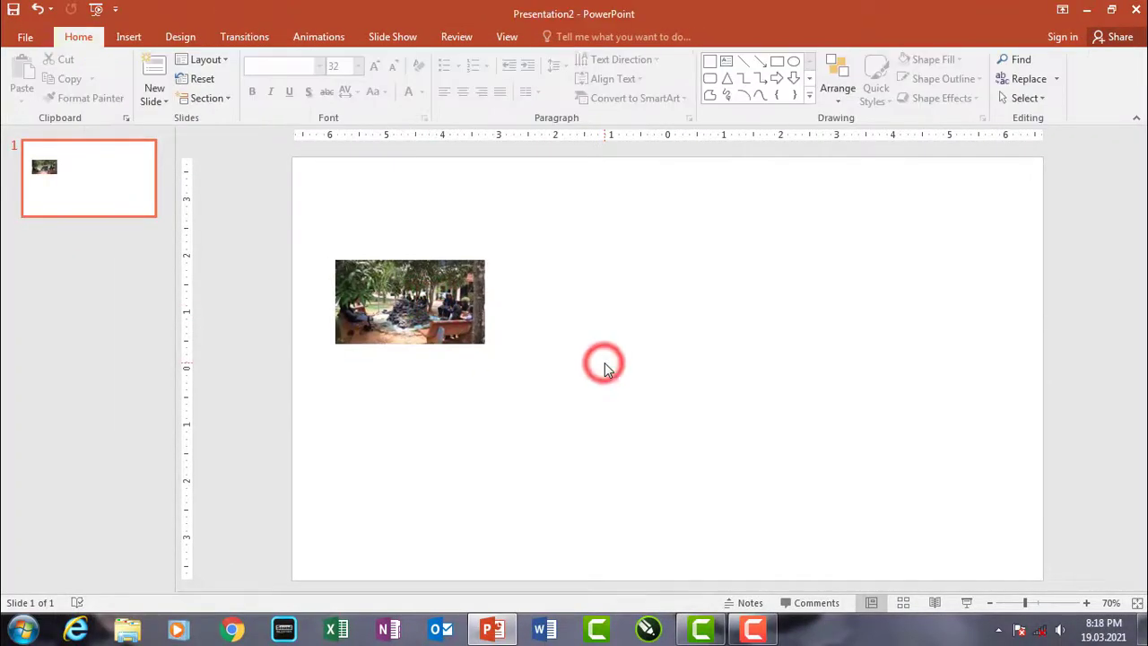
Insert photo 1 (2) from the Pictures library onto the slide
key("alt+i")
key("p")
key("f")
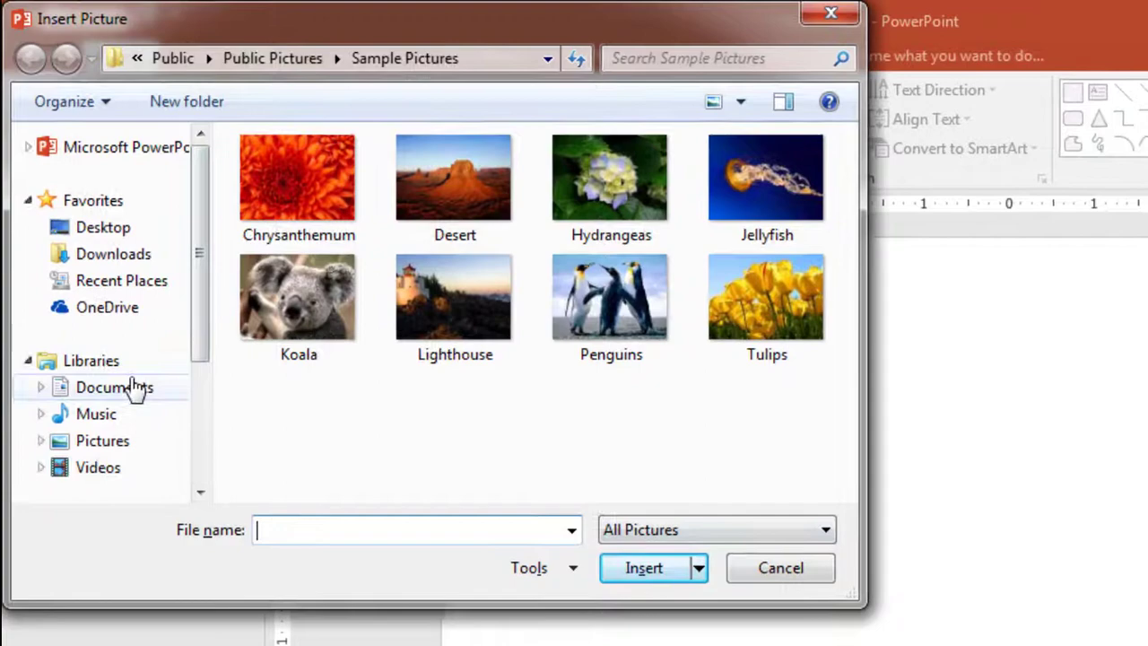
left_click(113, 441)
left_click(847, 323)
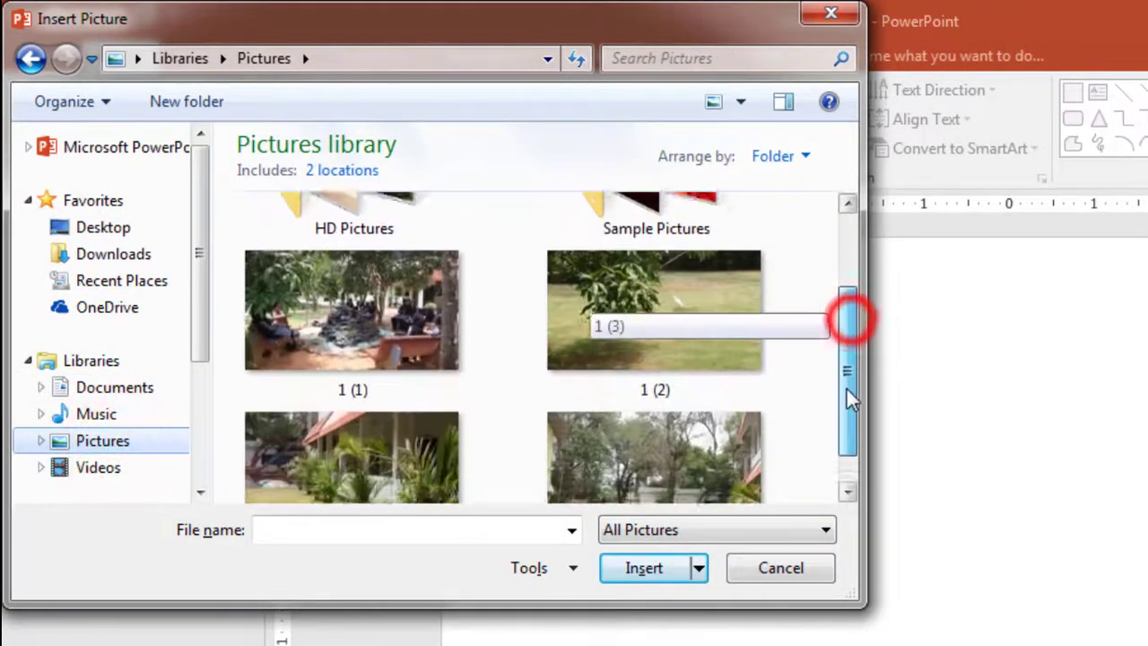
left_click(640, 395)
left_click(638, 574)
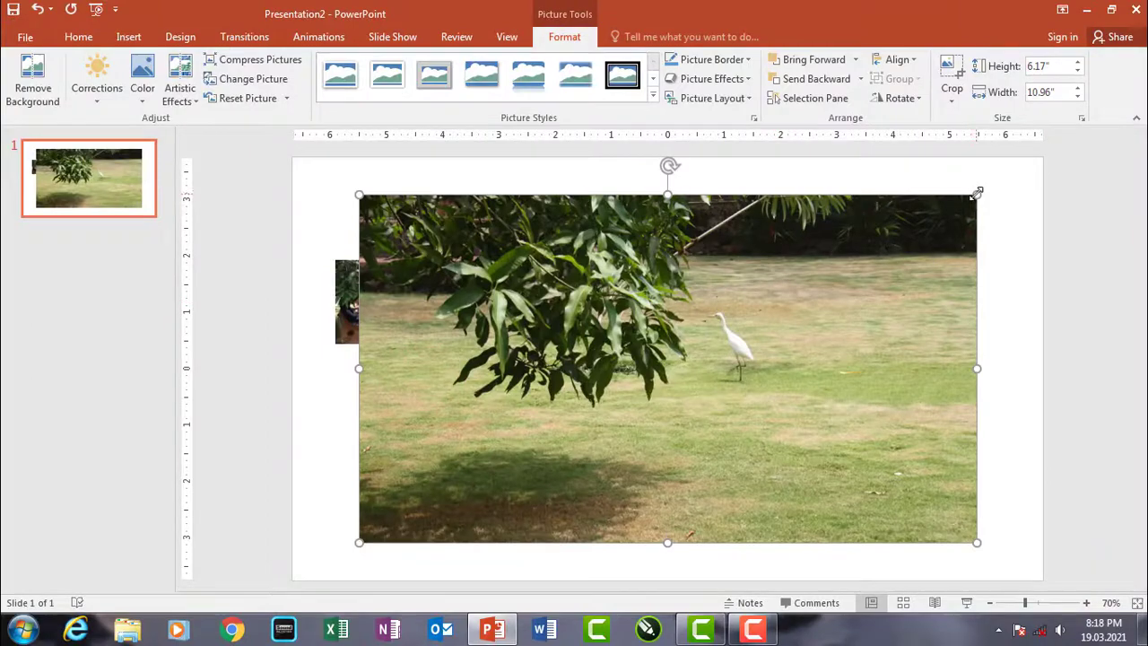
Shrink the second photo to 1.5" high and line it up beside the first photo
left_click_drag(977, 194, 611, 309)
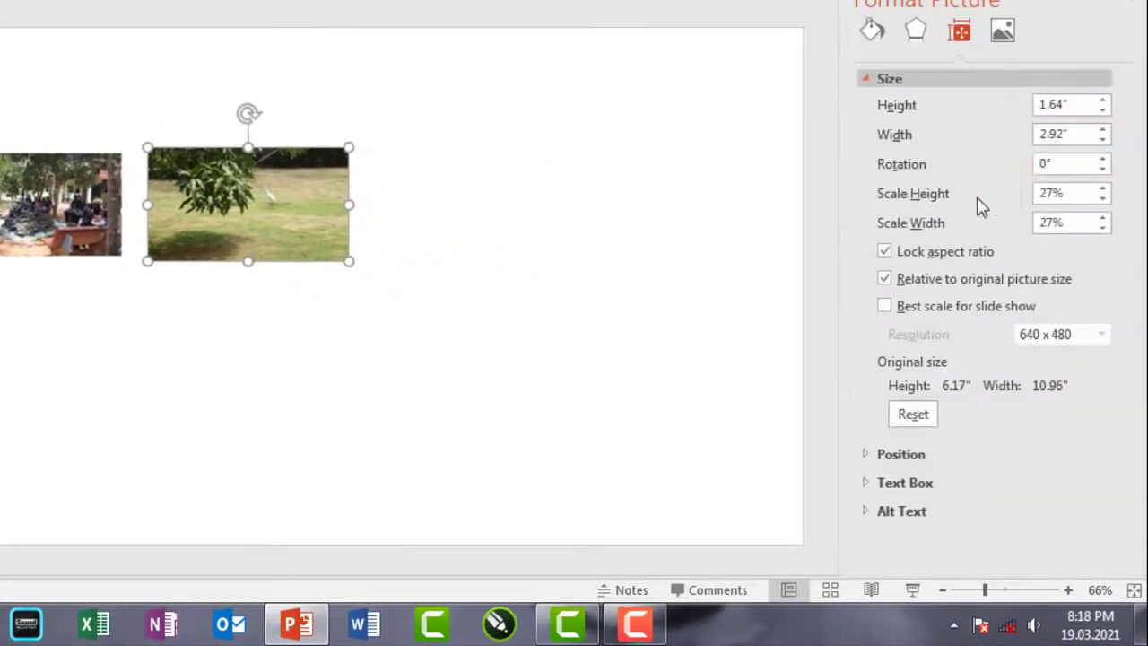
left_click(1085, 104)
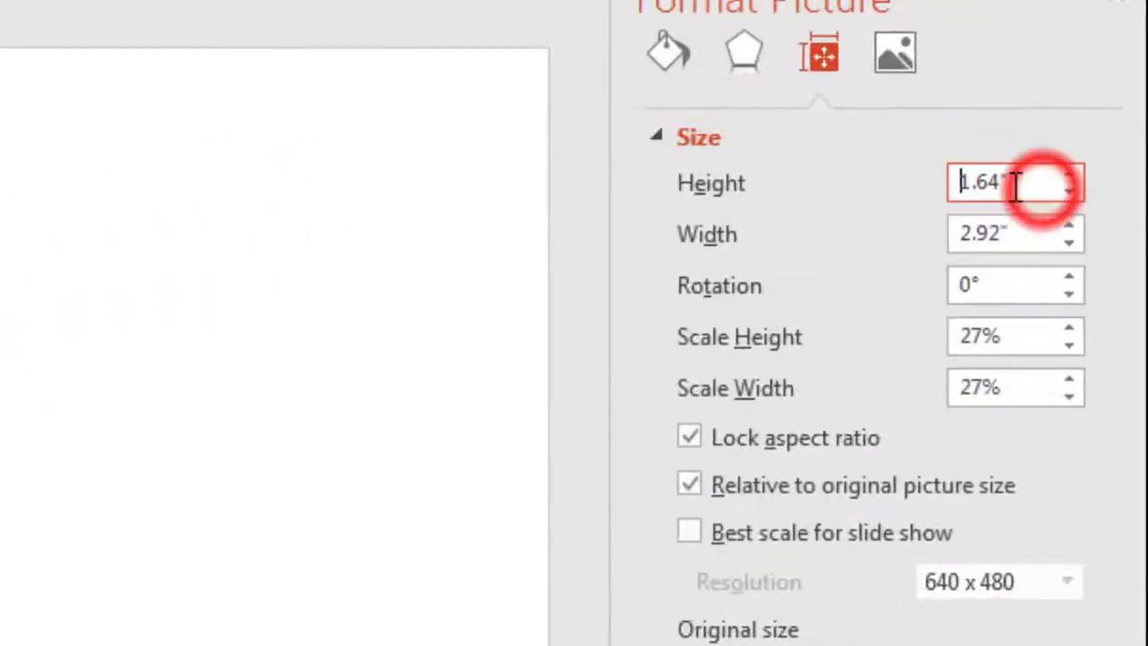
double_click(1085, 105)
type("1.5")
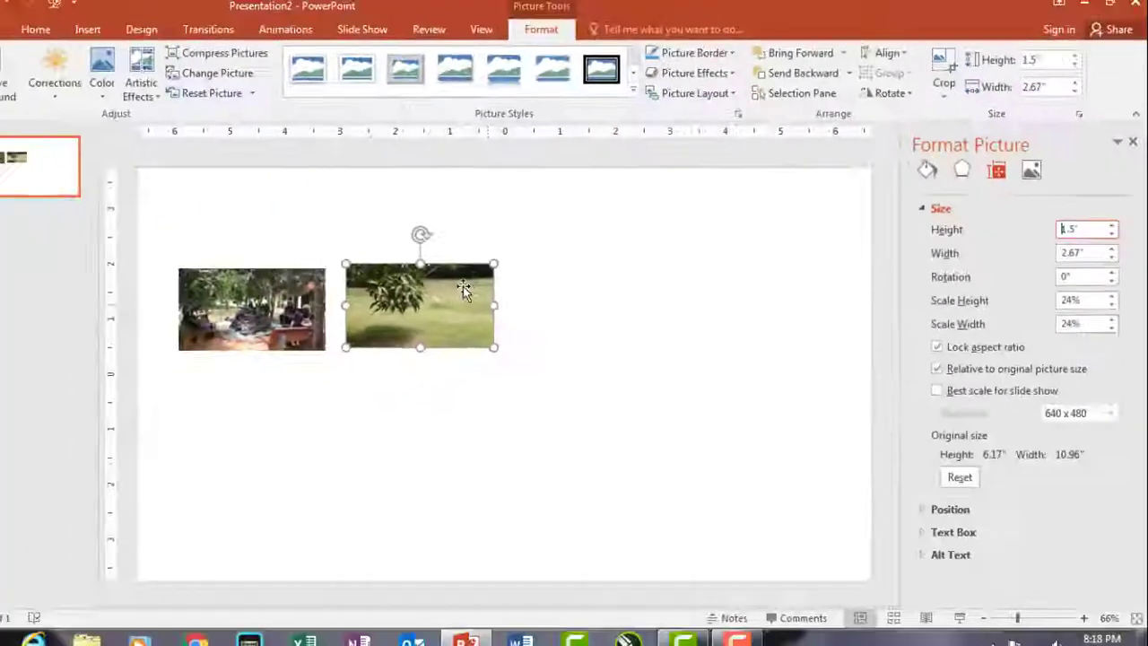
left_click_drag(474, 278, 467, 285)
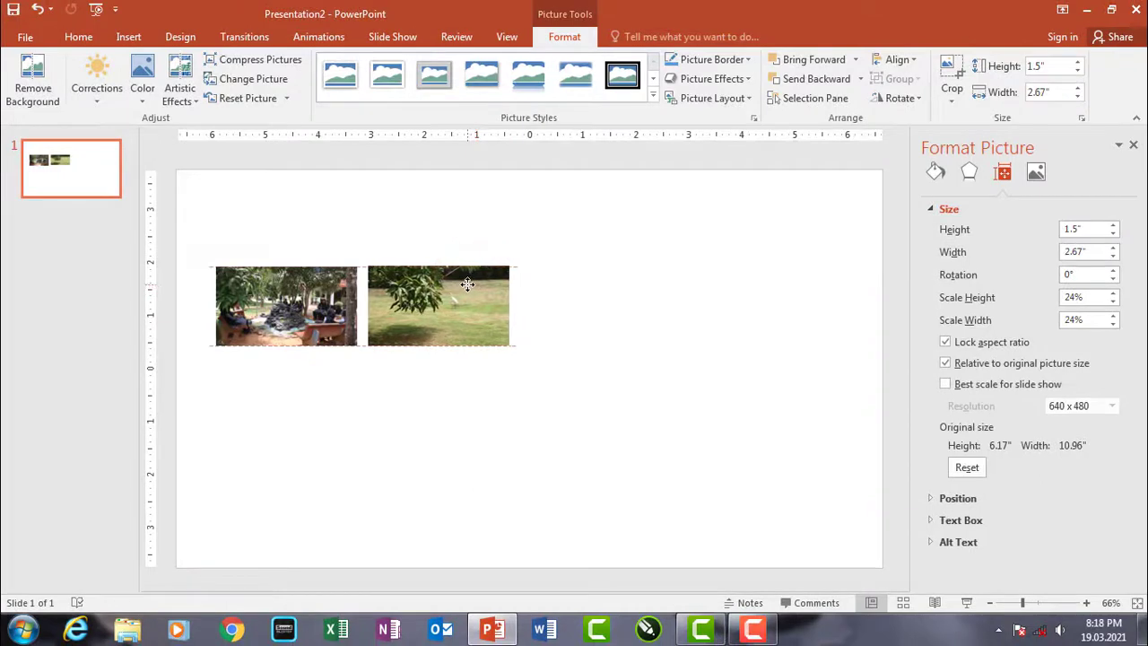
left_click(488, 428)
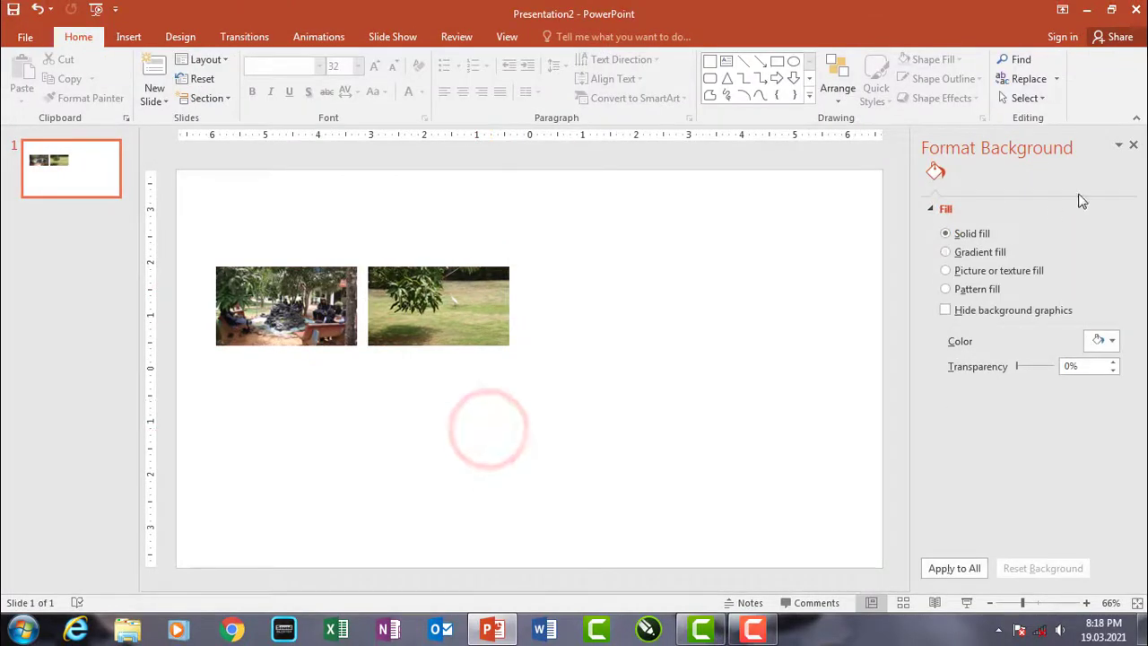
left_click(684, 389)
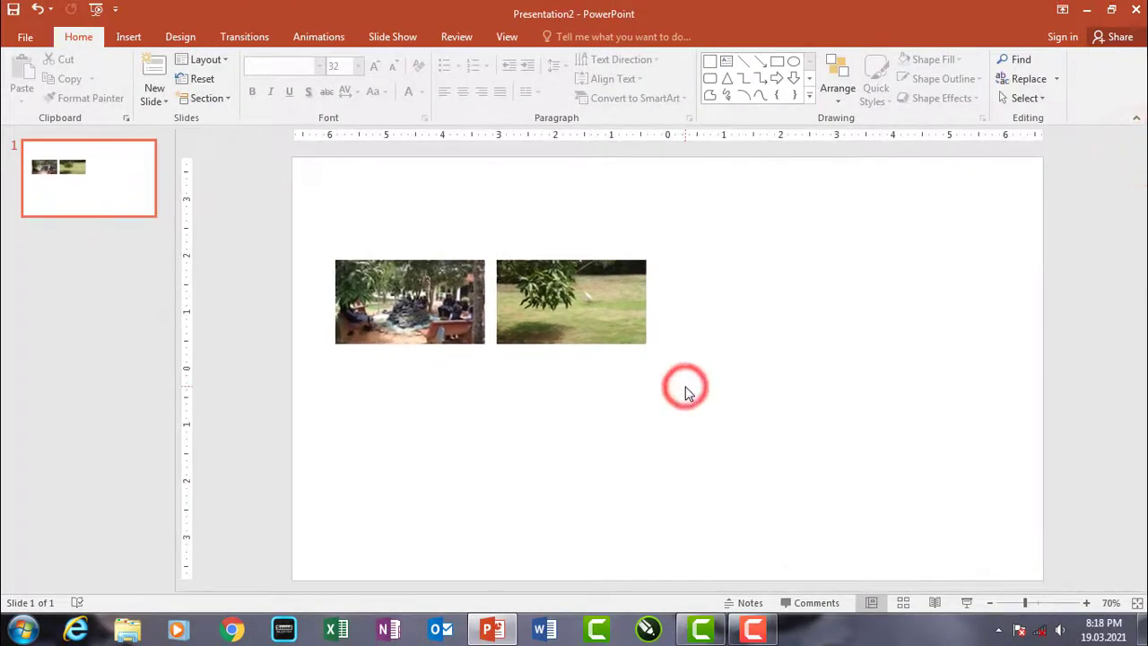
key("alt+i")
Insert photo 1 (3) from the Pictures library onto the slide
key("p")
key("f")
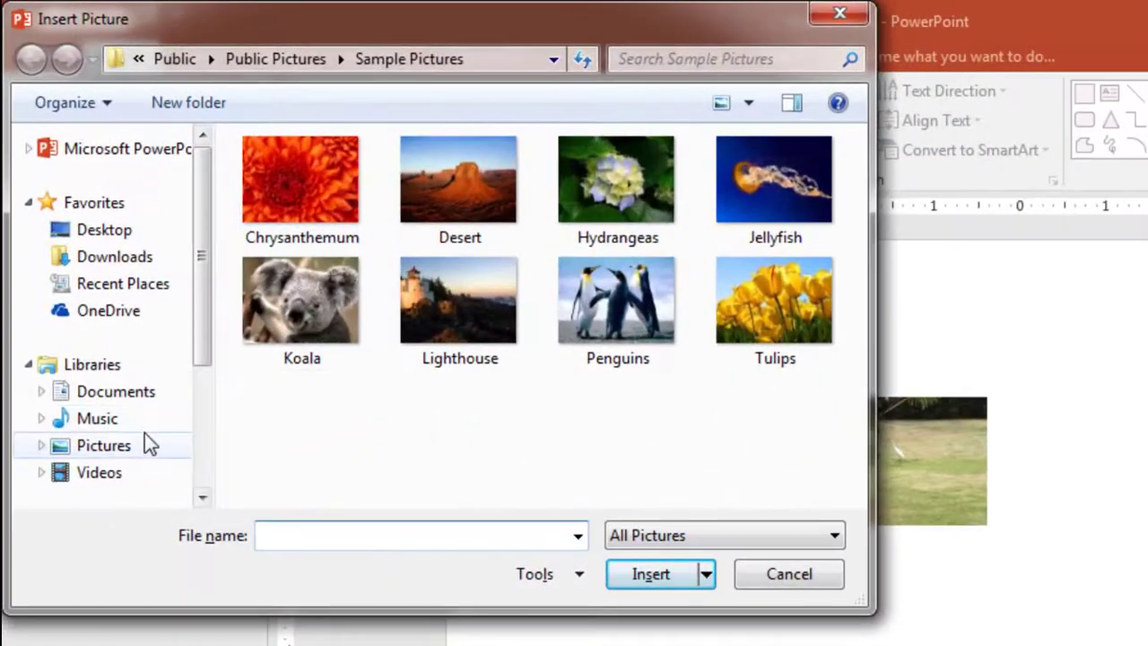
left_click(85, 310)
left_click_drag(858, 296, 846, 389)
left_click(348, 426)
left_click(651, 574)
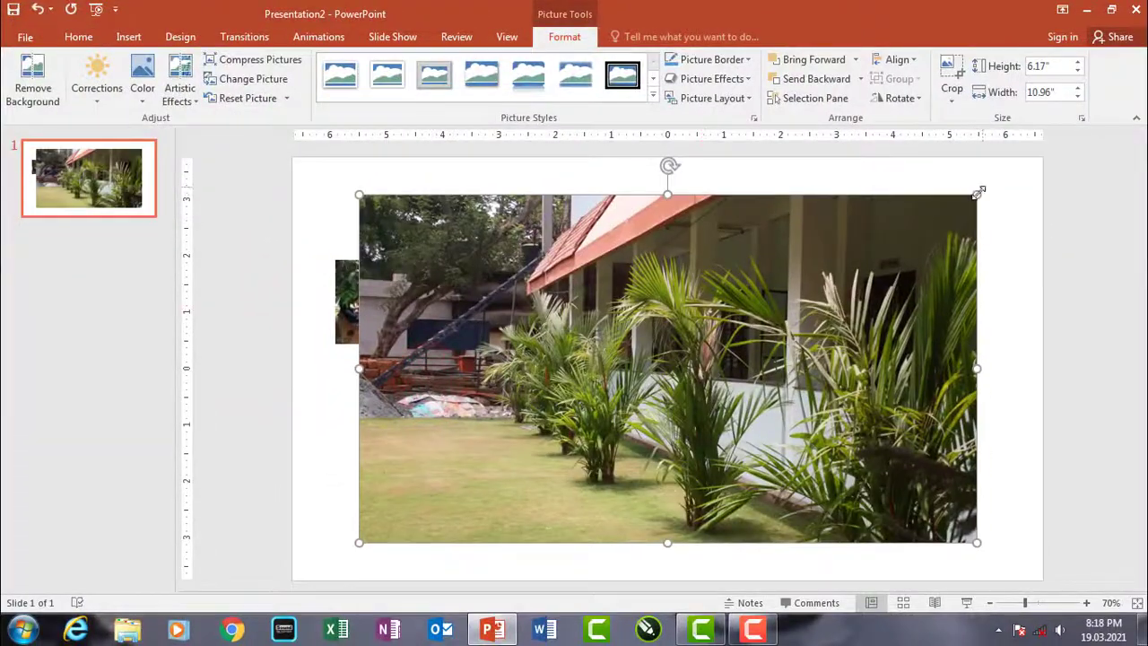
Resize the third photo to 1.5" high and move it directly under the first photo
left_click_drag(978, 194, 487, 433)
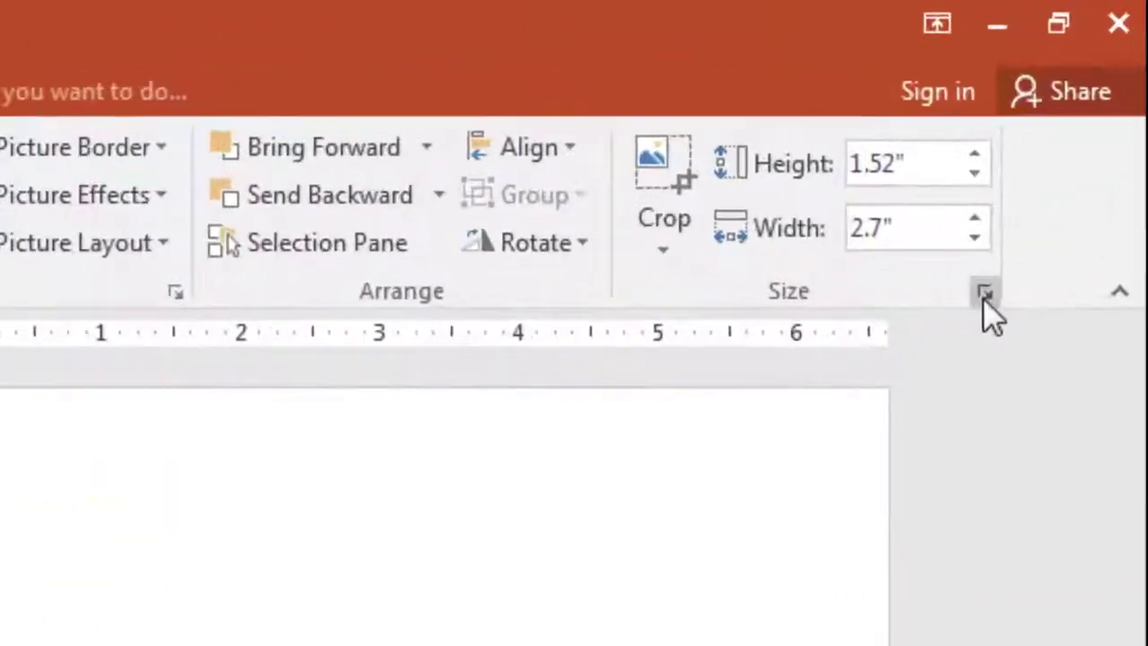
left_click(983, 294)
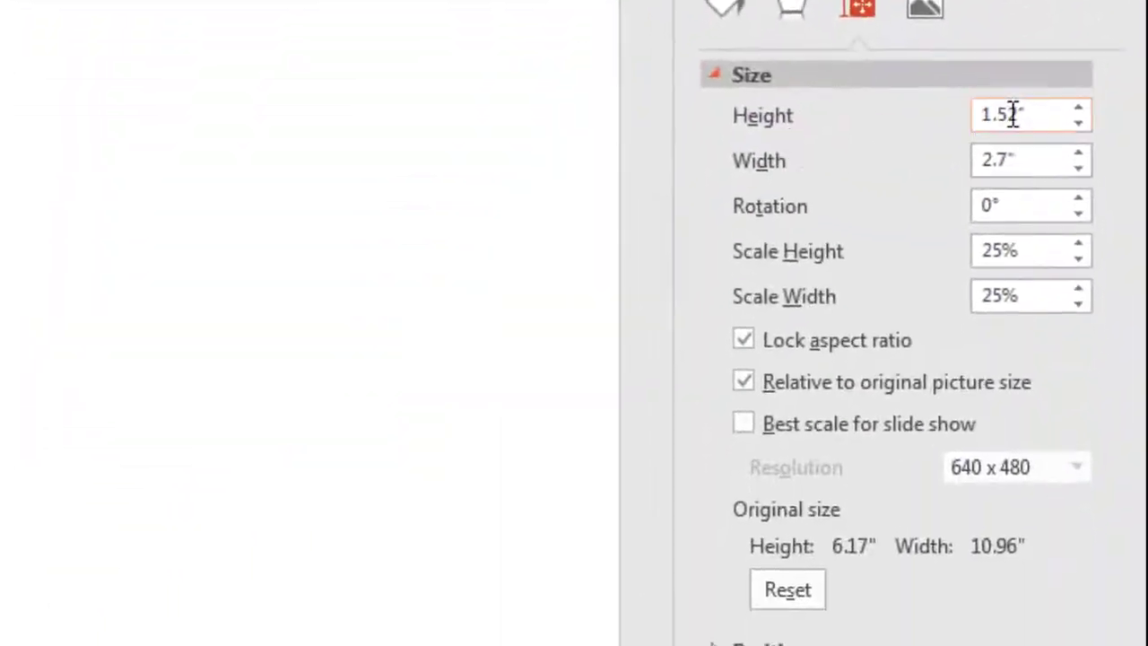
left_click(1046, 111)
double_click(1046, 111)
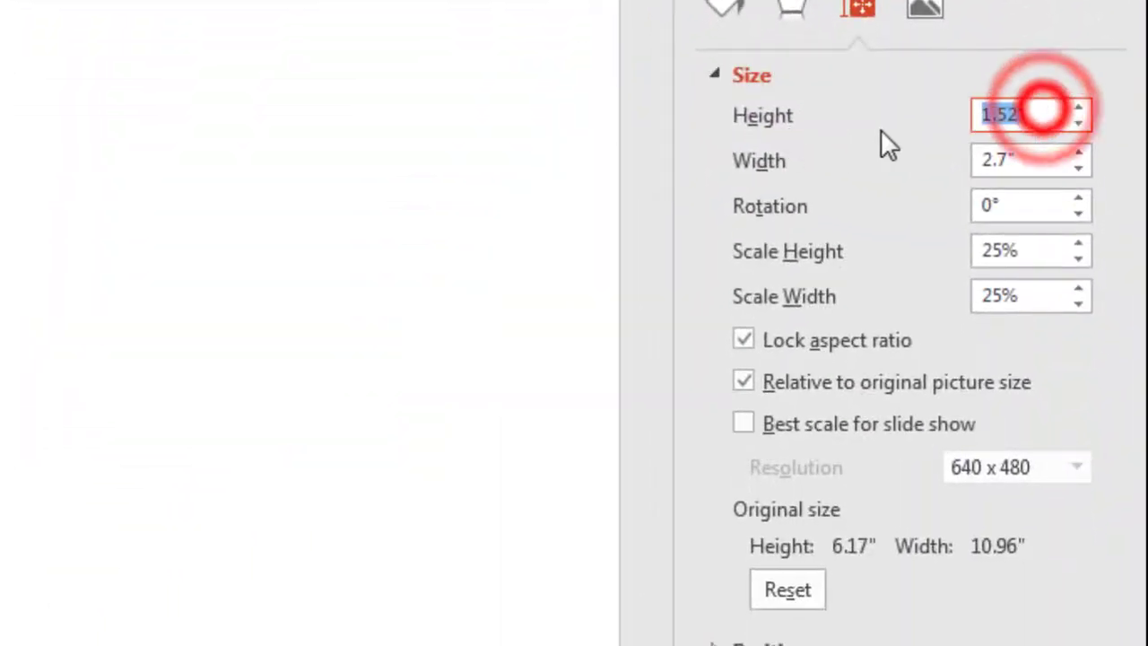
type("1.5")
key("Return")
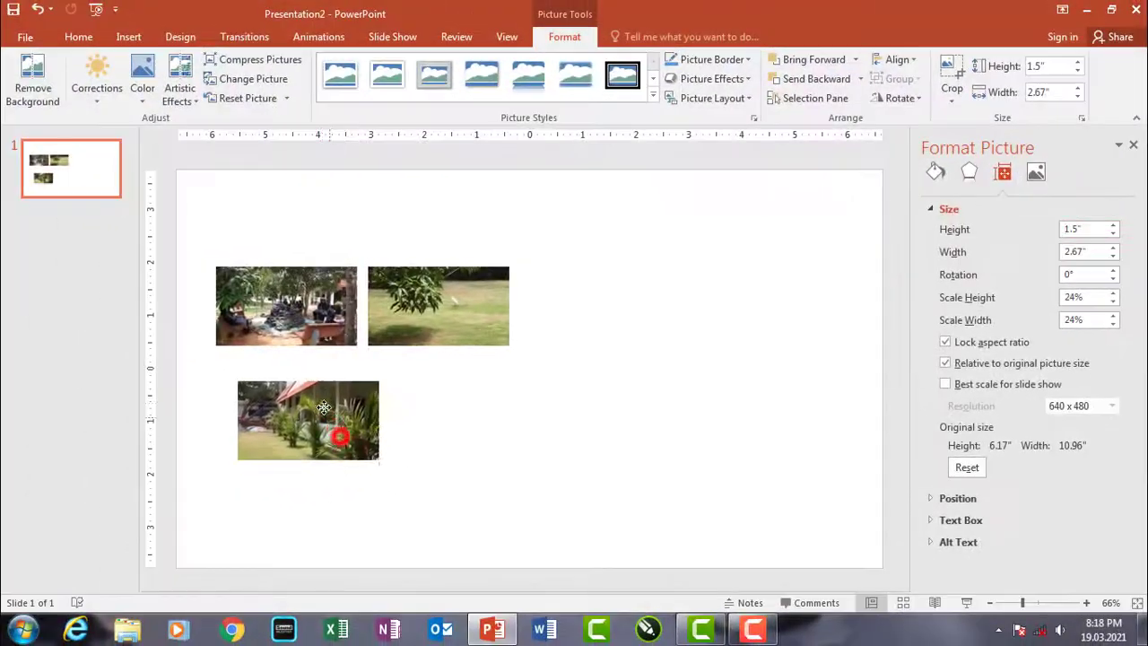
left_click_drag(330, 416, 303, 390)
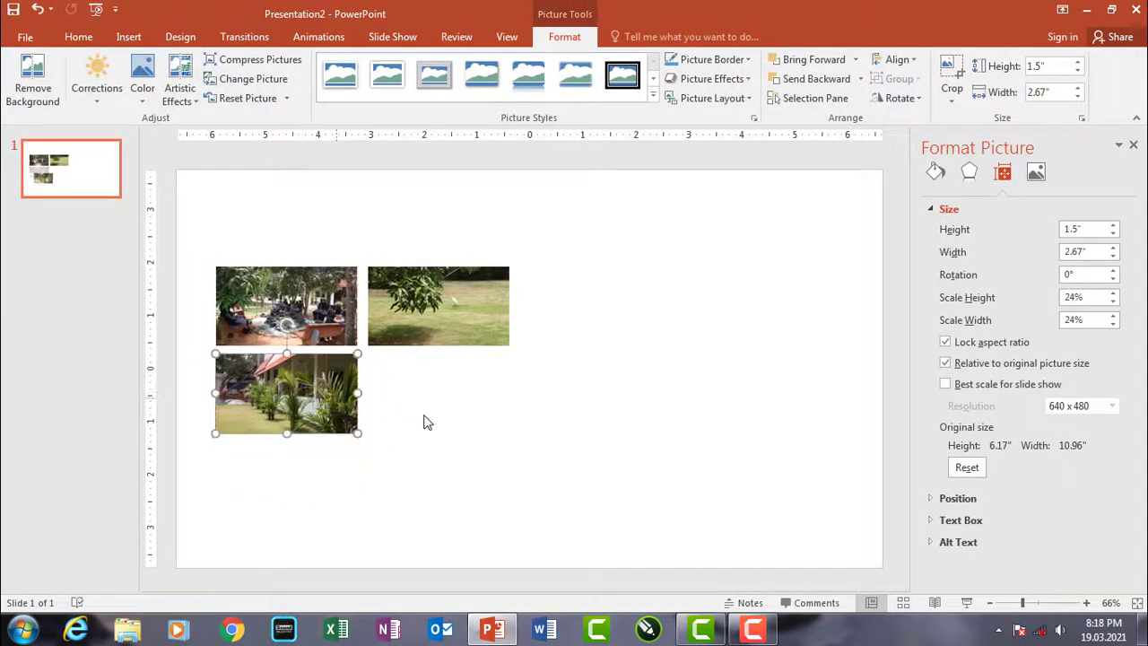
left_click(494, 422)
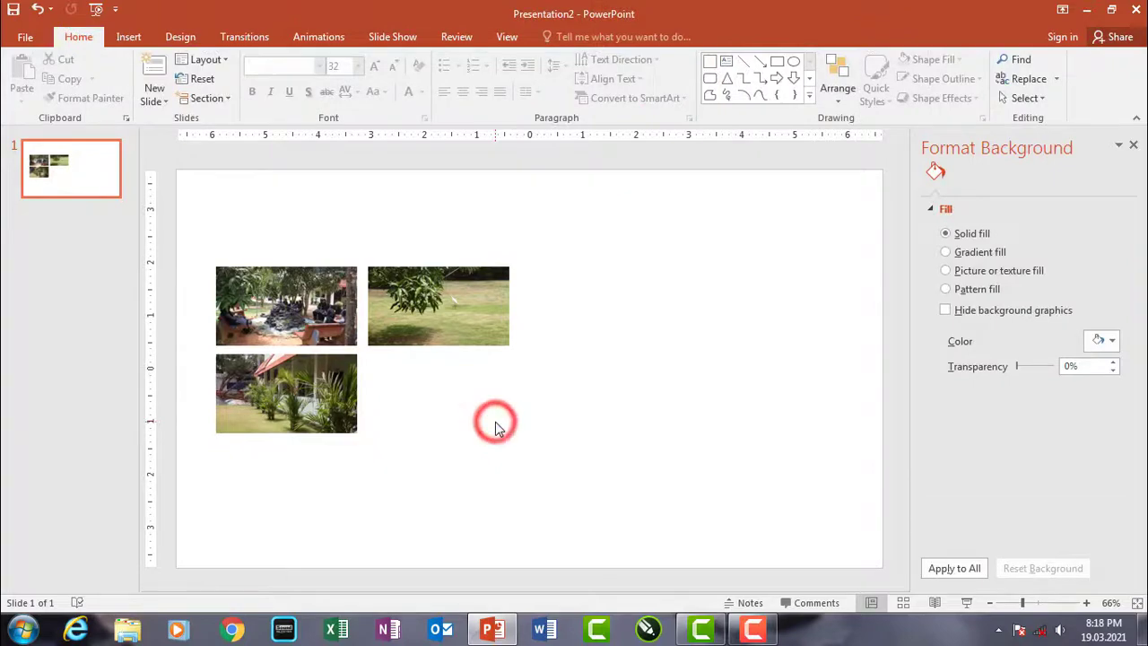
Insert photo 1 (4) from the Pictures library onto the slide
key("alt+i")
key("p")
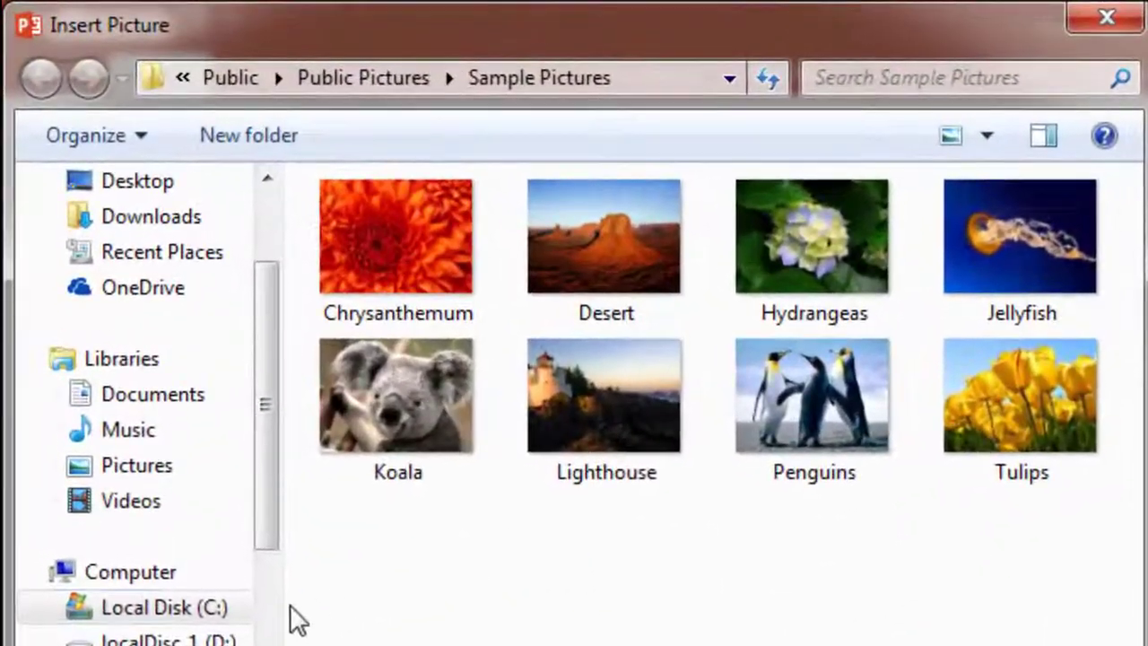
left_click(171, 466)
left_click_drag(1128, 383, 1121, 530)
left_click(839, 551)
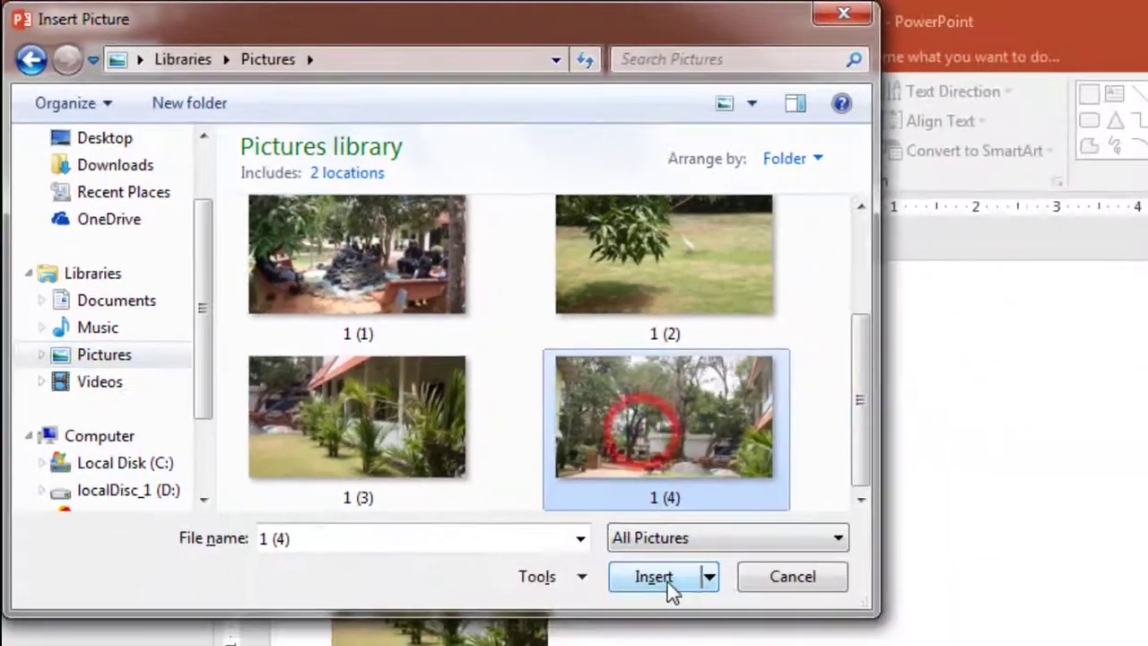
left_click(664, 579)
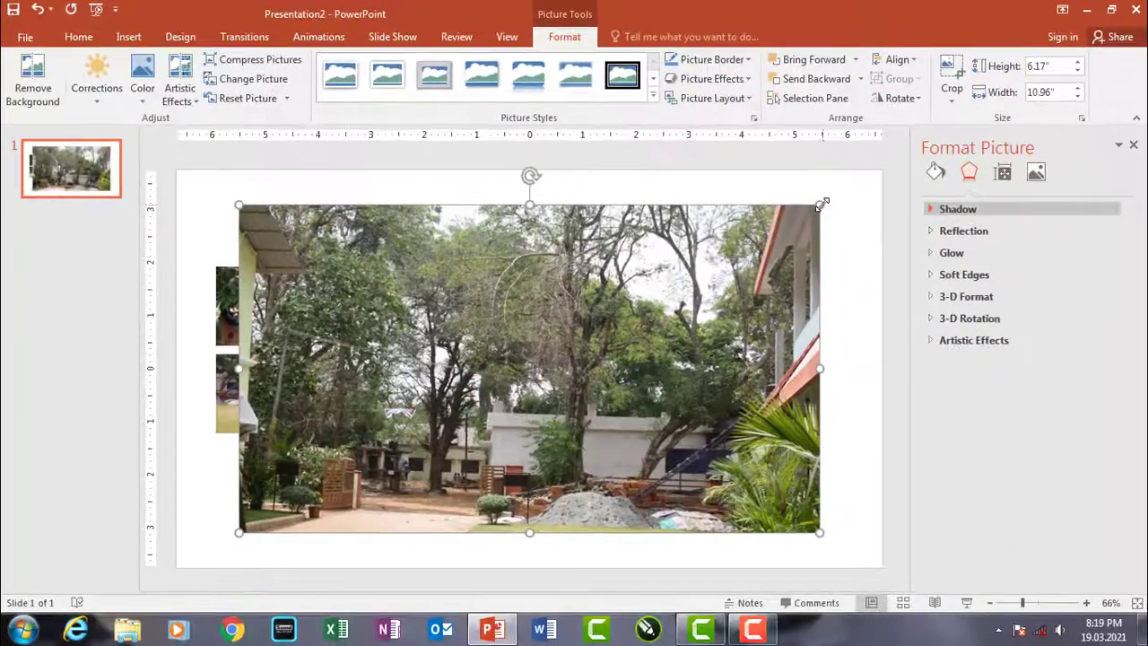
Set the fourth photo's height to 1.5 in and place it right of the third photo
left_click_drag(820, 204, 429, 425)
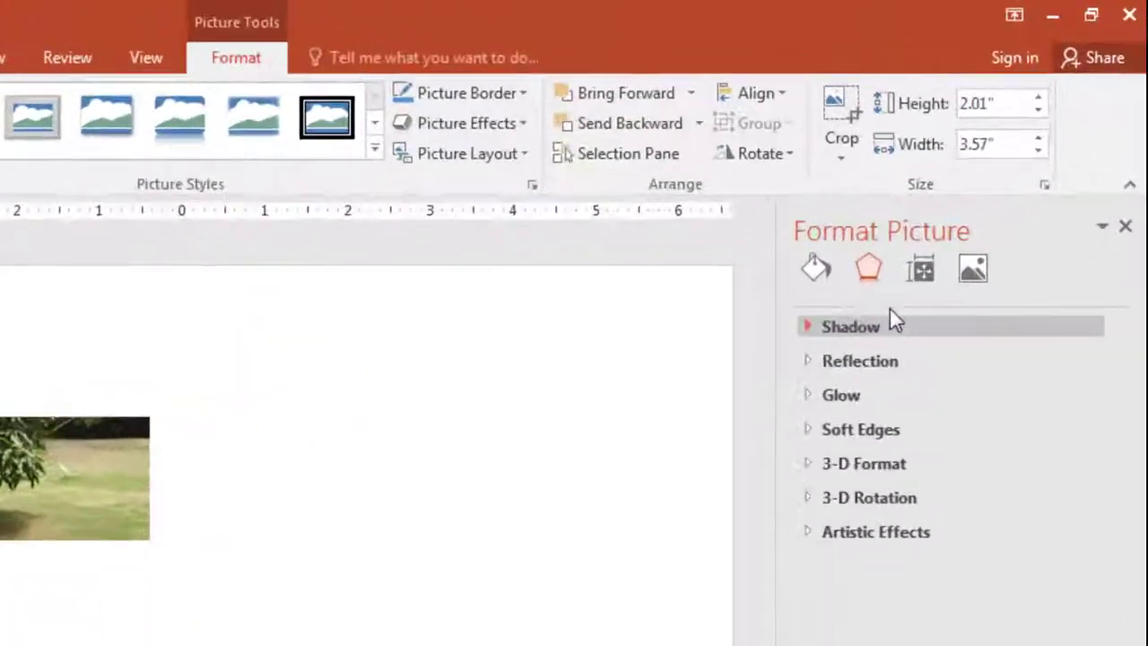
left_click(1002, 171)
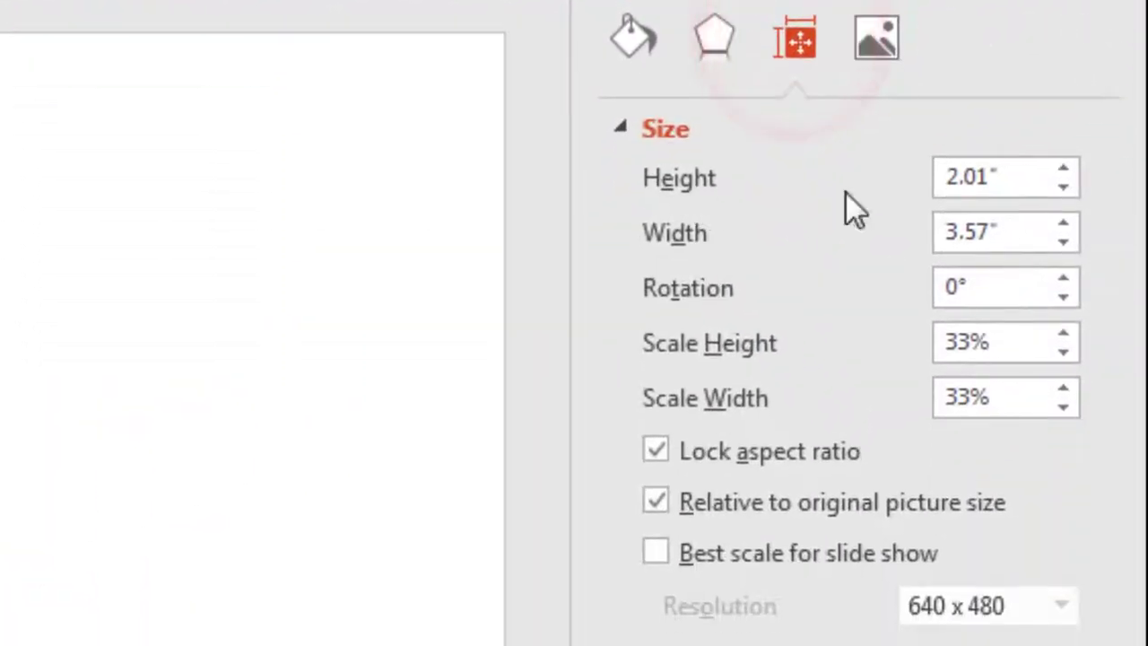
double_click(1001, 184)
type("1.5")
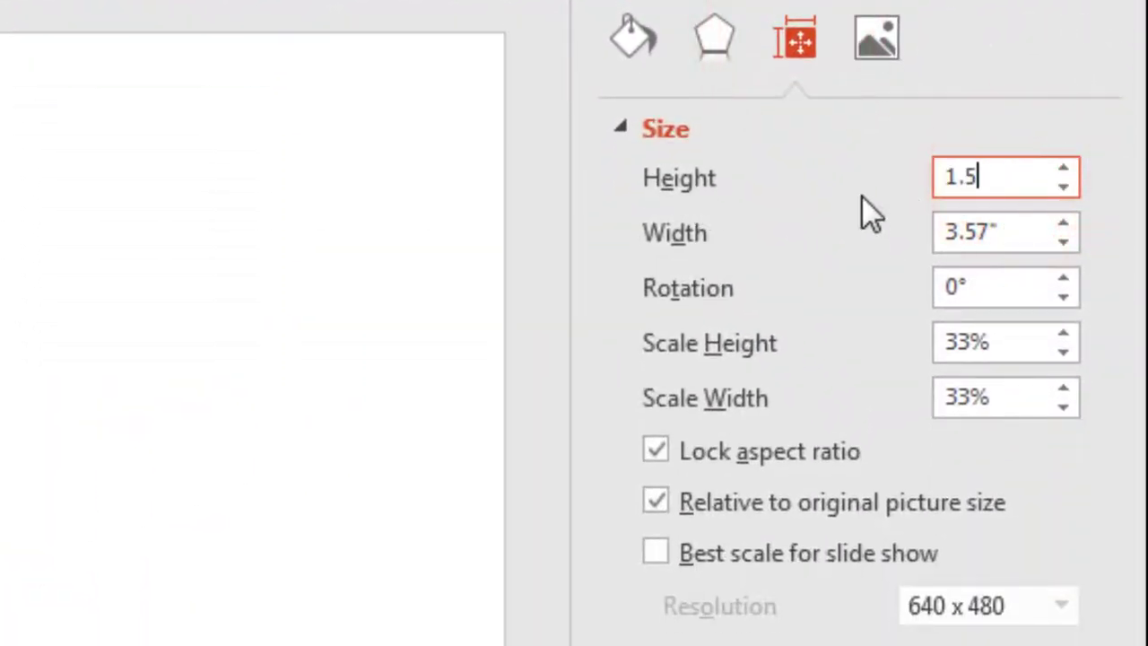
key("Return")
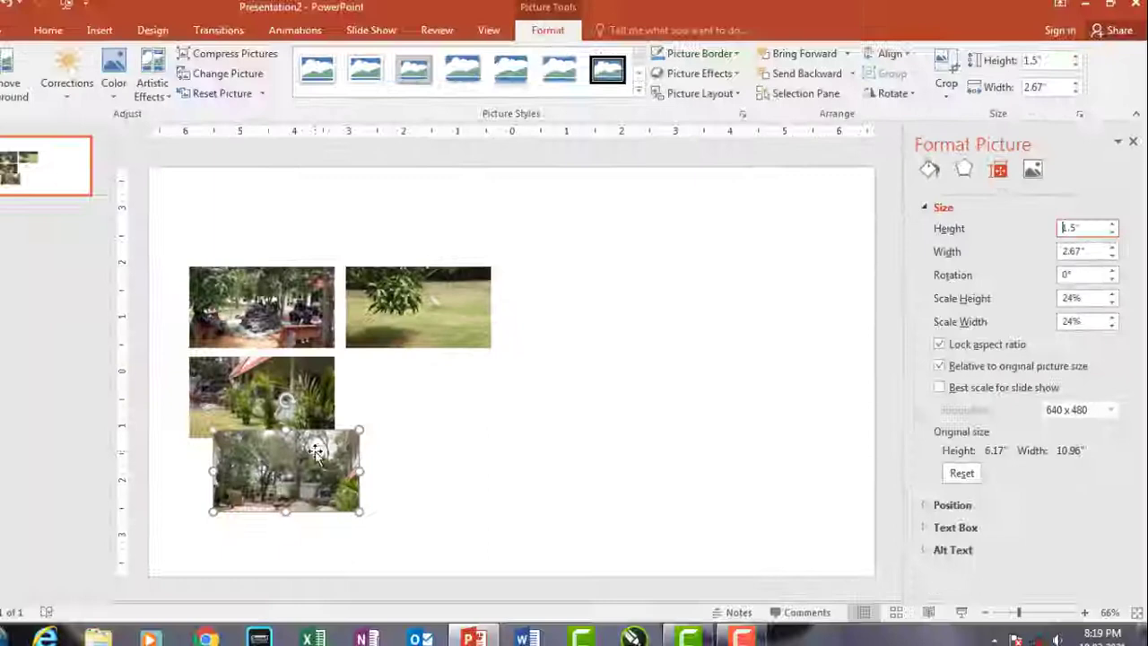
left_click_drag(323, 453, 469, 372)
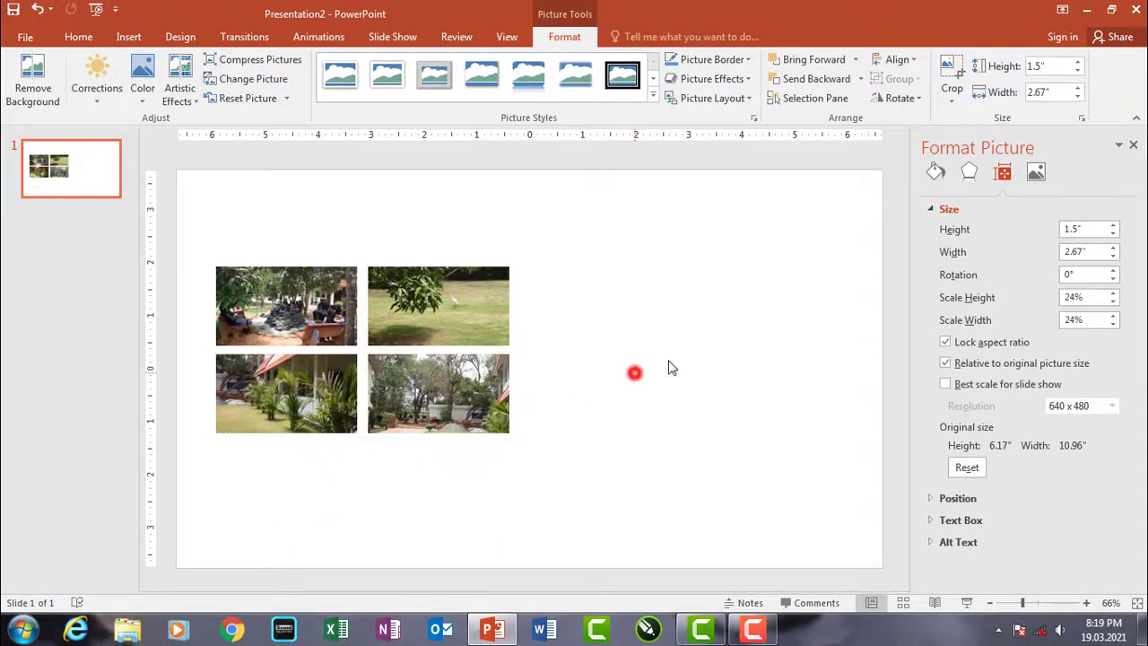
left_click(633, 372)
left_click(1126, 146)
Nudge all four grid photos slightly left and down
left_click(839, 314)
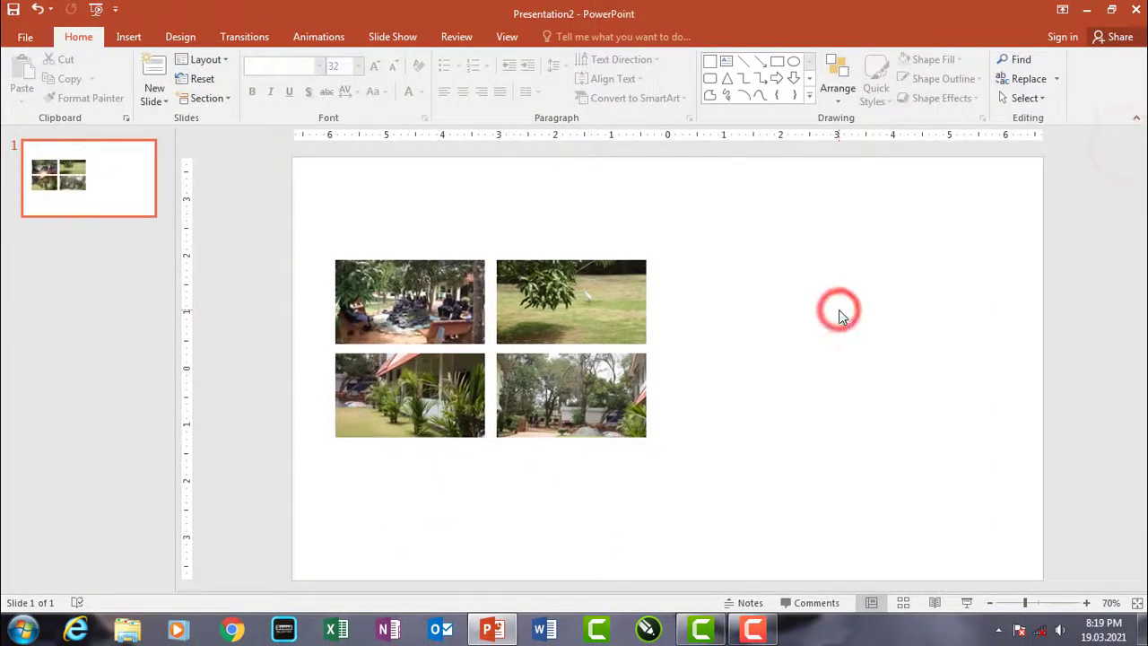
left_click_drag(431, 467, 646, 502)
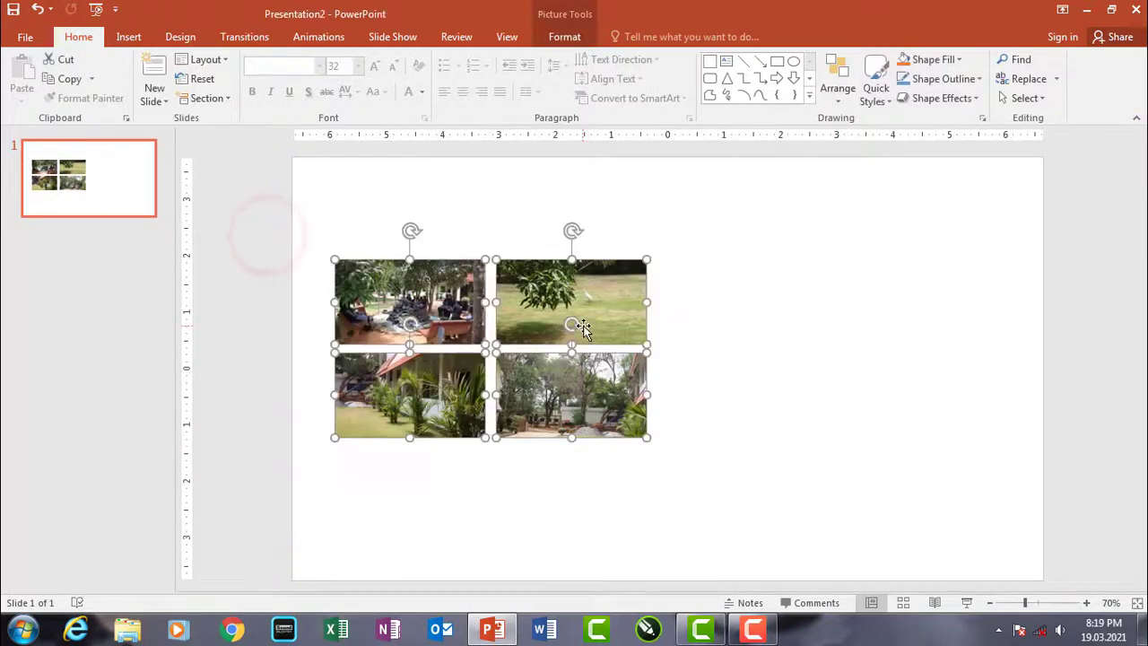
left_click_drag(580, 328, 574, 339)
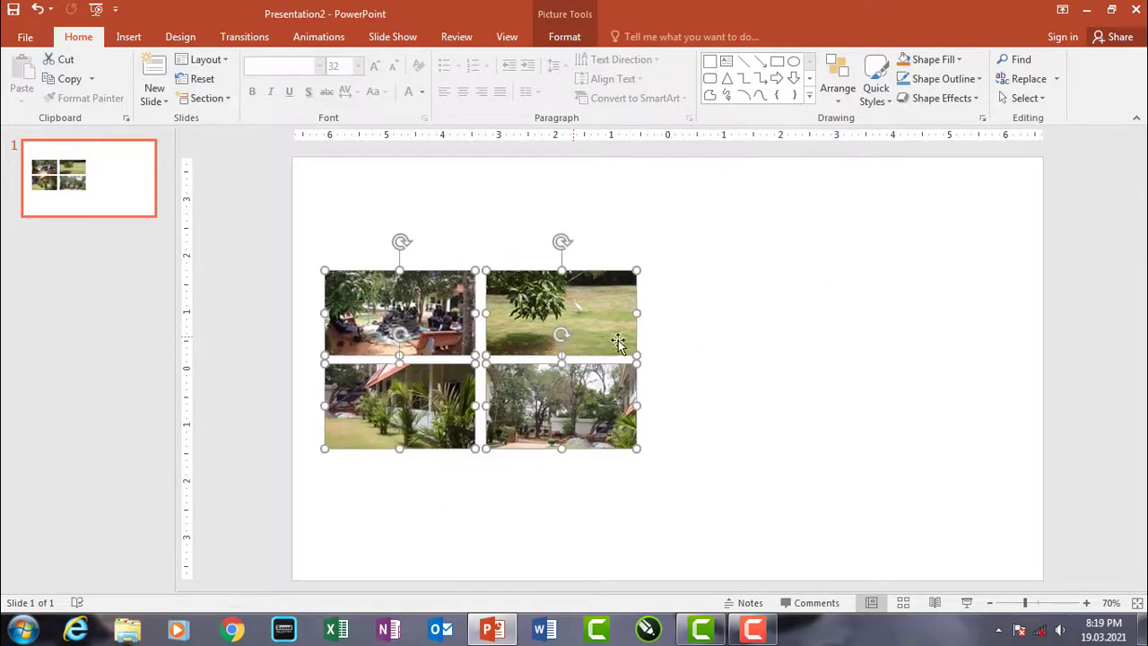
left_click(801, 344)
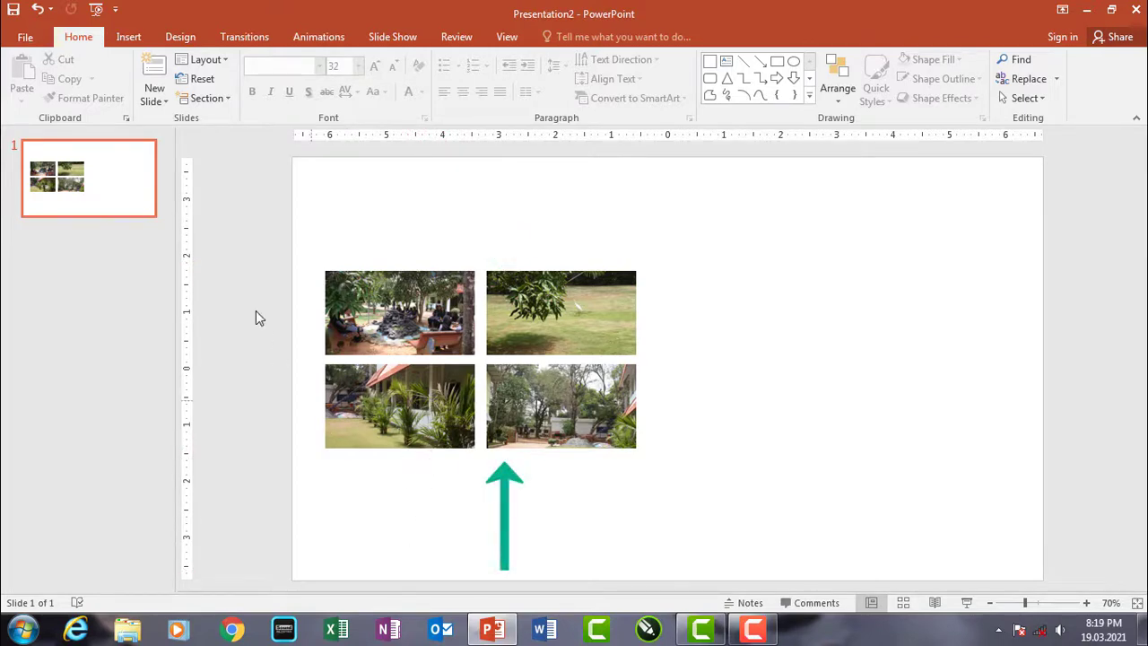
Group the four photos with Ctrl+G and Align Middle the group on the slide
left_click_drag(244, 232, 702, 498)
key("ctrl+g")
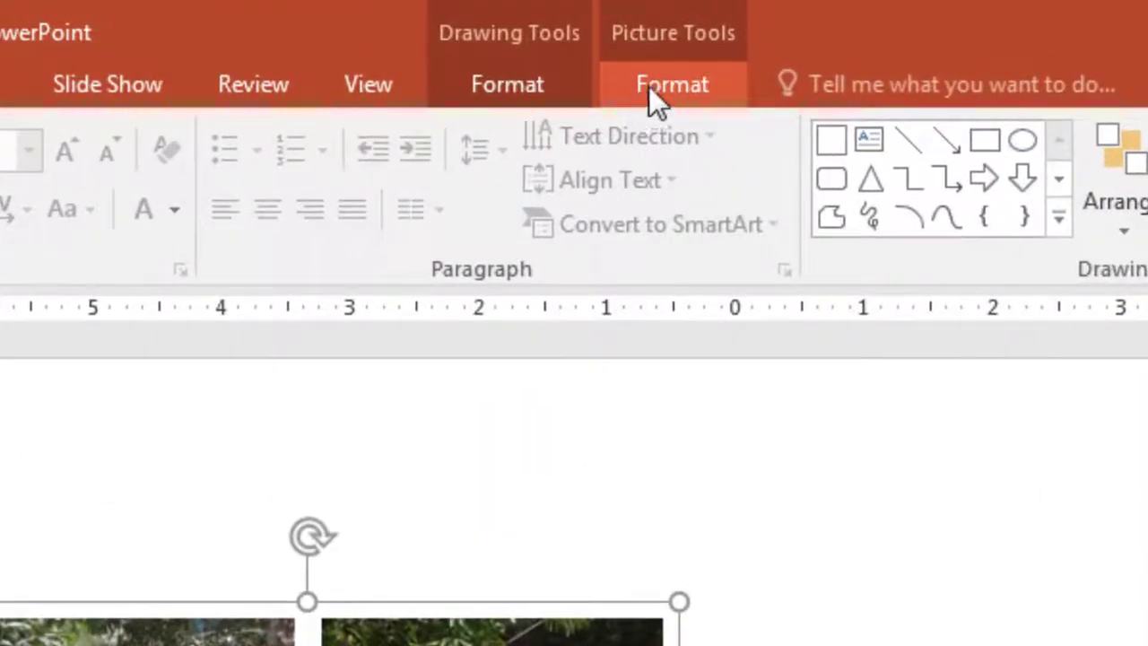
left_click(675, 78)
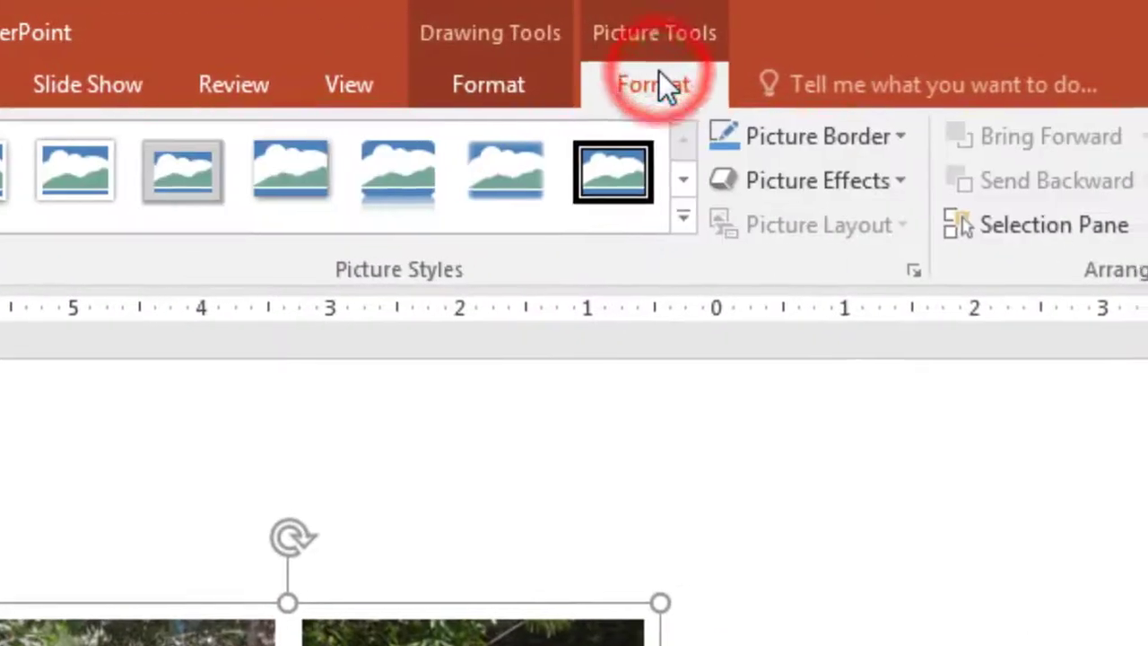
left_click(892, 139)
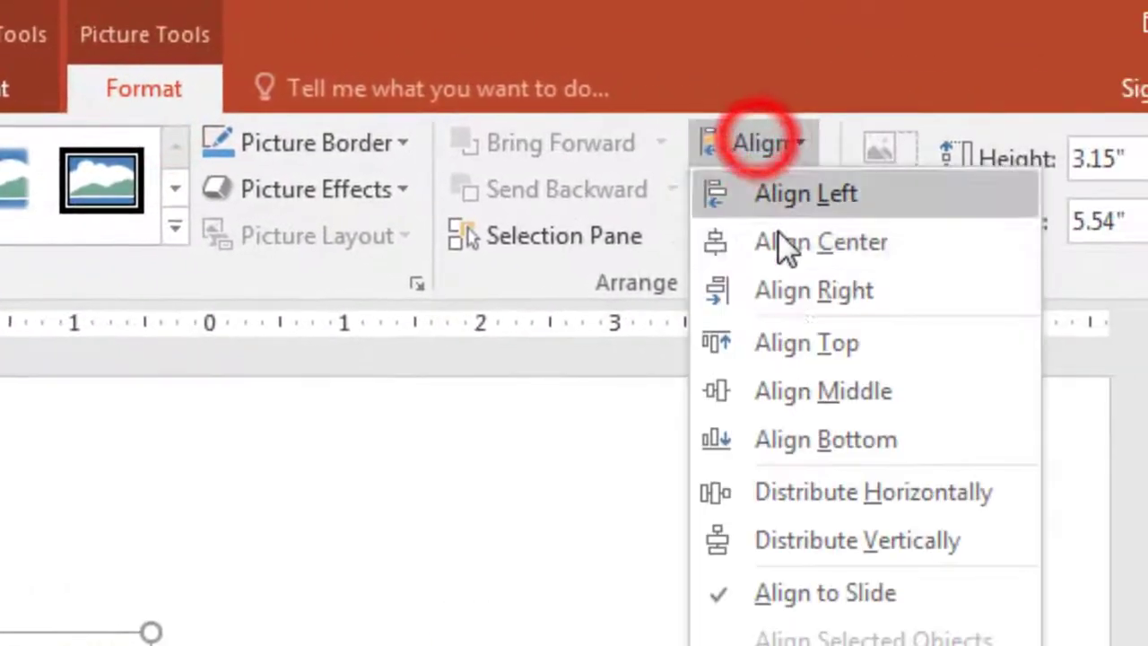
left_click(777, 395)
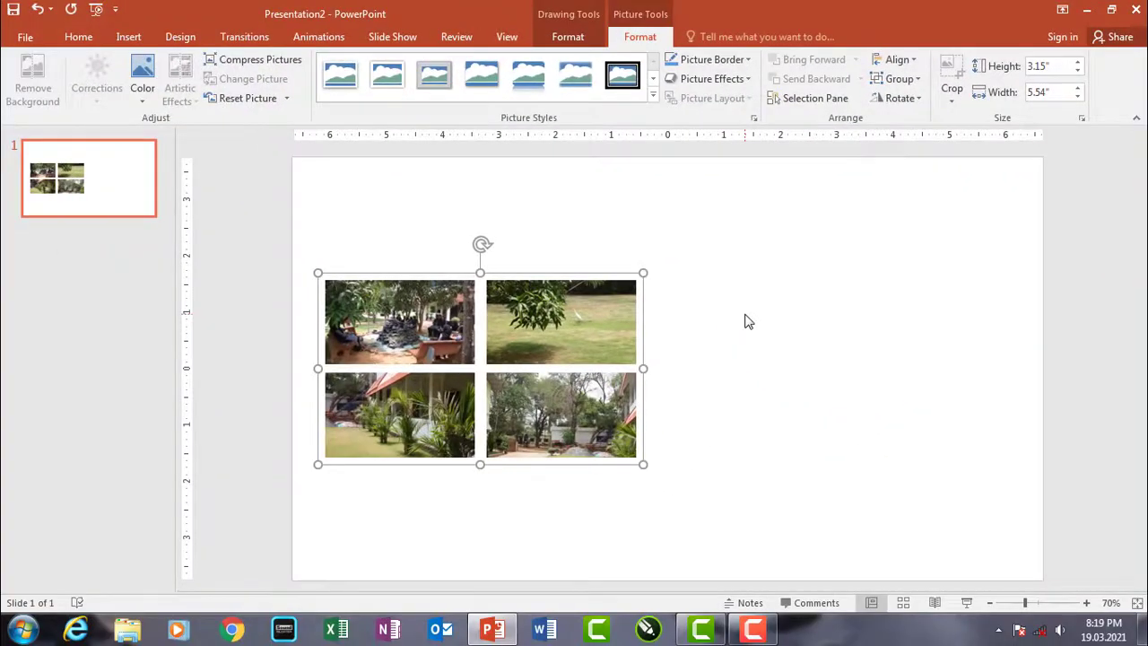
Preview the slide as a full-screen slide show
left_click(746, 318)
left_click(545, 321)
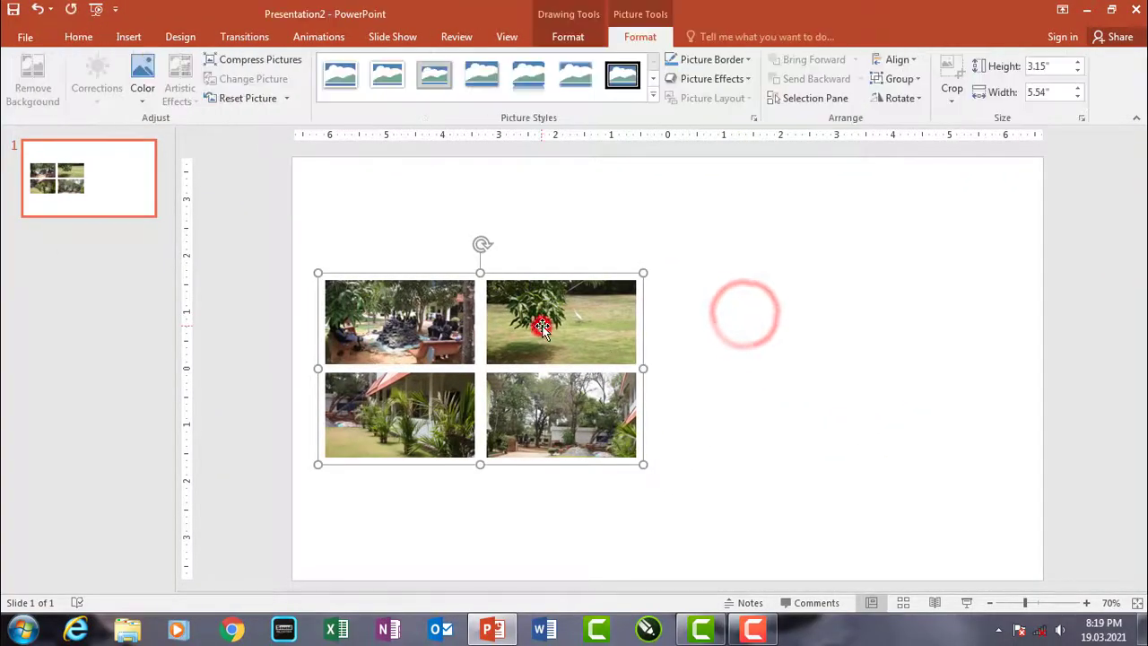
left_click(759, 309)
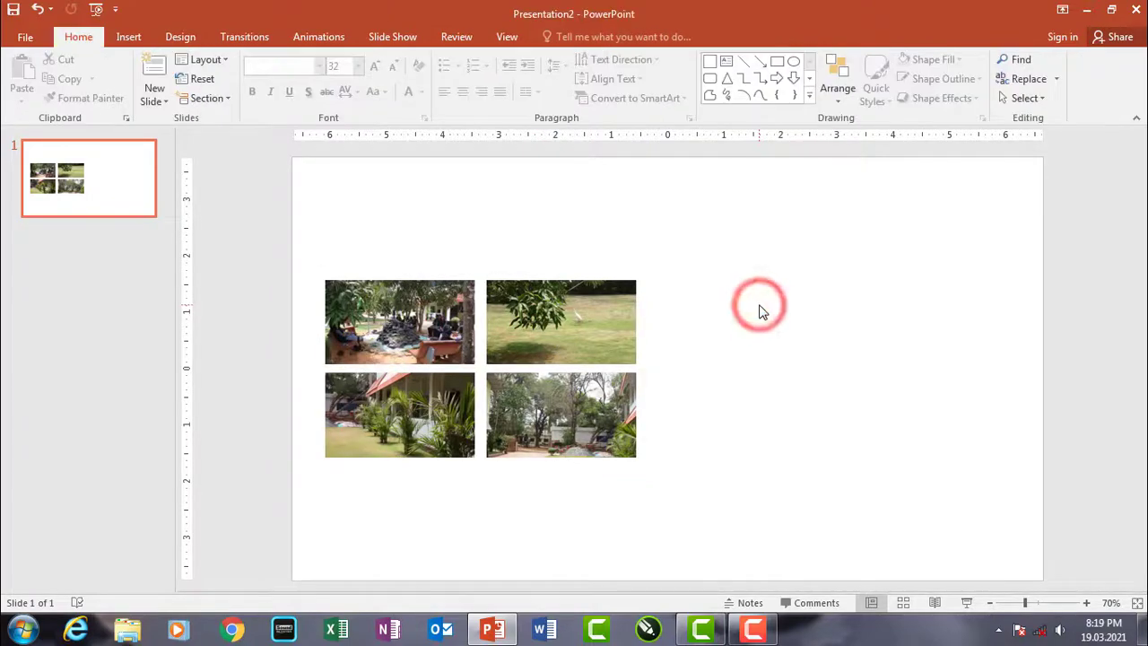
key("F5")
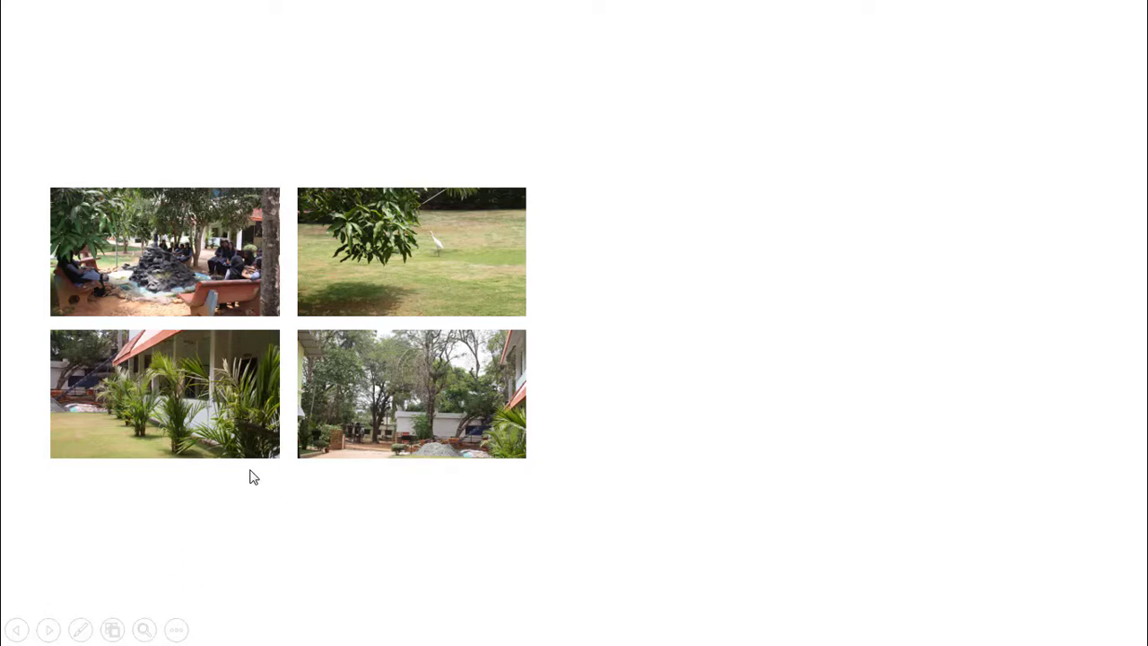
End the slide show and shift the four photos slightly left
key("Escape")
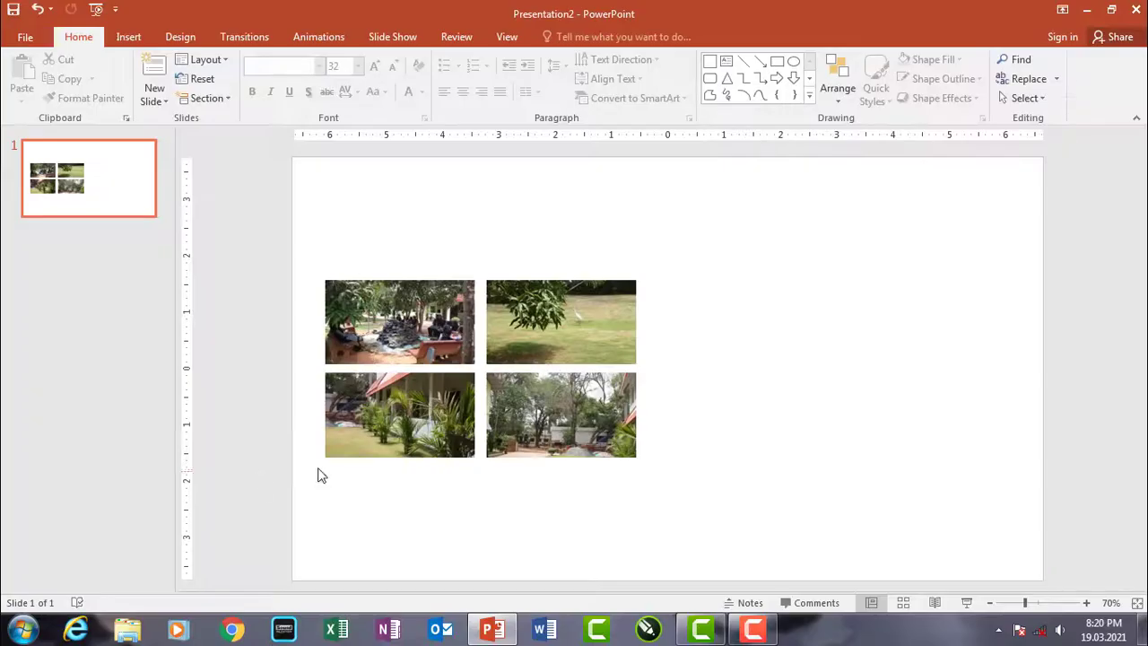
left_click_drag(239, 236, 687, 487)
left_click_drag(566, 413, 555, 410)
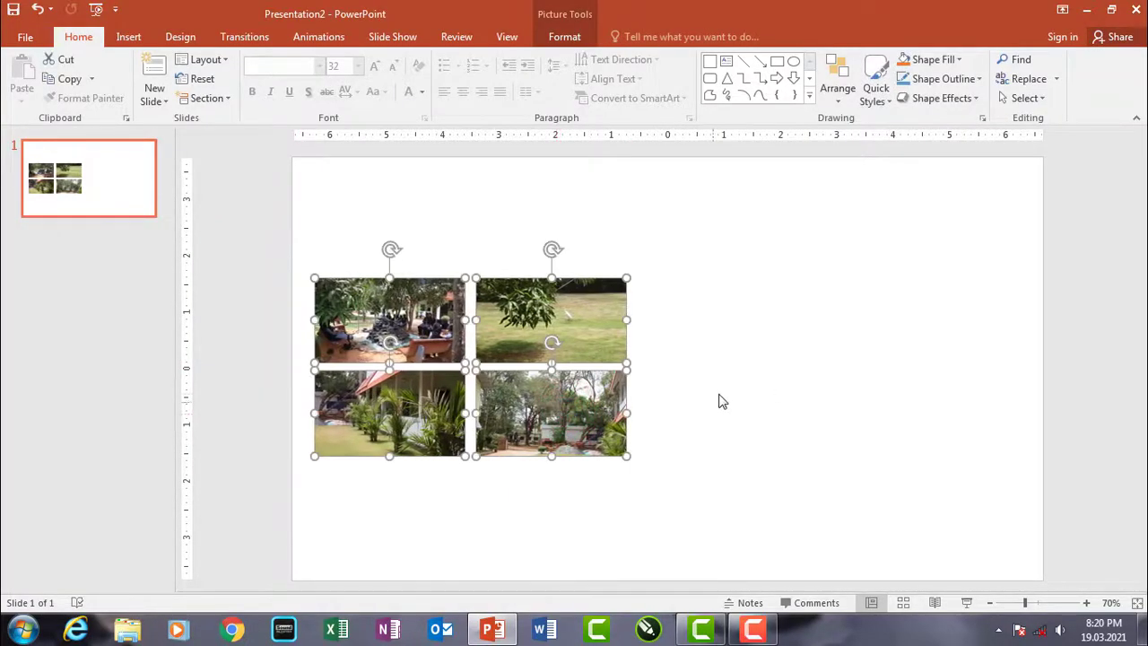
Regroup the four photos and centre the group vertically, then dismiss Save As
key("ctrl+g")
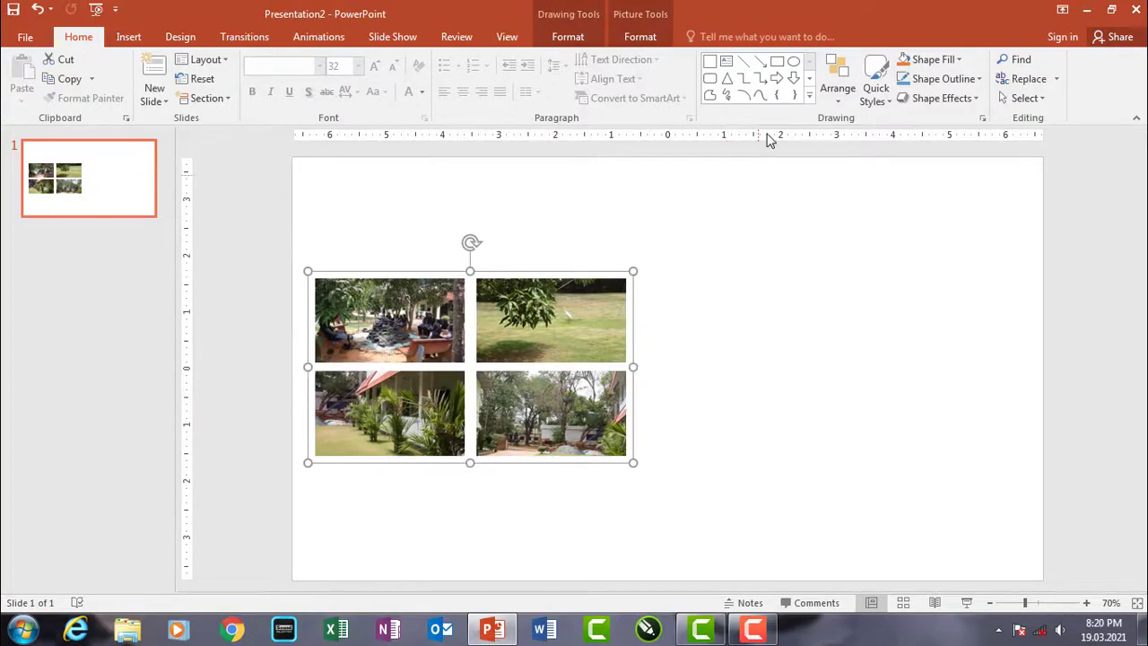
left_click(640, 37)
left_click(900, 59)
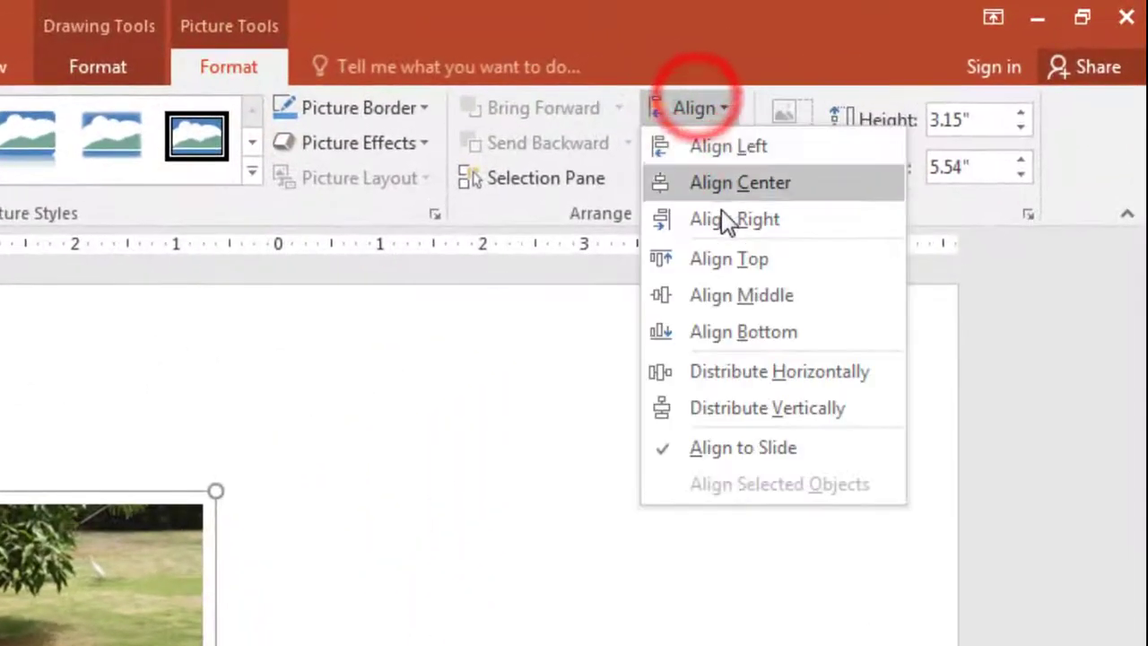
left_click(718, 297)
left_click(689, 336)
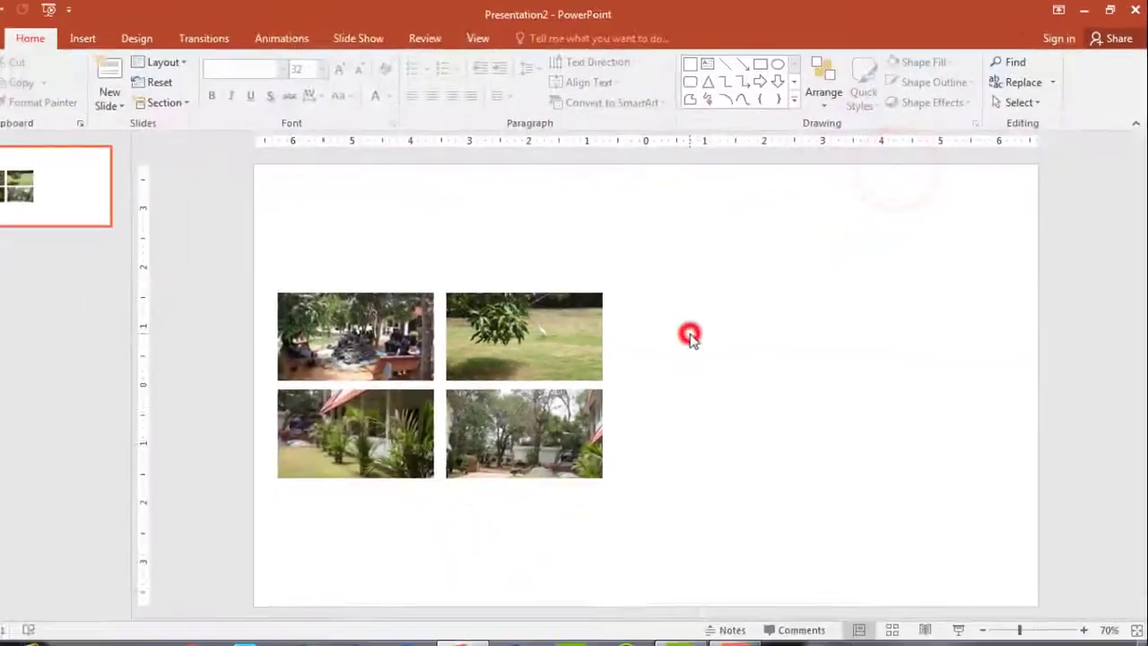
key("ctrl+s")
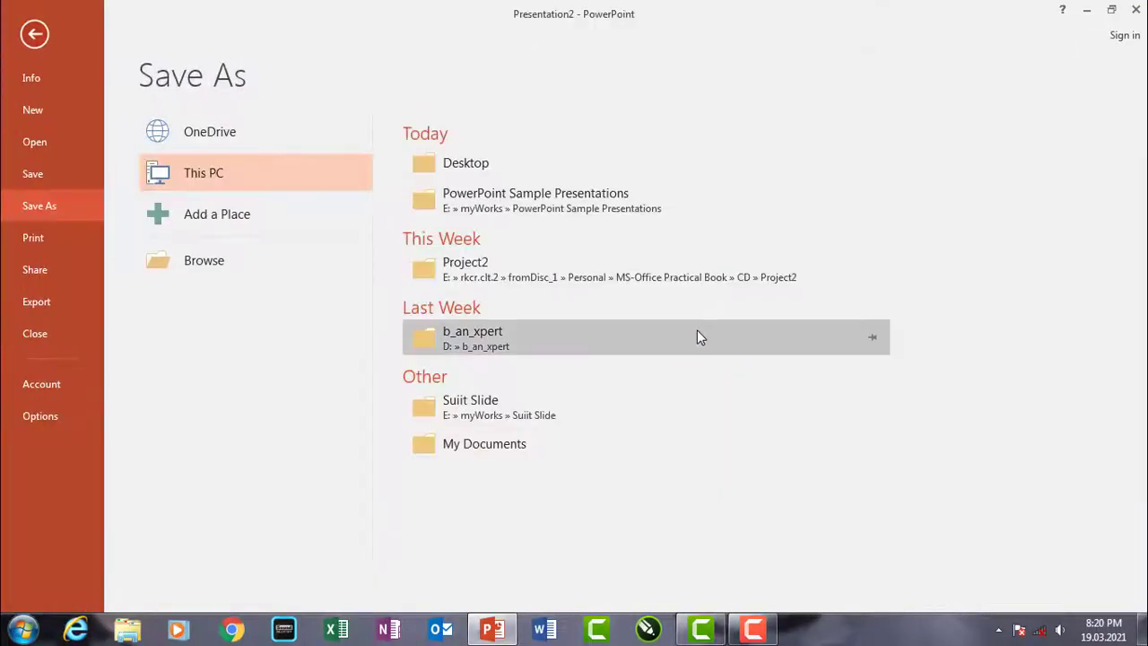
key("Escape")
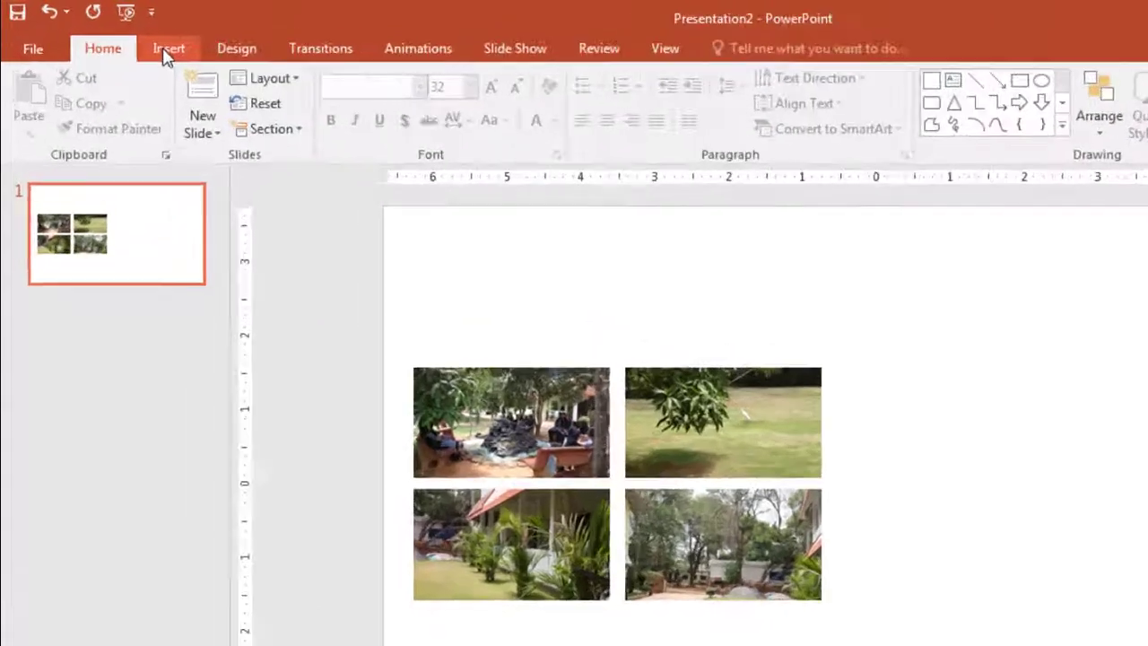
Insert photo 1 (1) from the Pictures library onto the slide
left_click(125, 40)
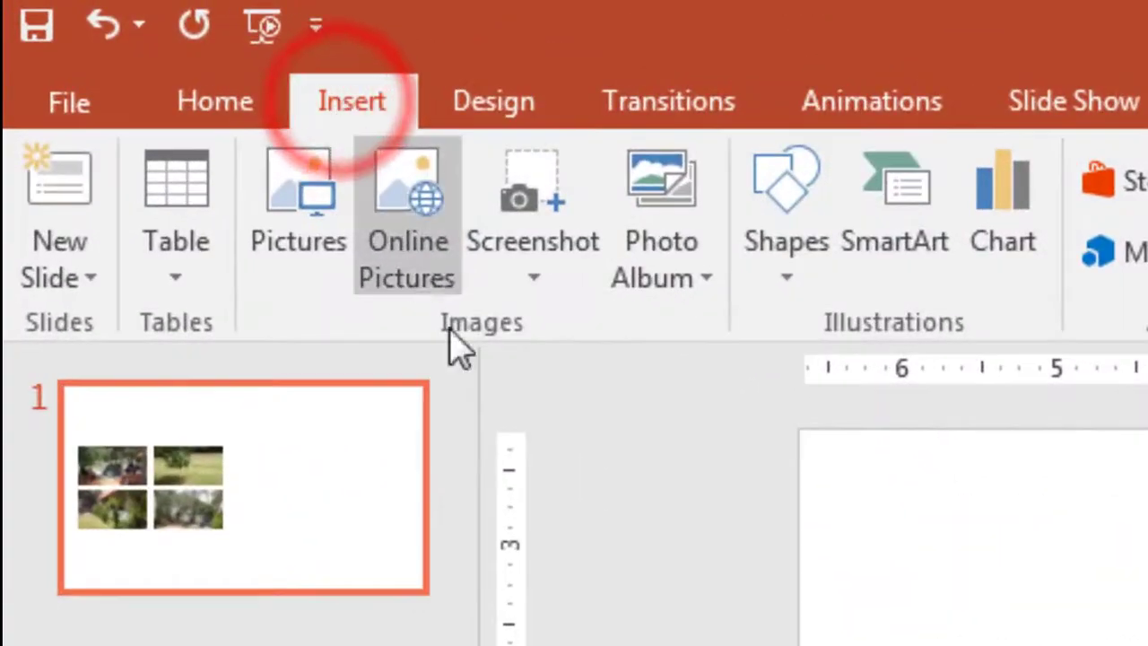
left_click(316, 268)
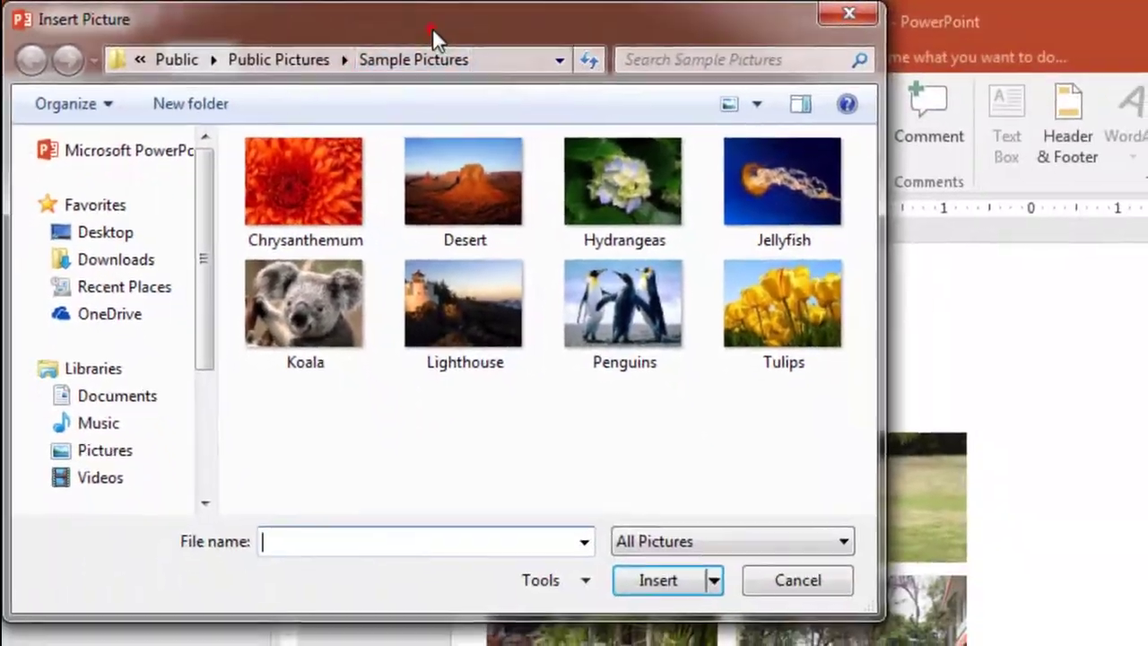
left_click_drag(763, 52, 1143, 224)
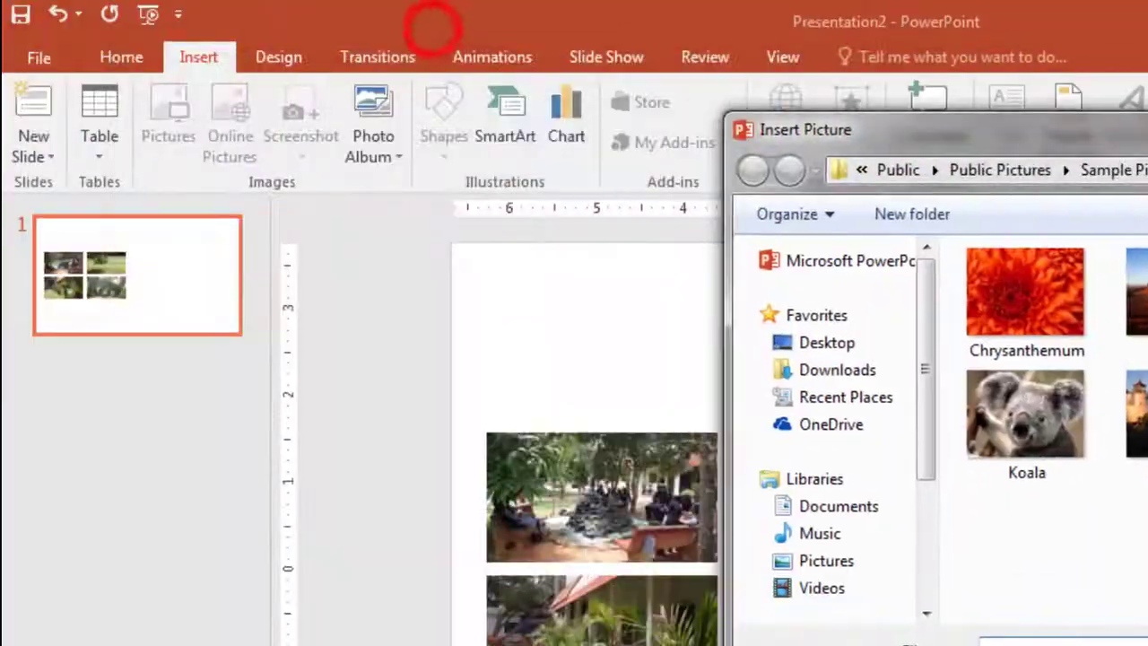
left_click(832, 562)
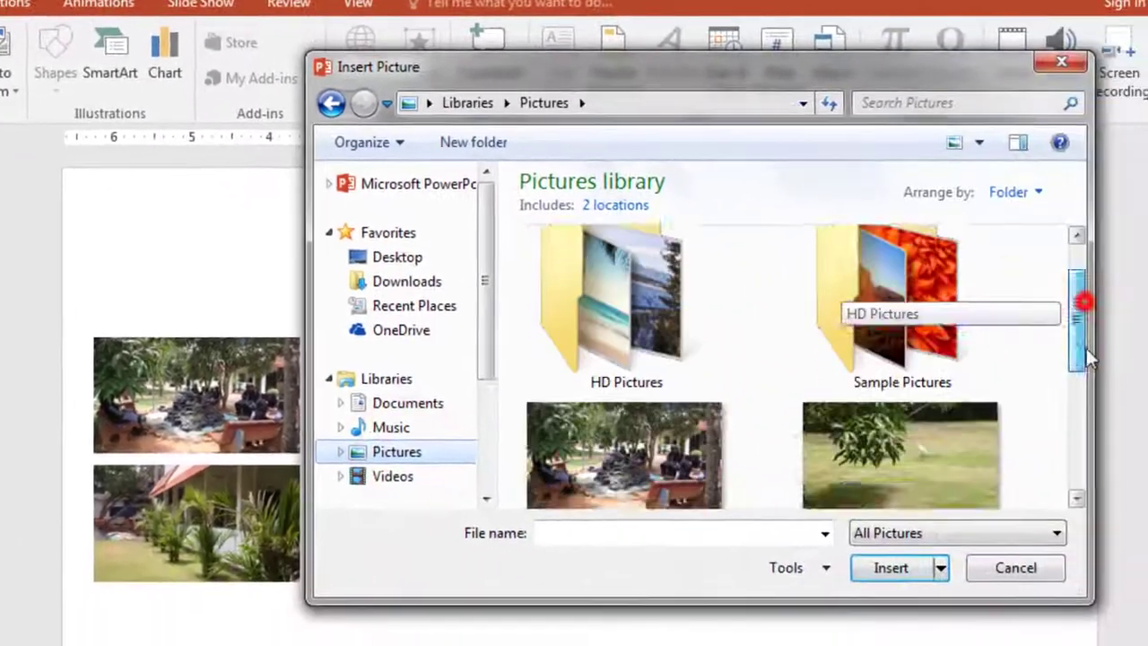
left_click_drag(1076, 303, 1075, 392)
left_click(677, 283)
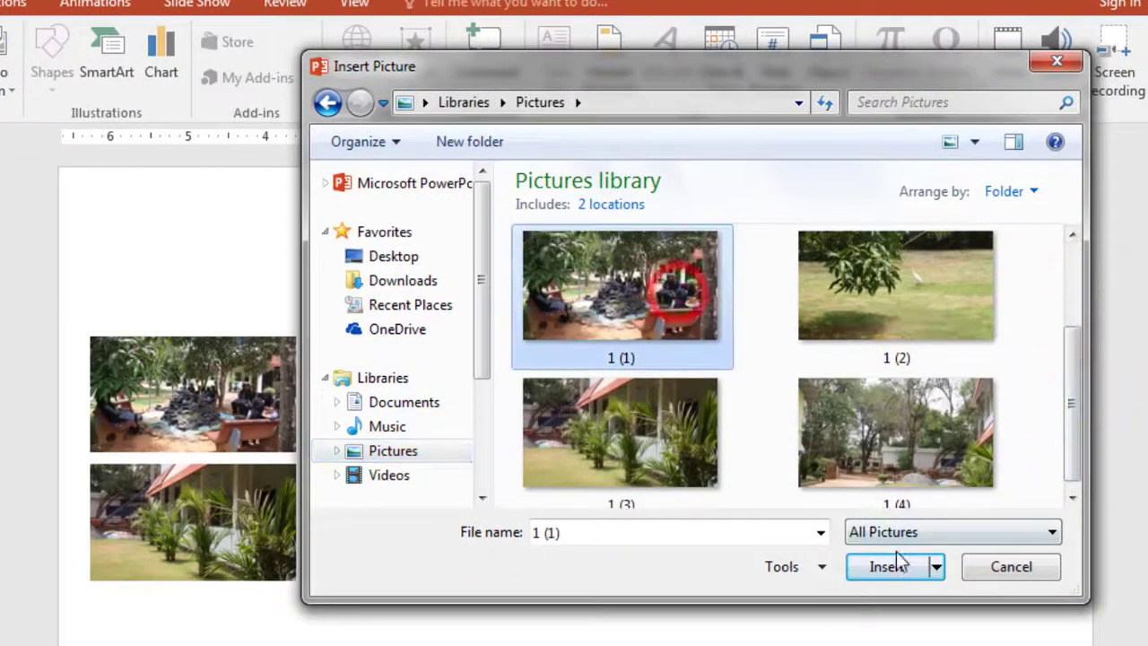
left_click(895, 568)
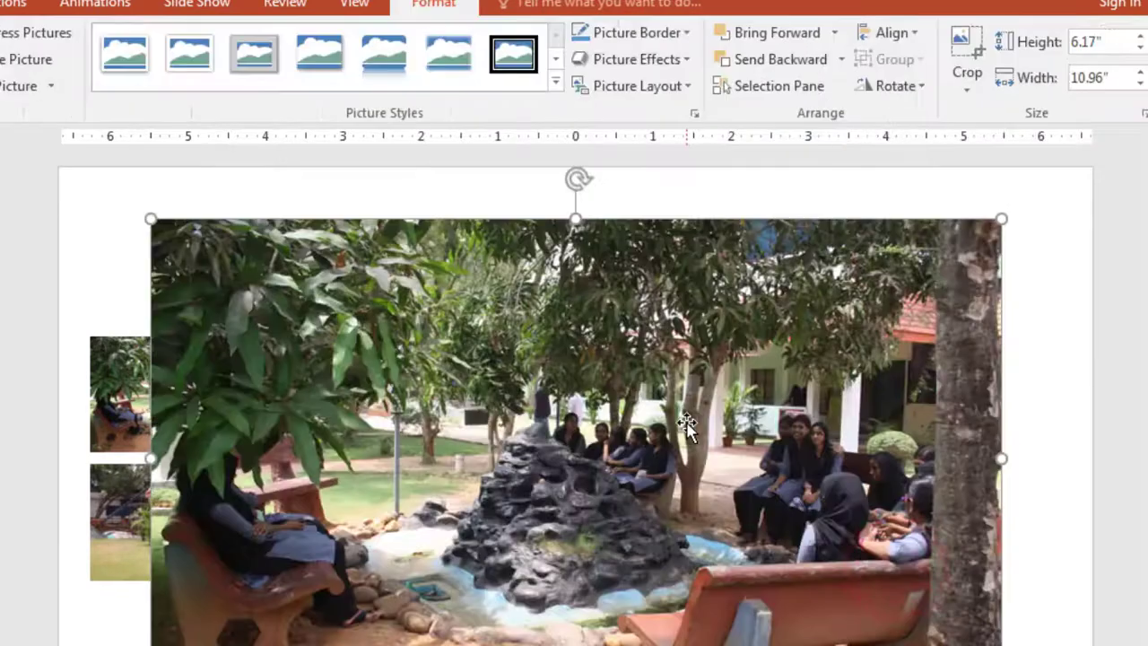
Shrink the fountain photo to 3.79 × 6.73 in and place it right of the grid
left_click_drag(1003, 216, 672, 397)
left_click_drag(451, 505, 798, 417)
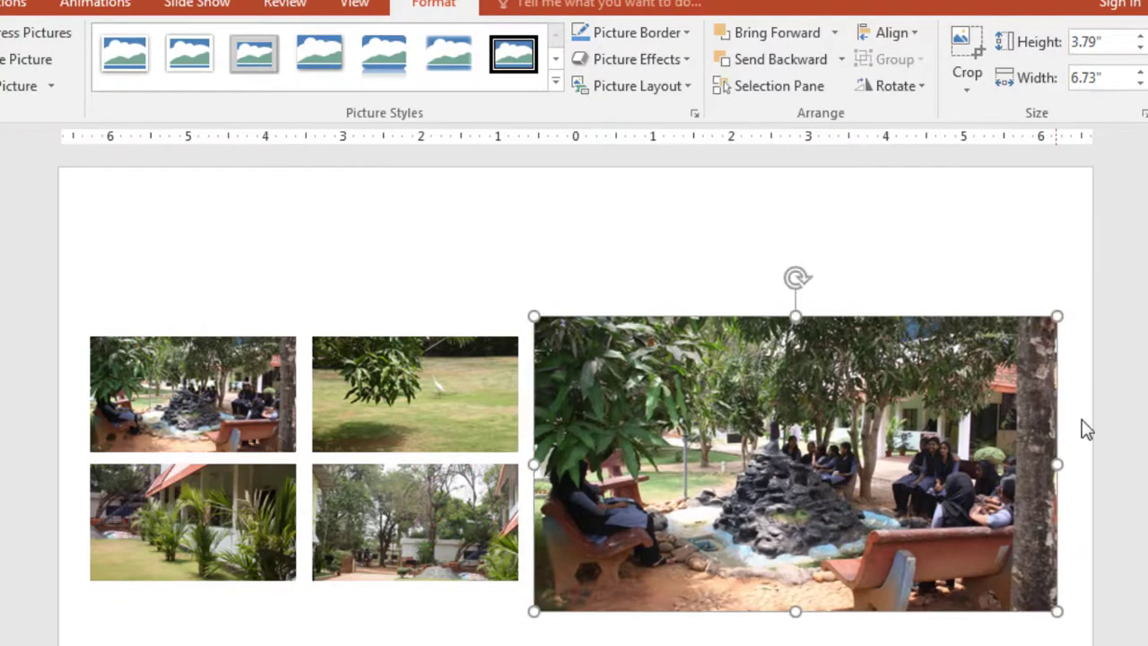
left_click(1140, 404)
left_click_drag(854, 478, 857, 464)
key("alt+n")
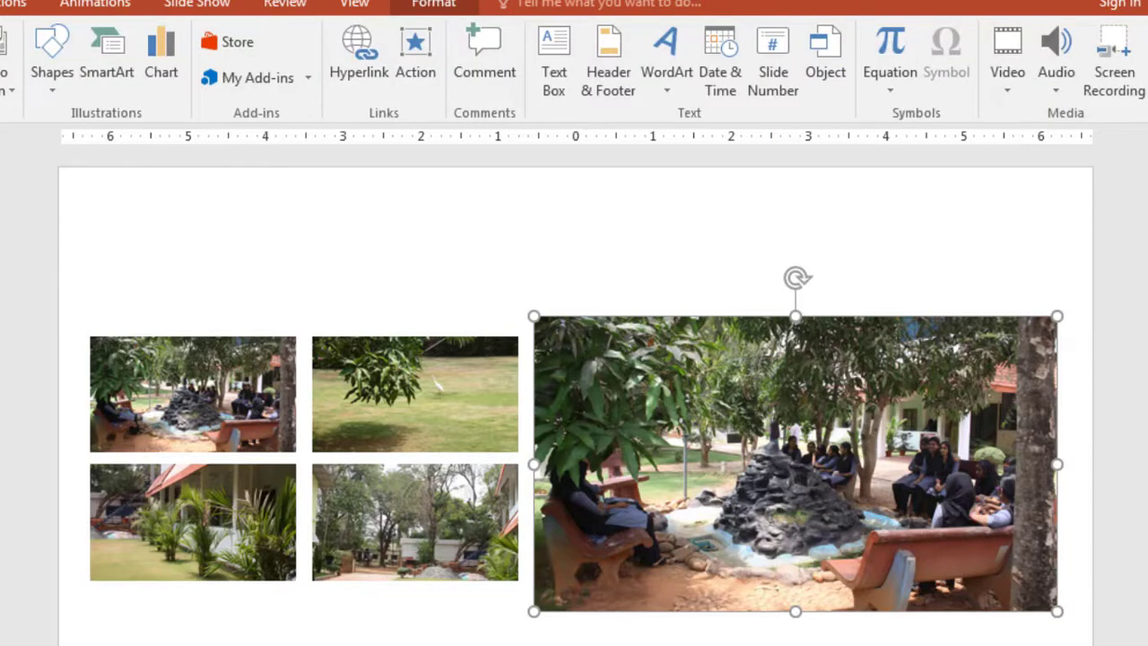
left_click(1076, 395)
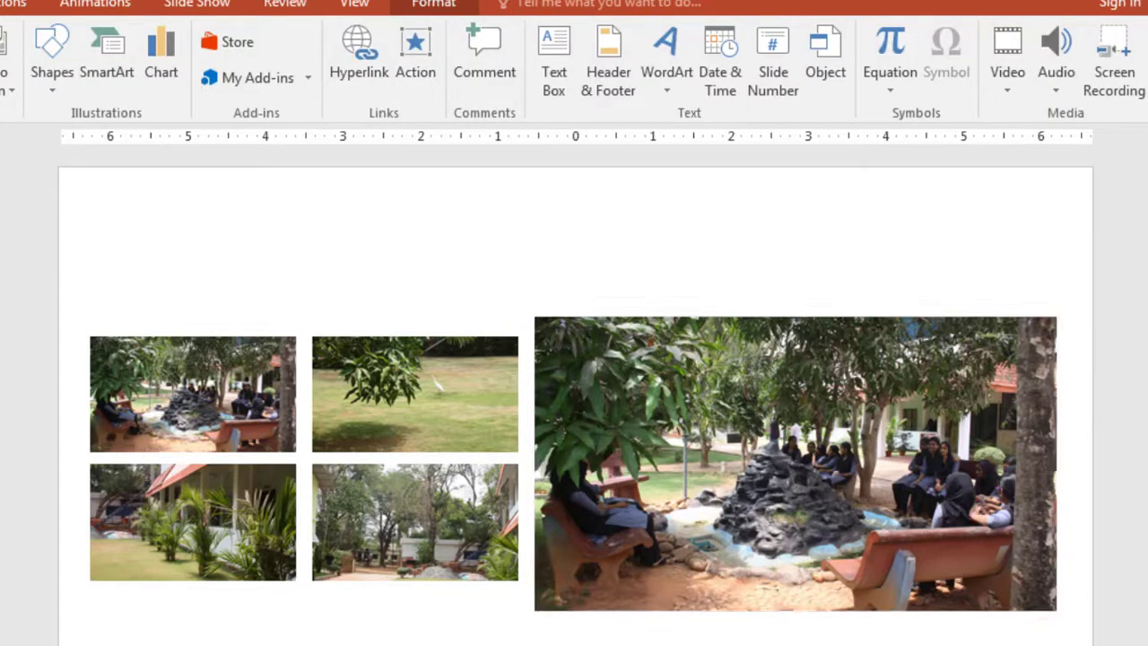
left_click(876, 434)
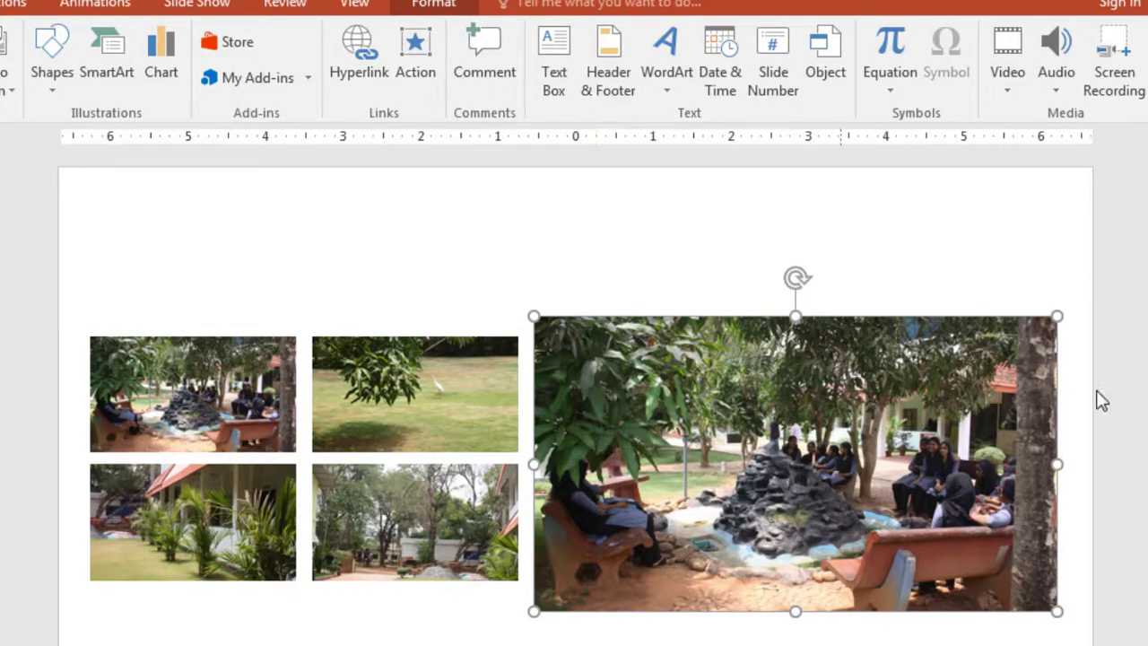
left_click(1065, 438)
left_click(834, 410)
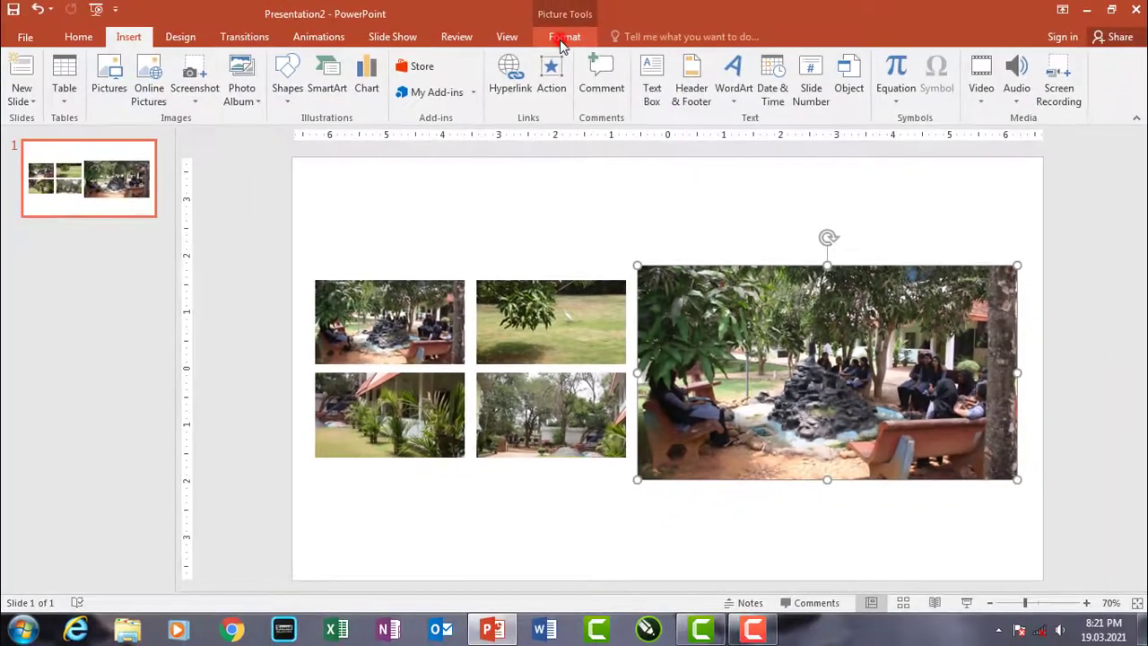
Read the fountain photo's size in Format Picture: height 3.79 in, width 6.73 in
left_click(433, 3)
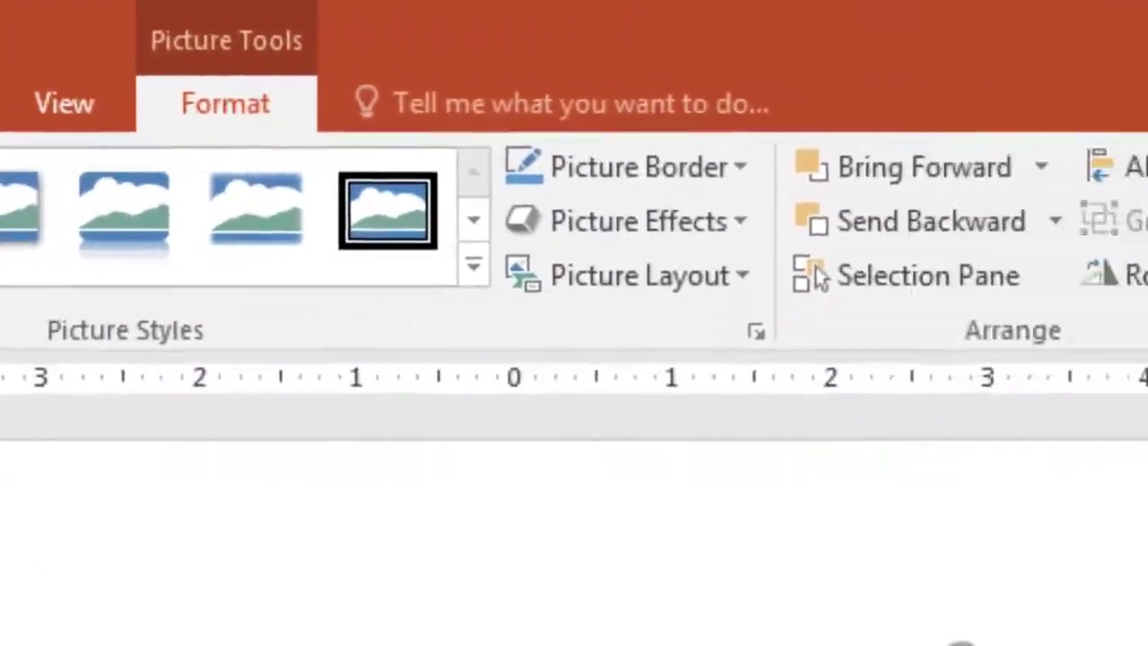
left_click(1135, 131)
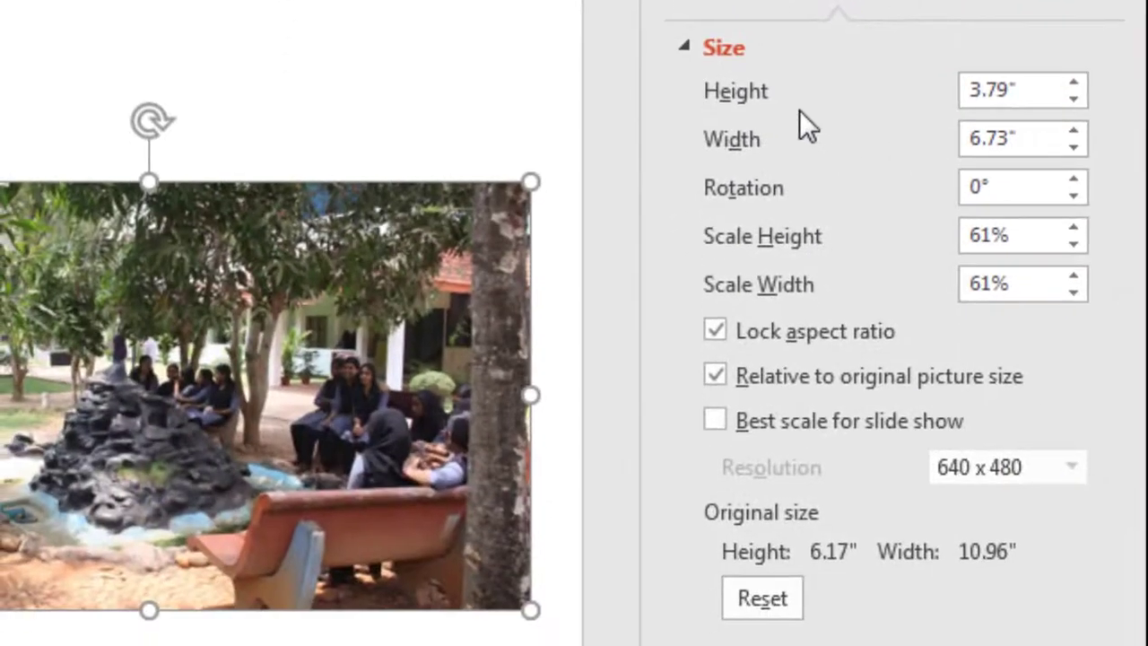
double_click(1040, 138)
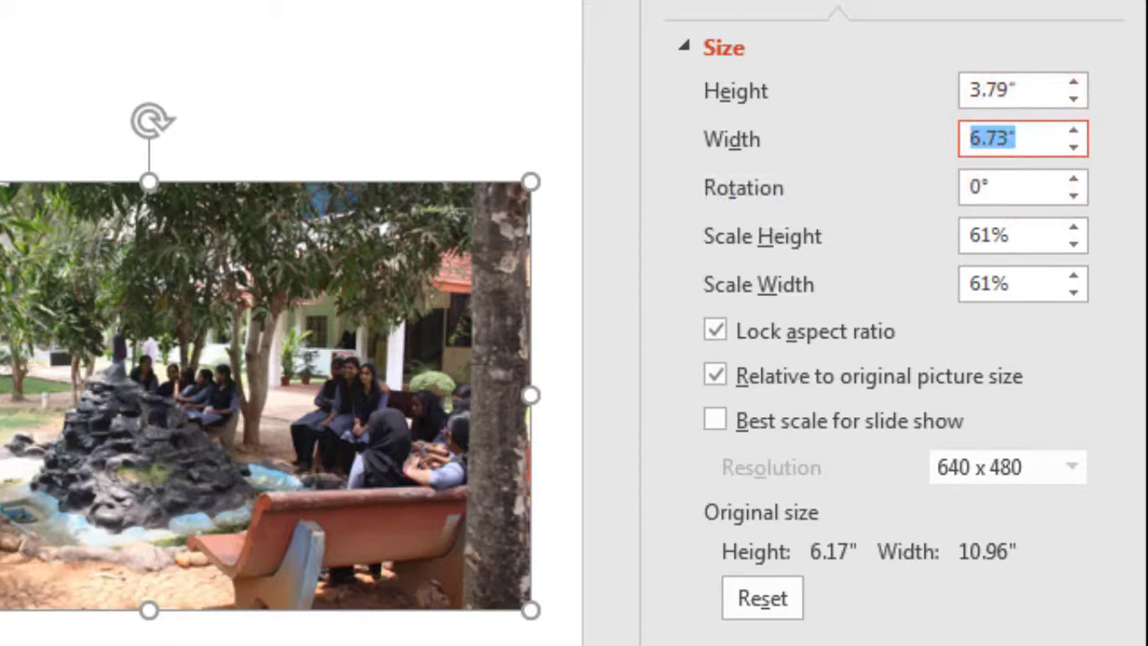
left_click(679, 639)
left_click(1109, 584)
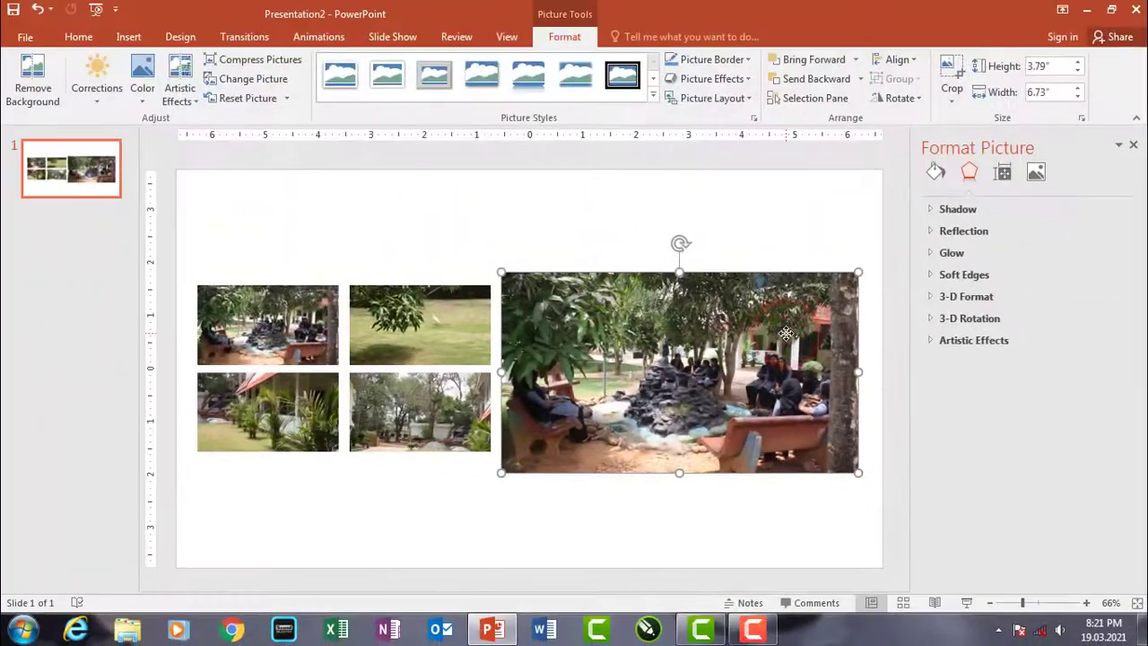
left_click(728, 305)
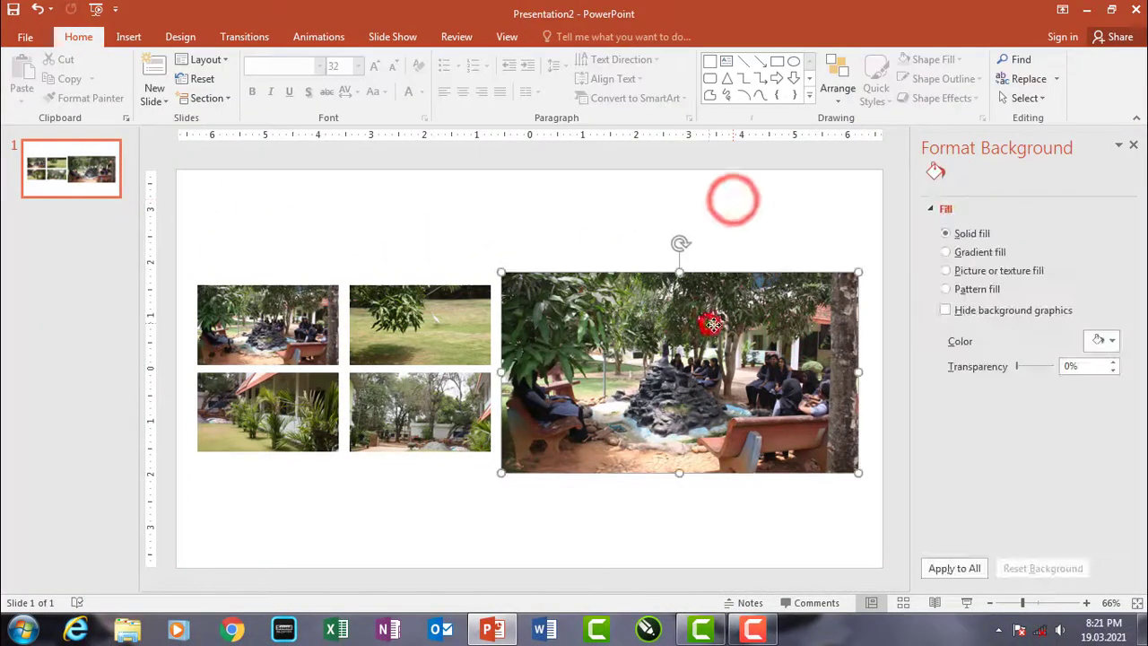
mouse_move(709, 322)
left_mouse_down()
mouse_move(718, 329)
mouse_move(708, 323)
left_mouse_up()
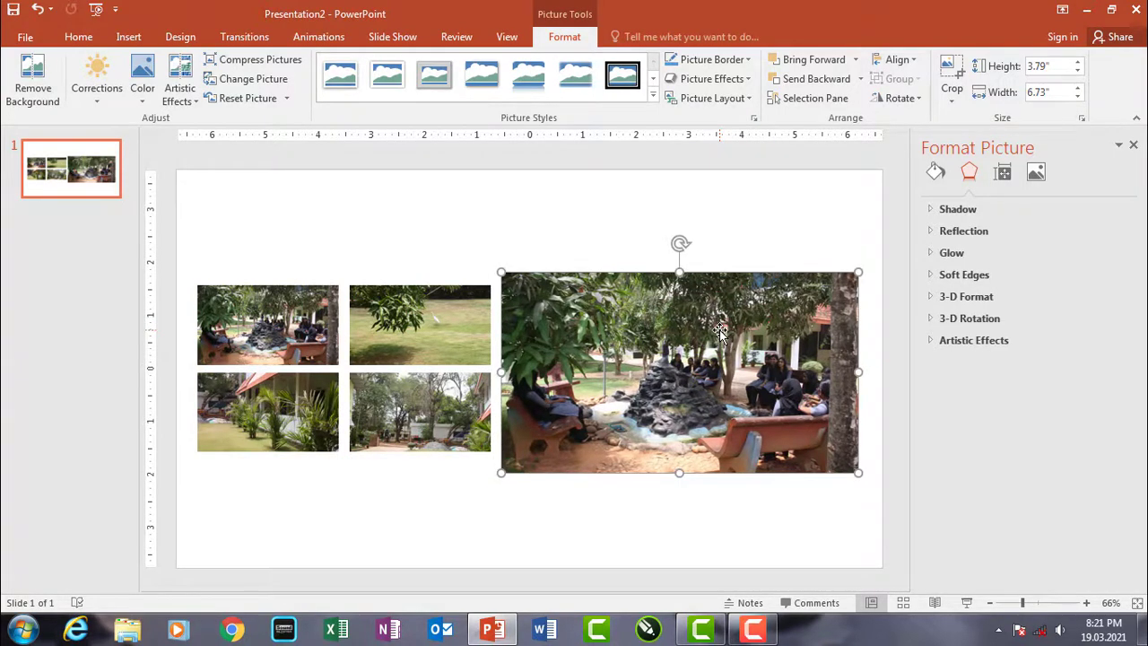
left_click_drag(737, 348, 737, 345)
Launch Notepad from the Windows Run dialog
key("super+r")
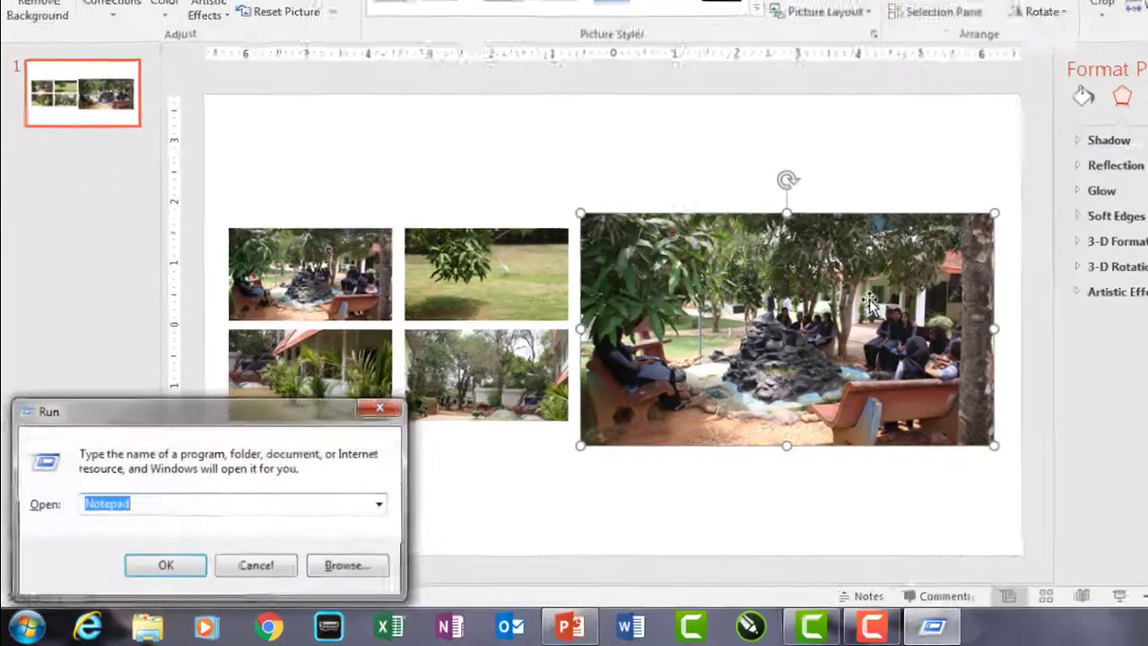
type("Notepad")
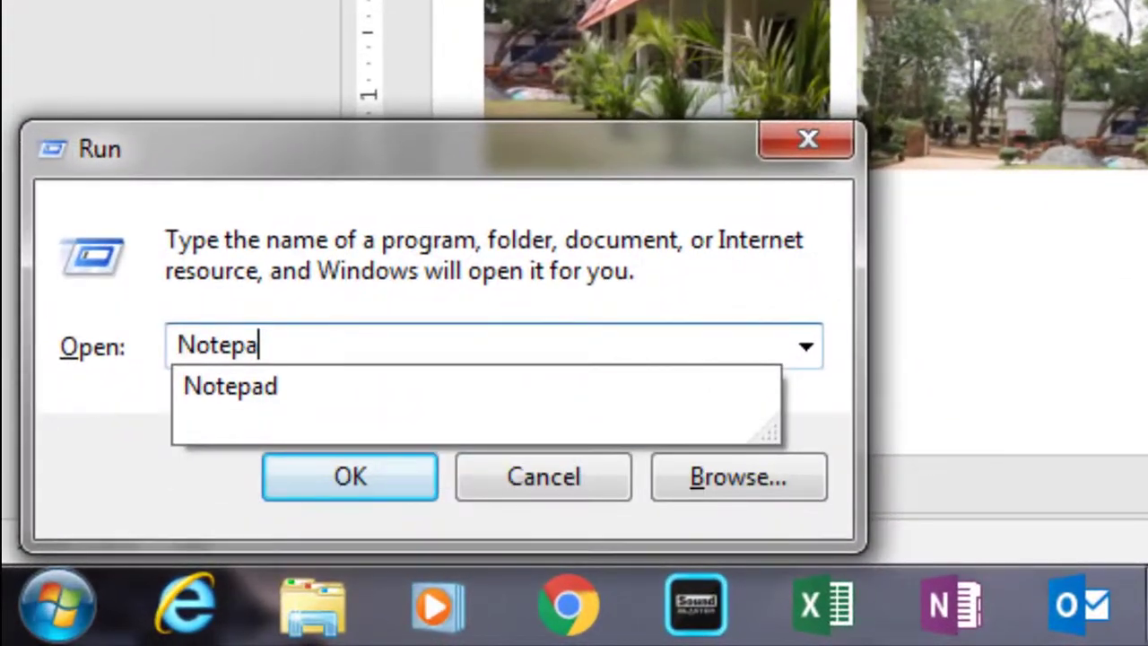
key("Return")
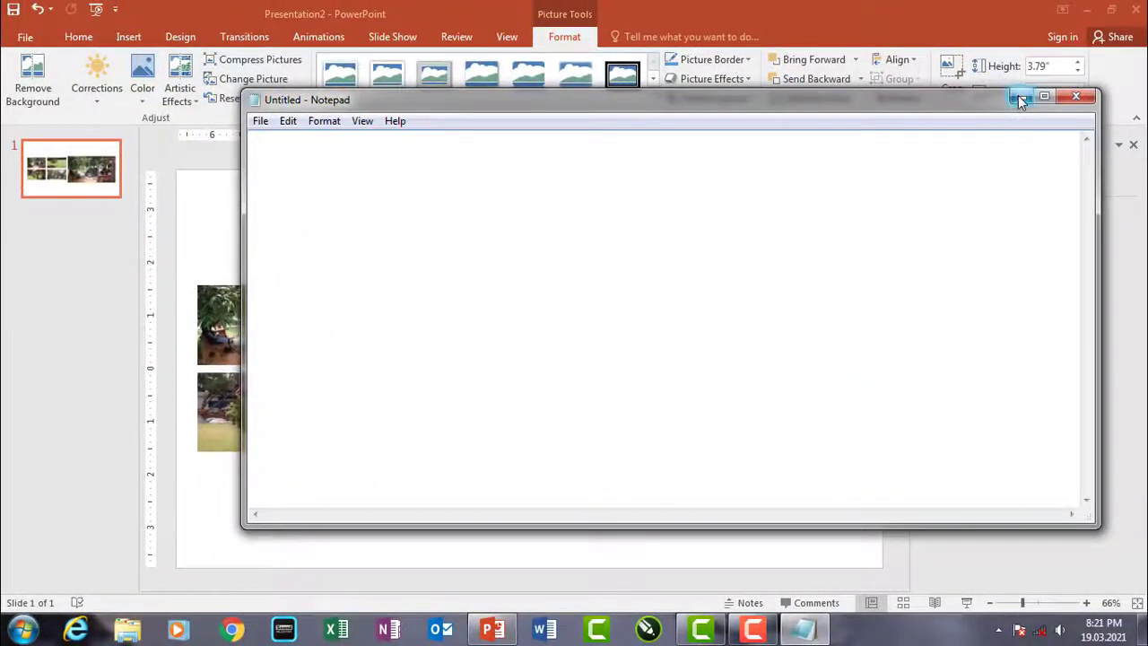
Minimize Notepad and show the fountain photo's size and position settings
left_click(1020, 97)
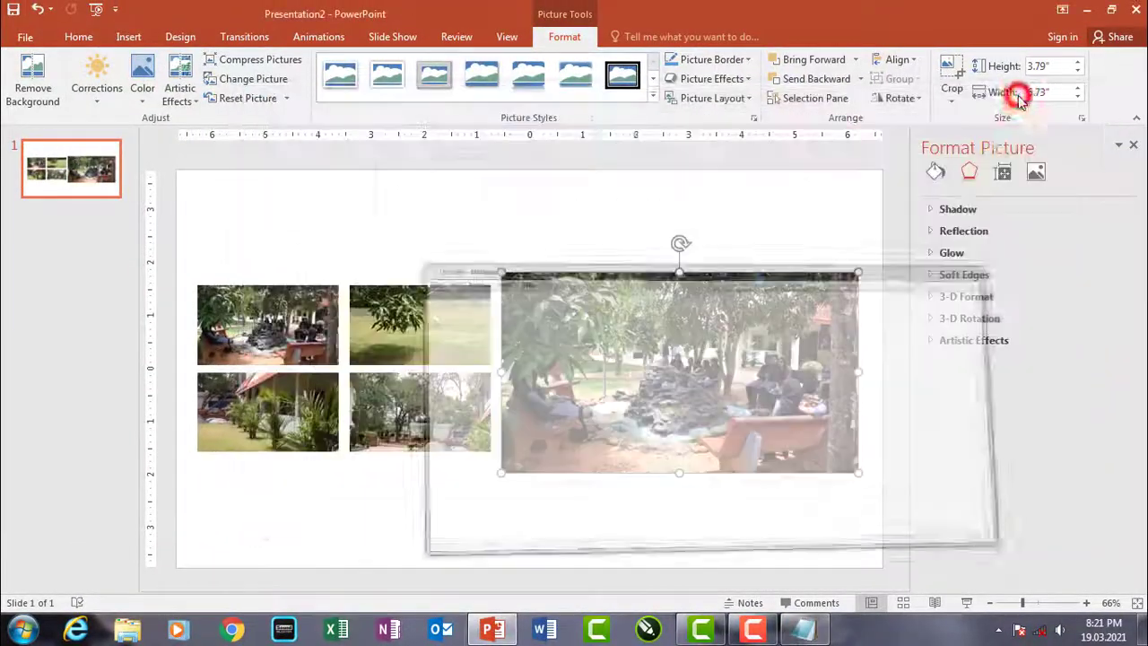
mouse_move(743, 348)
left_mouse_down()
mouse_move(728, 335)
mouse_move(741, 340)
left_mouse_up()
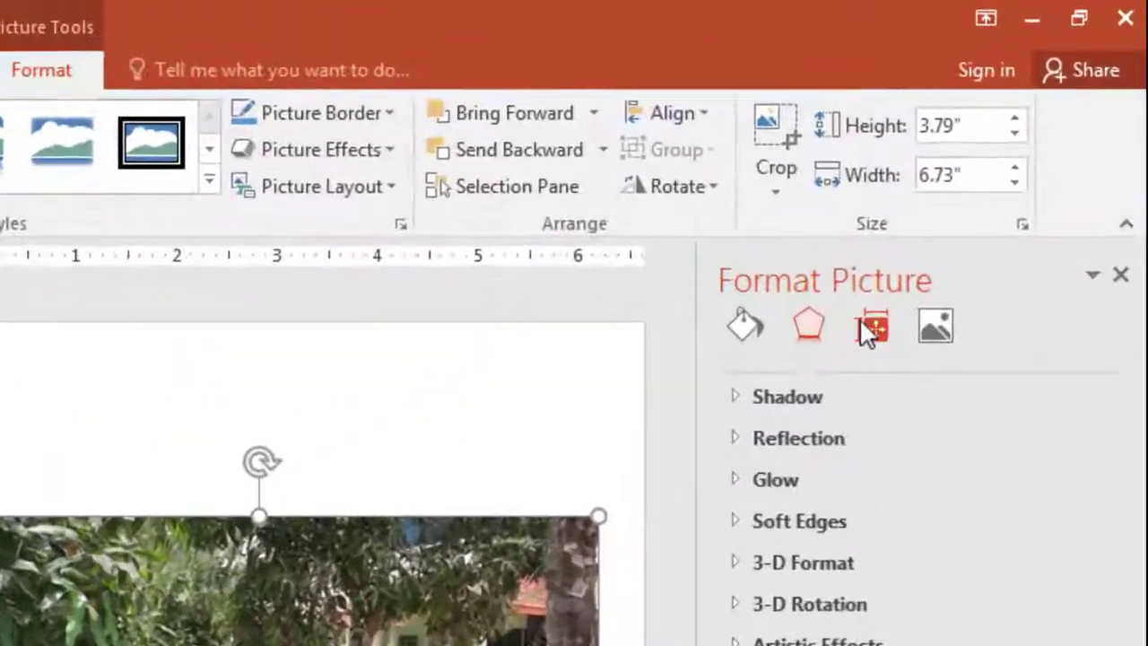
left_click(1003, 171)
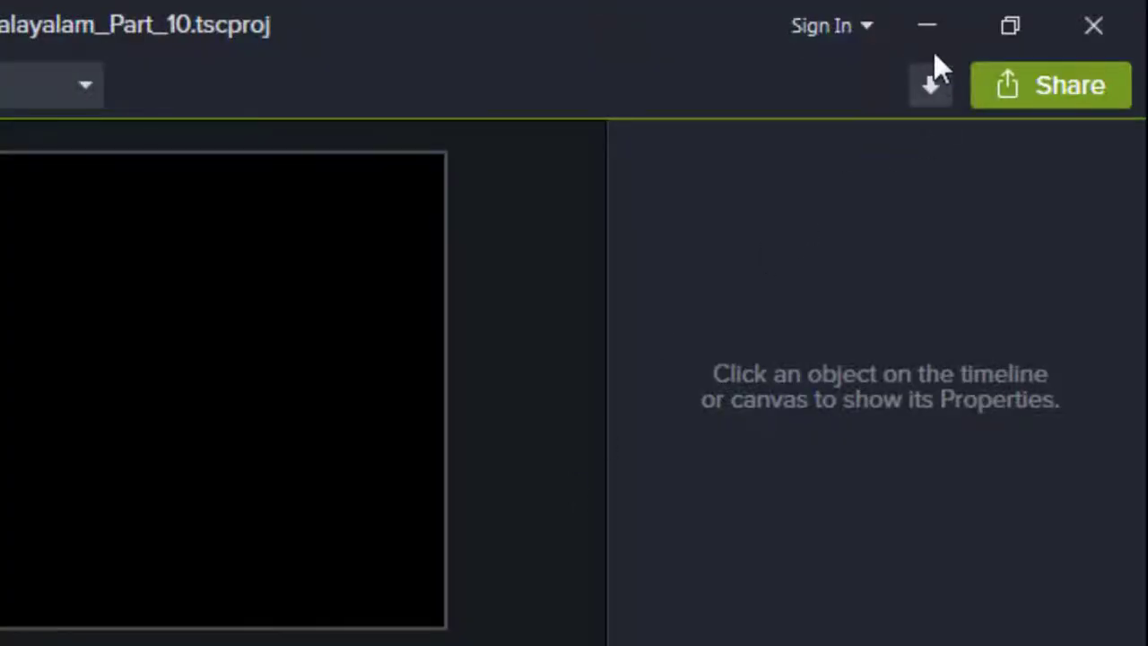
left_click(927, 25)
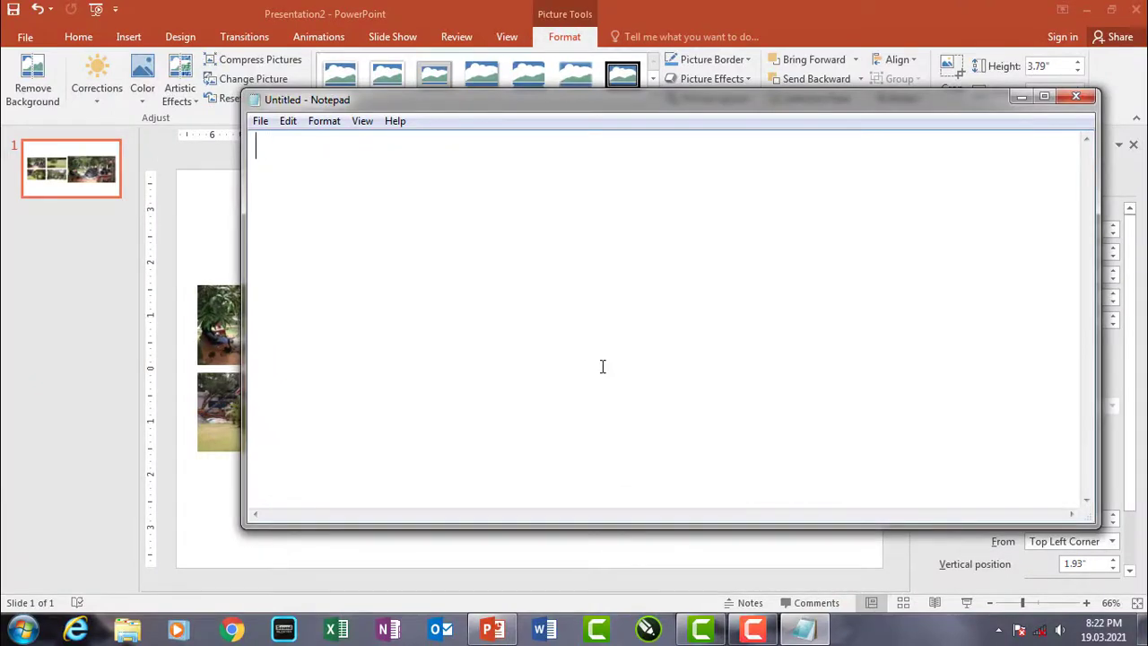
Note the photo's height 3.79 and width 6.73 on separate lines in Notepad
type("3.79")
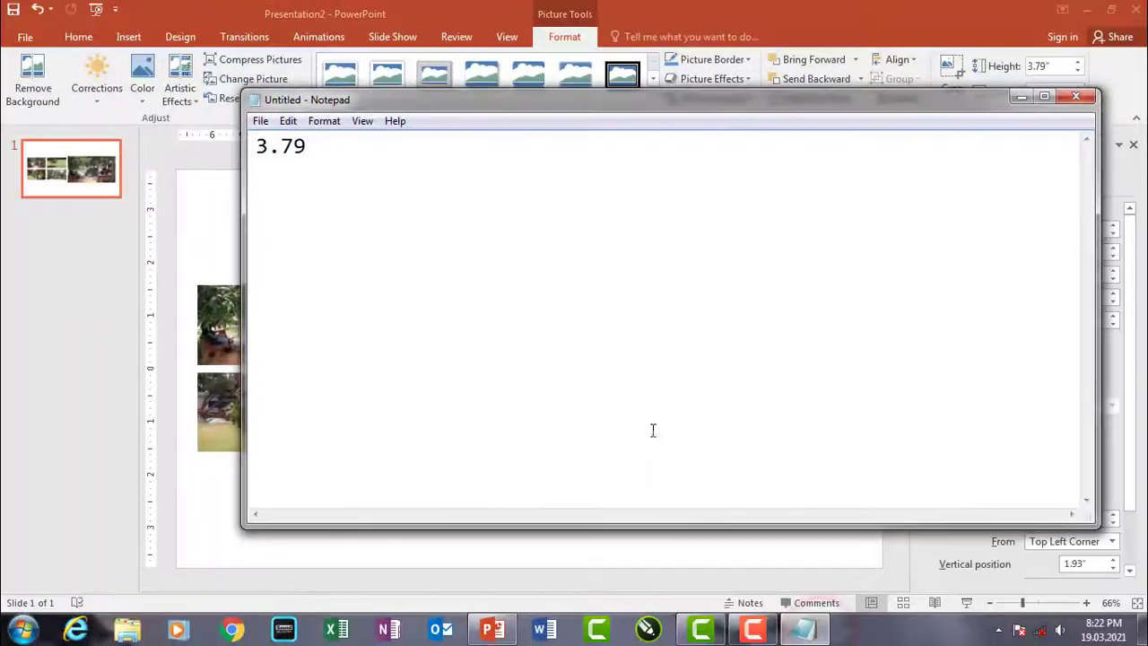
key("Return")
type("6")
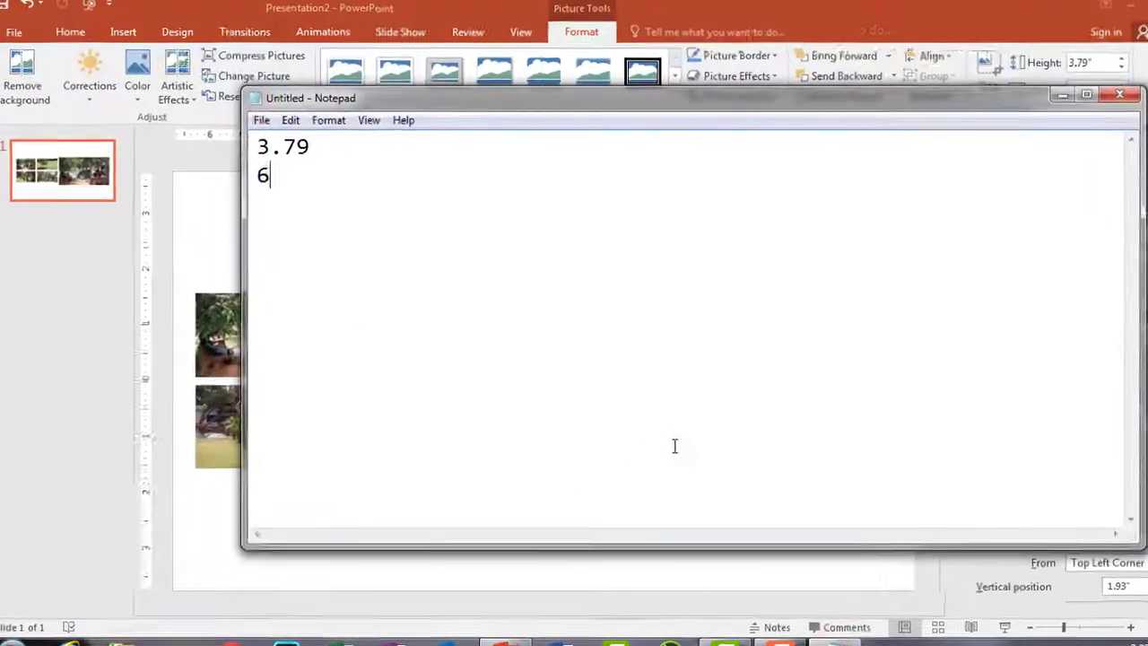
type(".73")
key("Return")
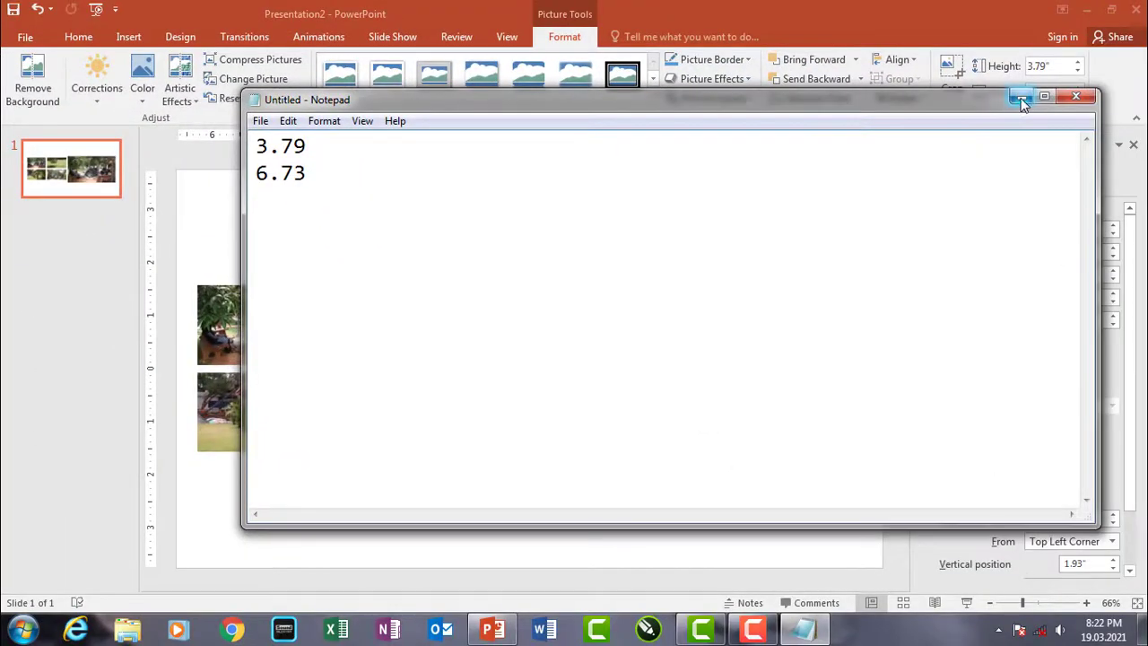
Add the horizontal position 6.14 and vertical position 1.93, reading each from PowerPoint
left_click(1021, 97)
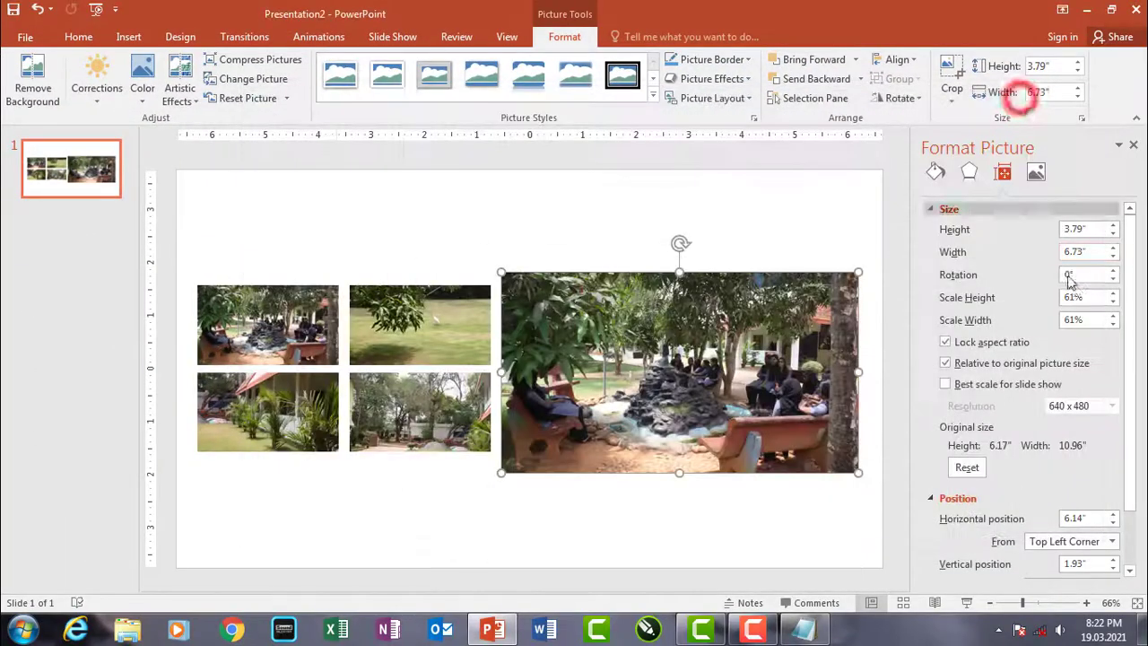
left_click(1130, 320)
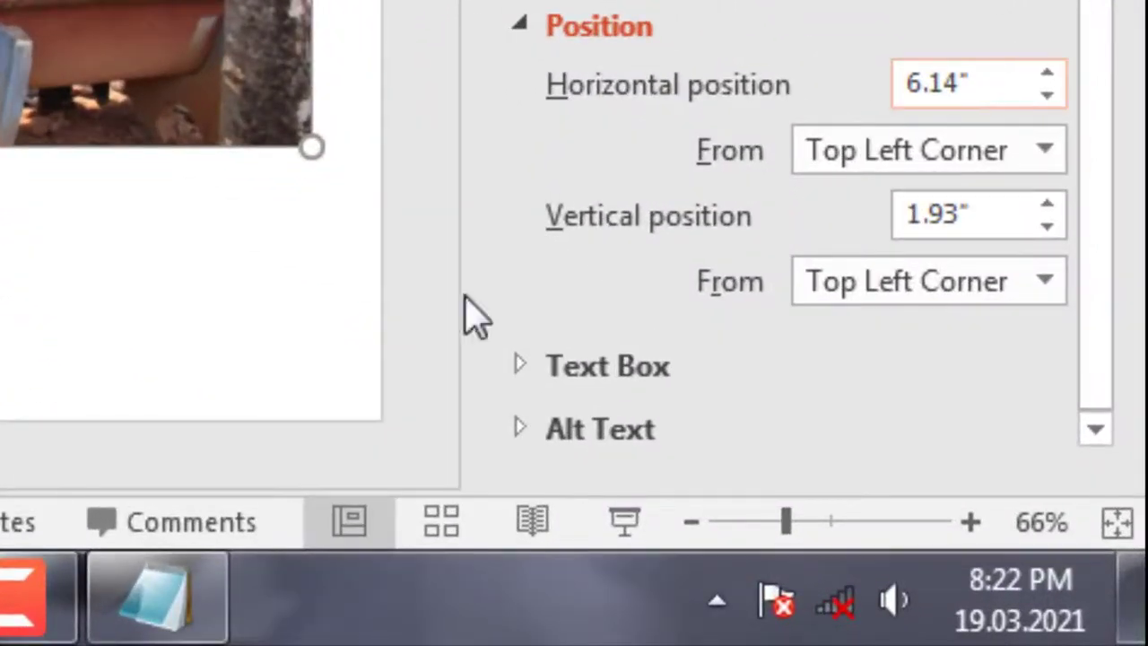
left_click(176, 610)
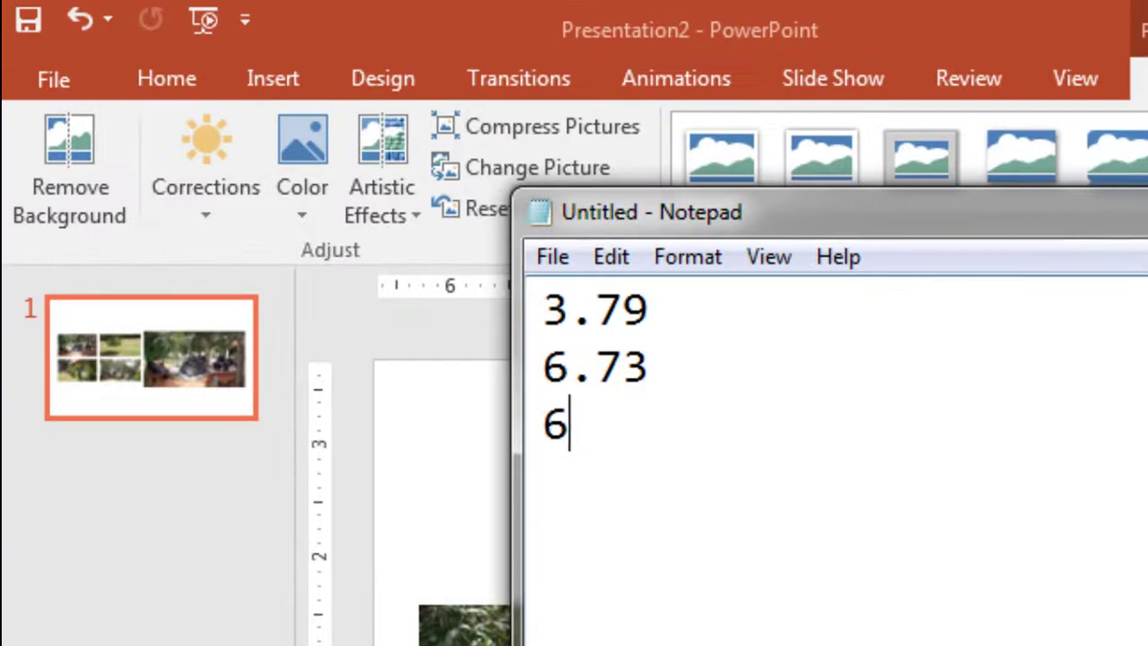
type("6.1")
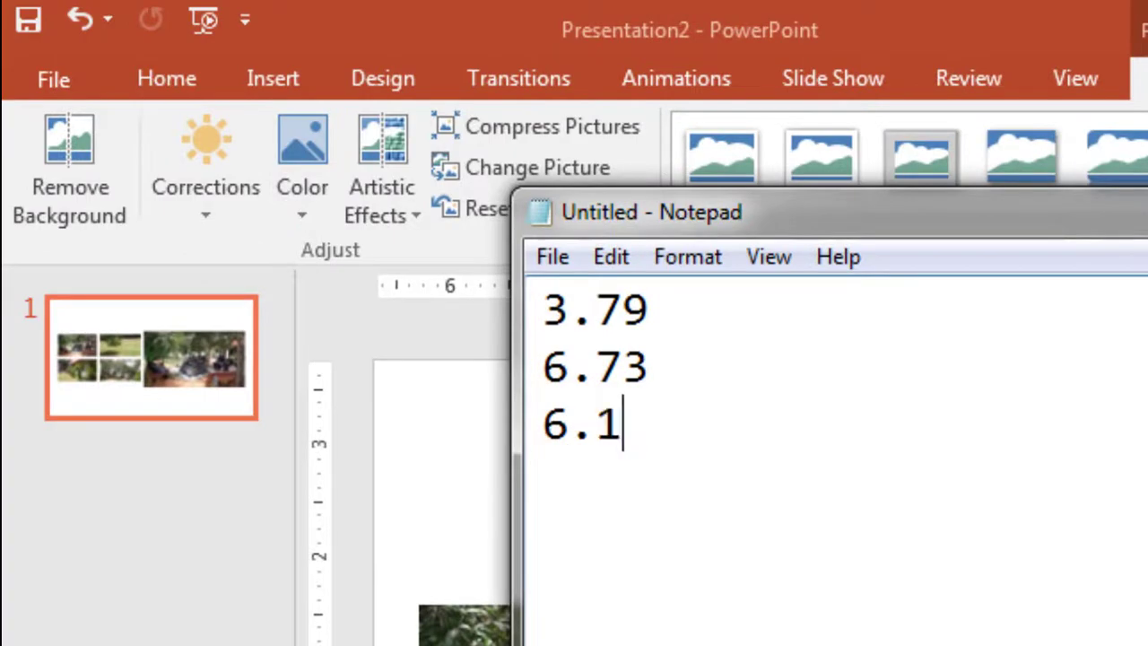
type("4")
key("Return")
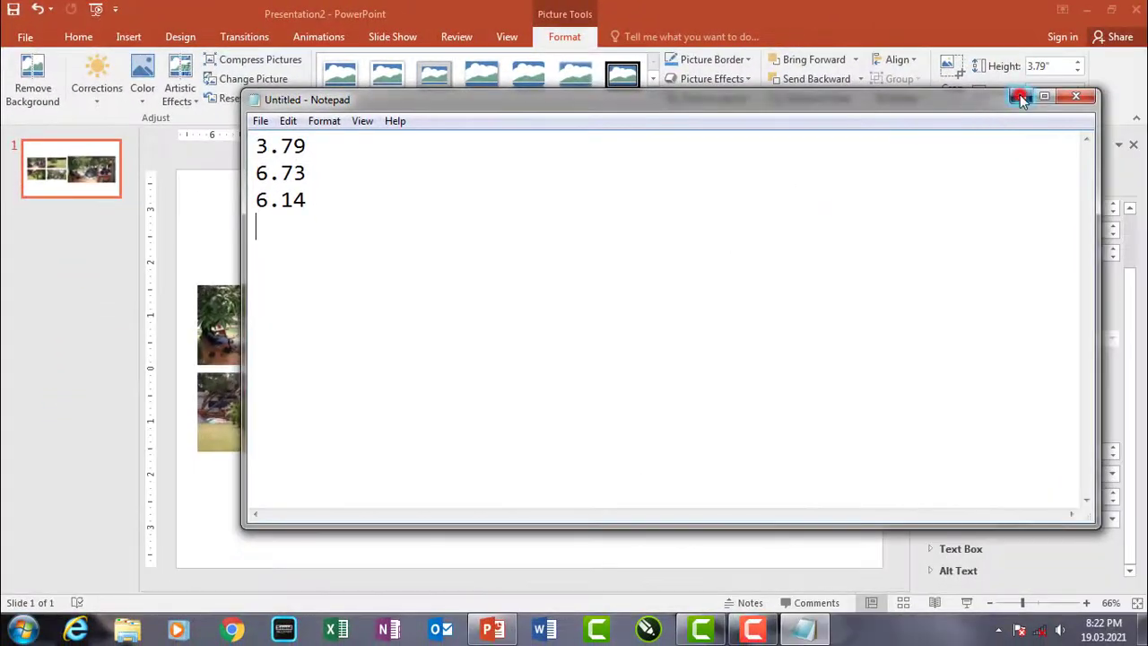
left_click(1020, 97)
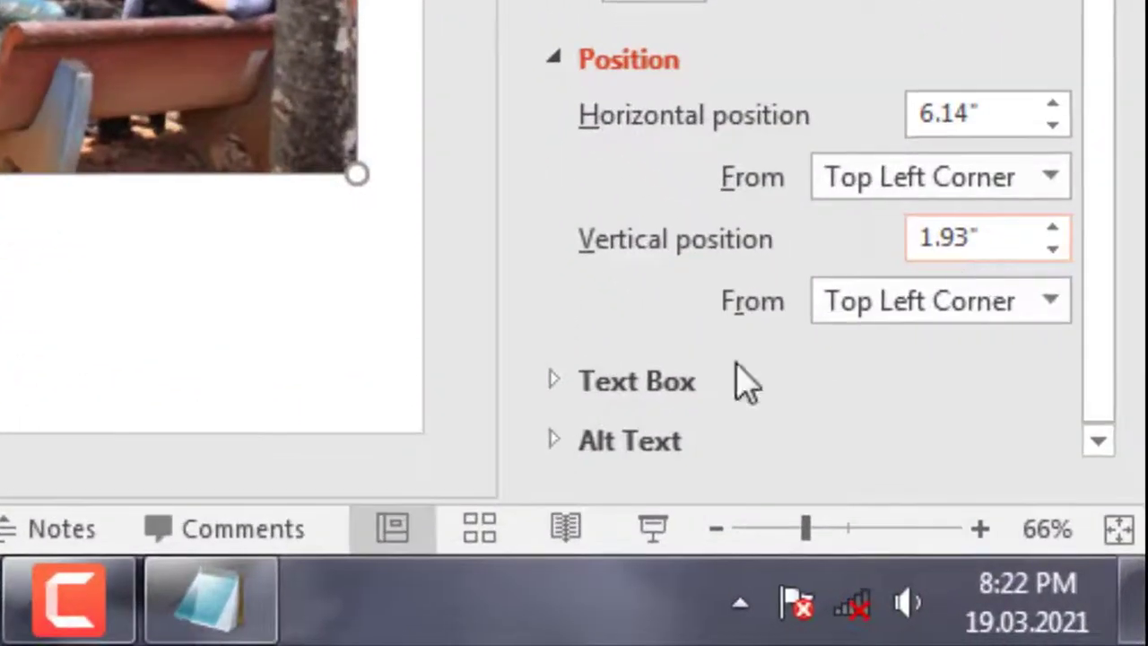
left_click(243, 619)
type("1.93")
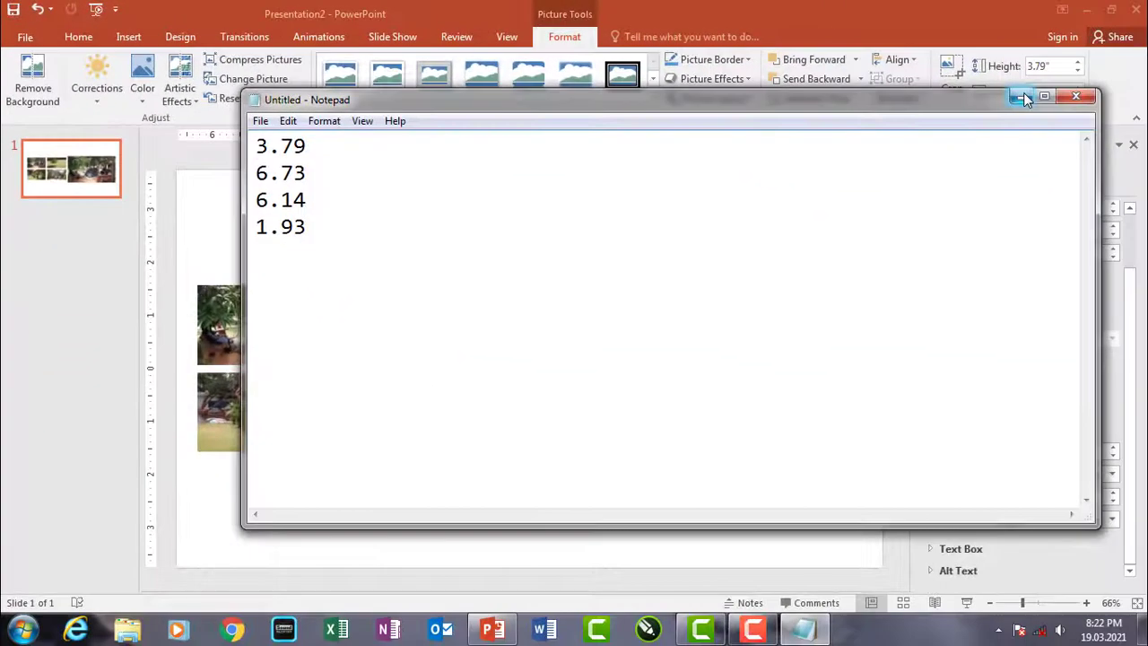
left_click(1022, 97)
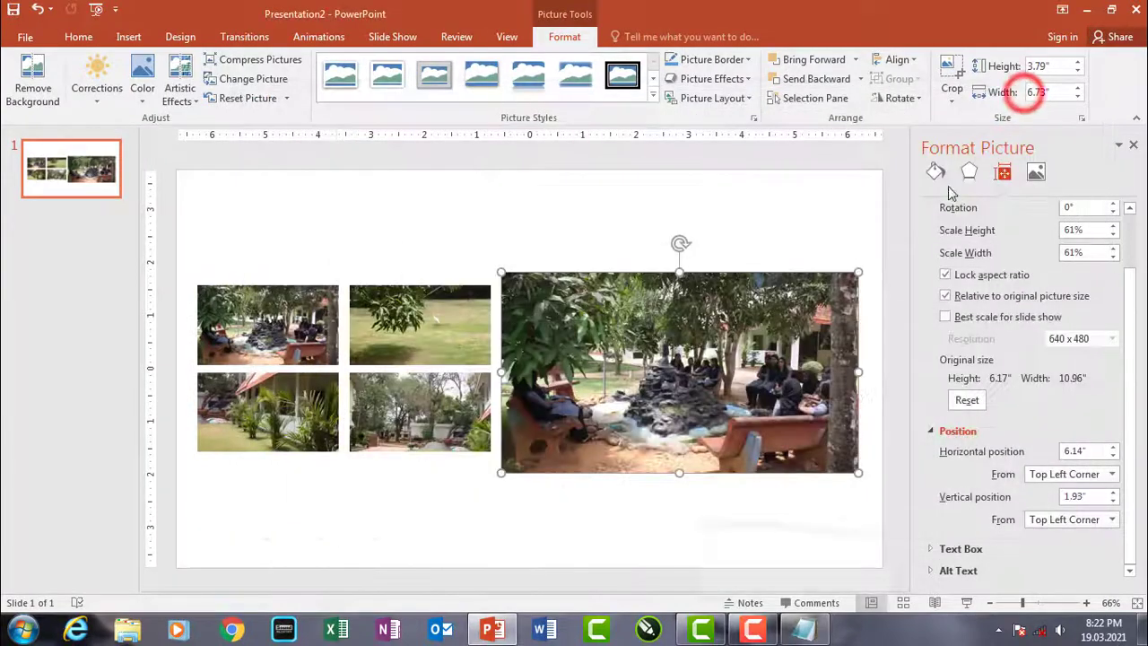
left_click(800, 630)
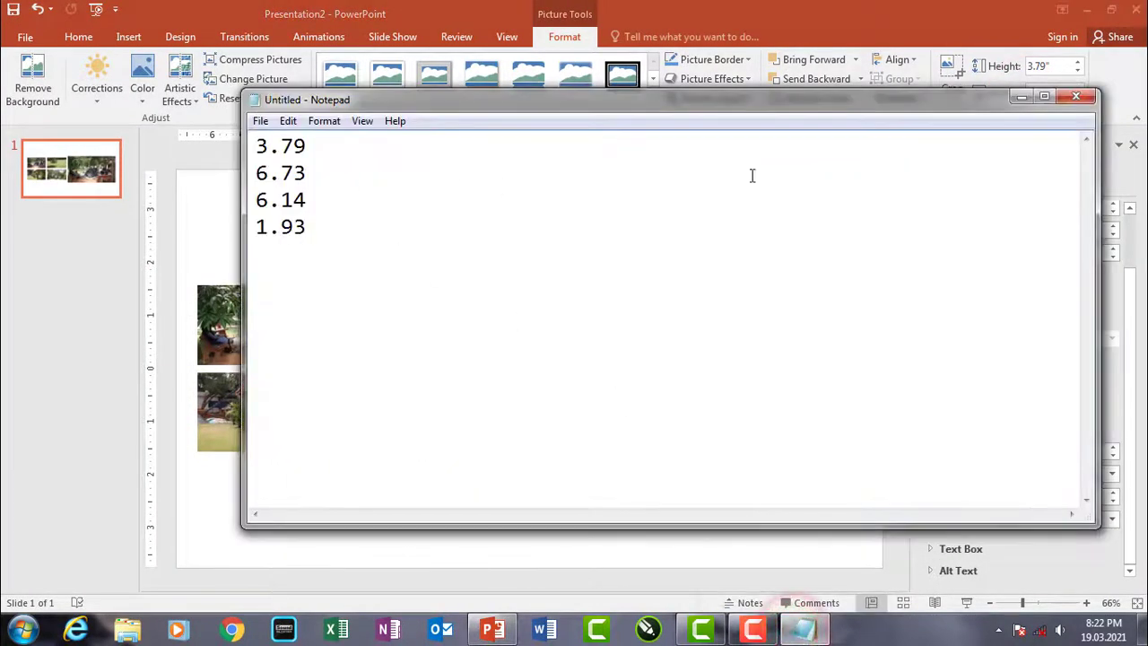
Centre the large fountain photo vertically on the slide
left_click(1021, 98)
left_click_drag(1124, 315, 1130, 240)
left_click_drag(1135, 328, 1135, 383)
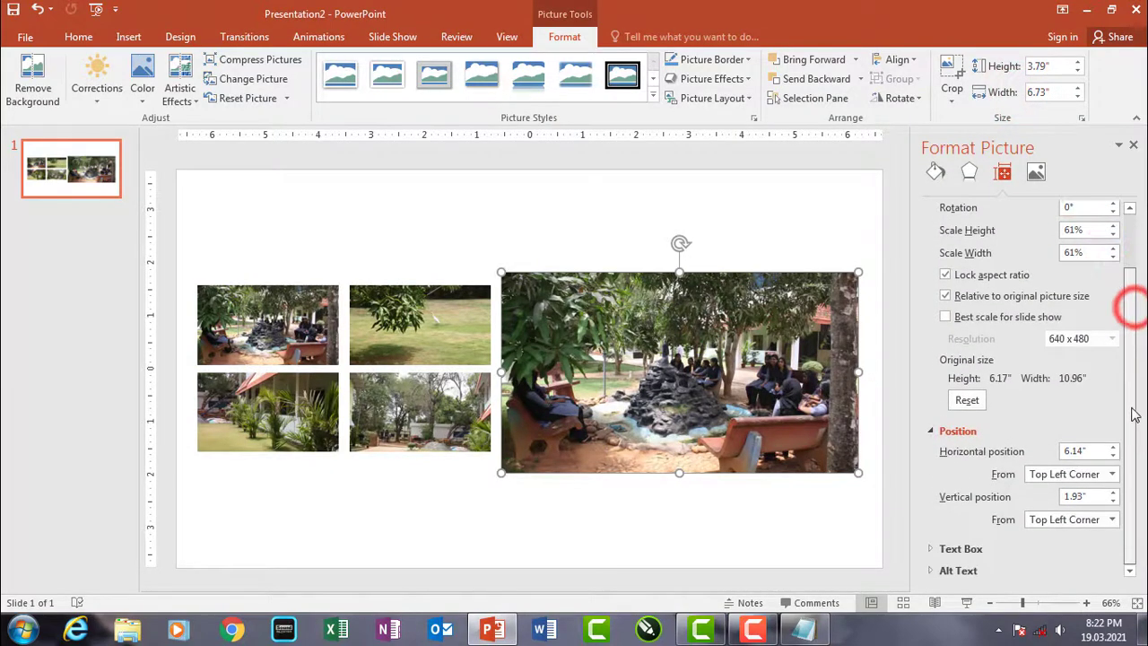
left_click(726, 216)
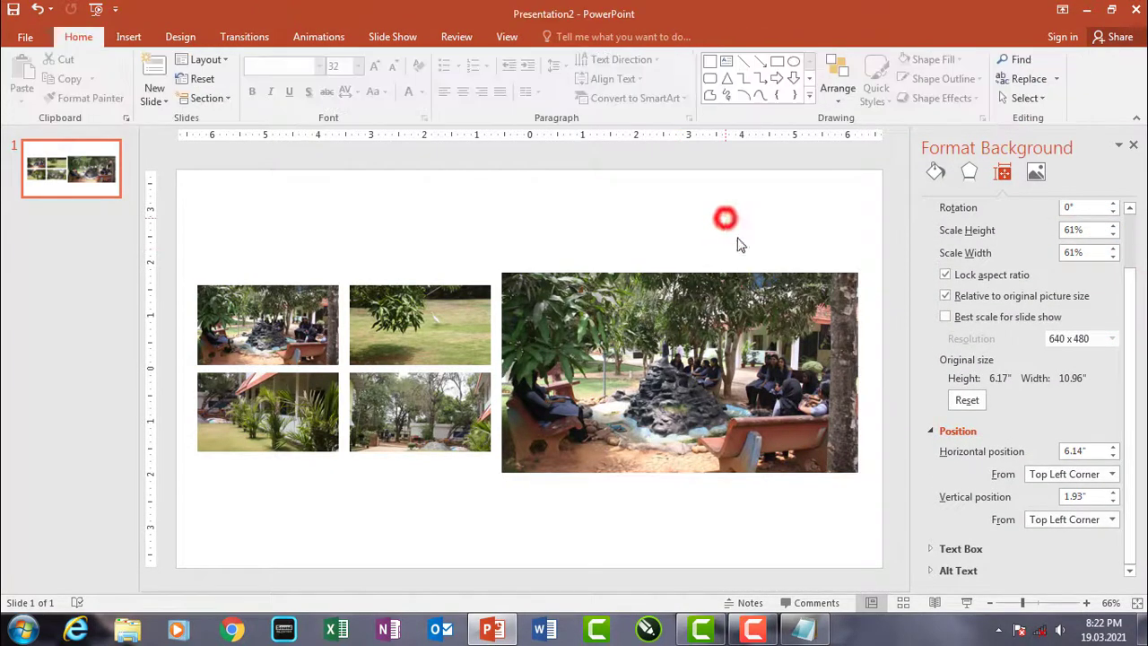
left_click(769, 230)
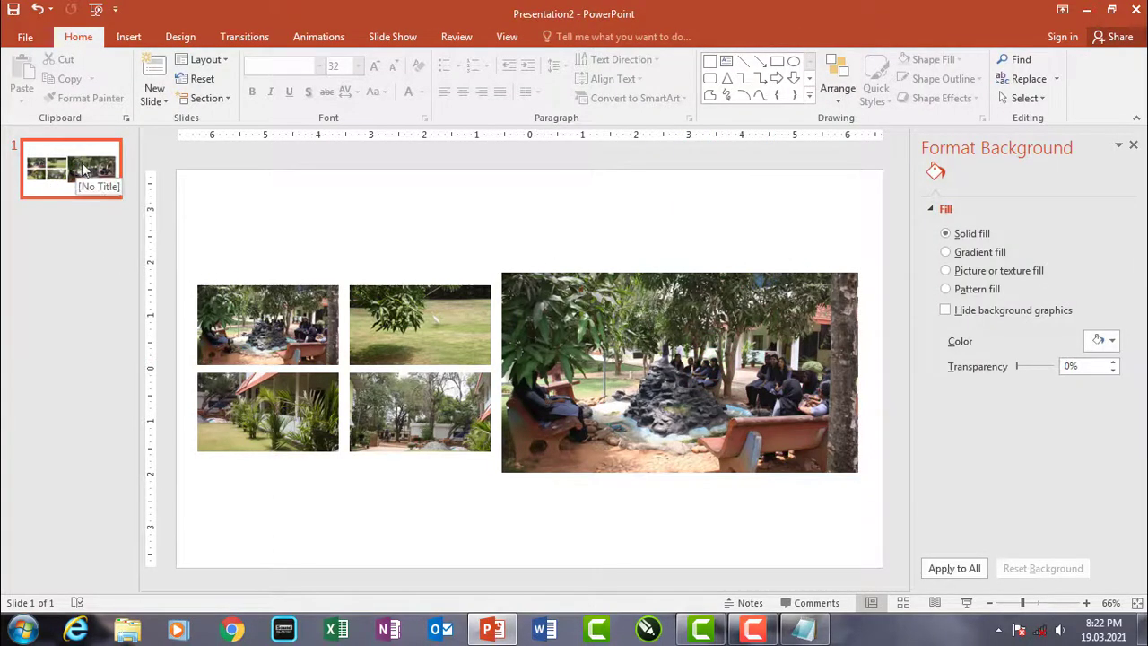
left_click(641, 295)
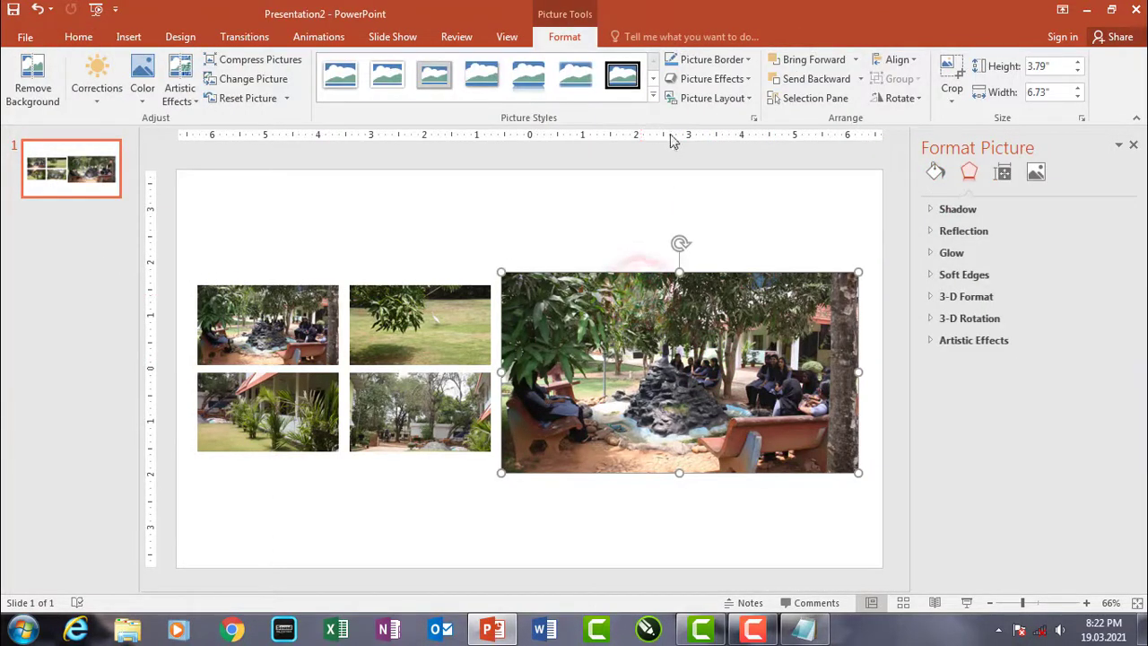
left_click(895, 59)
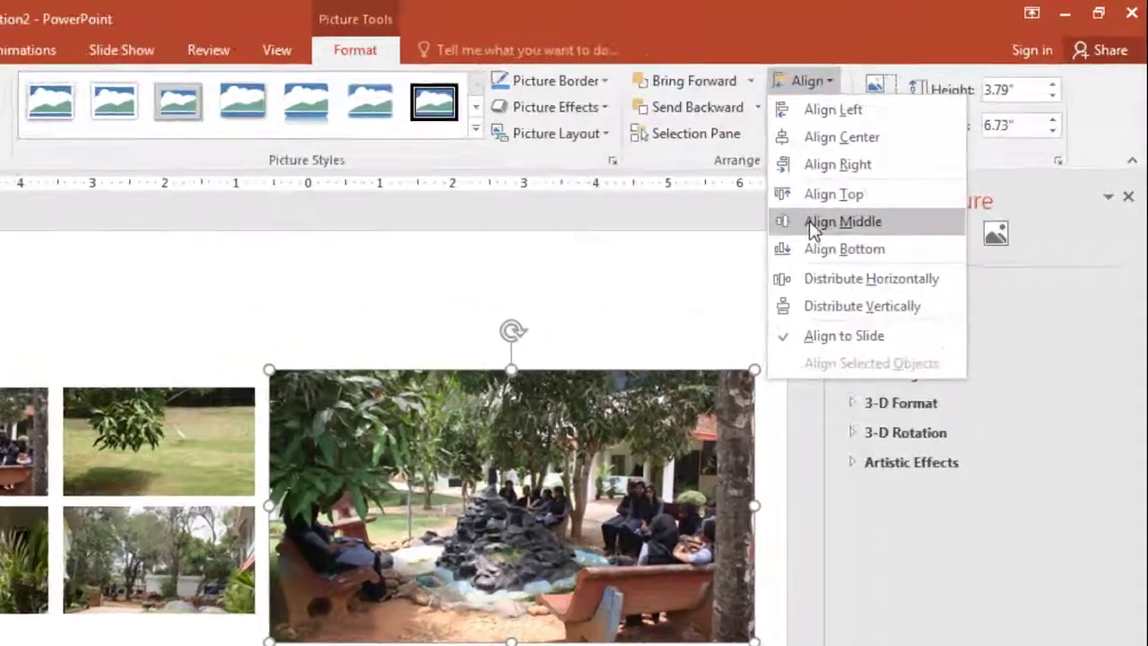
left_click(902, 167)
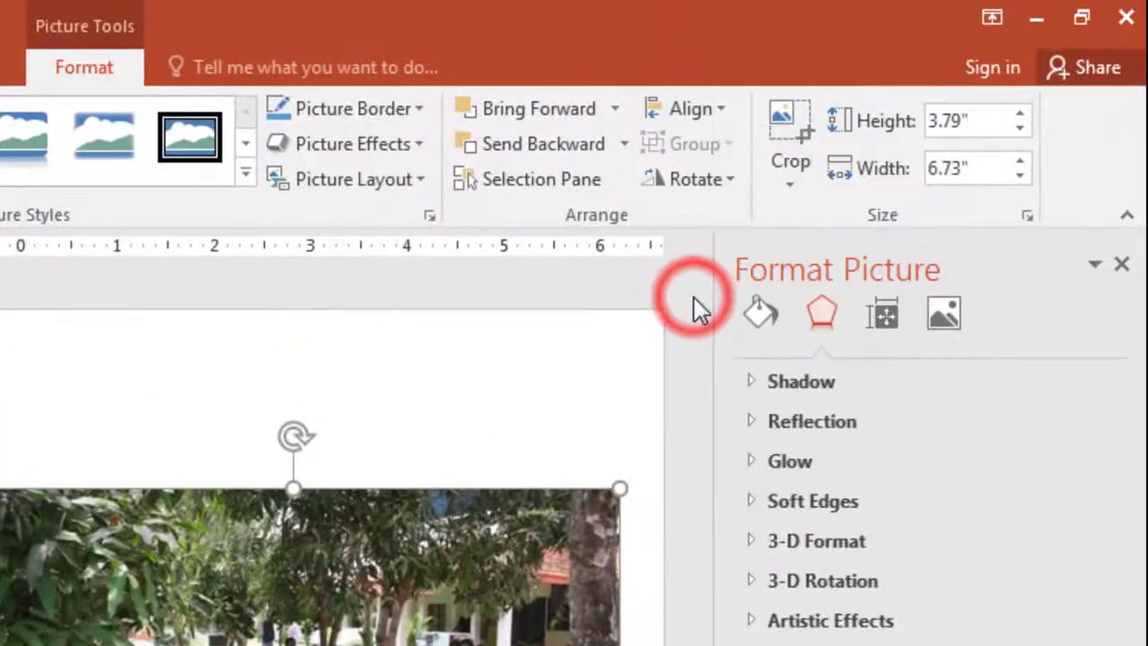
left_click(498, 376)
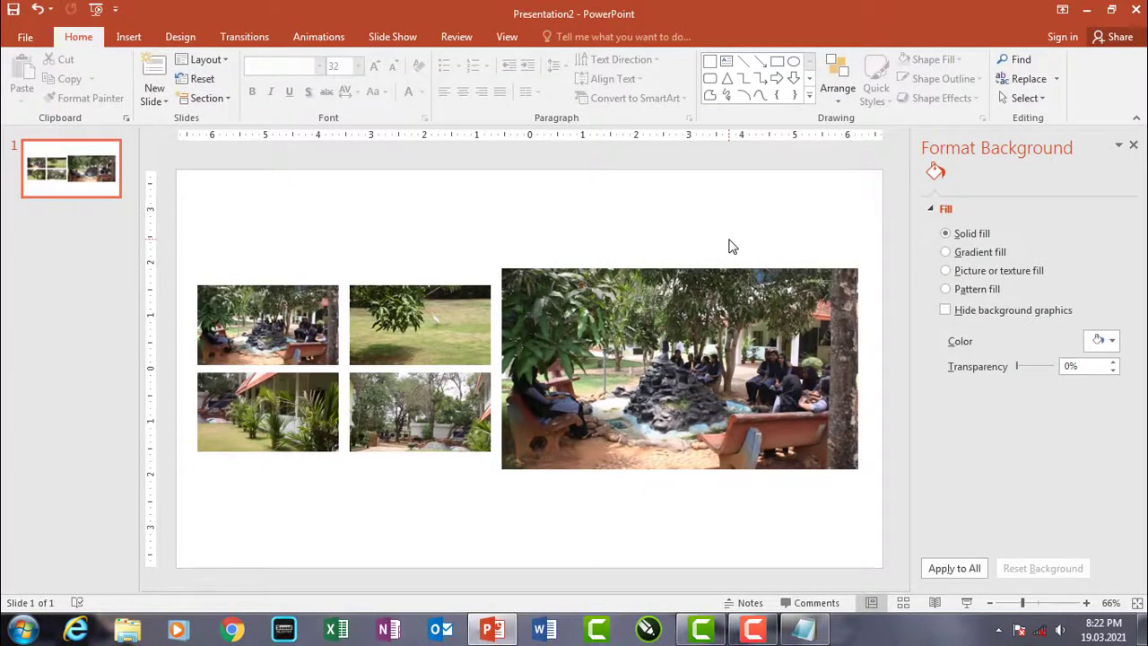
Show the fountain photo's Size and Position values in Format Picture
left_click(804, 338)
left_click(1003, 172)
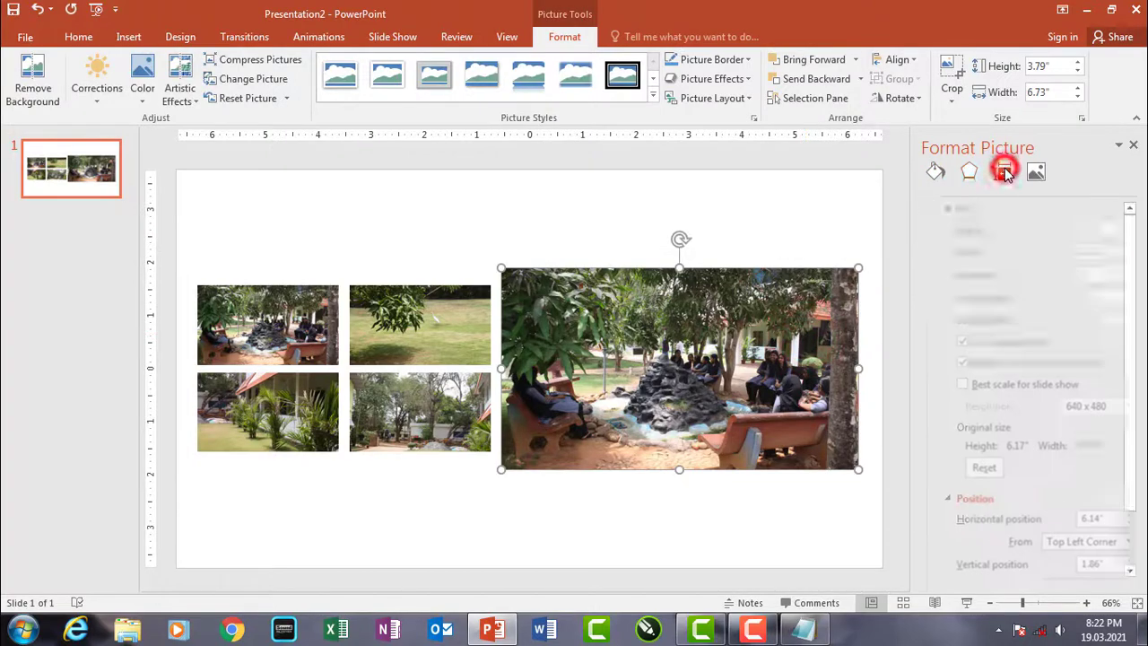
left_click_drag(1134, 265, 1135, 332)
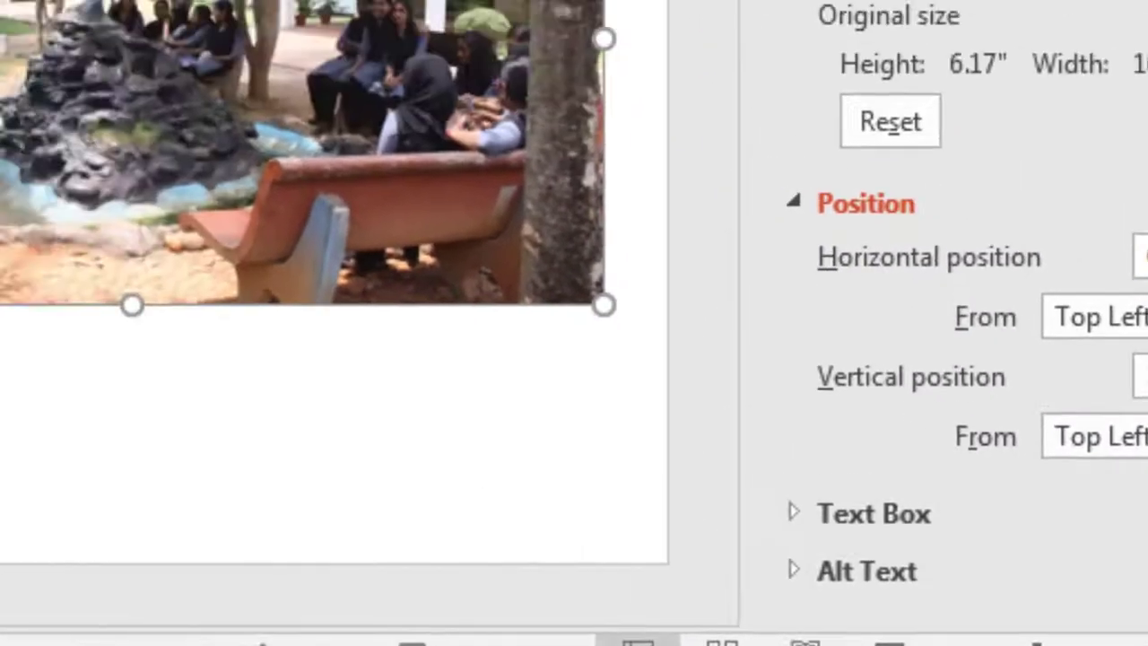
Change the noted vertical position in Notepad from 1.93 to 1.86
left_click(201, 599)
double_click(529, 343)
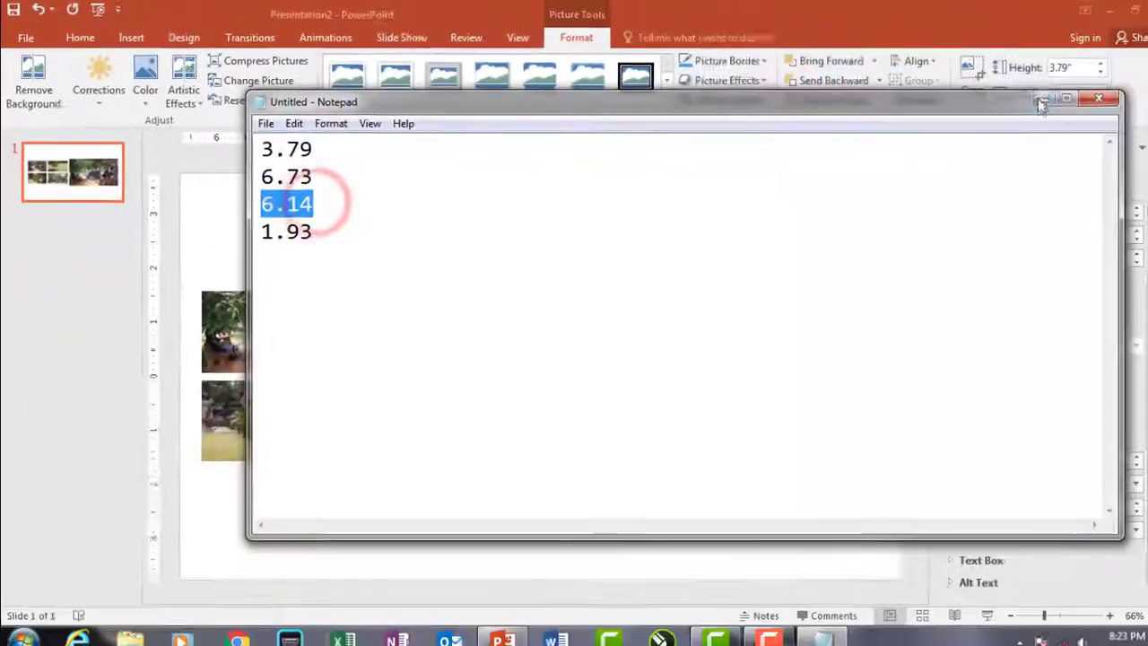
left_click(1017, 95)
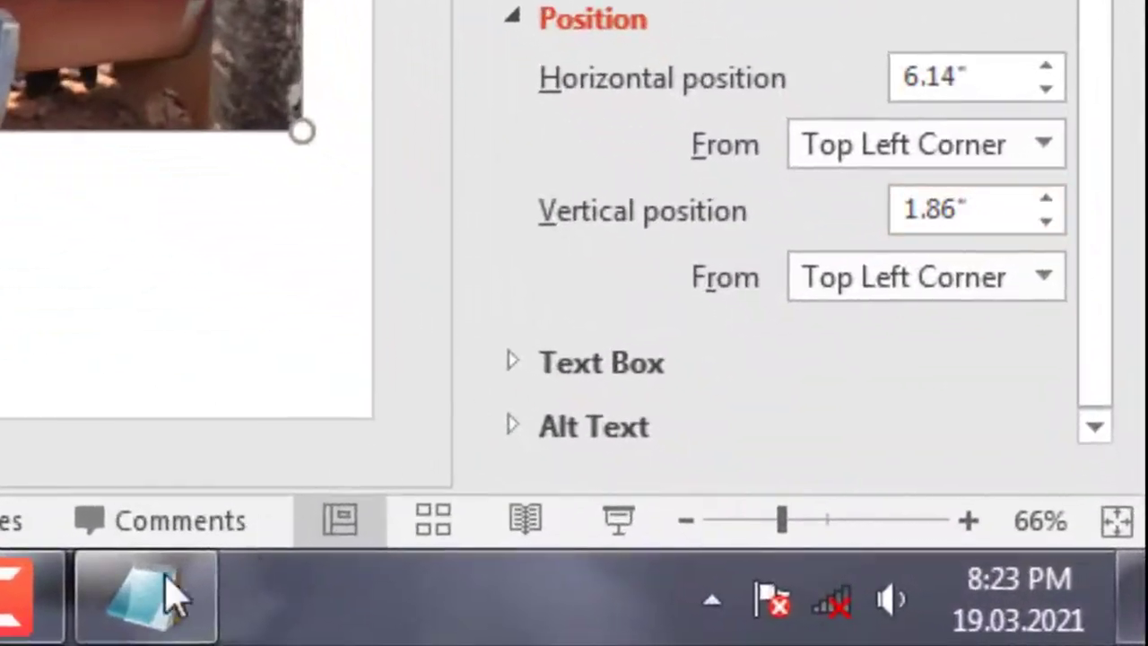
left_click(679, 621)
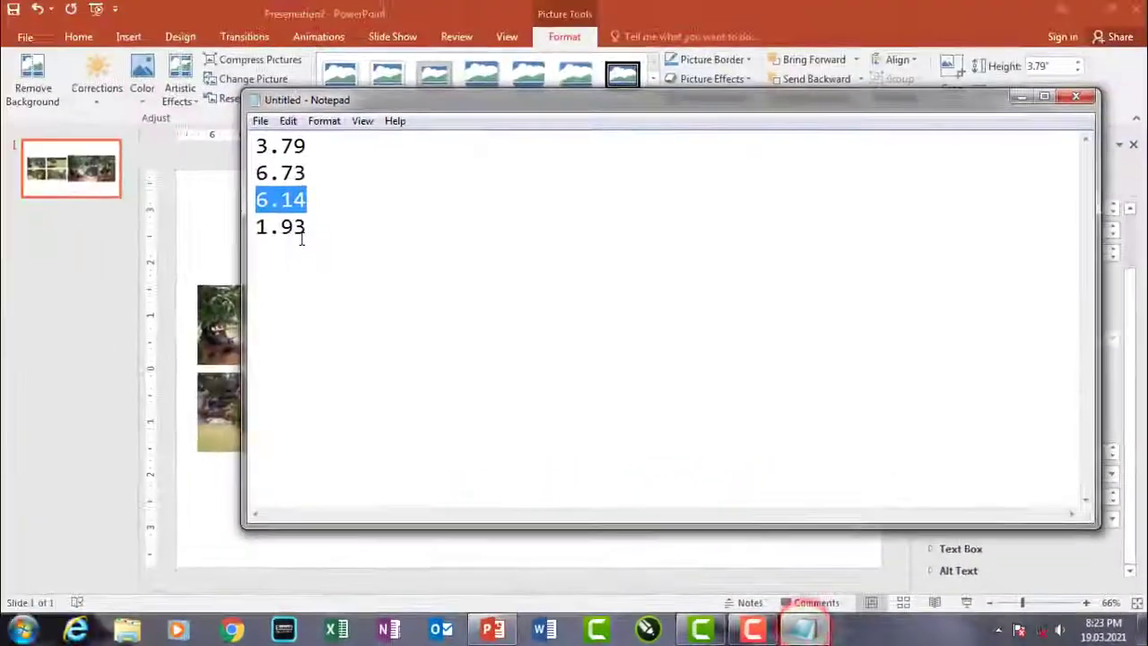
left_click_drag(283, 228, 306, 228)
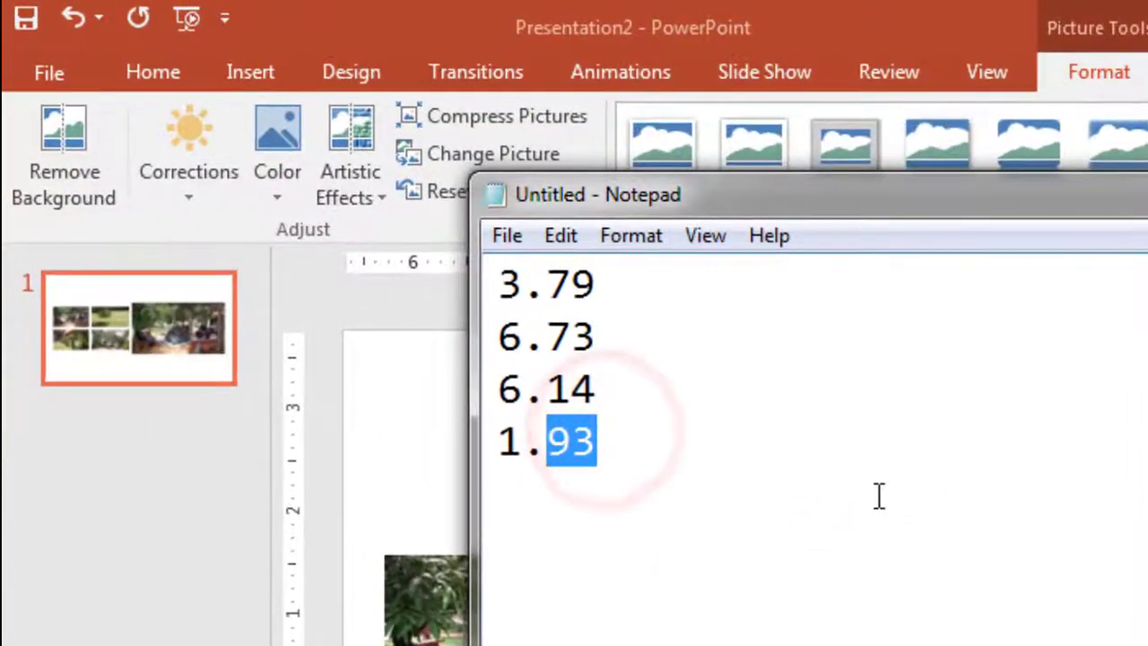
type("86")
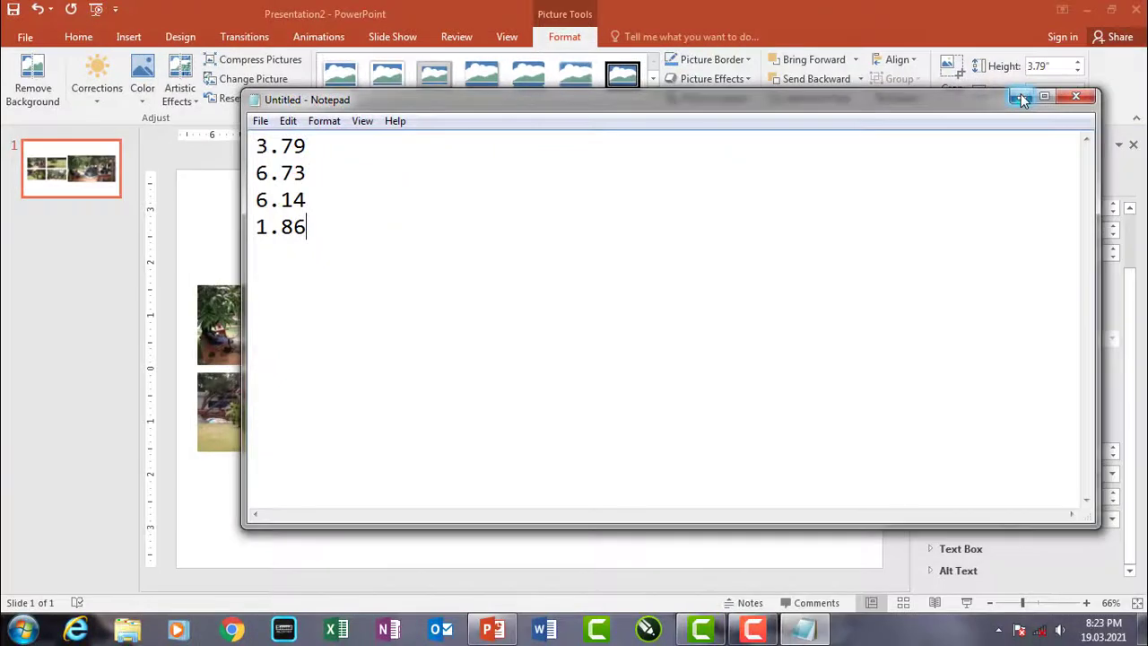
Recheck the noted 1.86 against the fountain photo's position, then select slide 1
left_click(1022, 95)
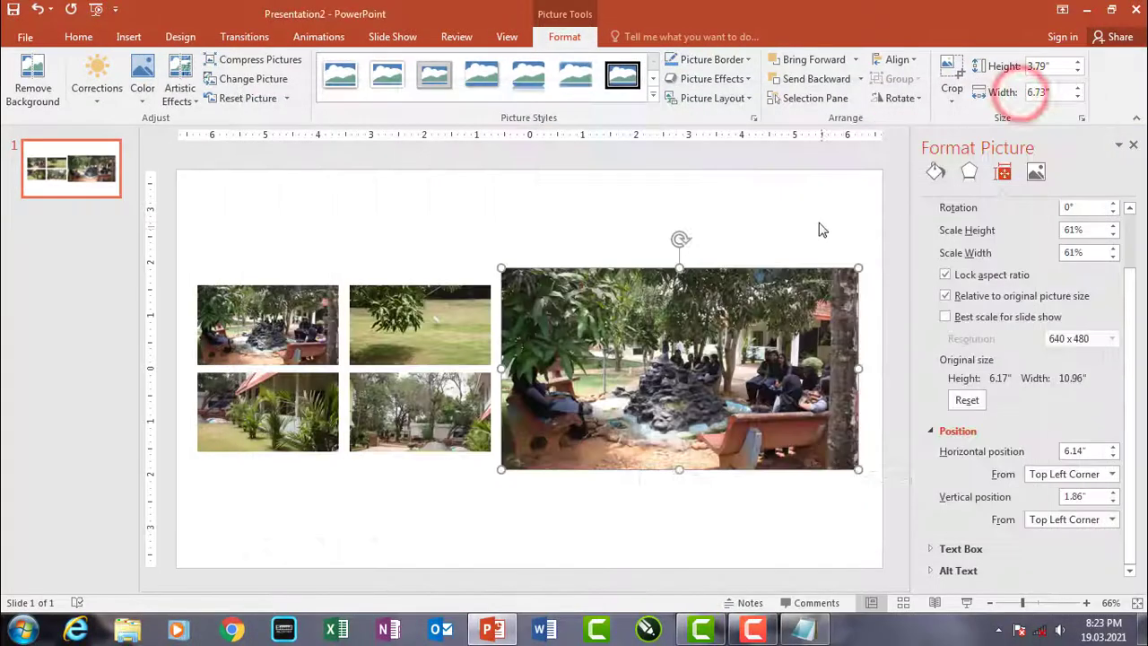
left_click(819, 222)
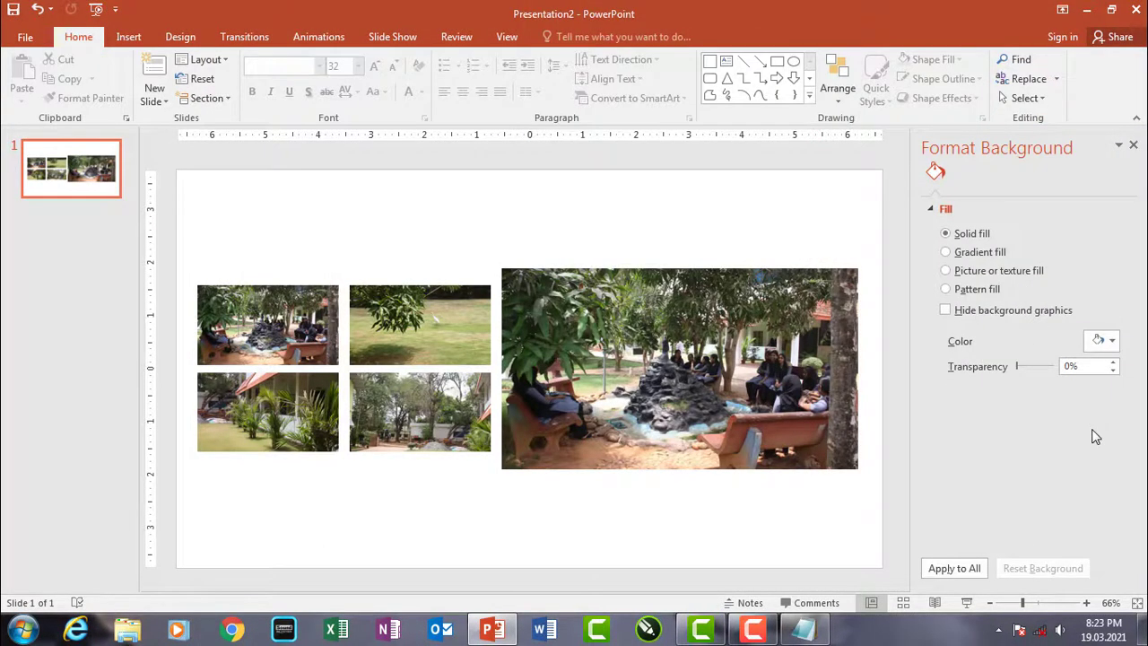
left_click(706, 361)
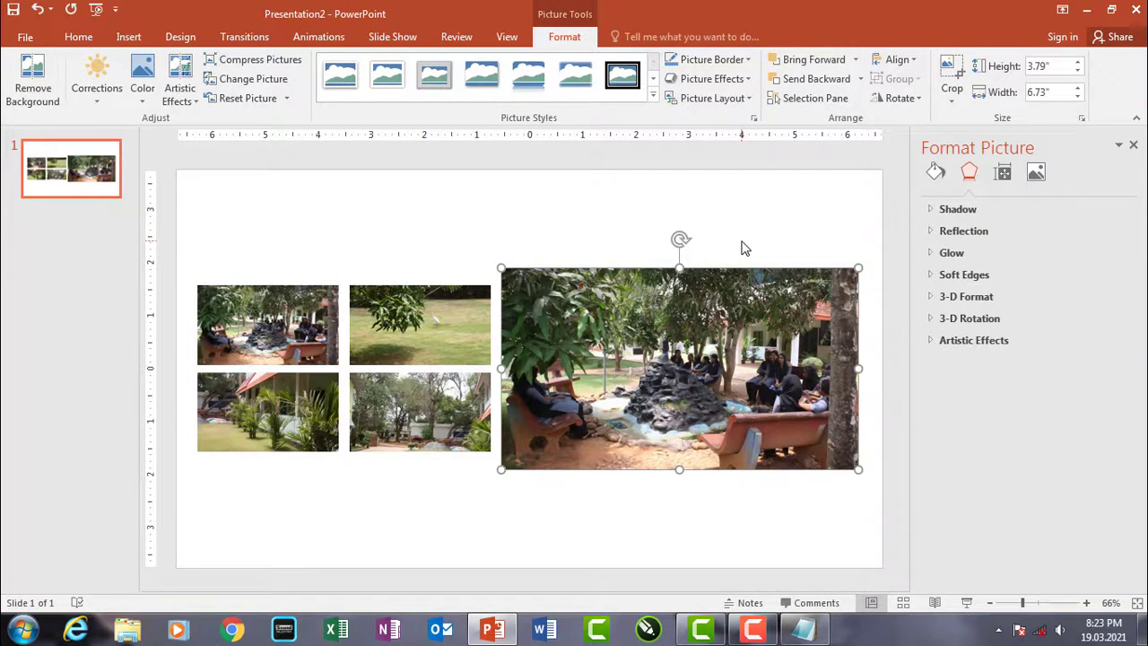
left_click(816, 625)
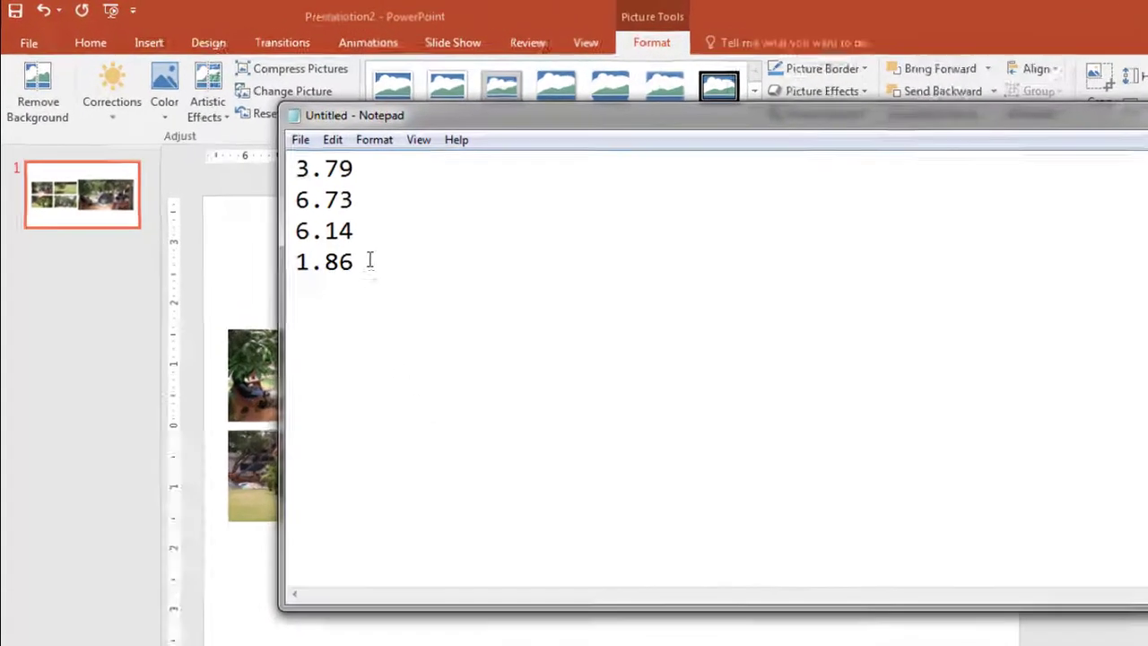
left_click_drag(321, 230, 244, 228)
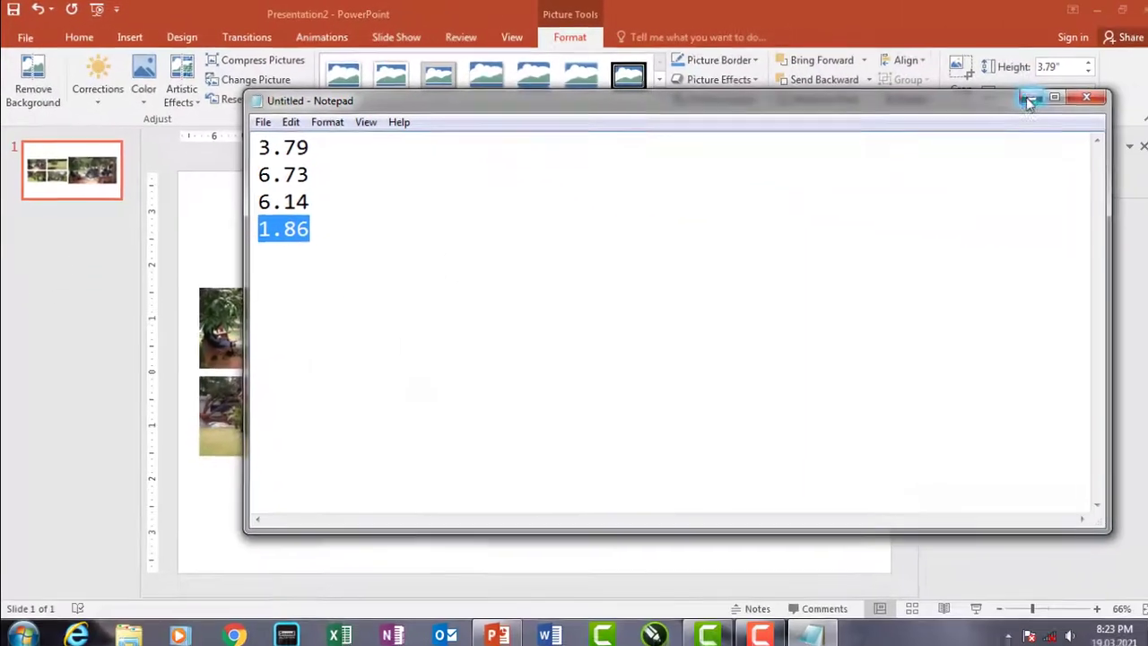
left_click(1017, 96)
left_click(814, 201)
left_click(728, 325)
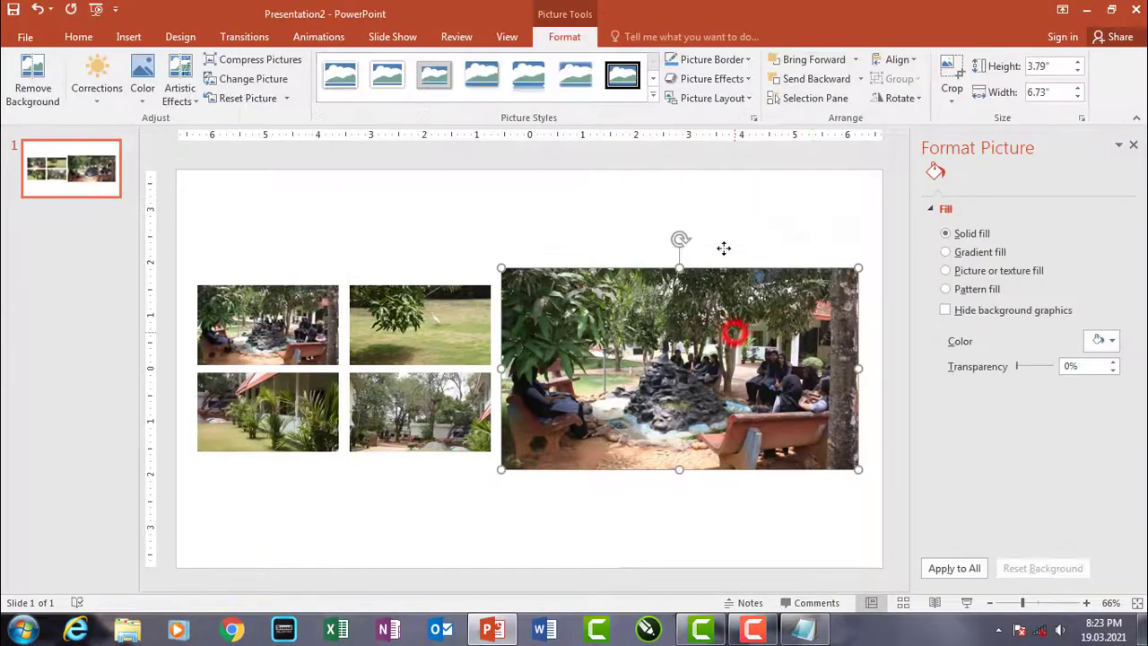
left_click(720, 215)
left_click(89, 194)
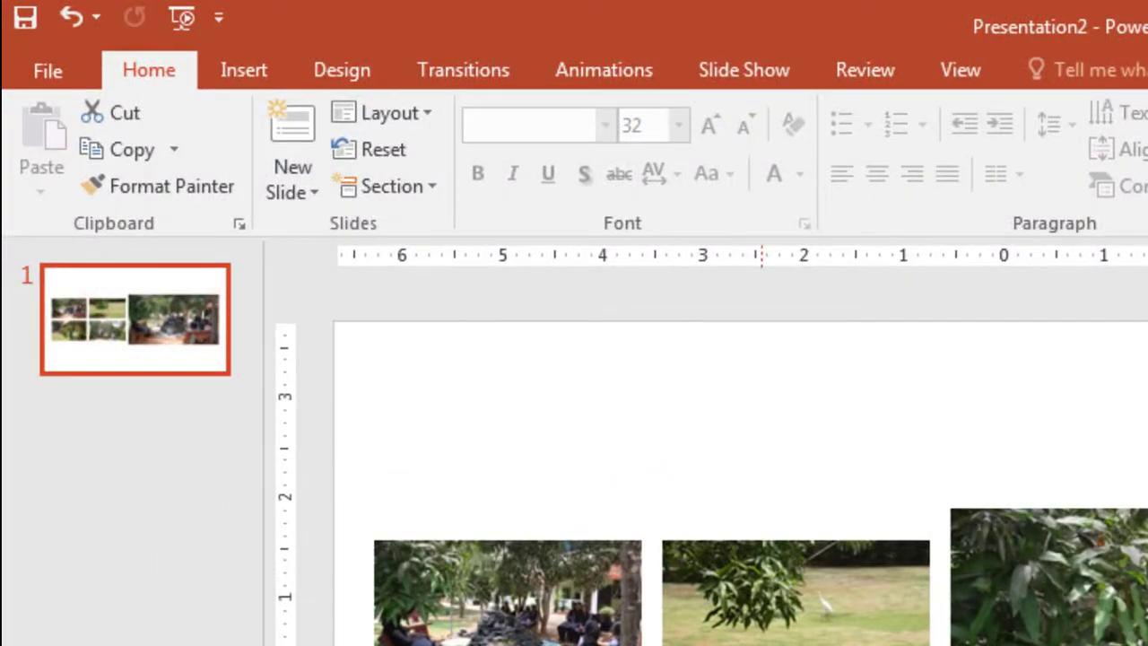
Duplicate the photo-grid slide twice with Ctrl+D
key("ctrl+d")
key("ctrl+d")
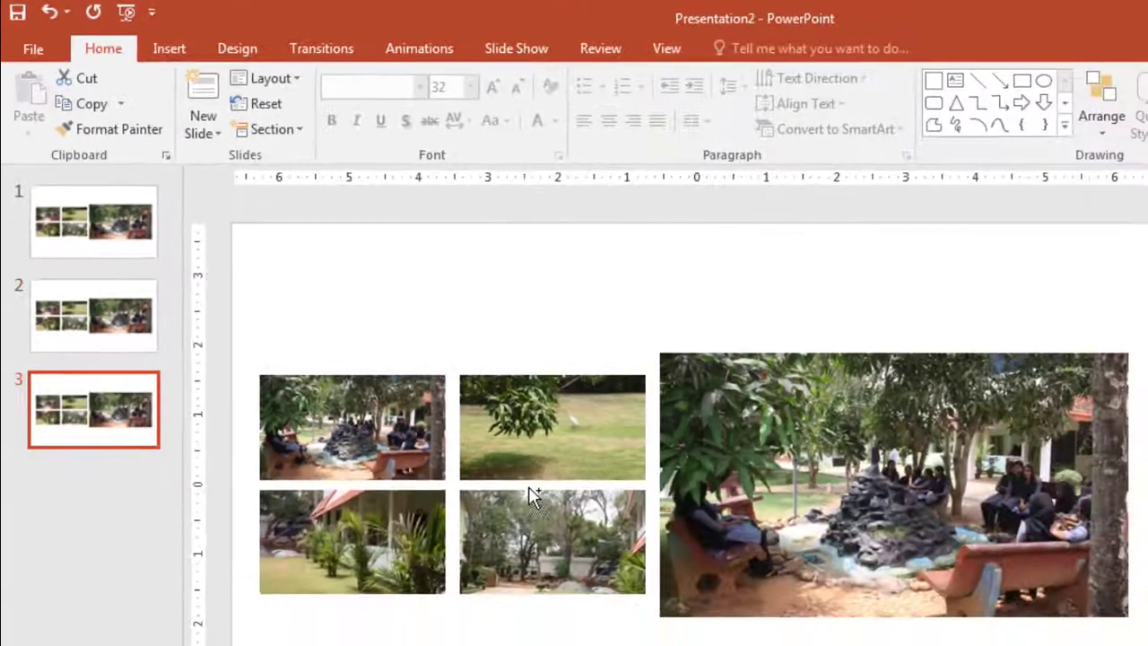
key("ctrl+d")
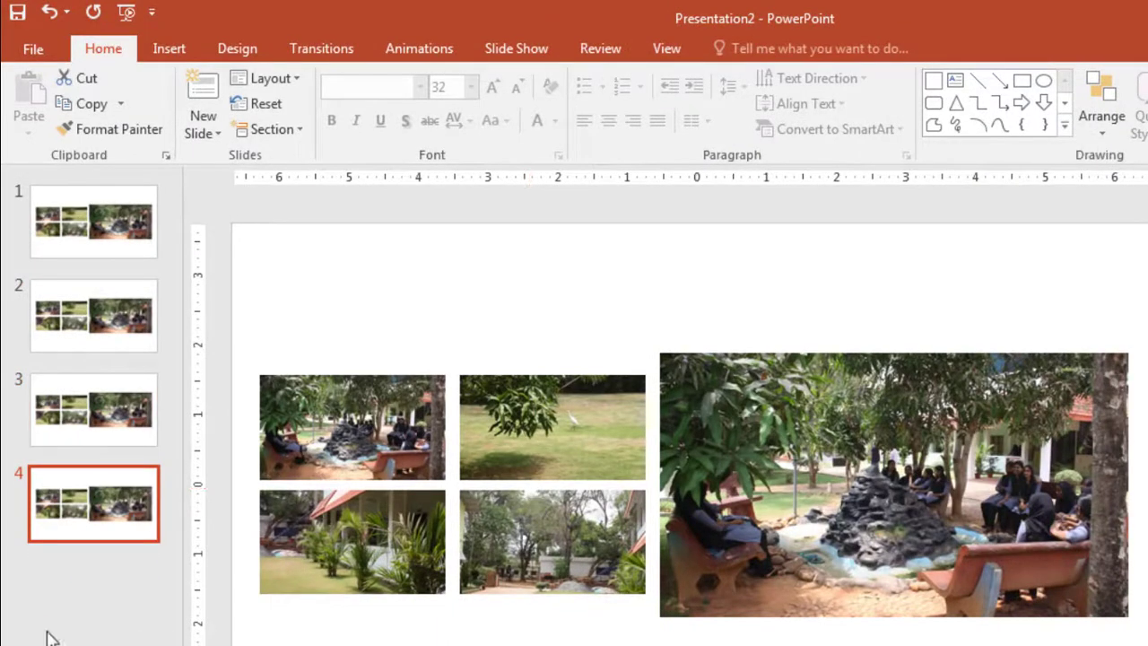
left_click(49, 632)
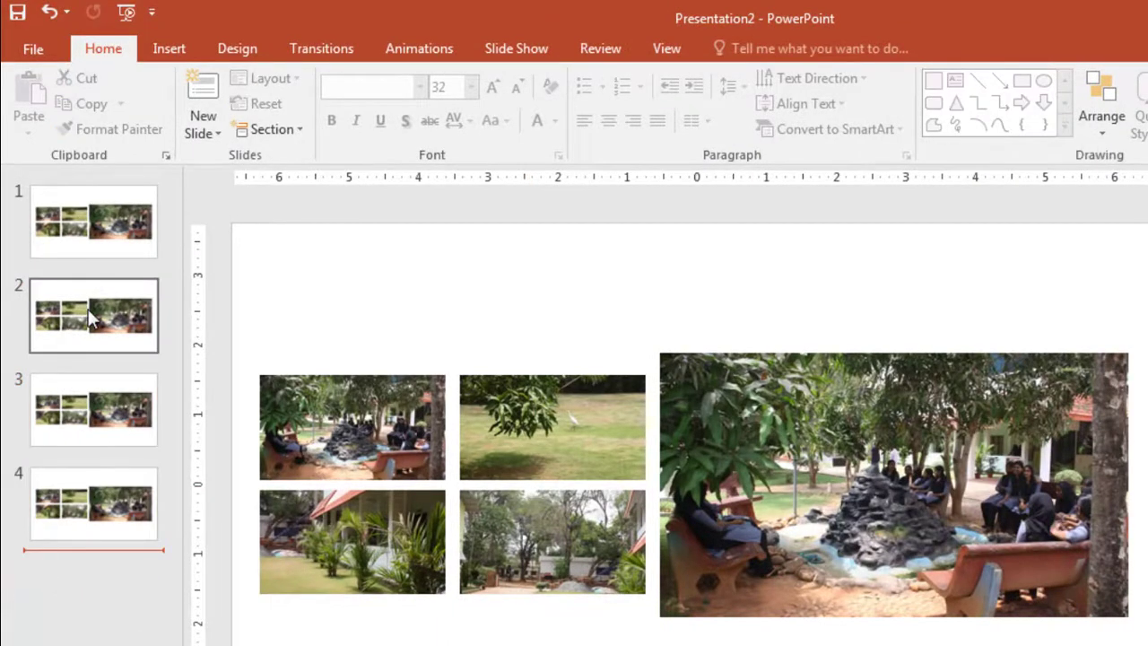
Check slides 1 through 4, ending on slide 2 for editing
left_click(92, 220)
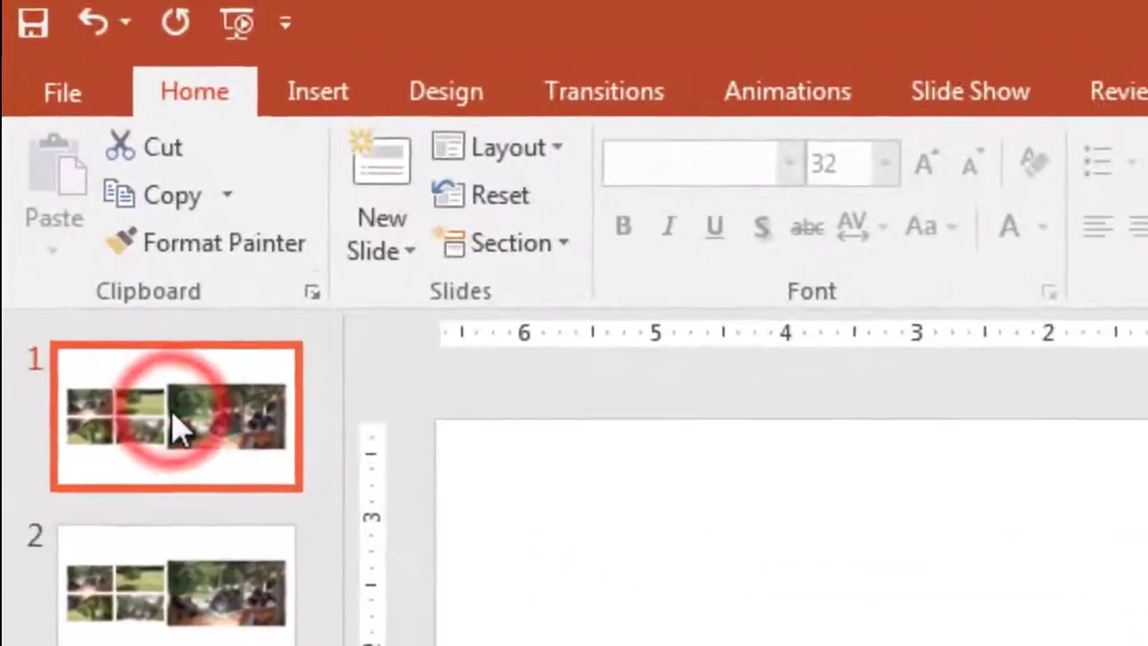
left_click(175, 619)
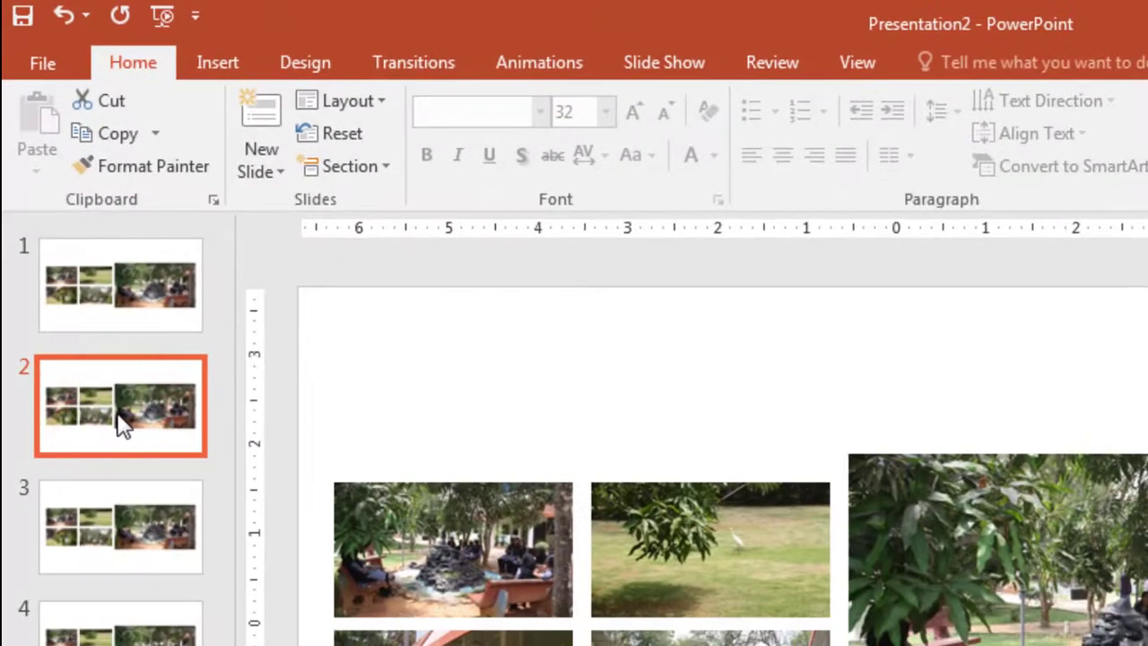
left_click(130, 319)
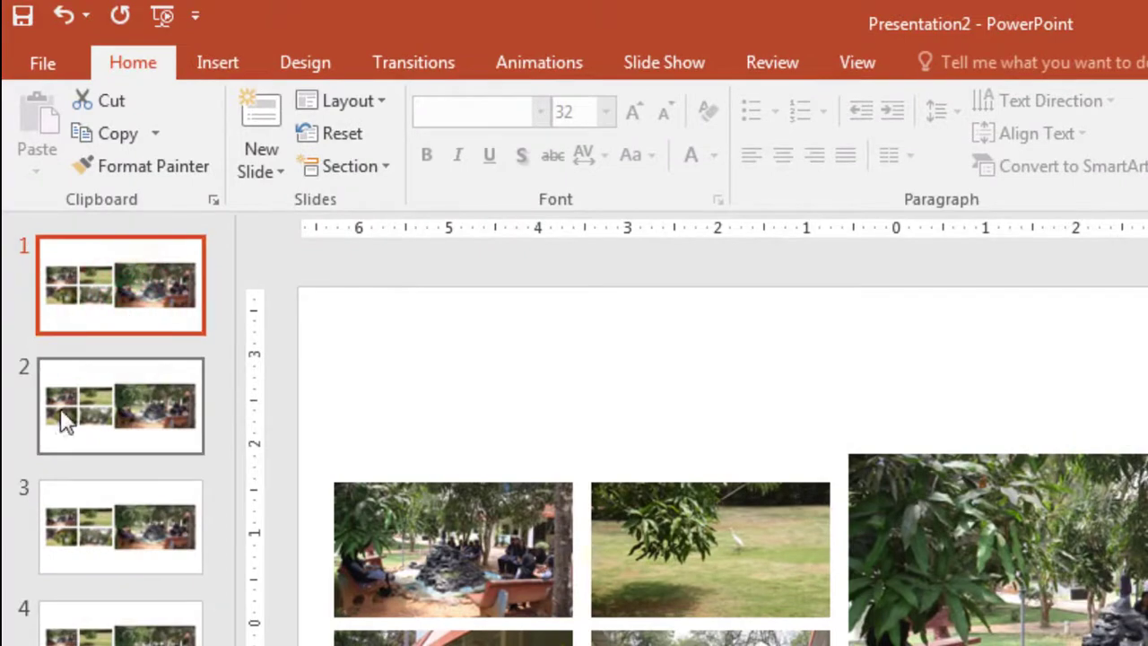
left_click(122, 416)
left_click(100, 529)
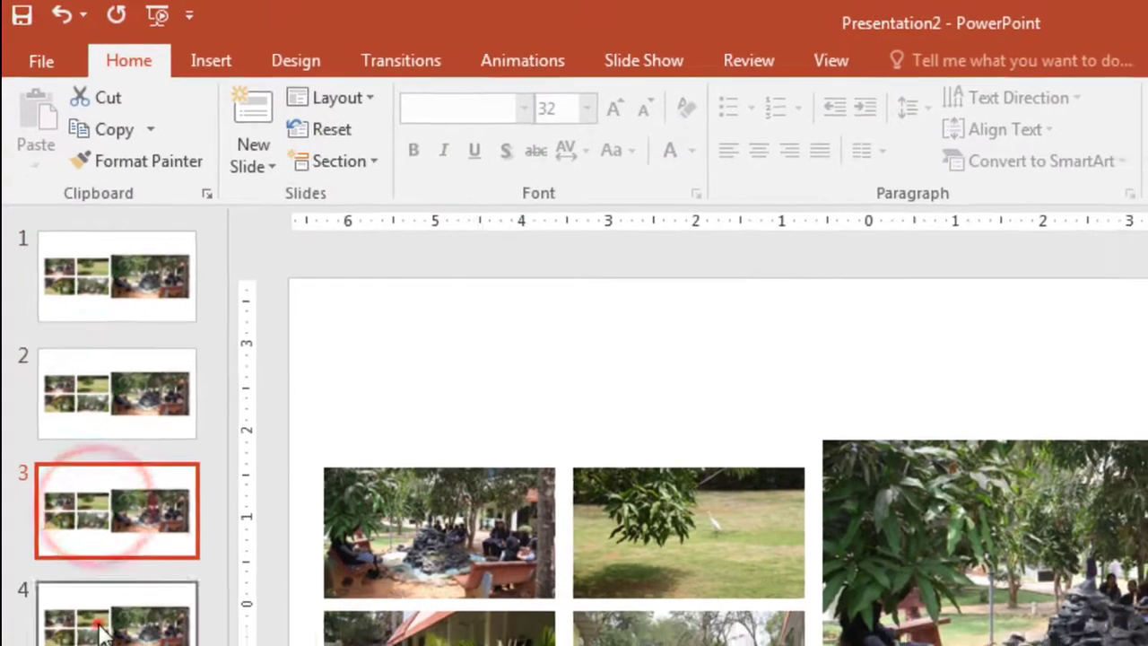
left_click(90, 621)
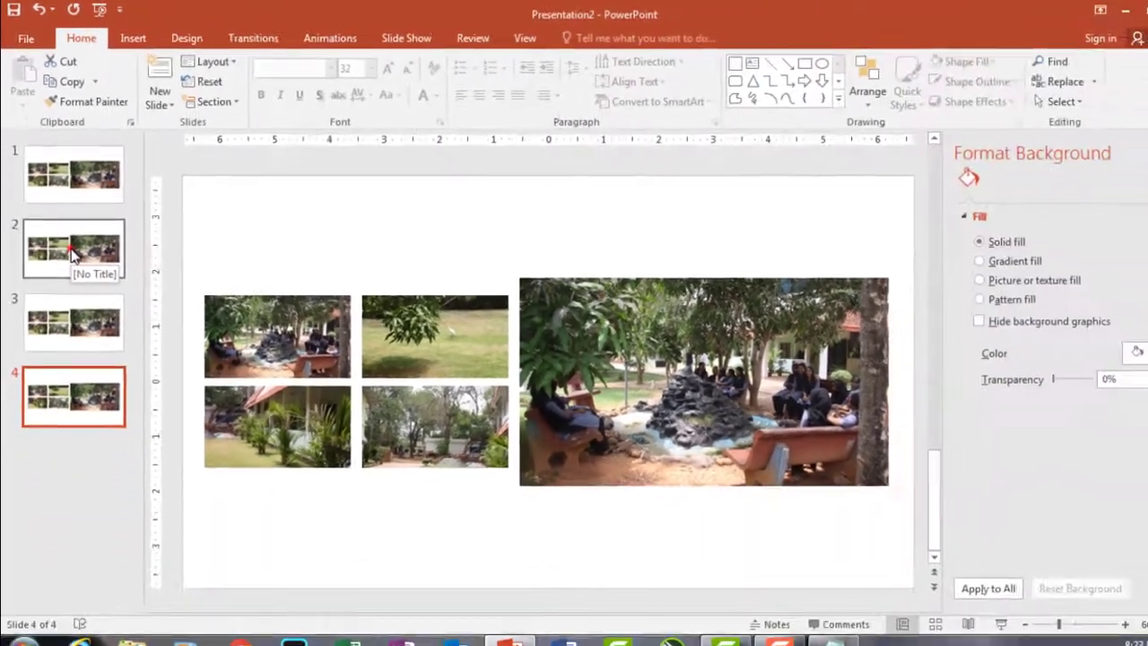
left_click(95, 324)
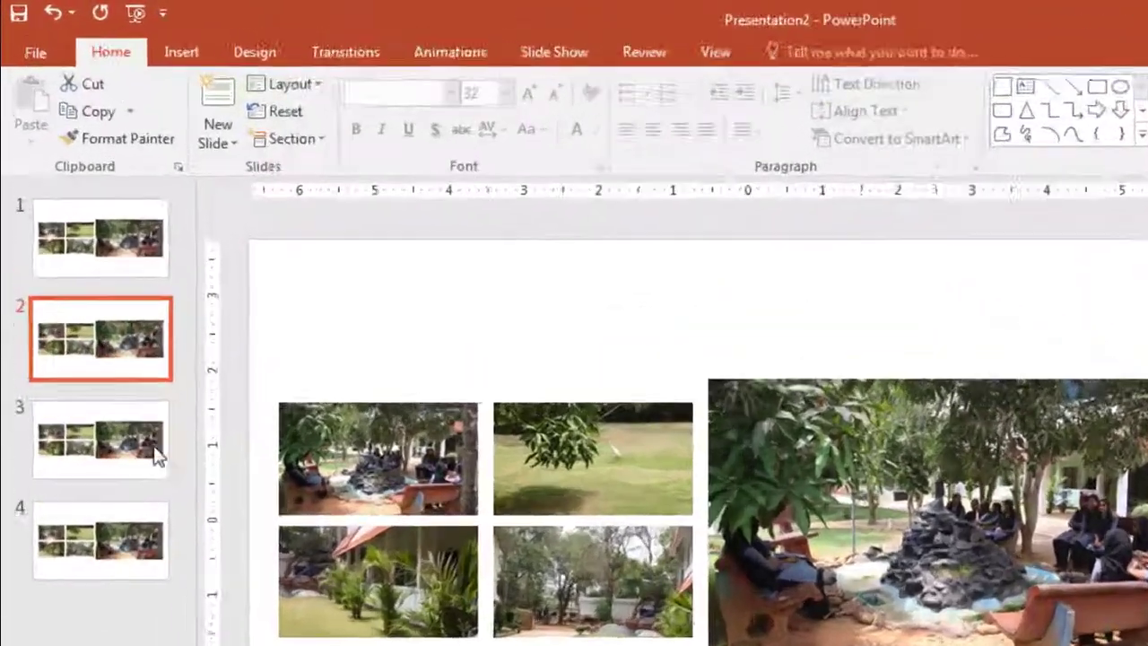
Delete the large fountain photo from slides 2, 3 and 4, then go back to slide 2
left_click(679, 368)
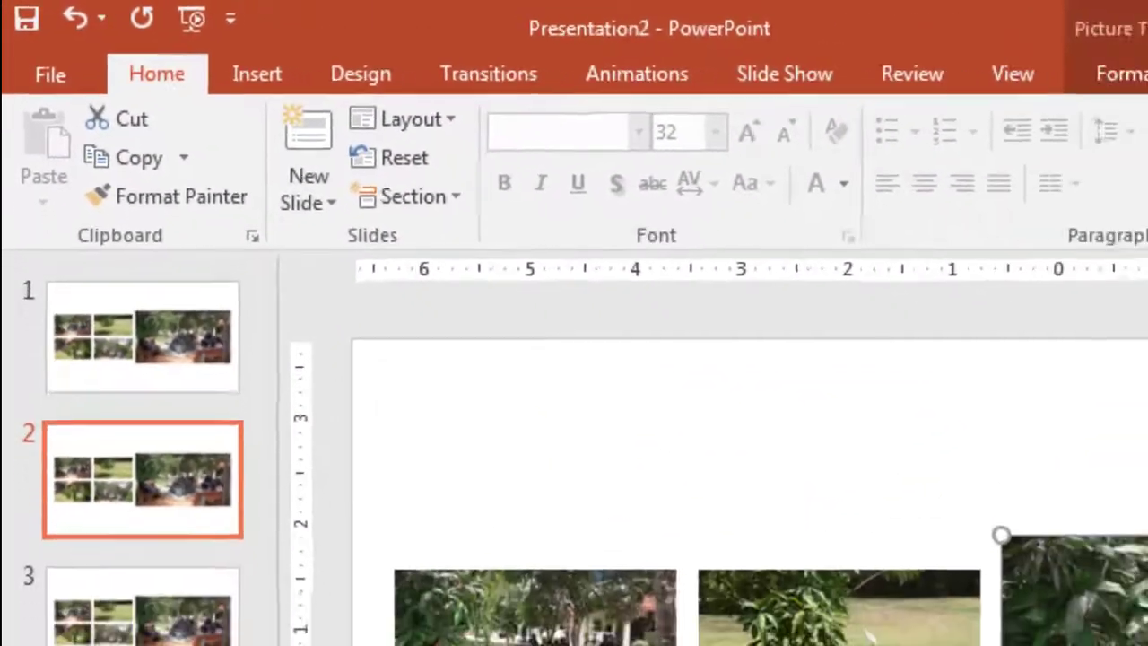
key("Delete")
left_click(103, 624)
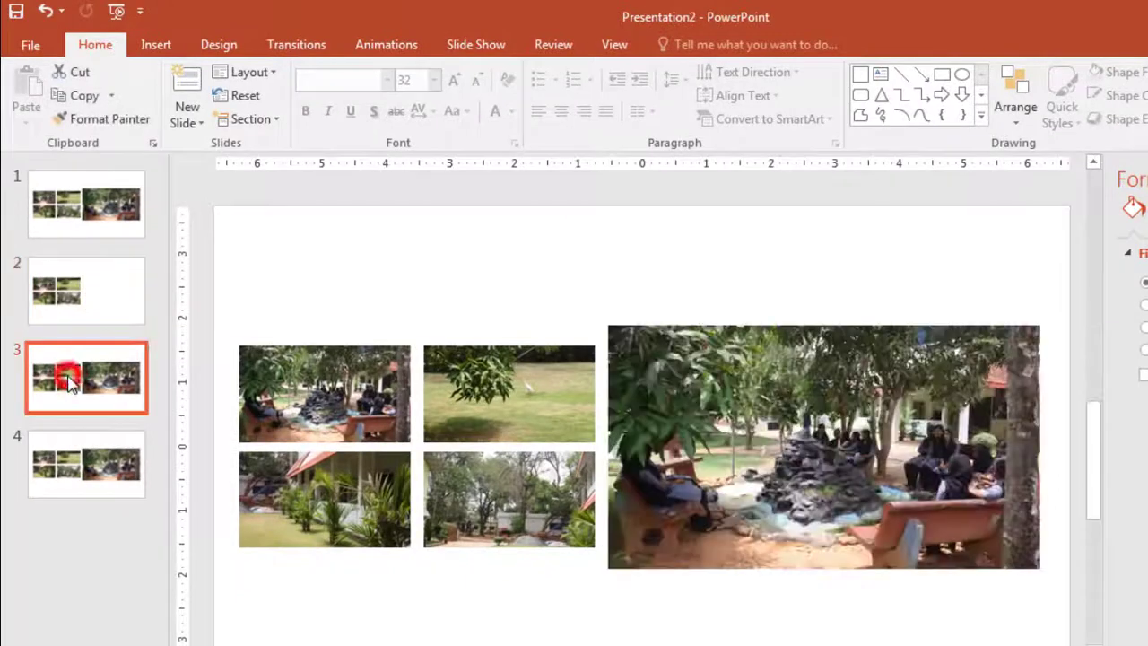
left_click(804, 384)
key("Delete")
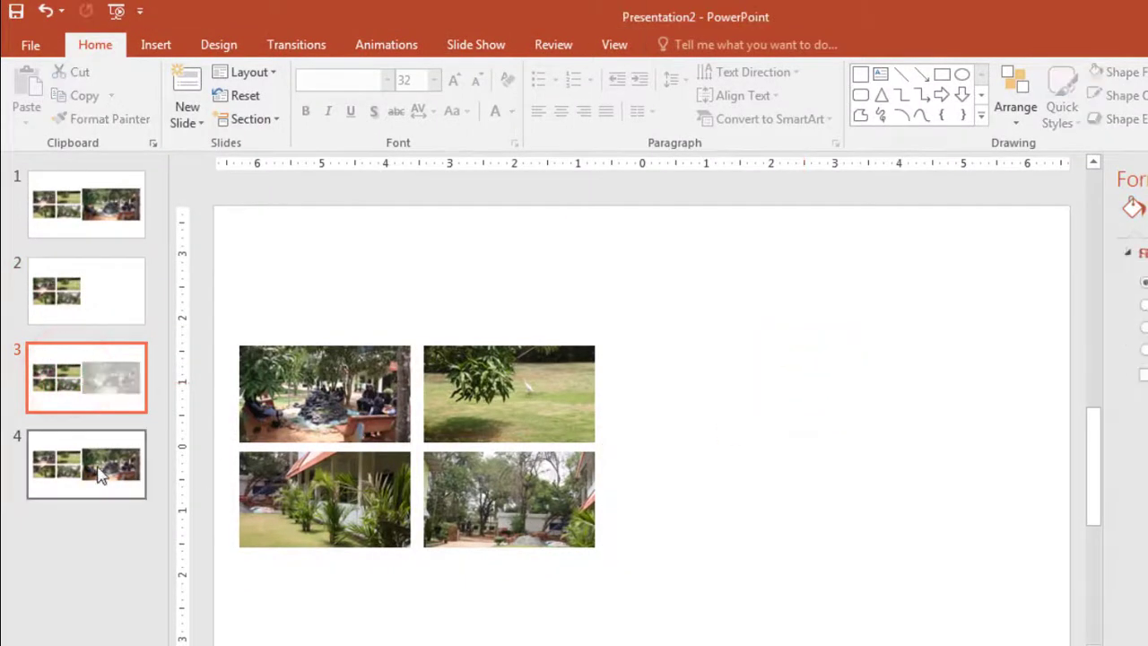
left_click(99, 475)
left_click(807, 417)
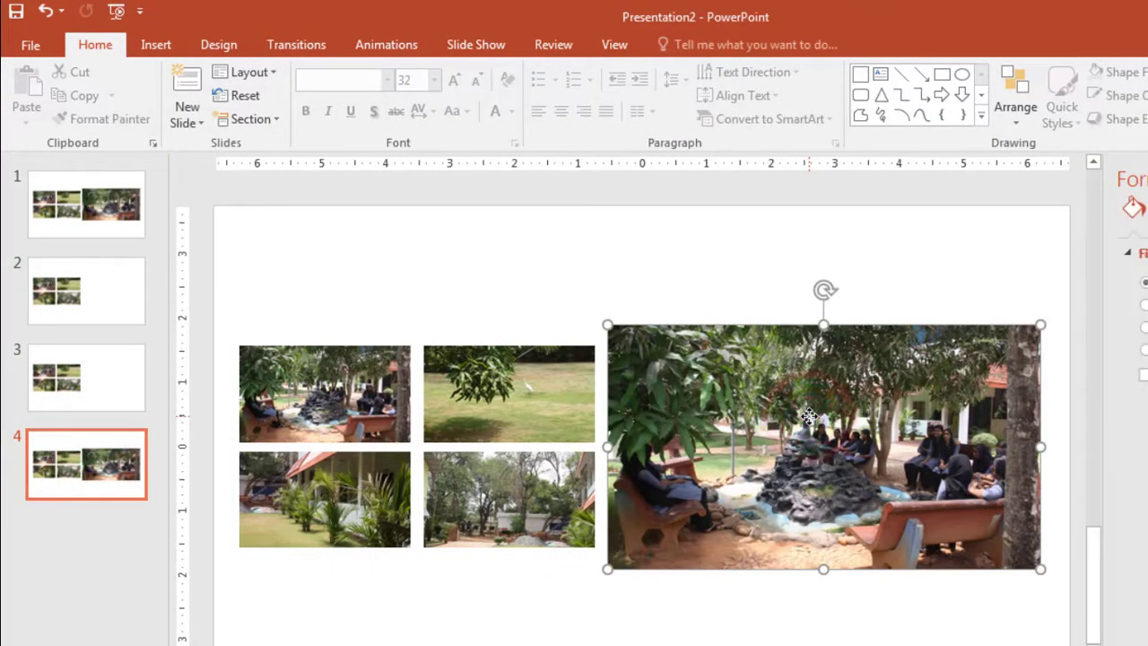
key("Delete")
left_click(100, 298)
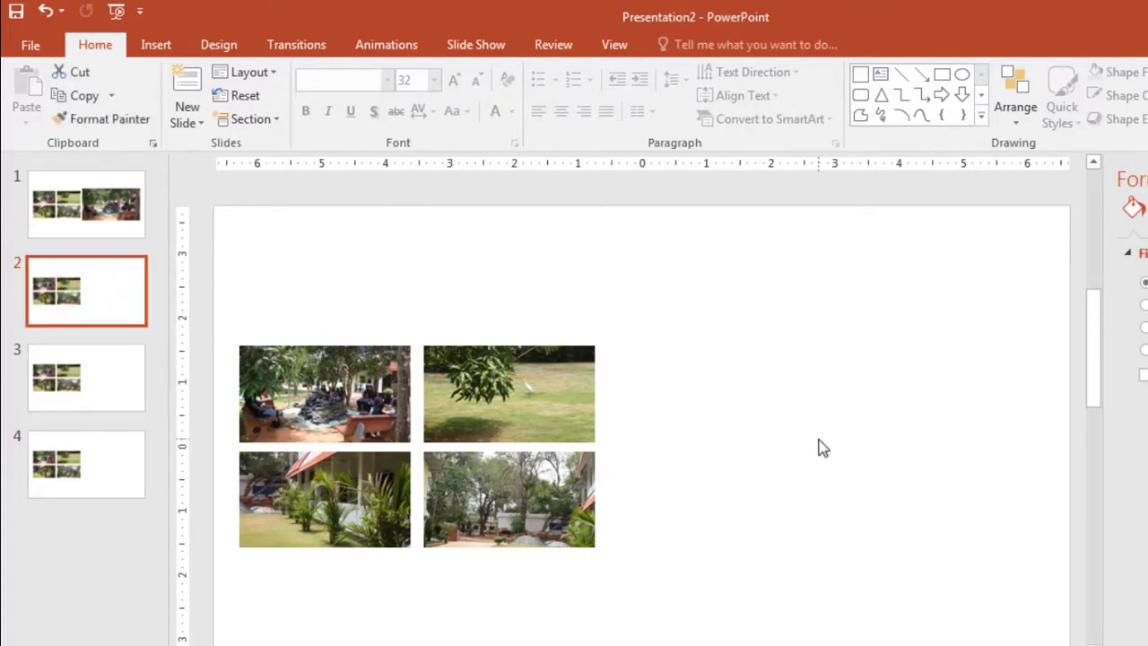
Insert photo 1 (2) from the Pictures library, shrink it, and move it over the grid's right side
key("alt+i")
key("p")
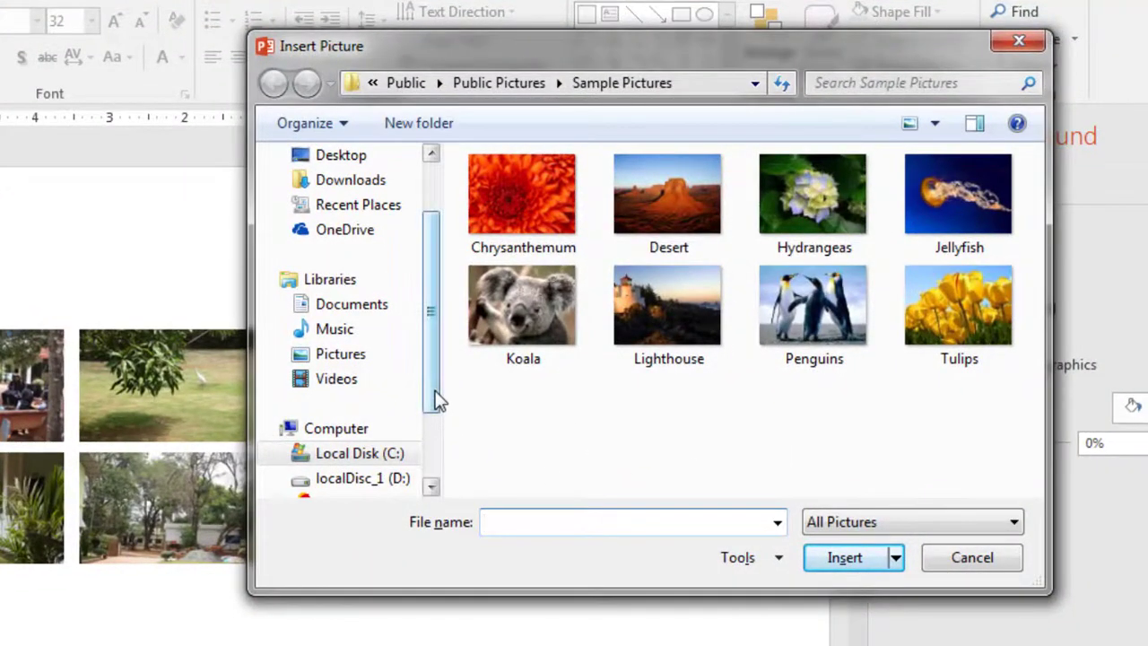
left_click_drag(435, 395, 431, 410)
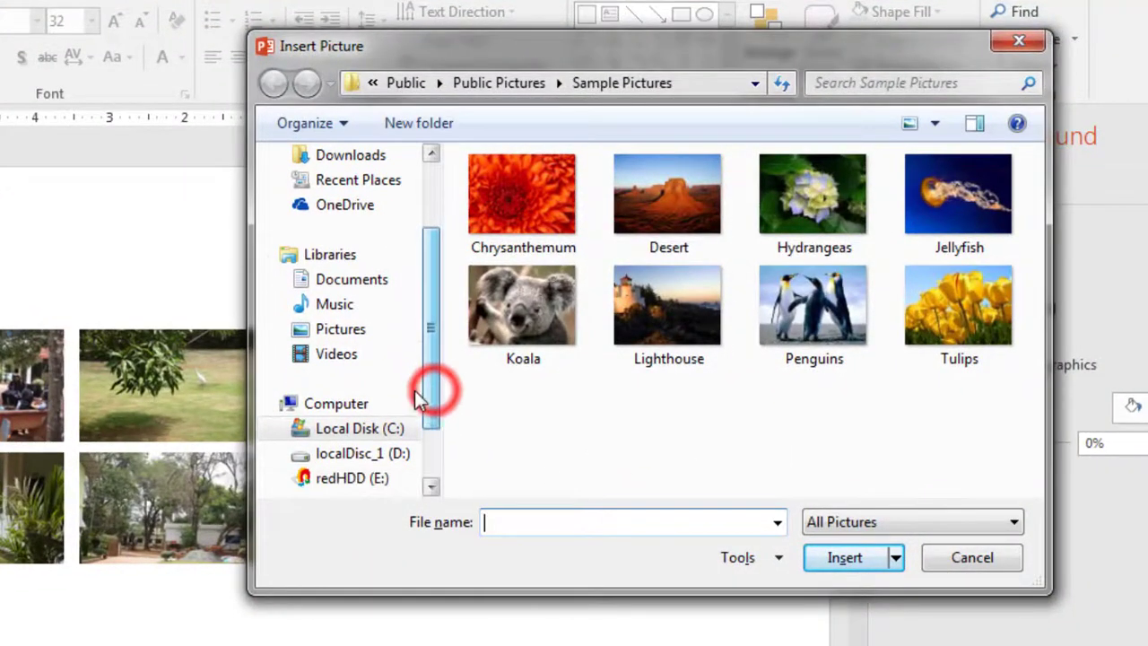
left_click(366, 333)
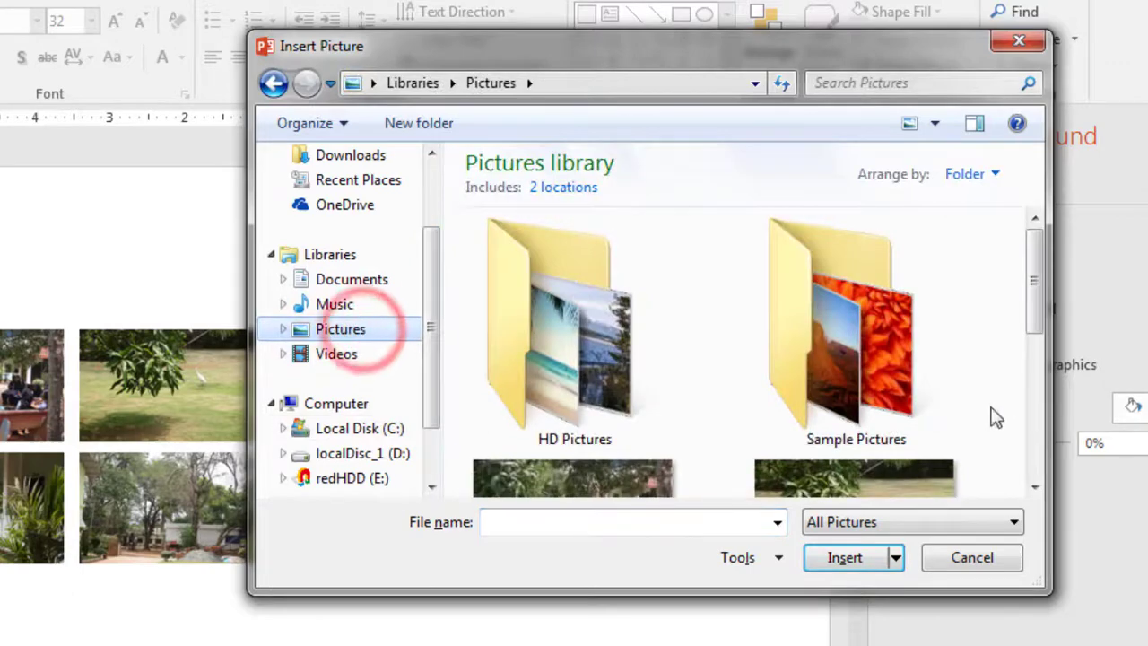
left_click_drag(1038, 301, 1038, 365)
left_click(901, 369)
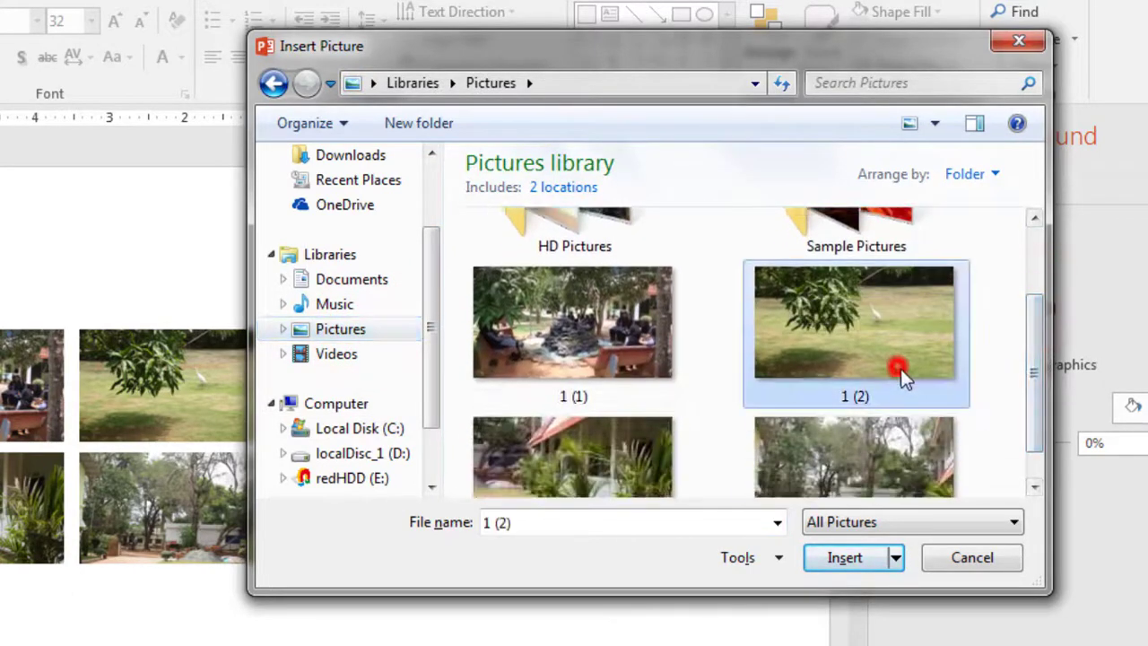
left_click(862, 561)
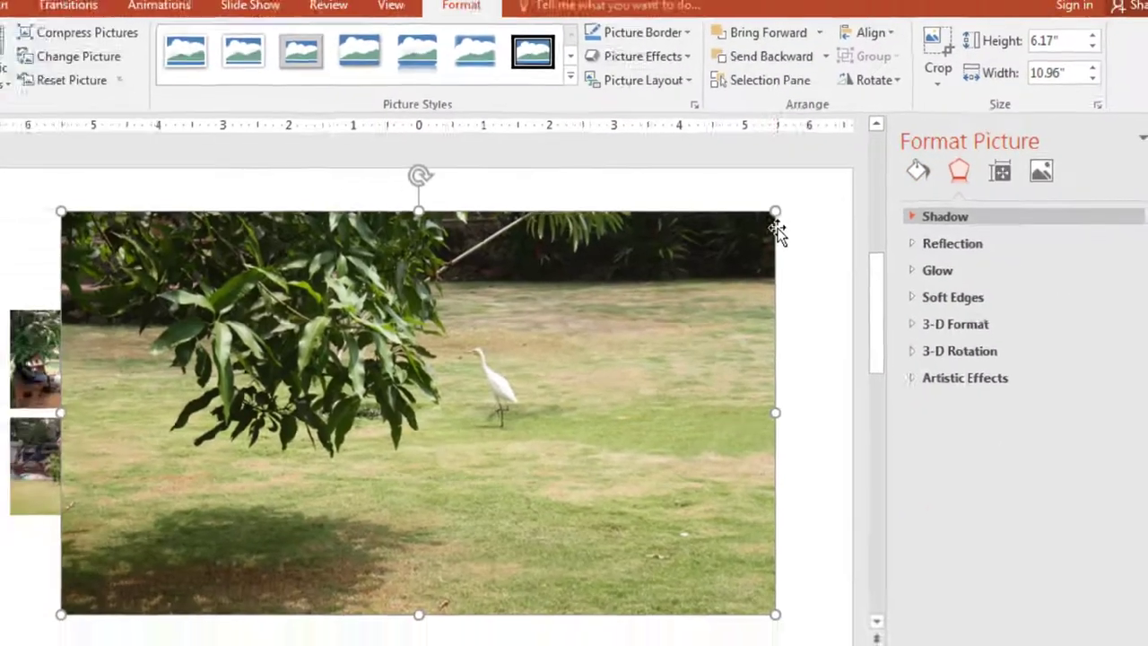
left_click_drag(820, 206, 637, 308)
left_click_drag(441, 403, 611, 344)
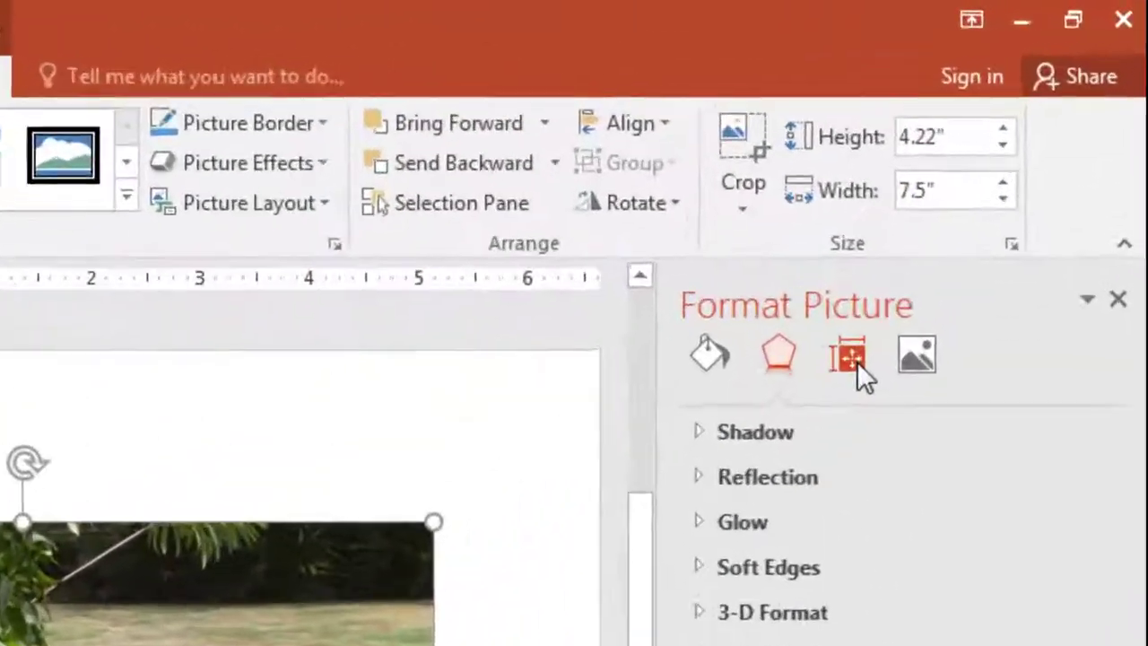
Set the egret photo's height to 3.79" using the measurements saved in Notepad
left_click(992, 187)
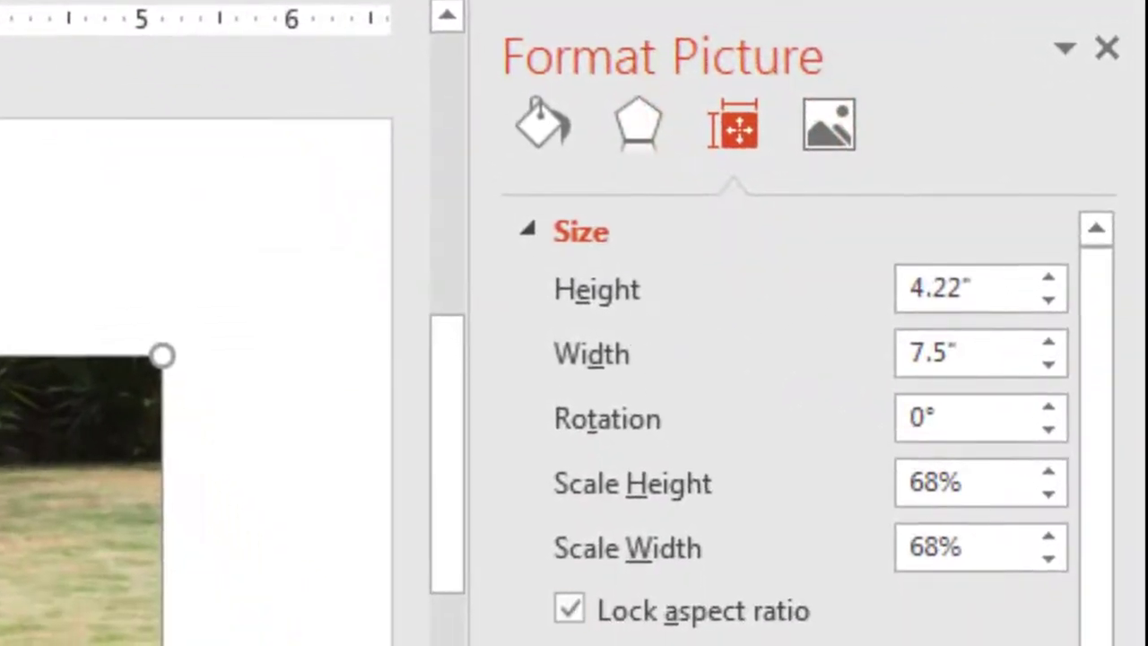
key("alt+Tab")
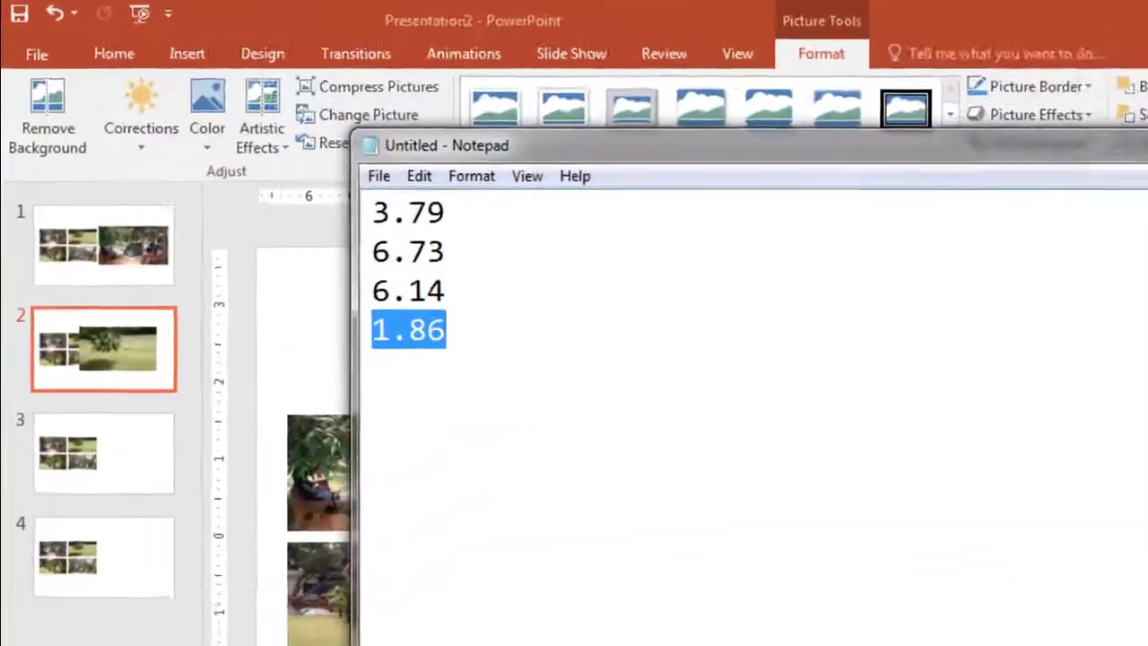
key("alt+Tab")
left_click(1014, 242)
type("3")
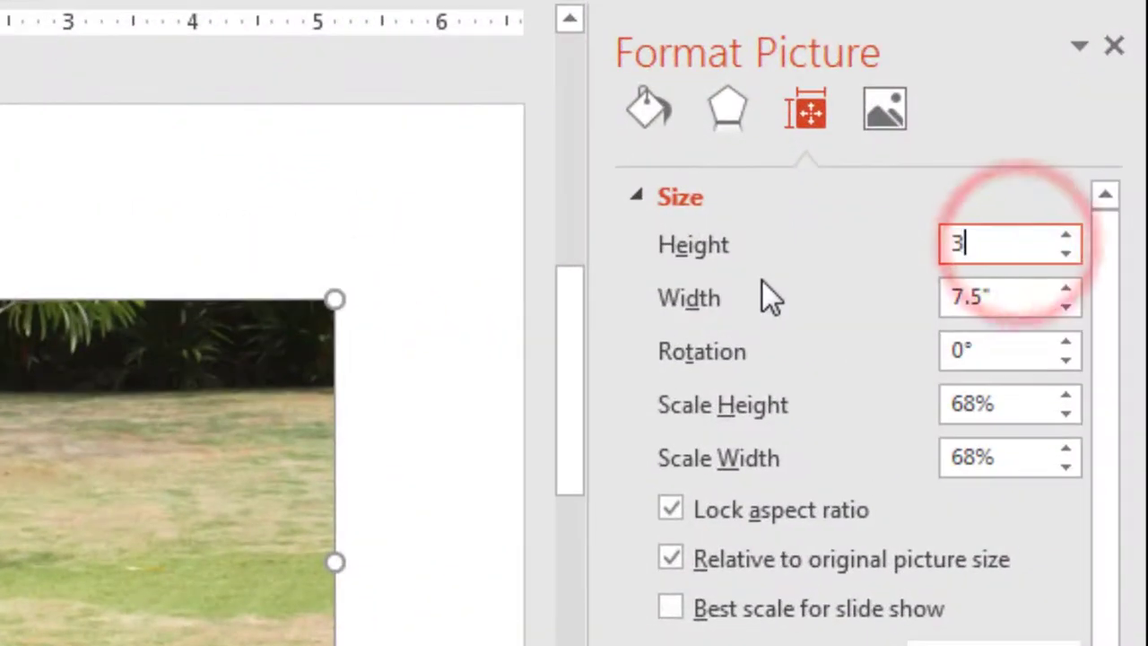
type(".79")
key("Return")
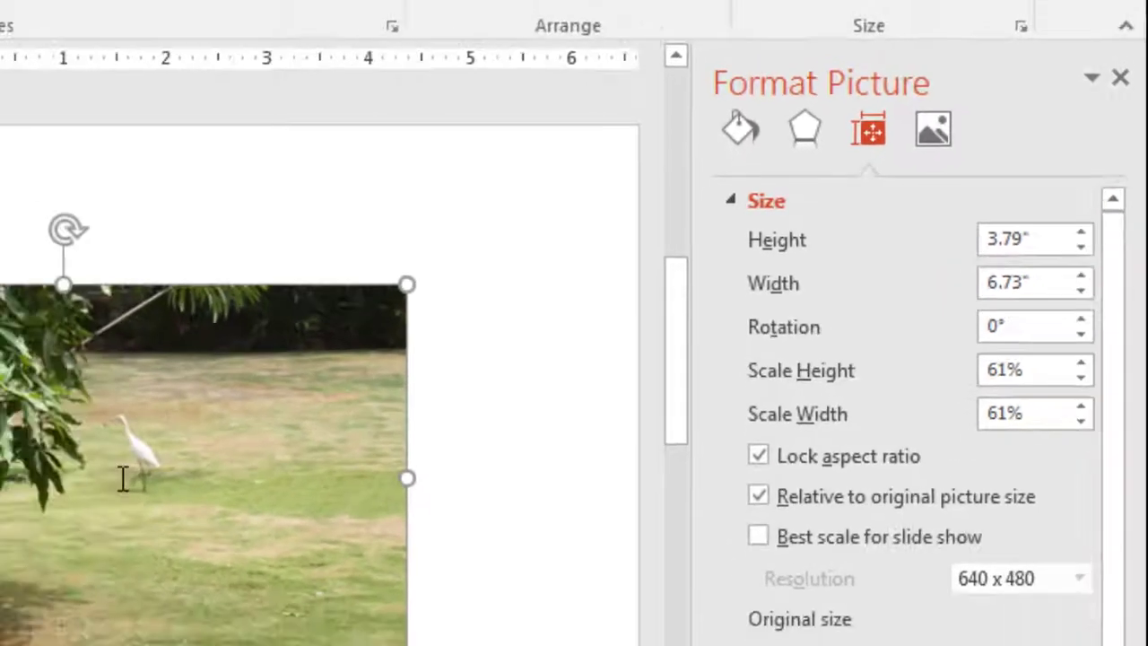
key("alt+Tab")
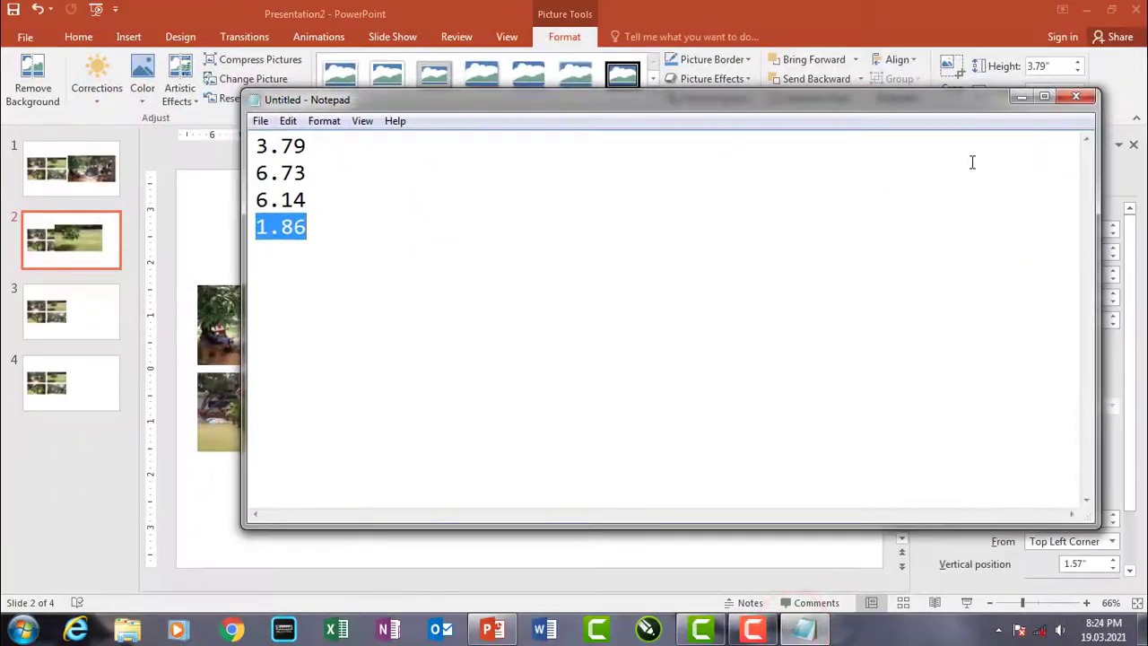
left_click(1020, 97)
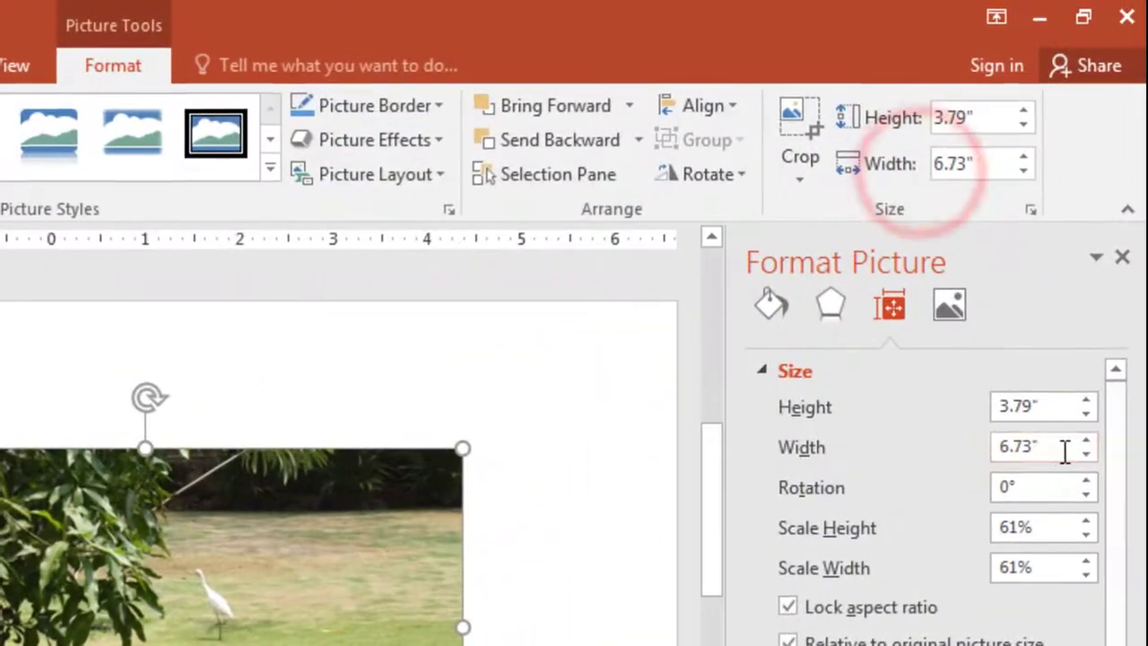
Position the photo at 6.14" horizontal and 1.86" vertical from the top left corner
left_click_drag(1118, 610, 1116, 628)
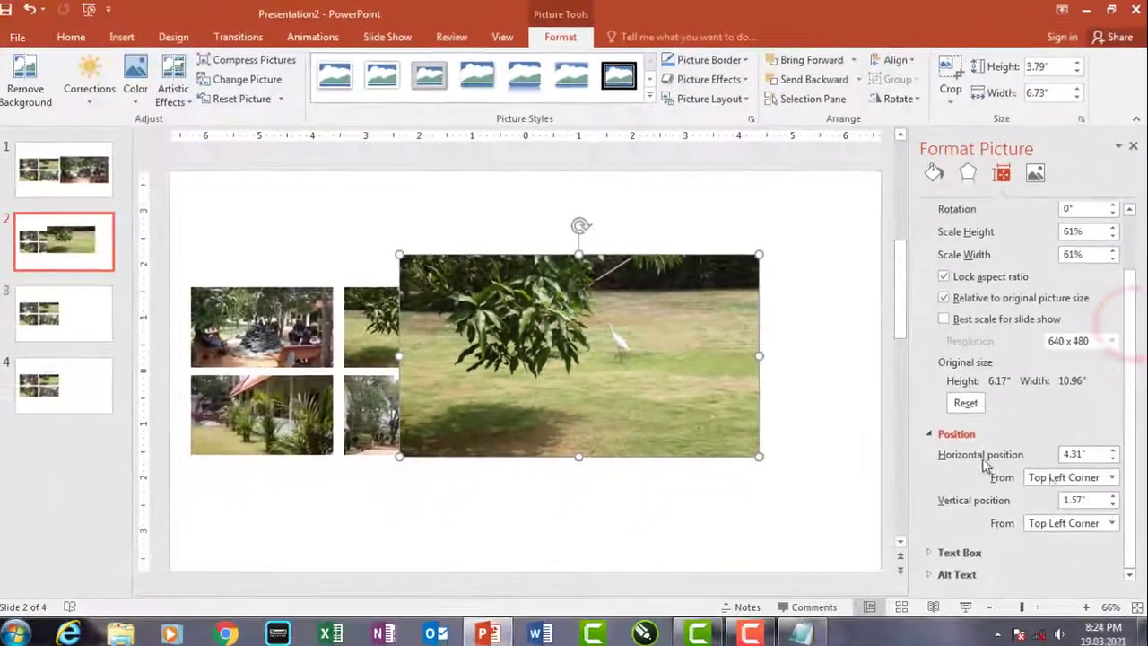
key("alt+Tab")
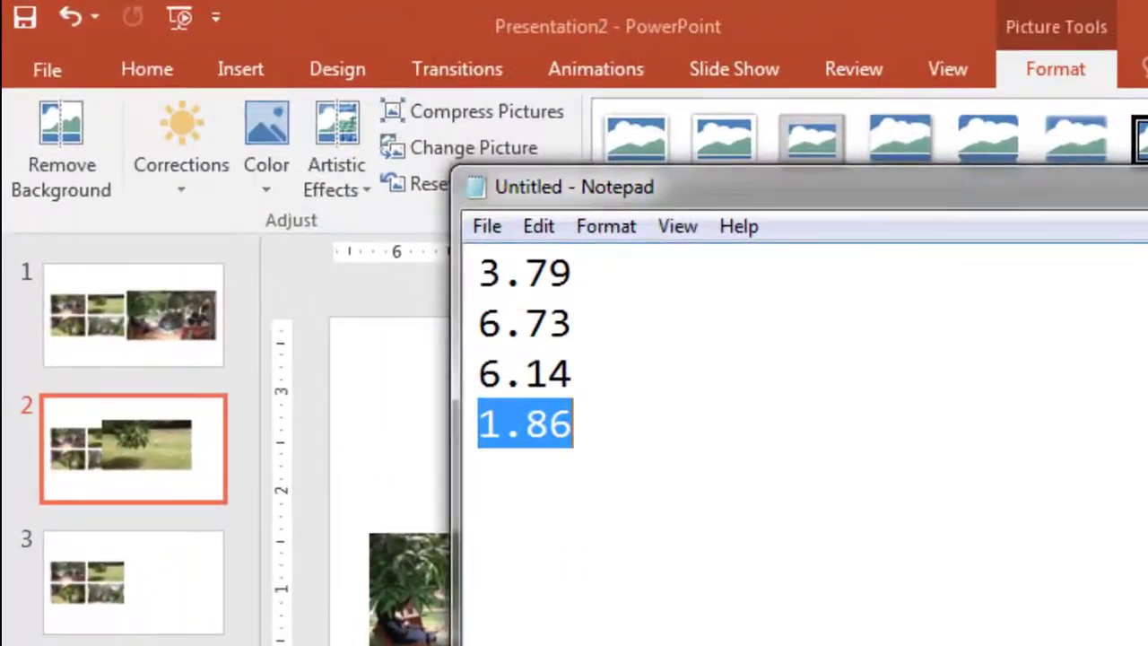
key("alt+Tab")
double_click(1114, 472)
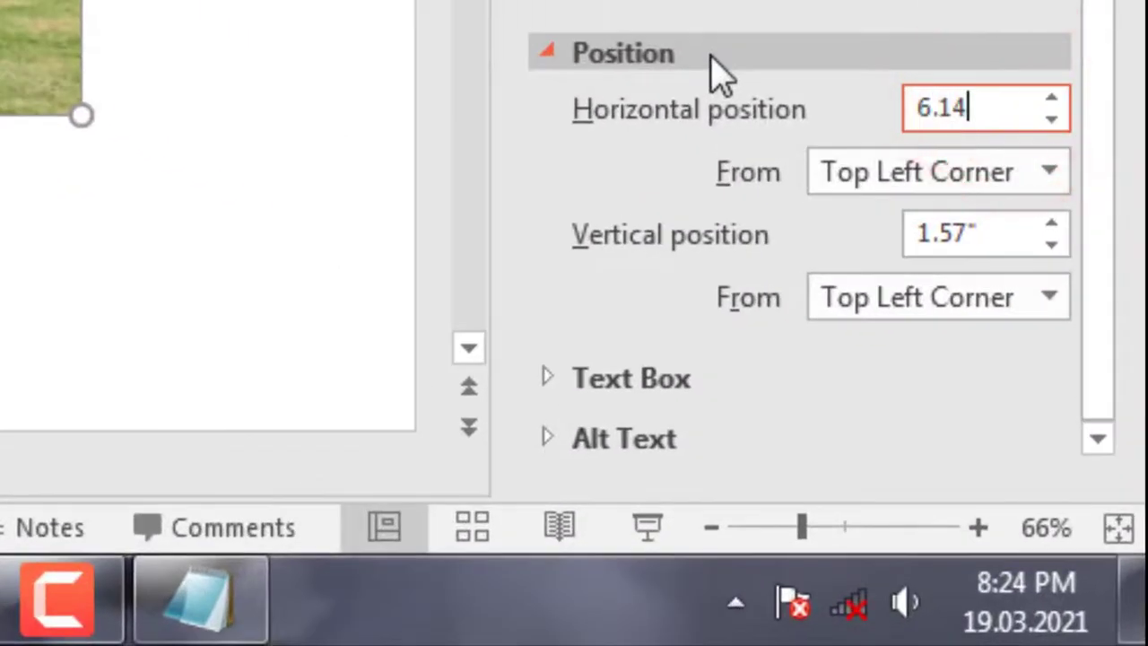
key("Return")
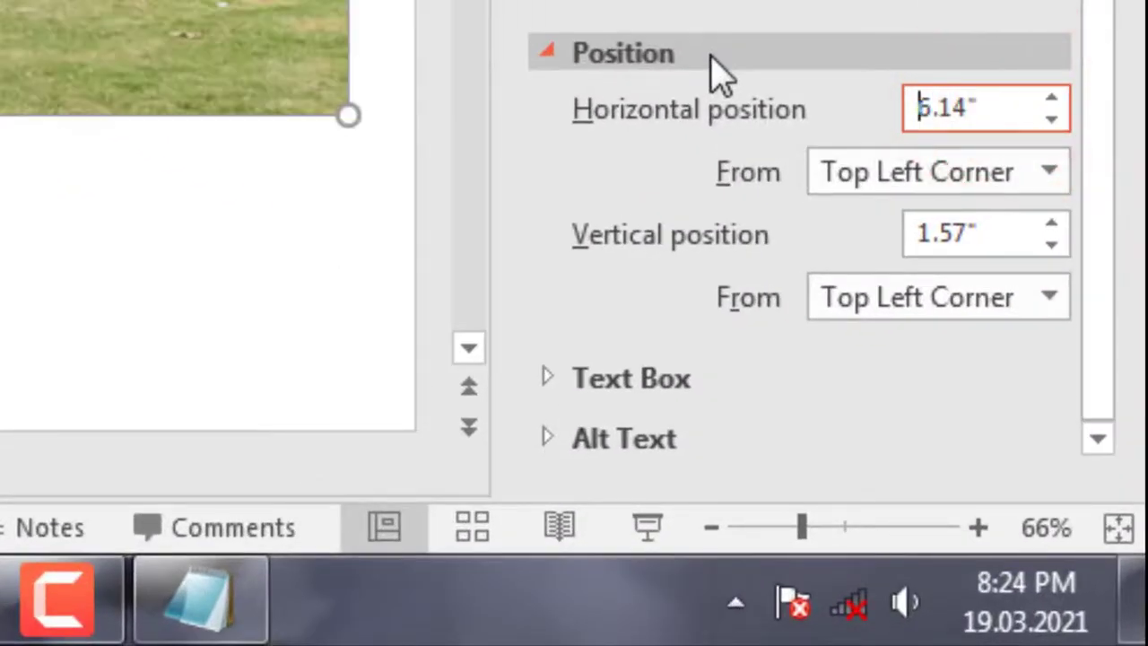
left_click(215, 601)
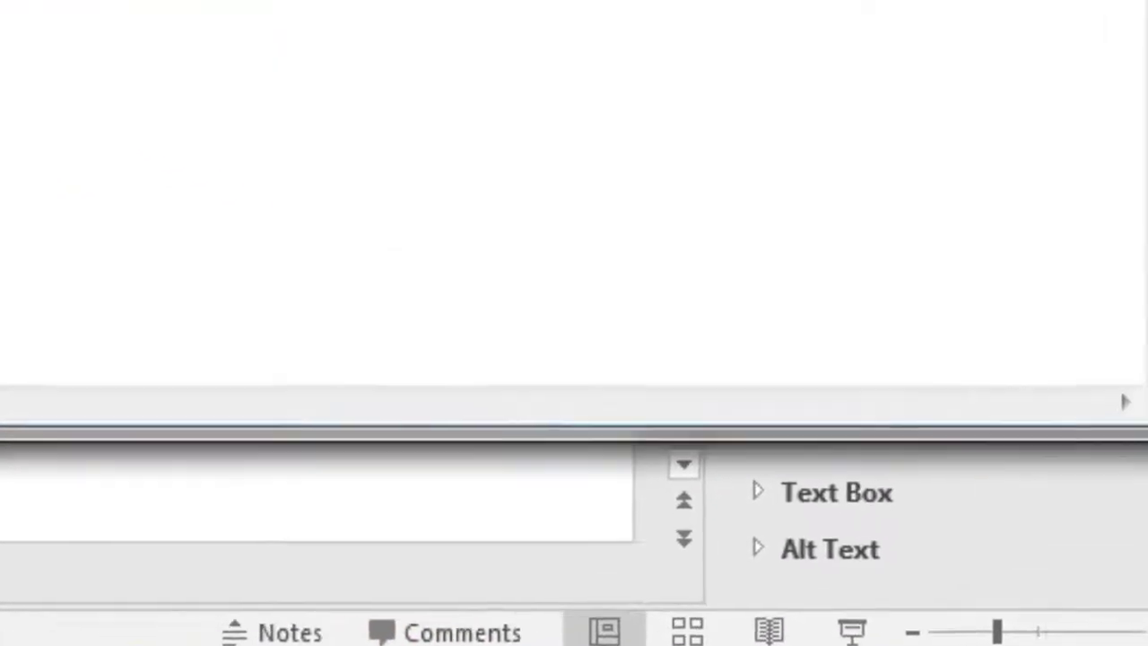
key("shift+Home")
left_click(1071, 96)
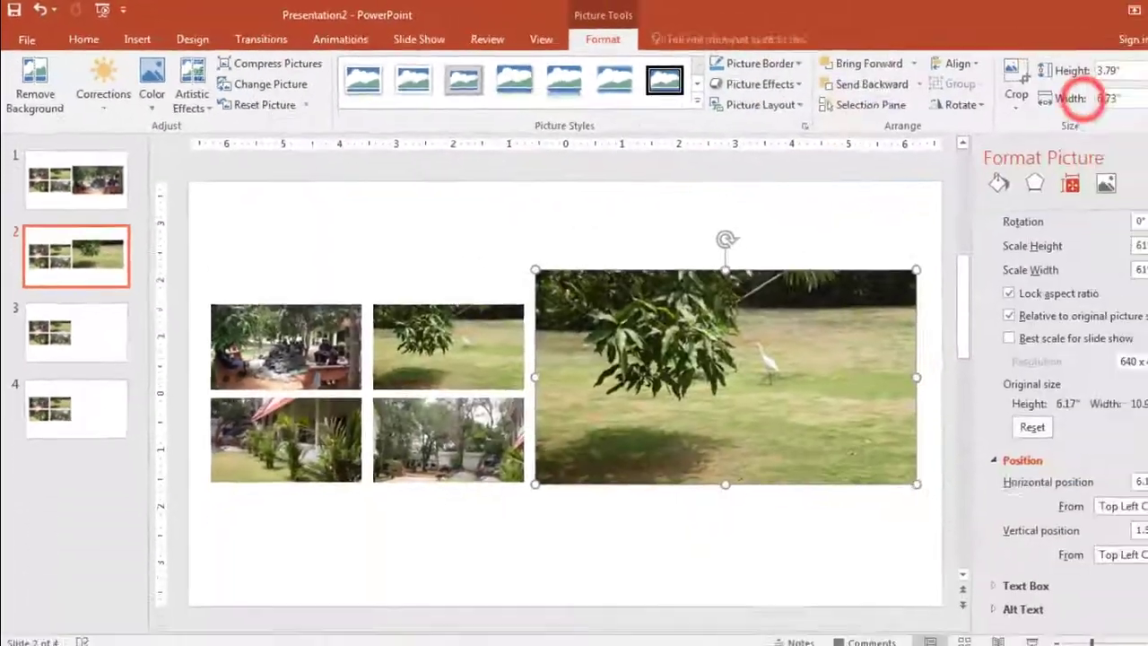
left_click(1065, 511)
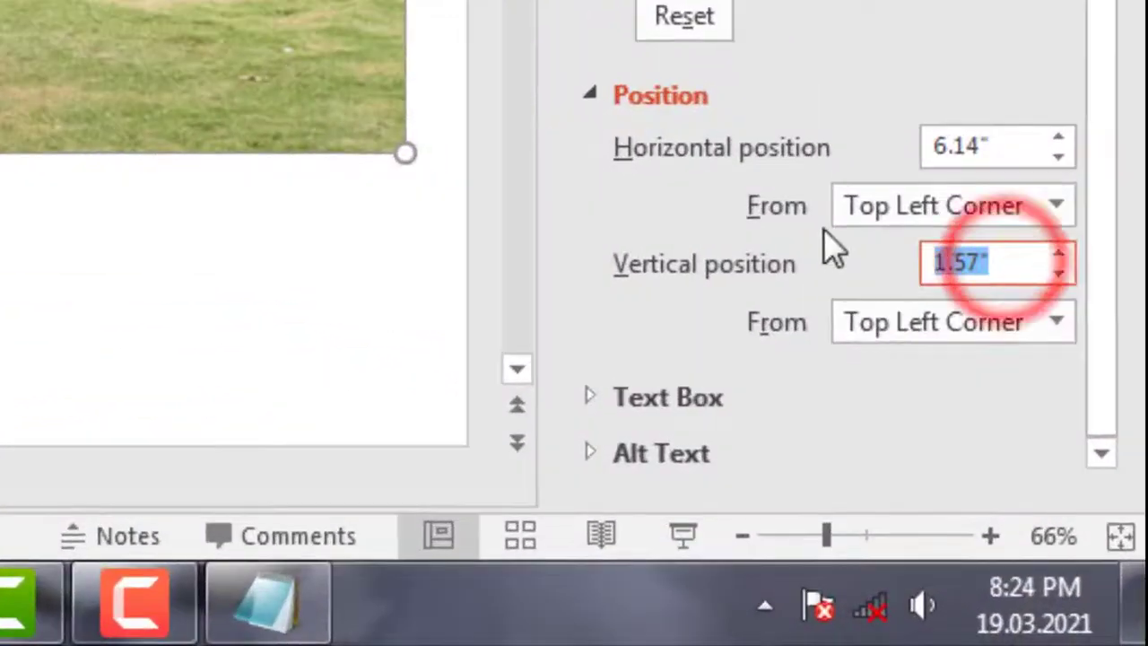
type("1.86")
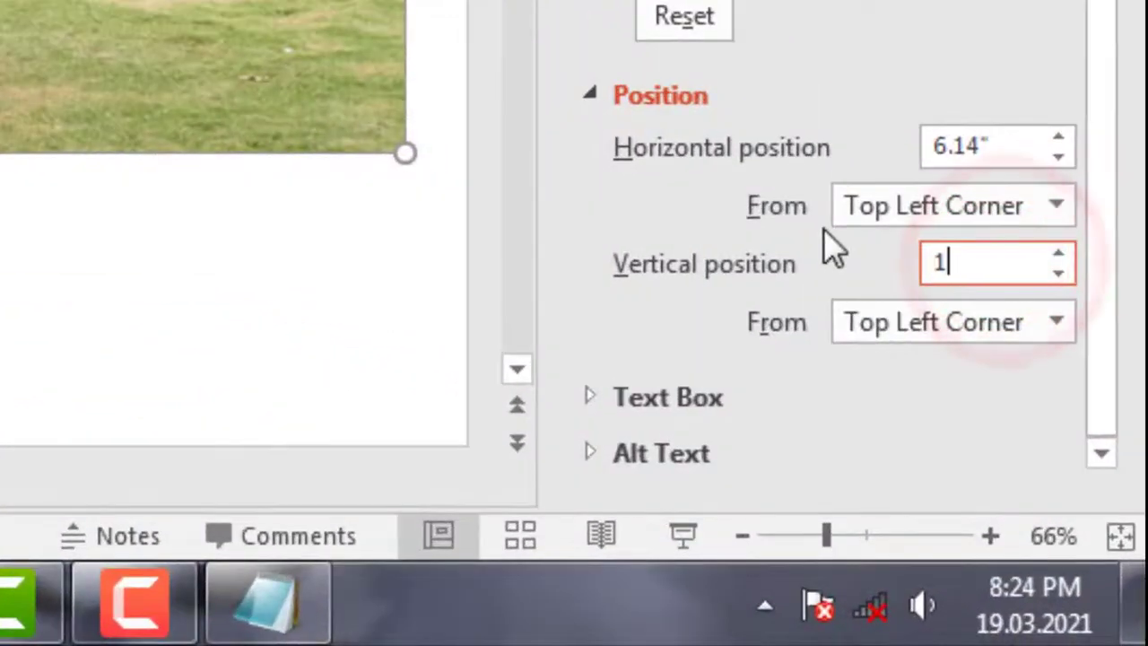
key("Return")
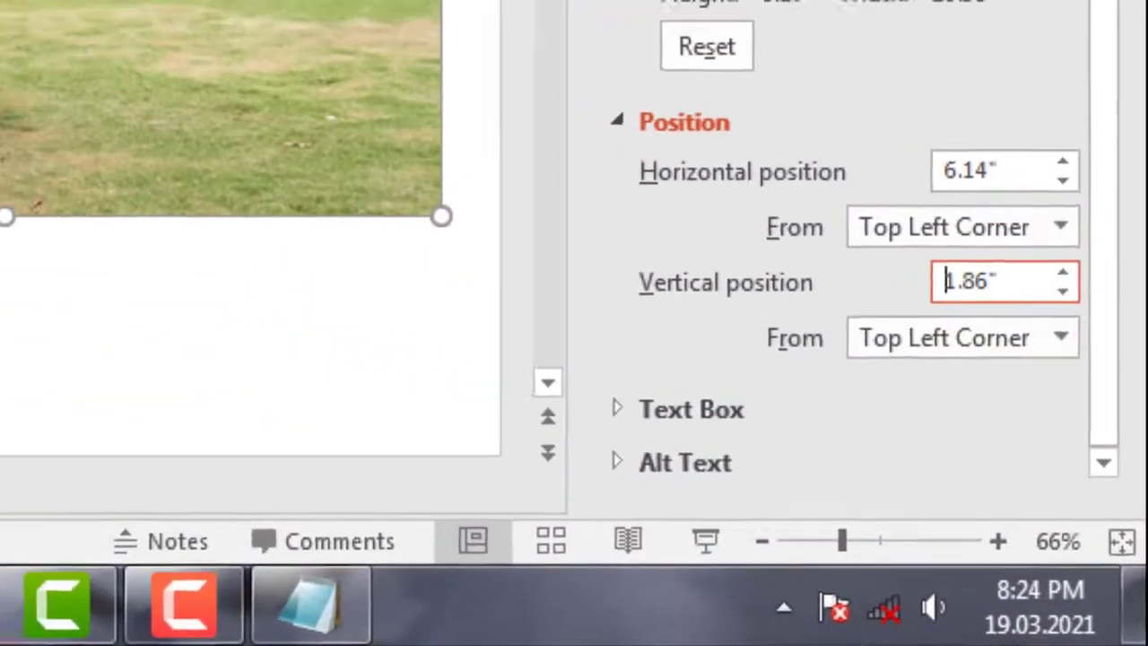
left_click(727, 133)
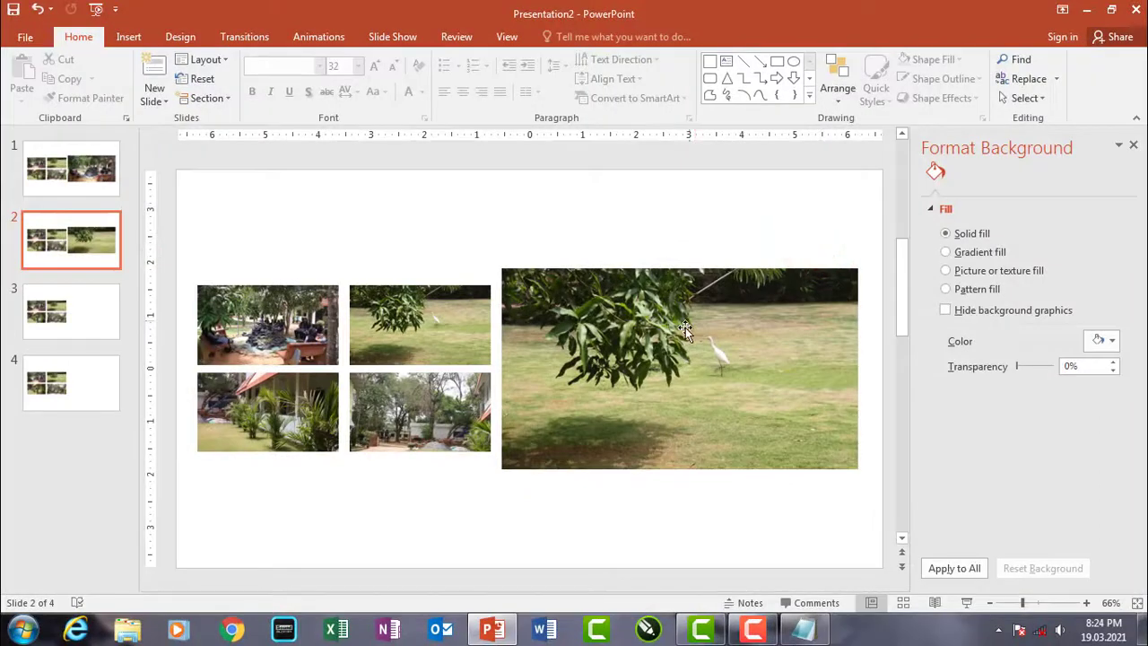
left_click(93, 178)
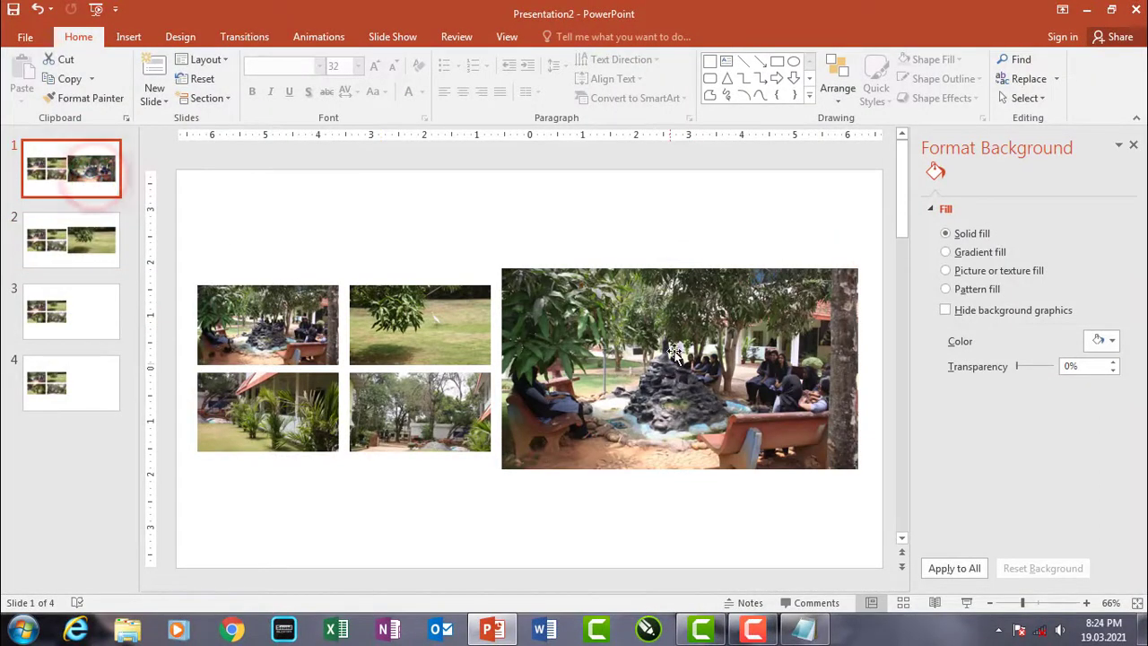
left_click(674, 350)
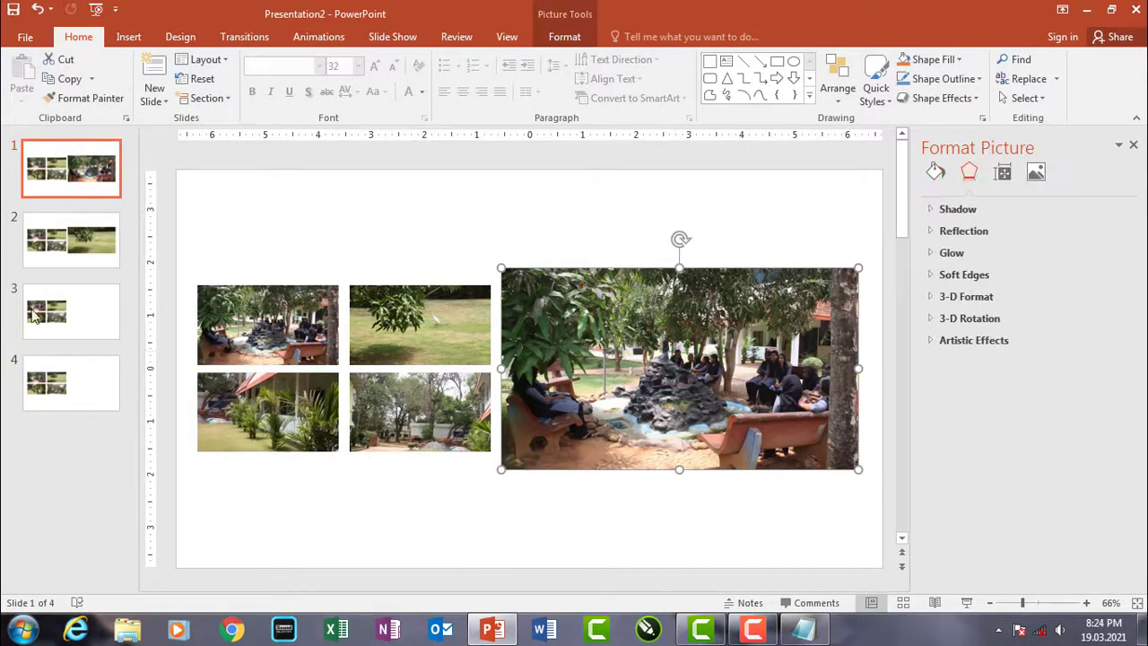
left_click(31, 244)
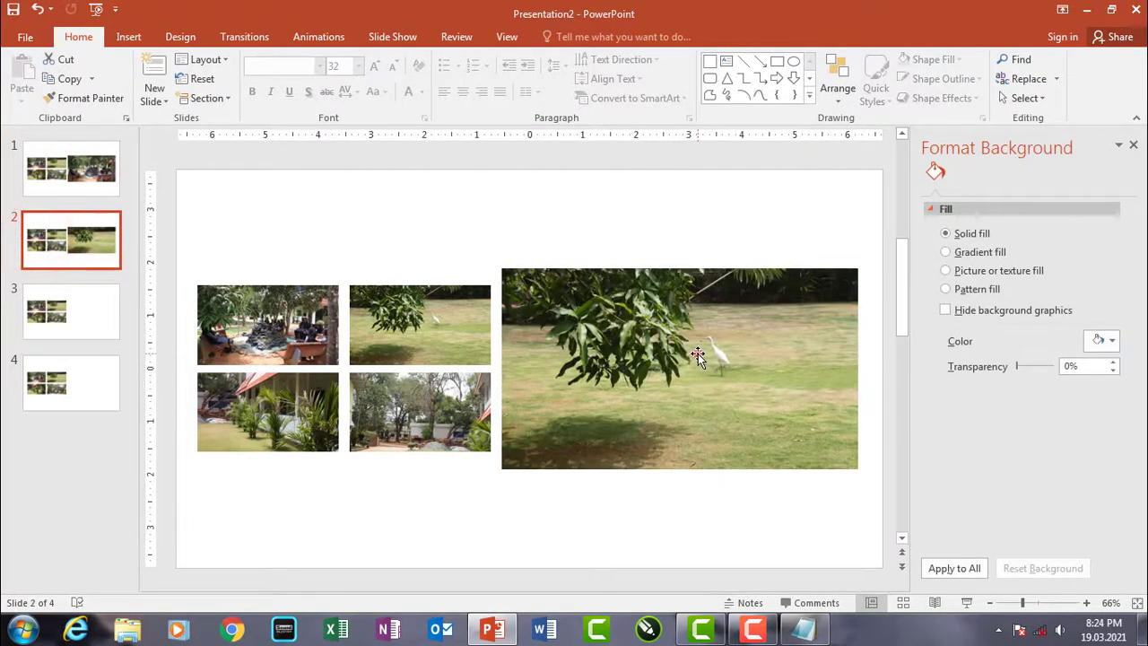
left_click(698, 356)
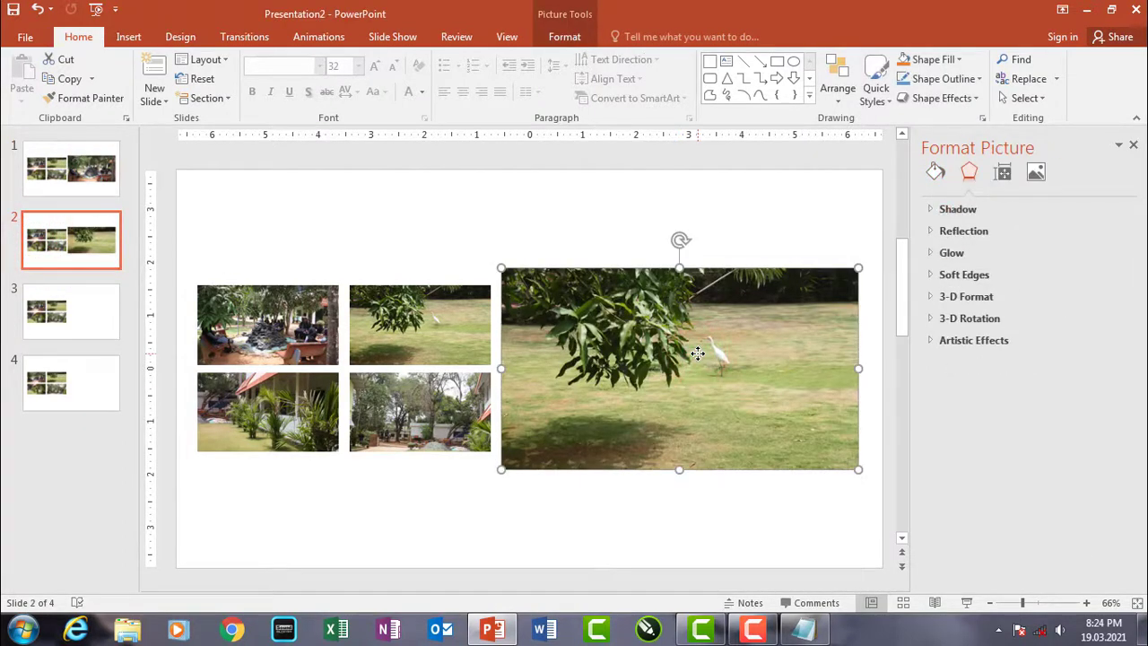
left_click(625, 236)
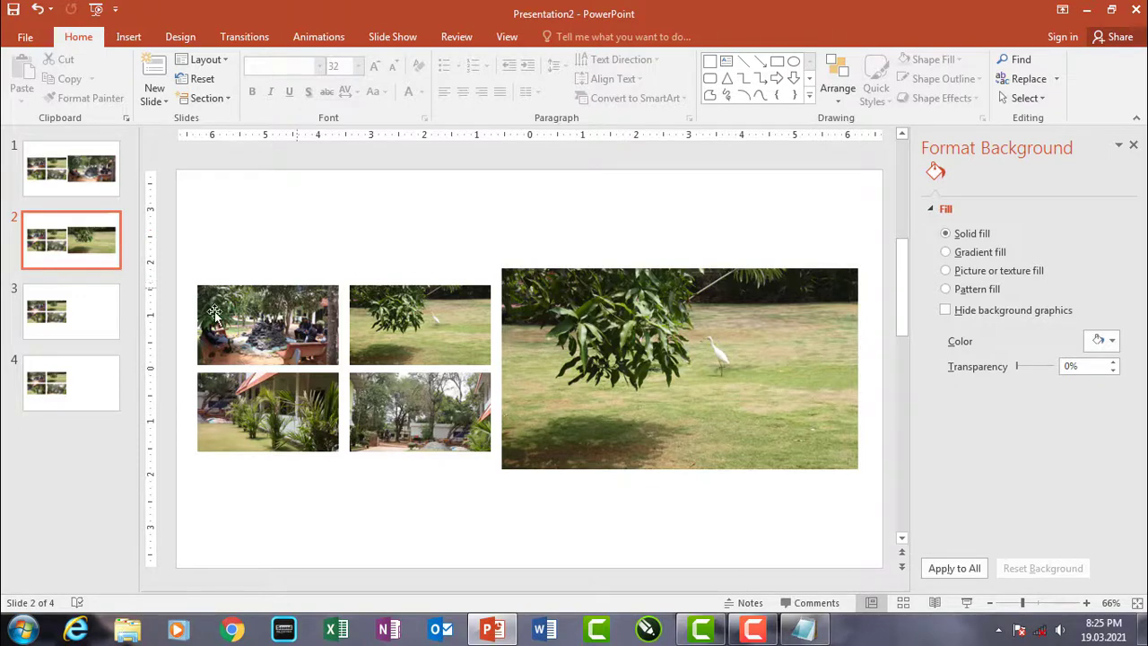
Insert picture 1 (3) from the Pictures library onto slide 3
left_click(97, 321)
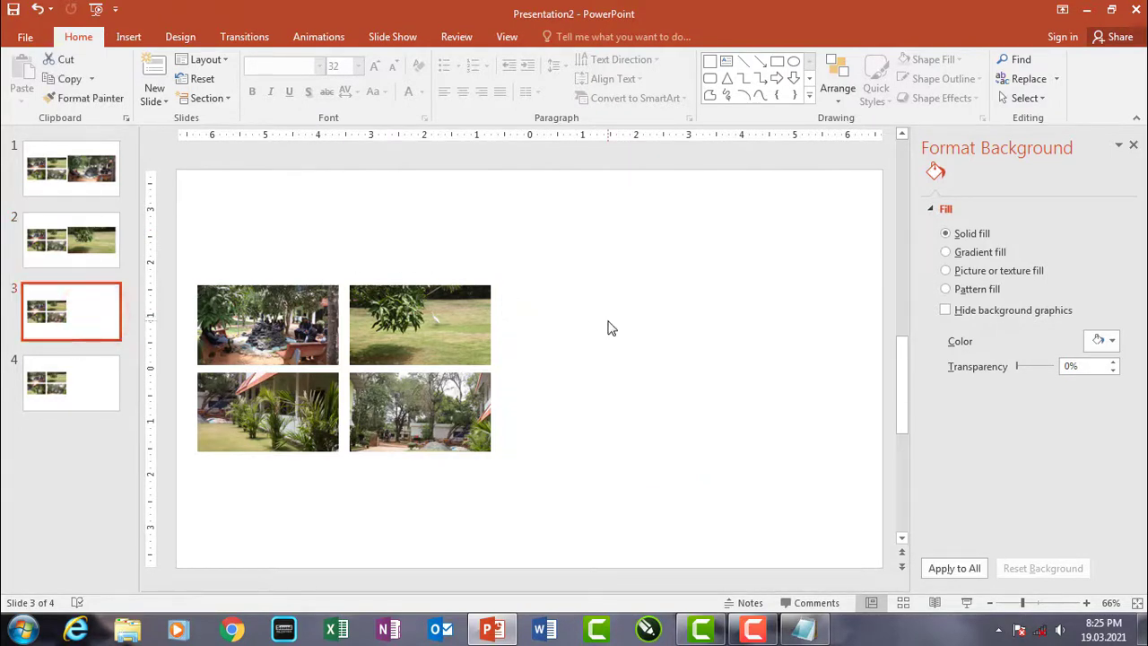
key("alt+i")
key("p")
key("f")
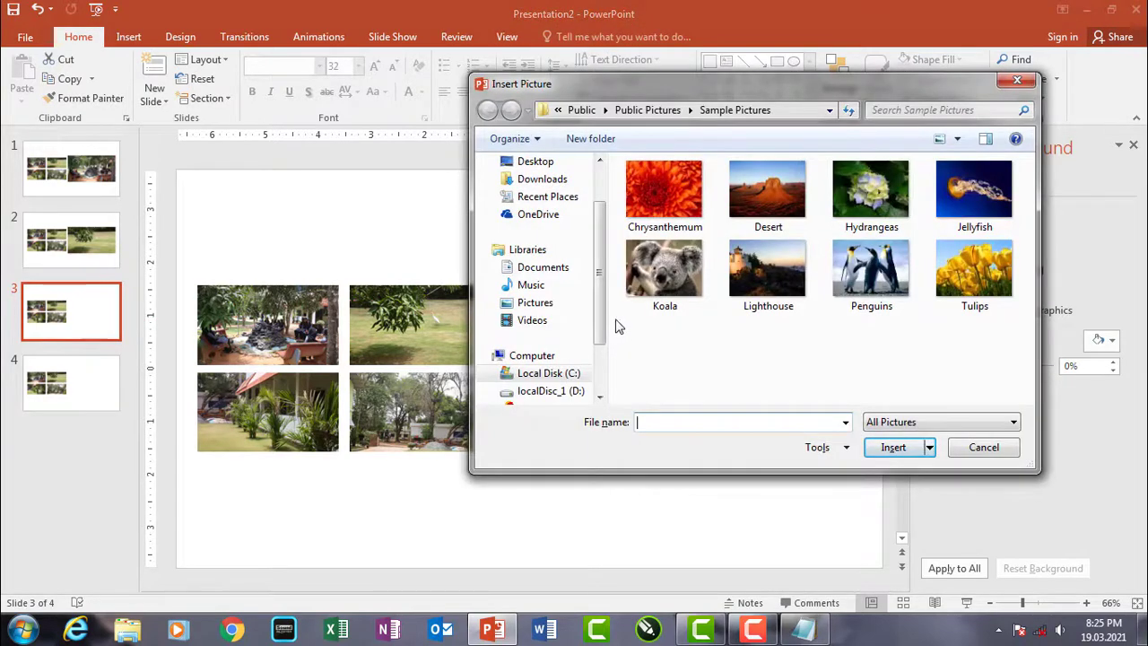
left_click(557, 303)
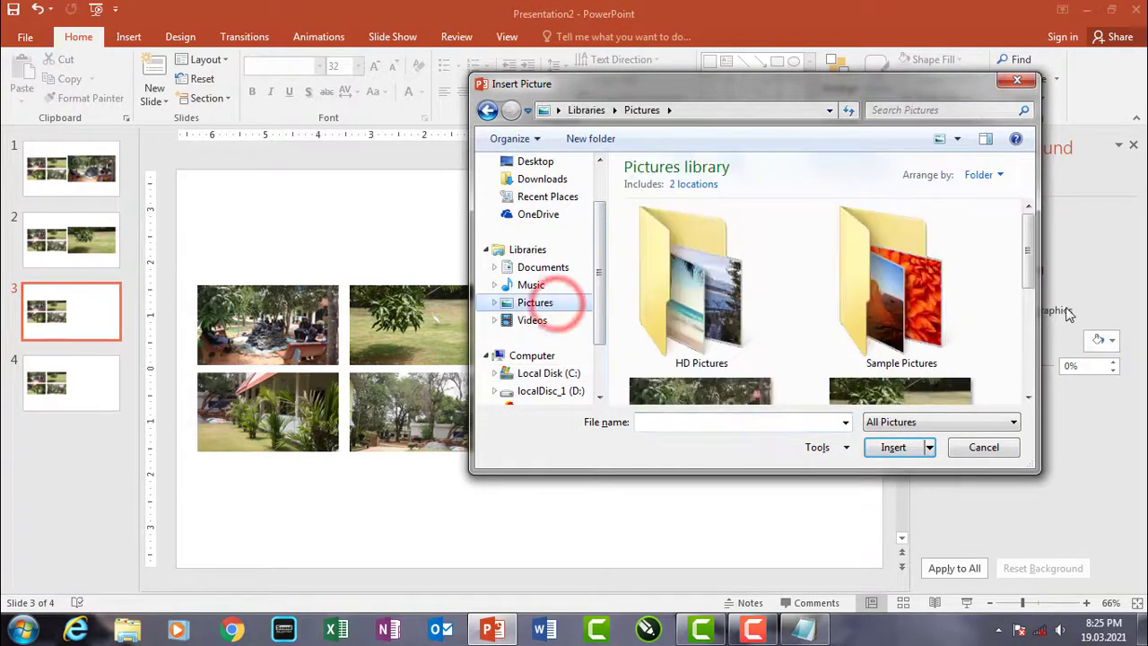
left_click_drag(1027, 260, 1028, 342)
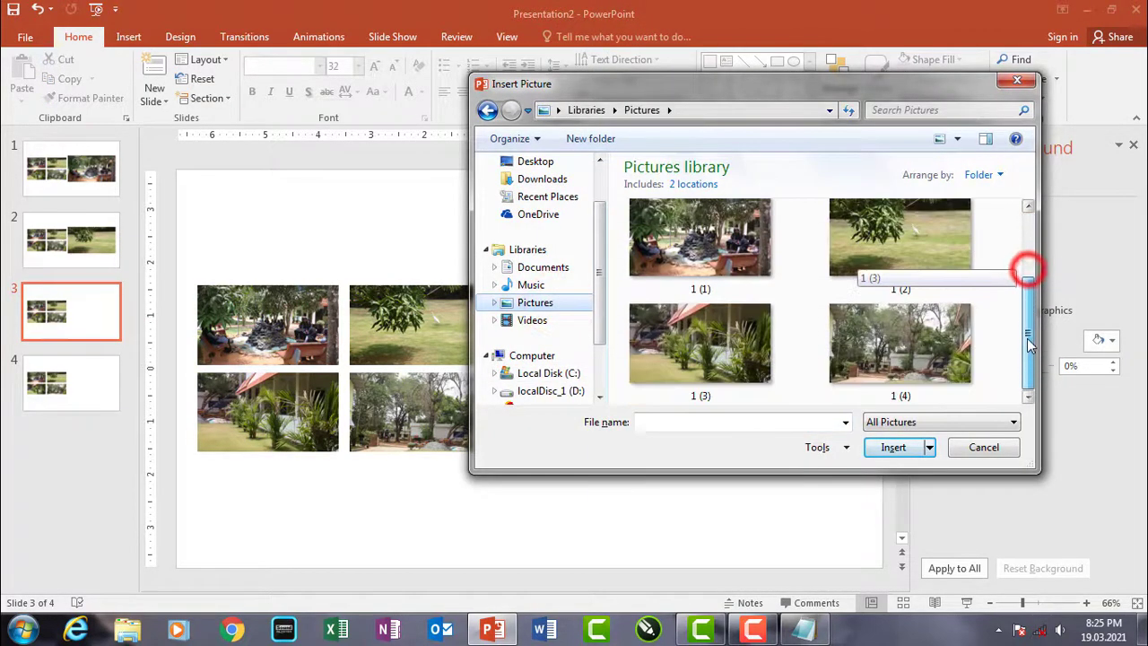
left_click(741, 350)
left_click(888, 446)
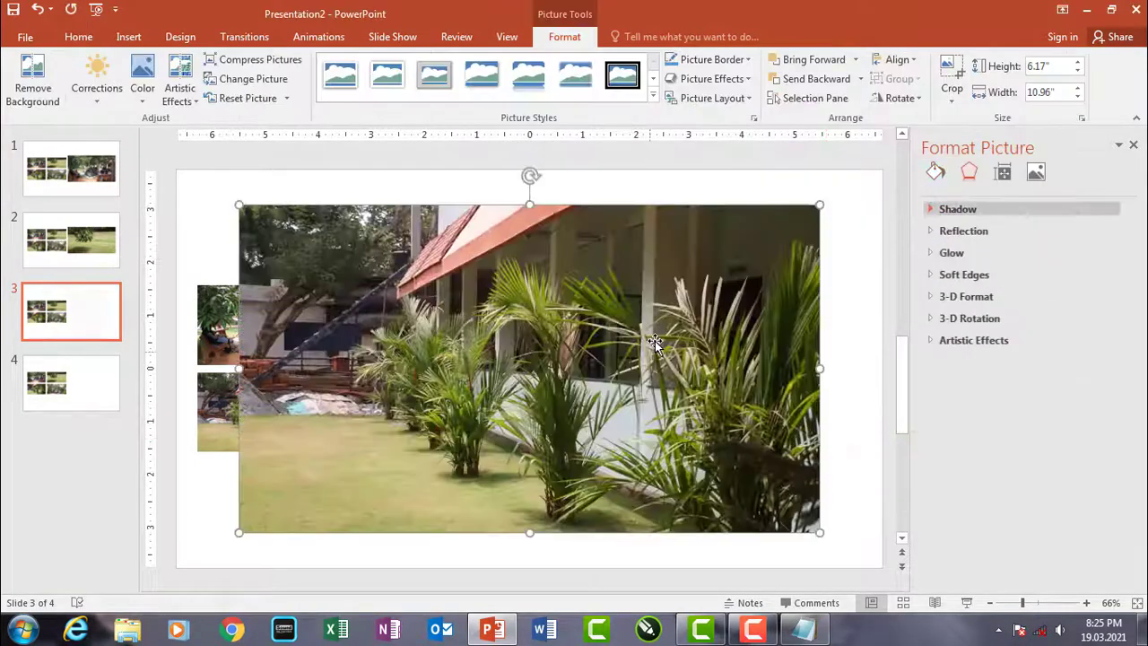
Set the inserted photo's height to 3.79 inches
left_click(1005, 178)
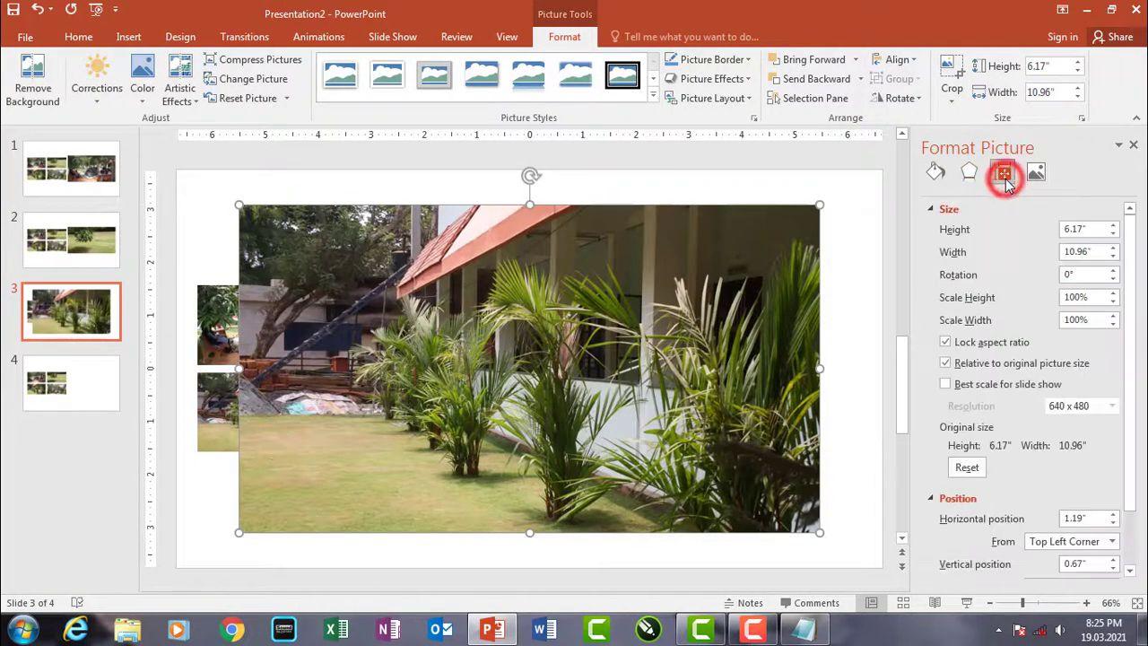
left_click(1086, 229)
left_click(807, 628)
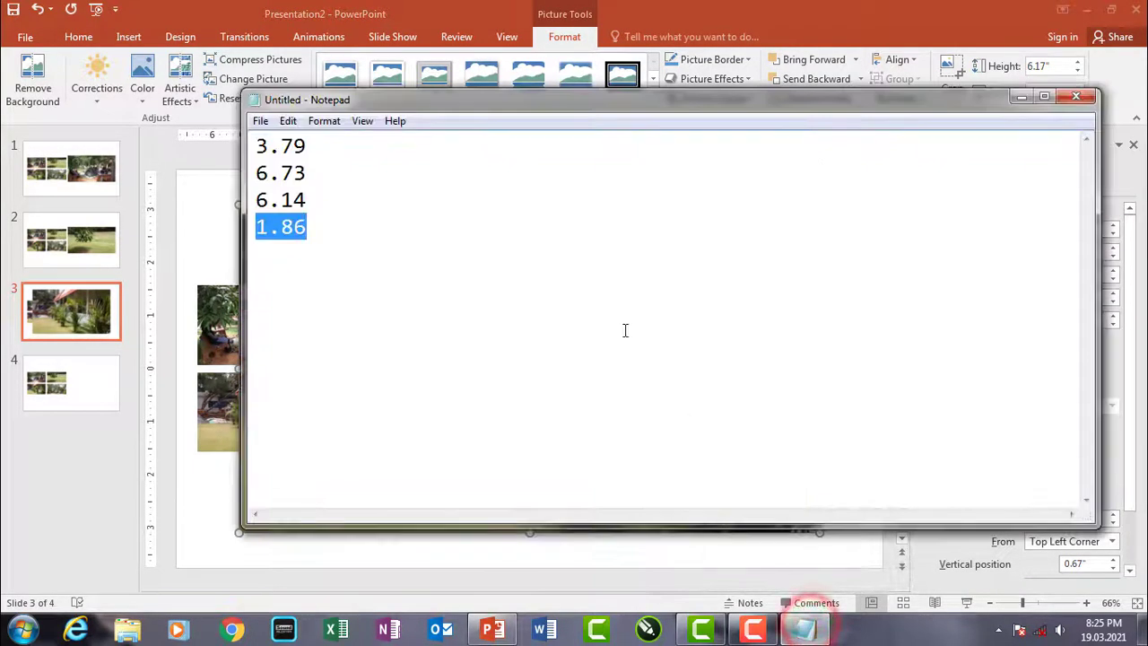
left_click(1023, 97)
double_click(1086, 229)
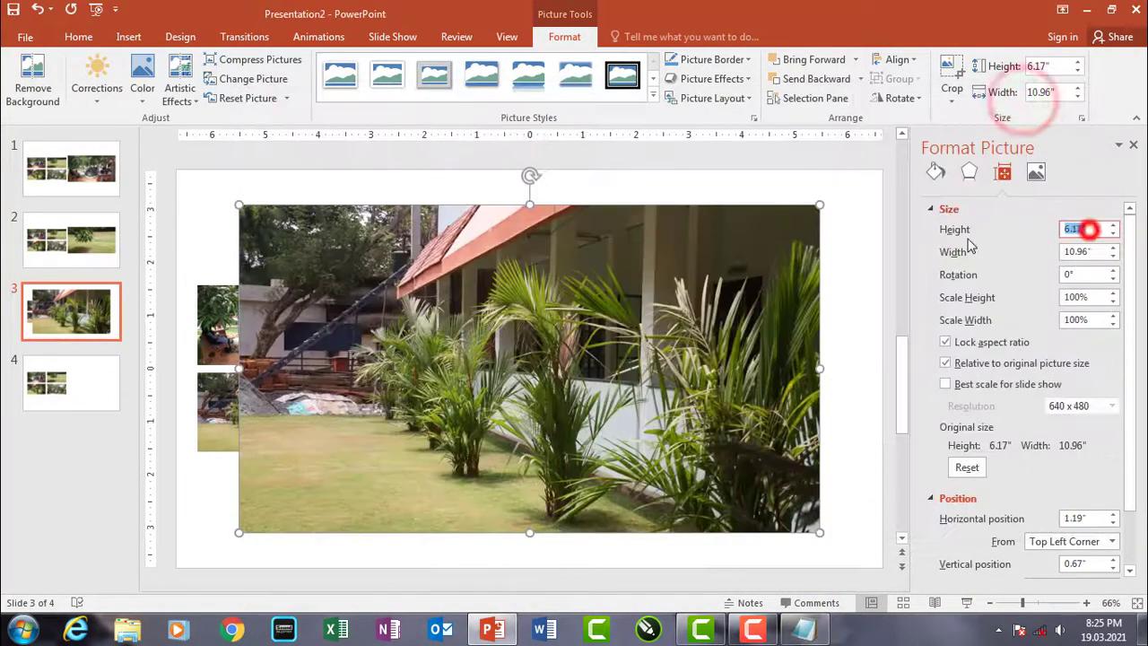
type("3")
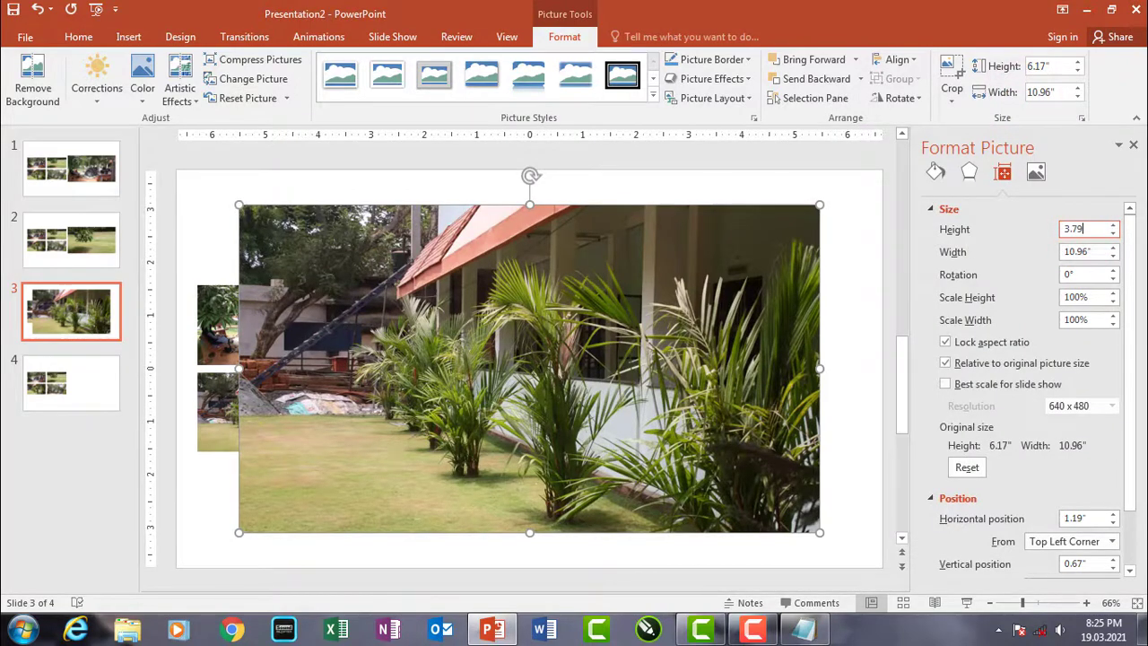
type(".79")
key("Return")
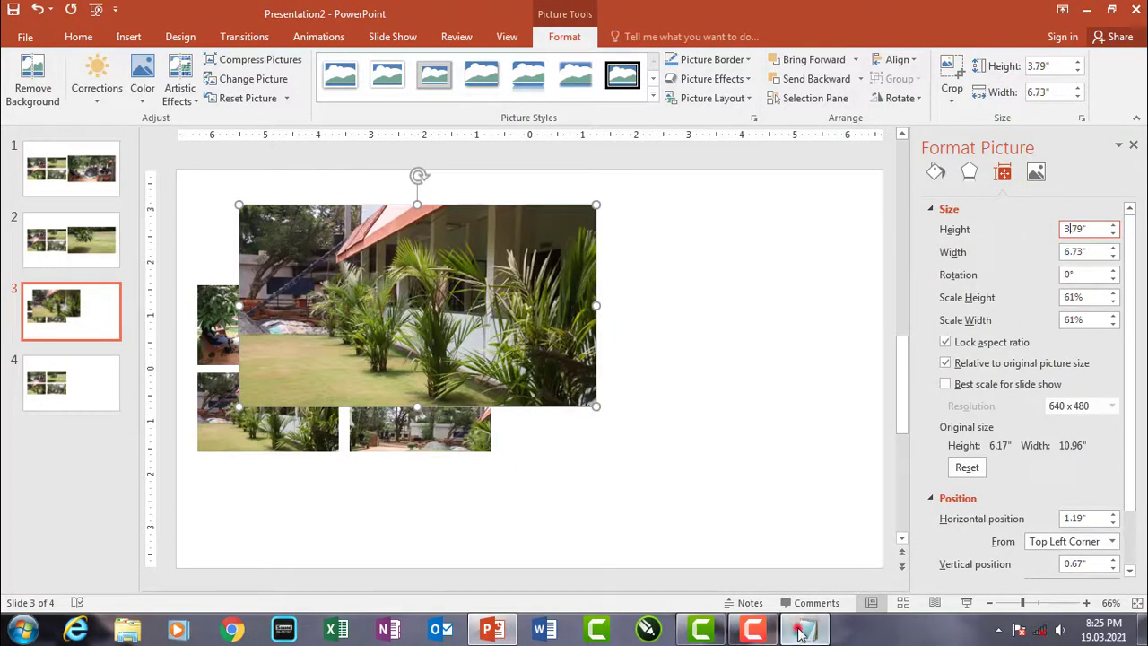
Position the photo at 6.14" horizontal and 1.86" vertical, then move to slide 4
left_click(801, 632)
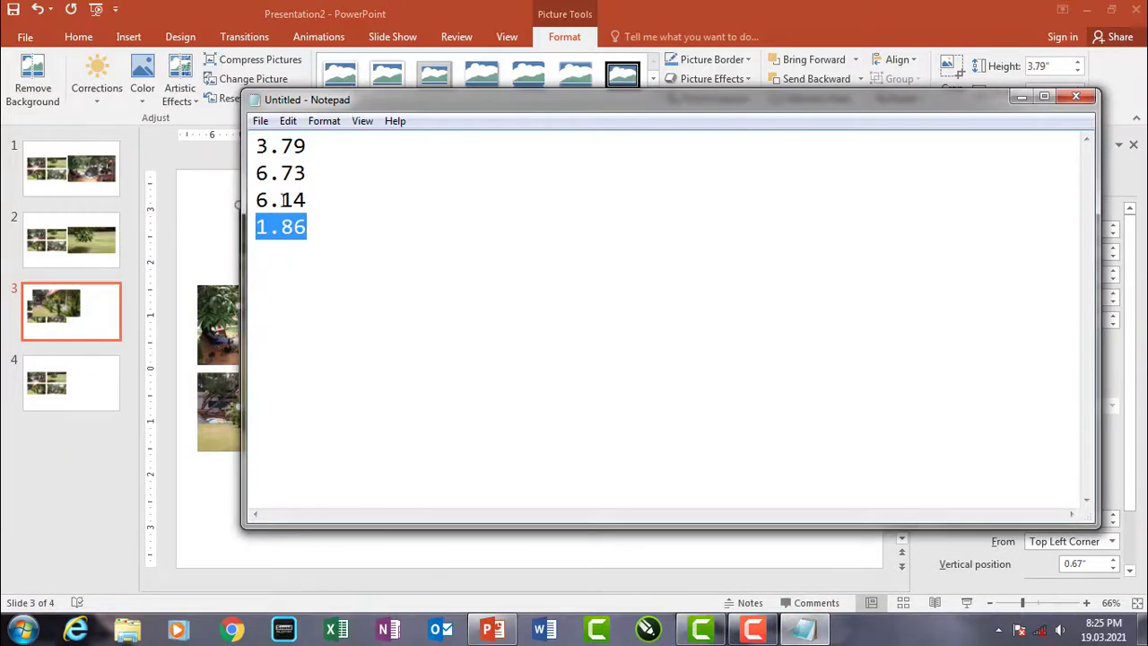
left_click(1023, 97)
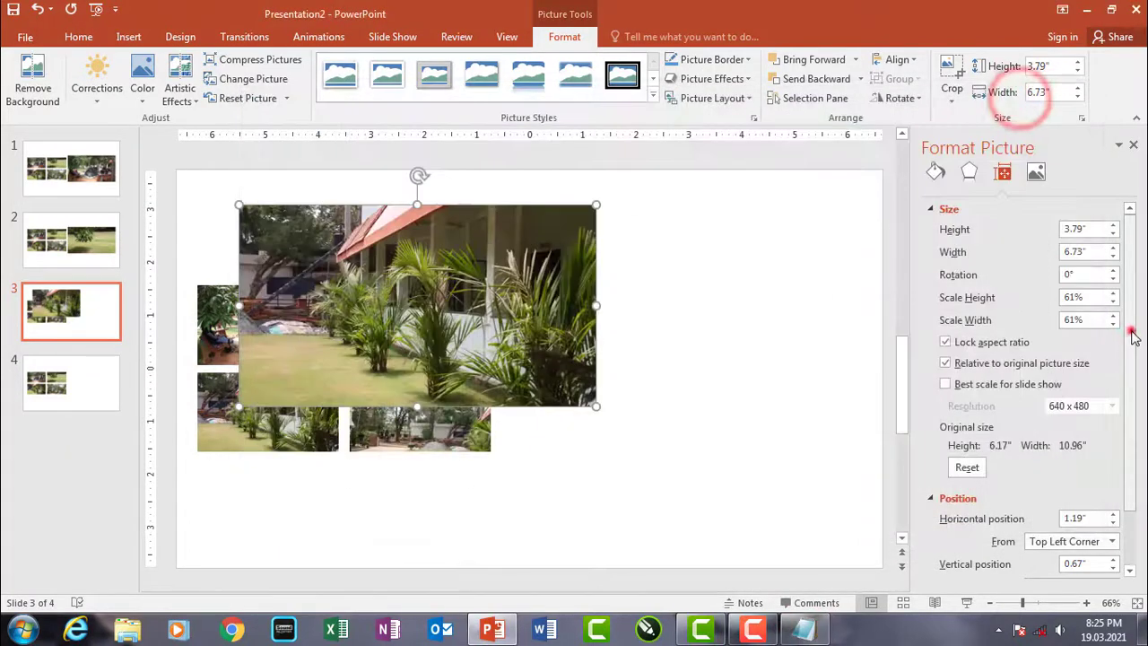
left_click_drag(1132, 337, 1131, 372)
double_click(1081, 451)
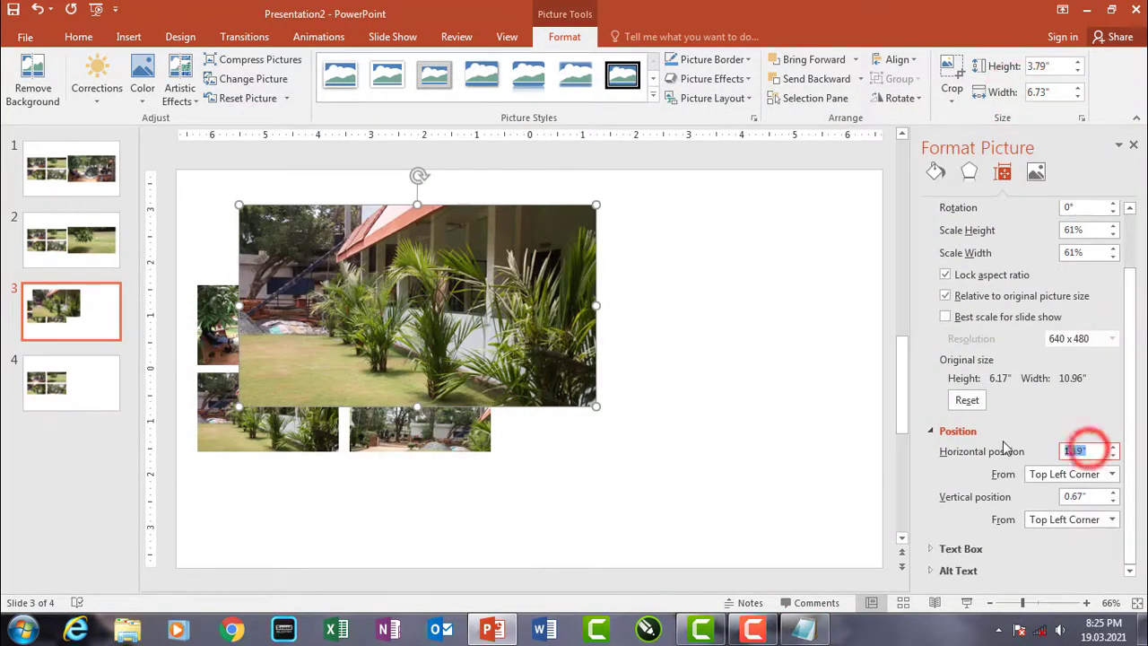
type("6.14")
key("Return")
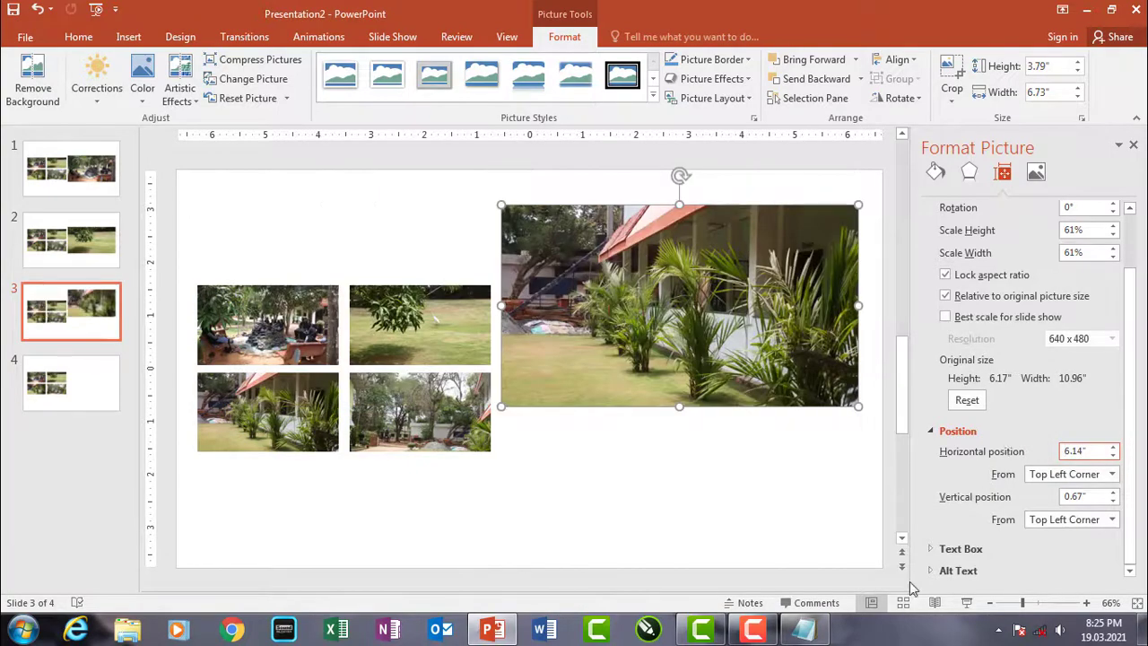
left_click(804, 631)
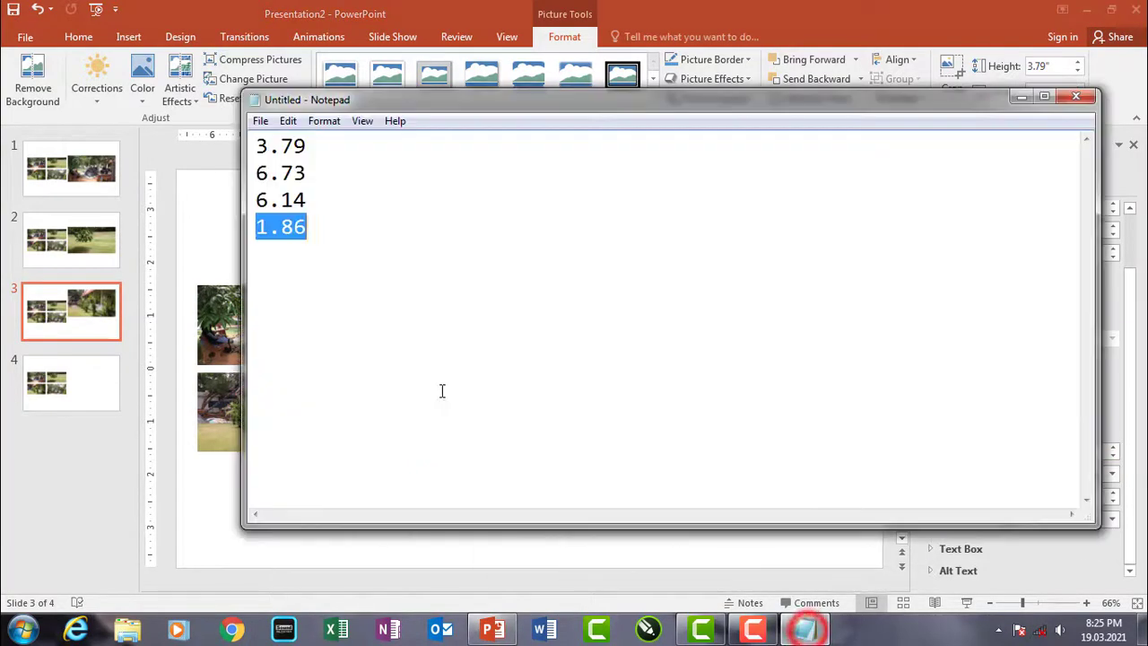
left_click(1022, 96)
double_click(1086, 496)
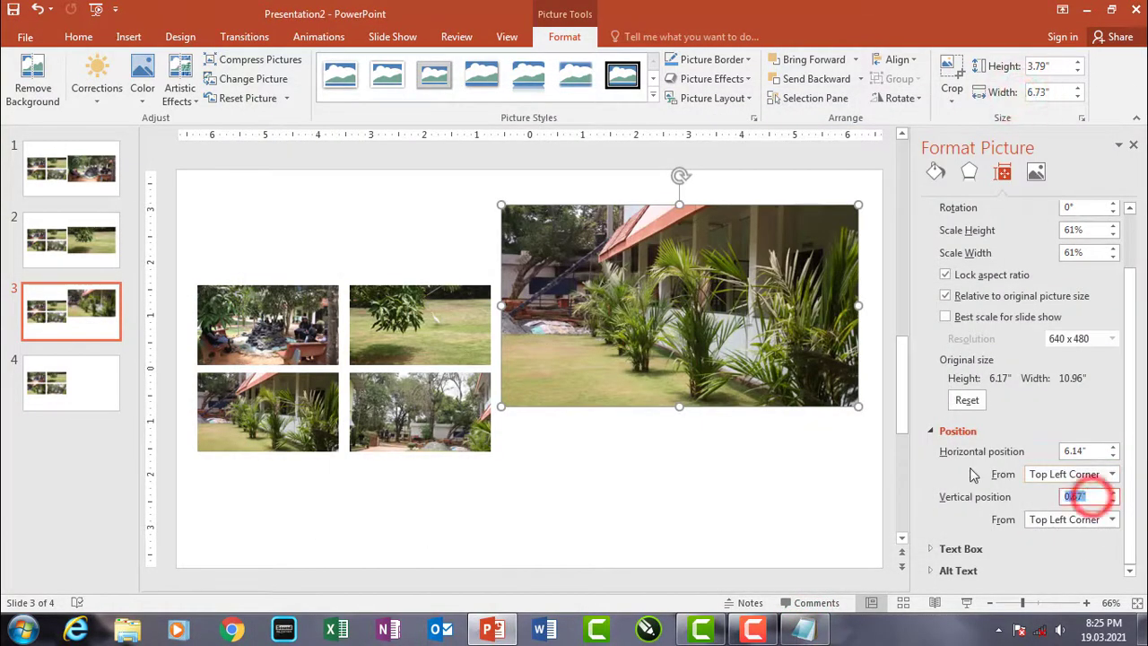
type("1.86")
key("Return")
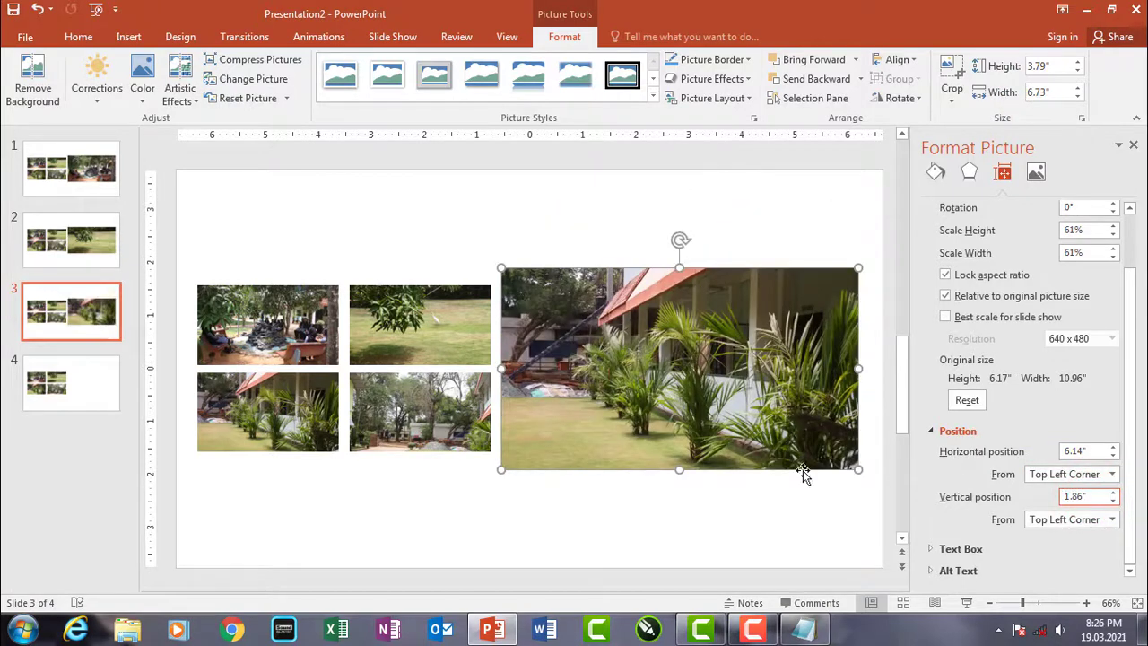
left_click(52, 387)
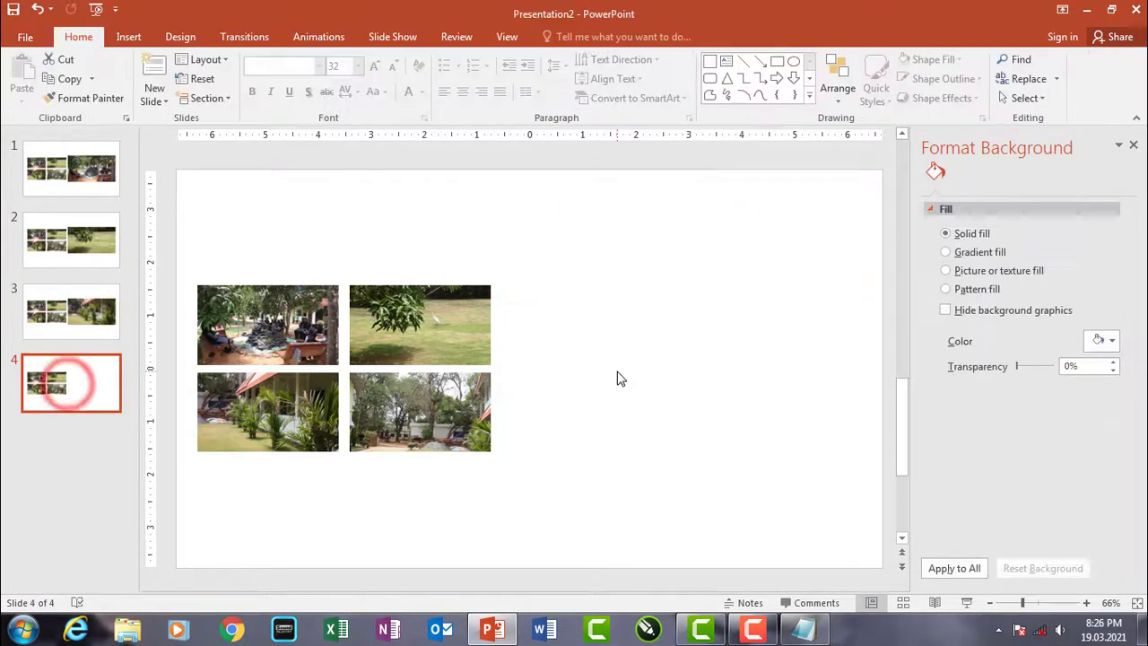
Try a picture-fill slide background, then cancel and undo the change
left_click(945, 269)
left_click(966, 358)
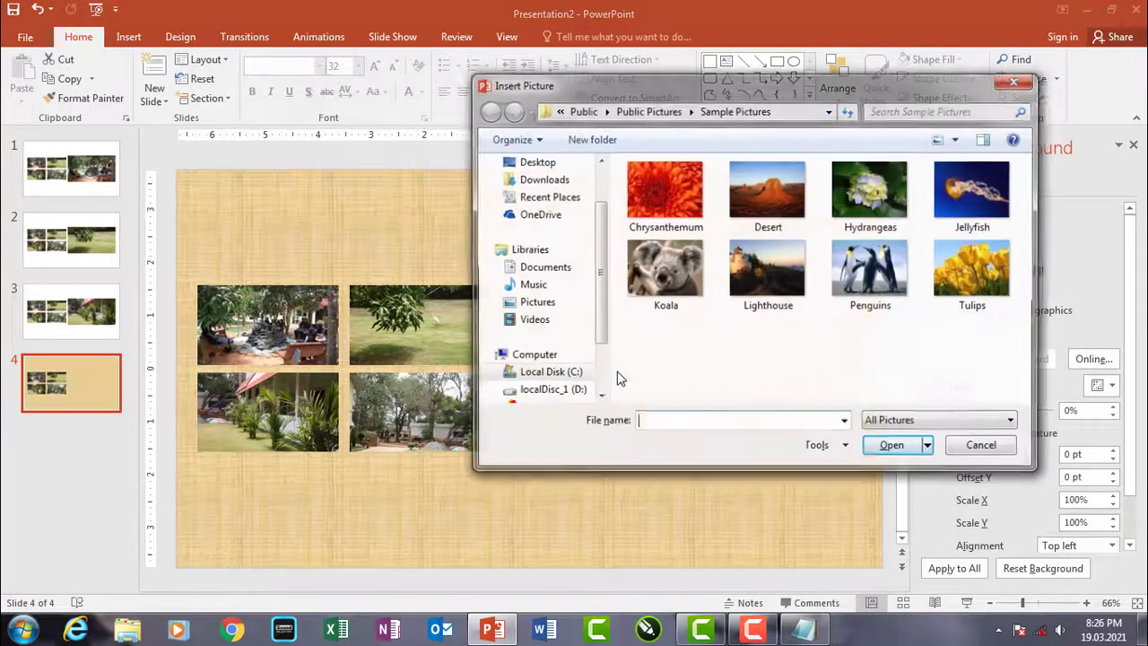
left_click(983, 446)
key("ctrl+z")
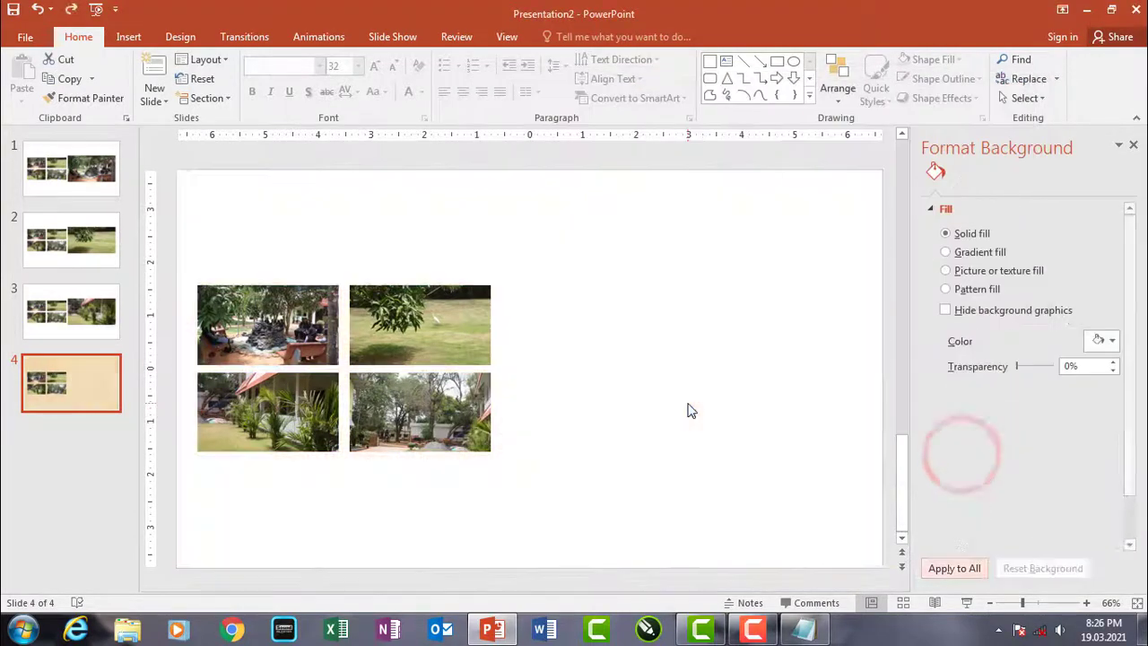
Insert picture 1 (4) from the Pictures library onto slide 4
key("alt+i")
key("p")
key("f")
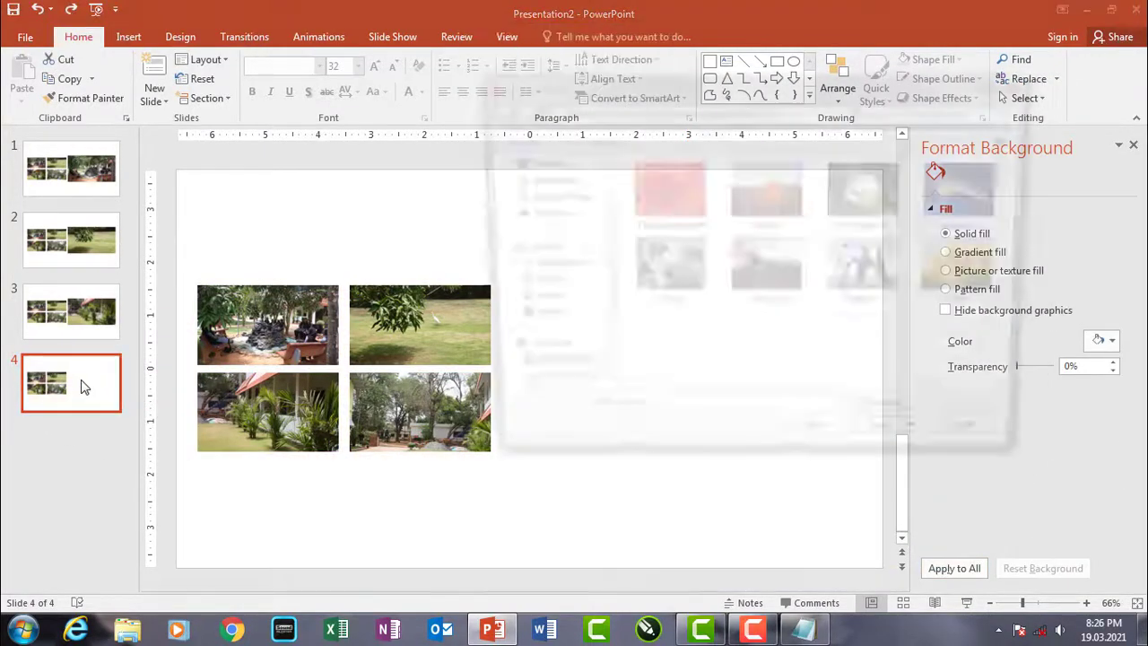
left_click(556, 302)
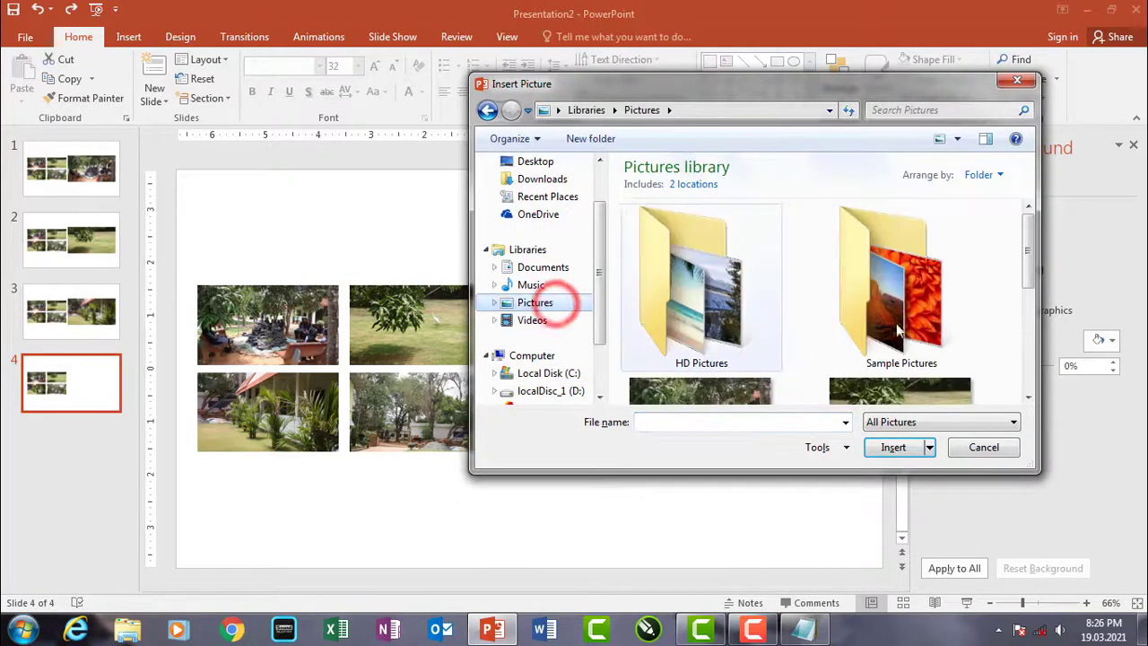
left_click_drag(1028, 271, 1041, 363)
left_click(874, 343)
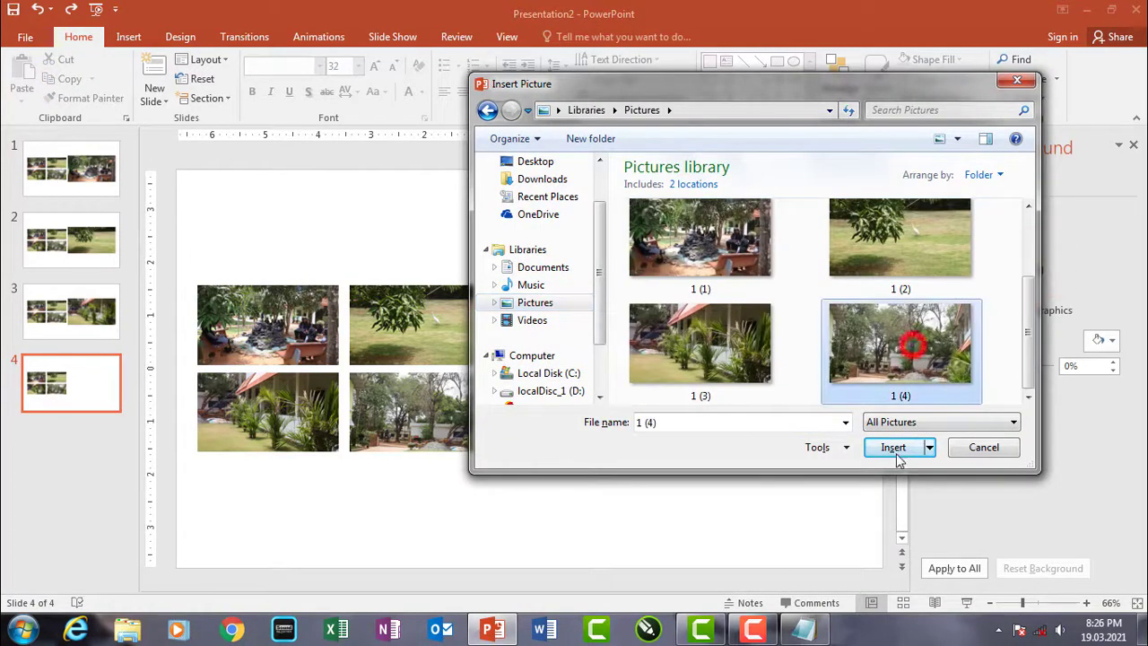
left_click(888, 446)
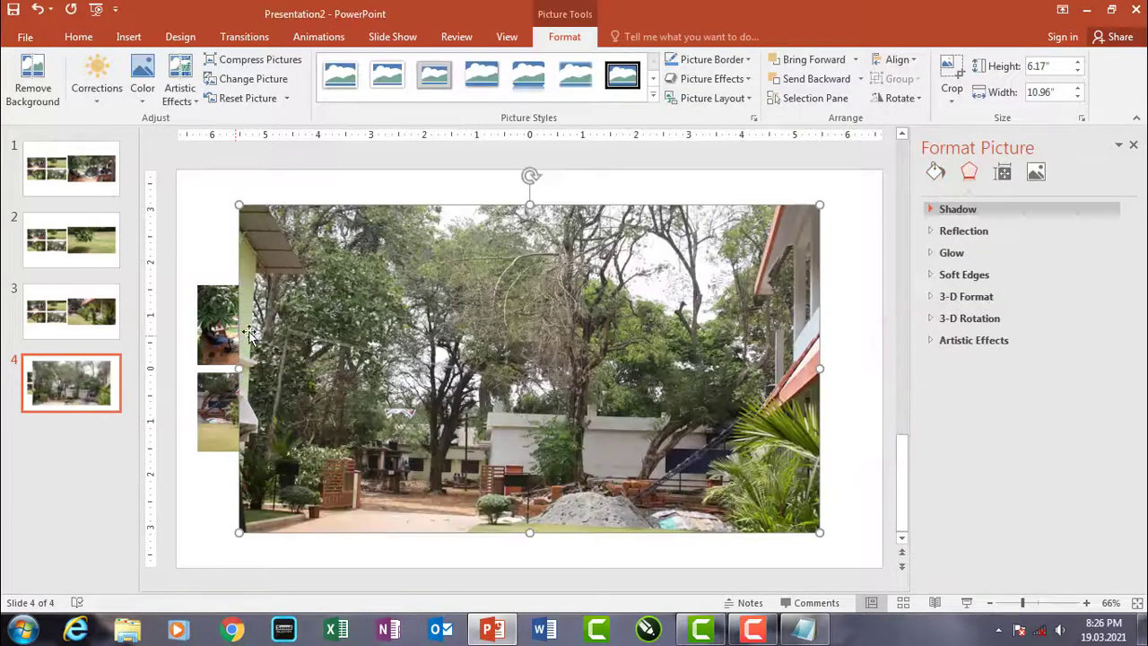
Set the inserted photo's height to 3.79 inches
left_click(1003, 172)
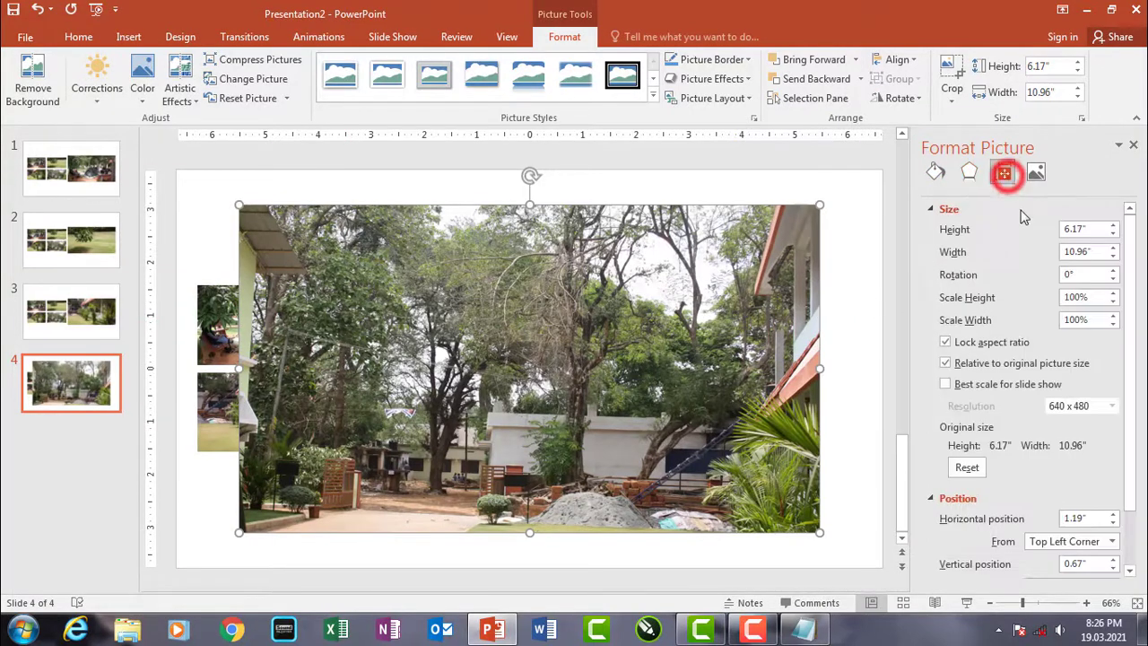
double_click(1081, 228)
left_click(796, 632)
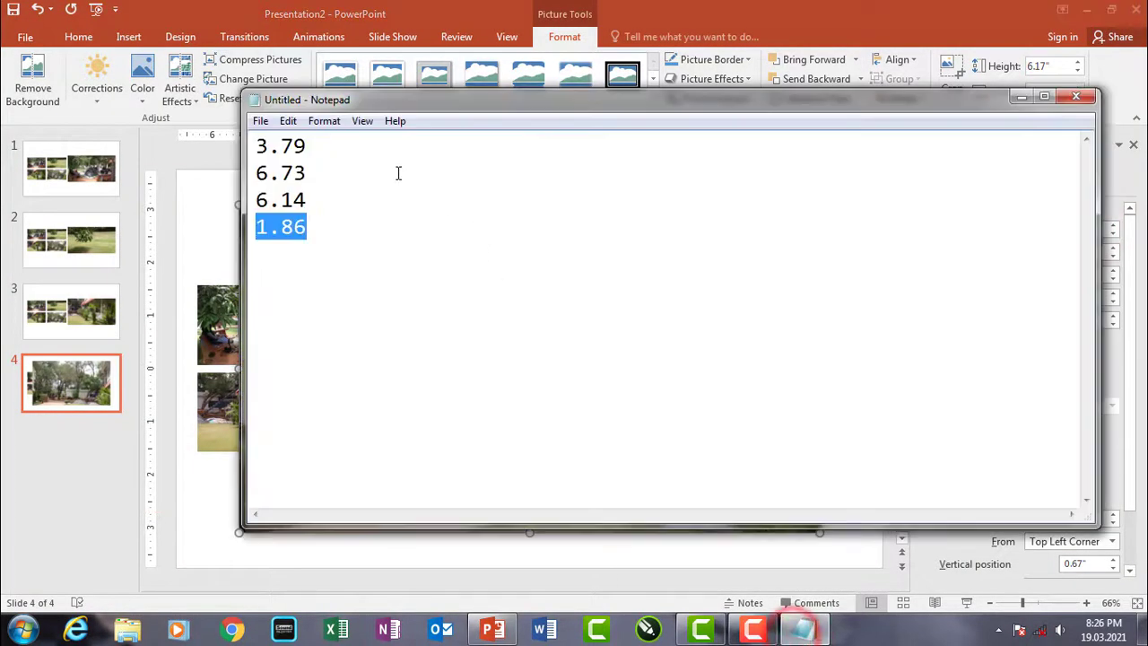
left_click(1023, 97)
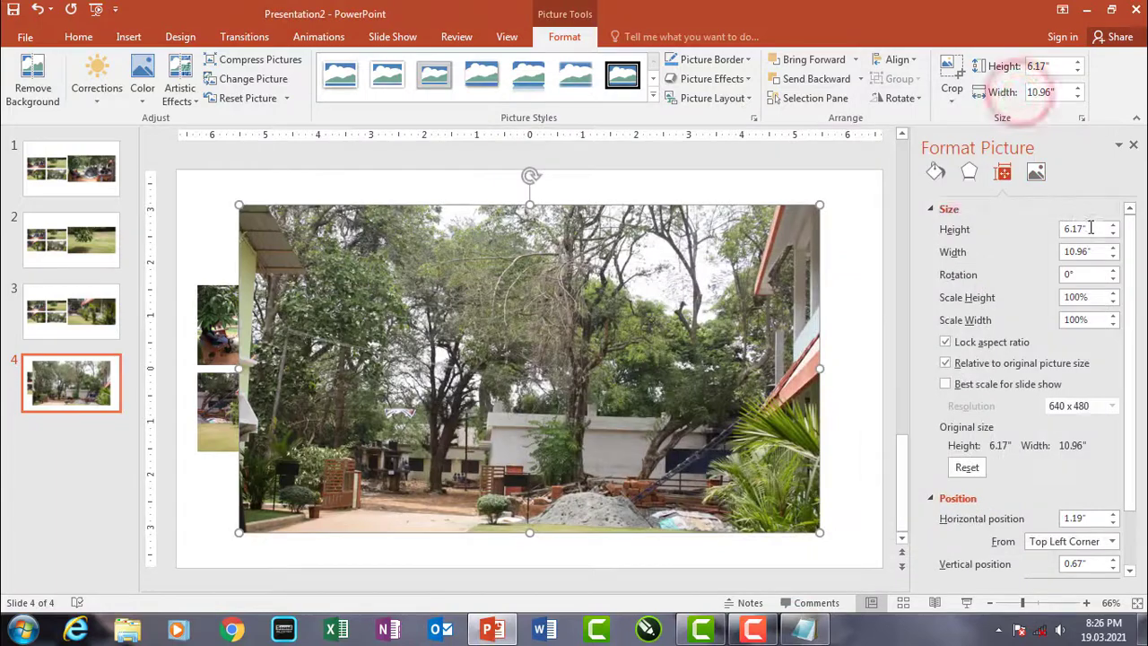
double_click(1083, 229)
type("3.79")
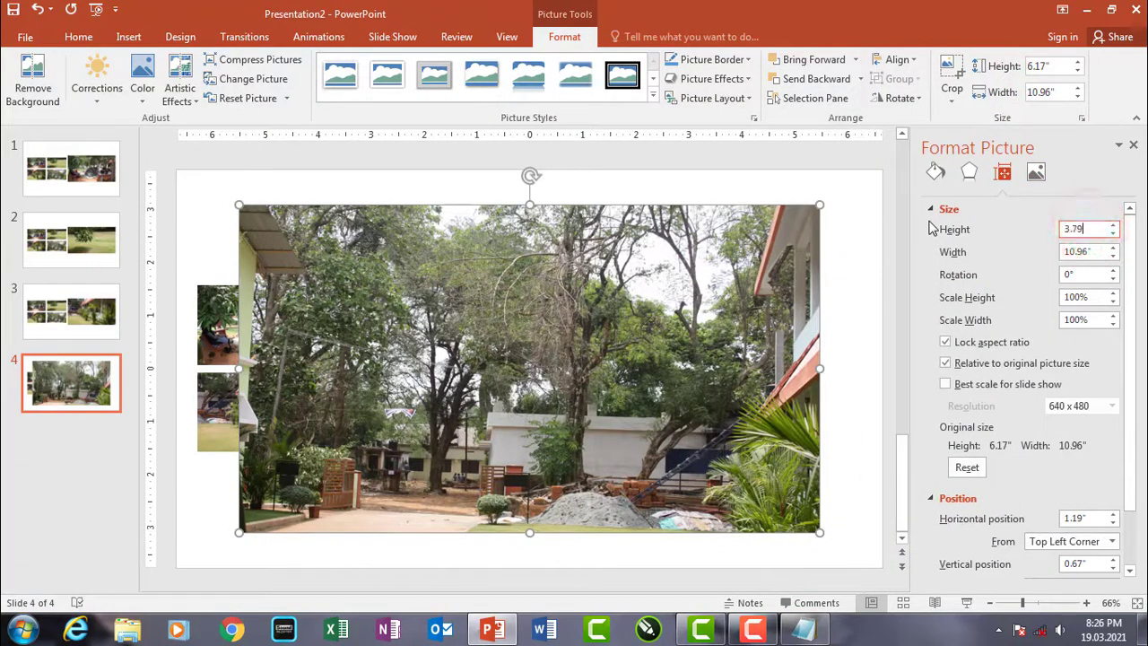
key("Return")
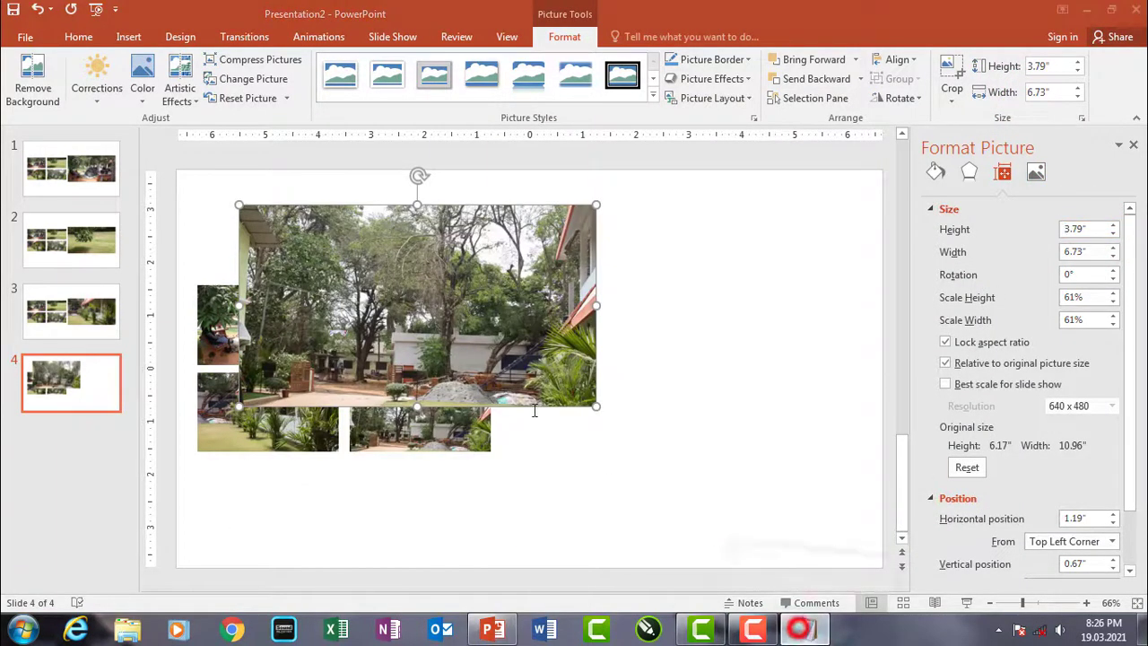
Set the photo's horizontal position to 6.14 inches
left_click(803, 630)
left_click(1021, 97)
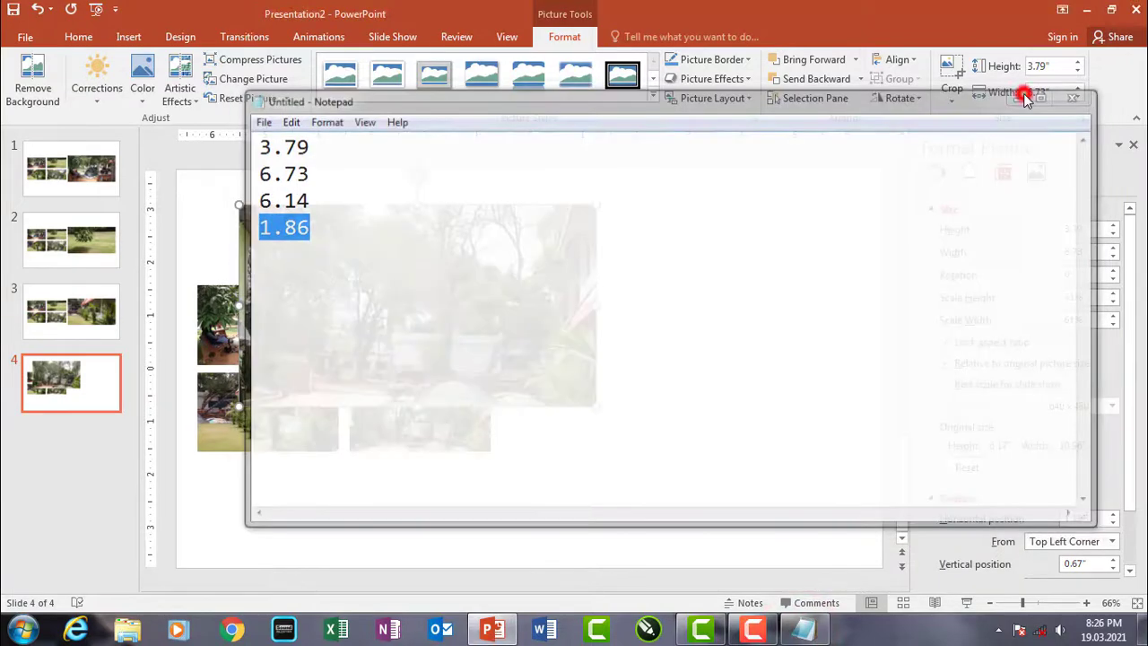
scroll(1137, 329, "down", 2)
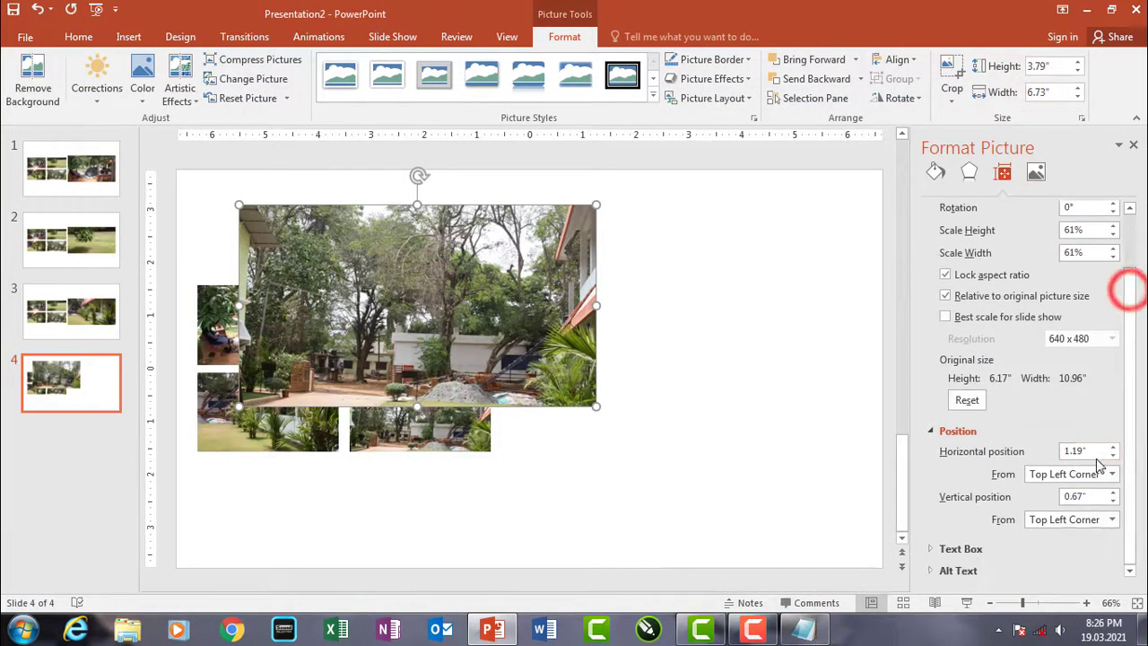
double_click(1079, 450)
left_click(801, 628)
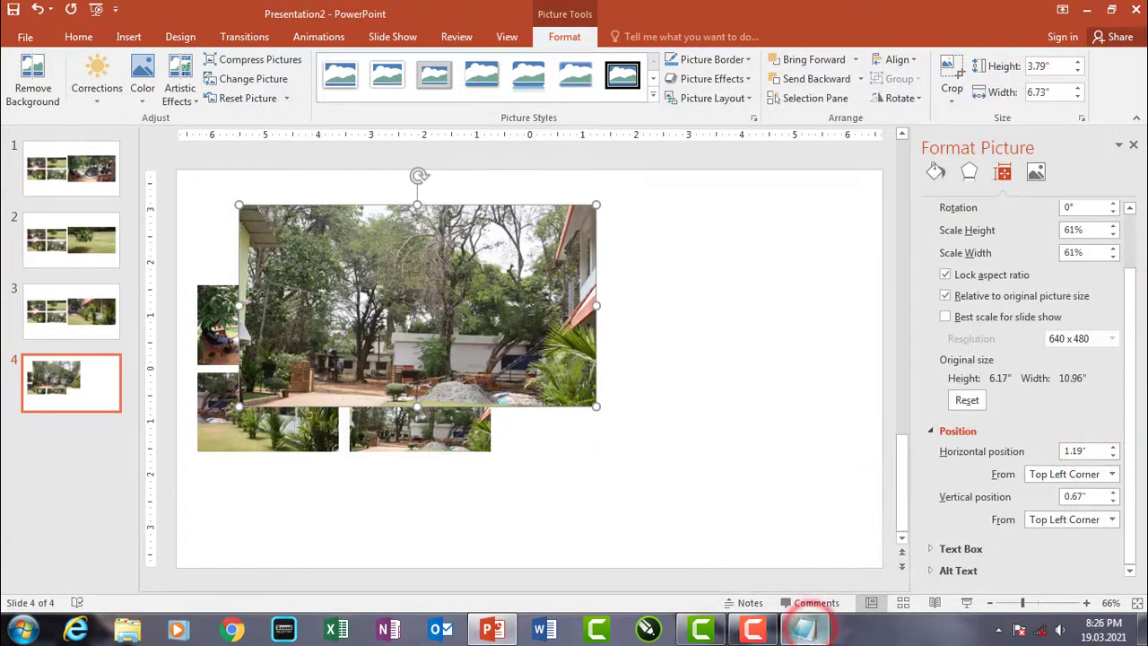
left_click(807, 628)
left_click(1022, 96)
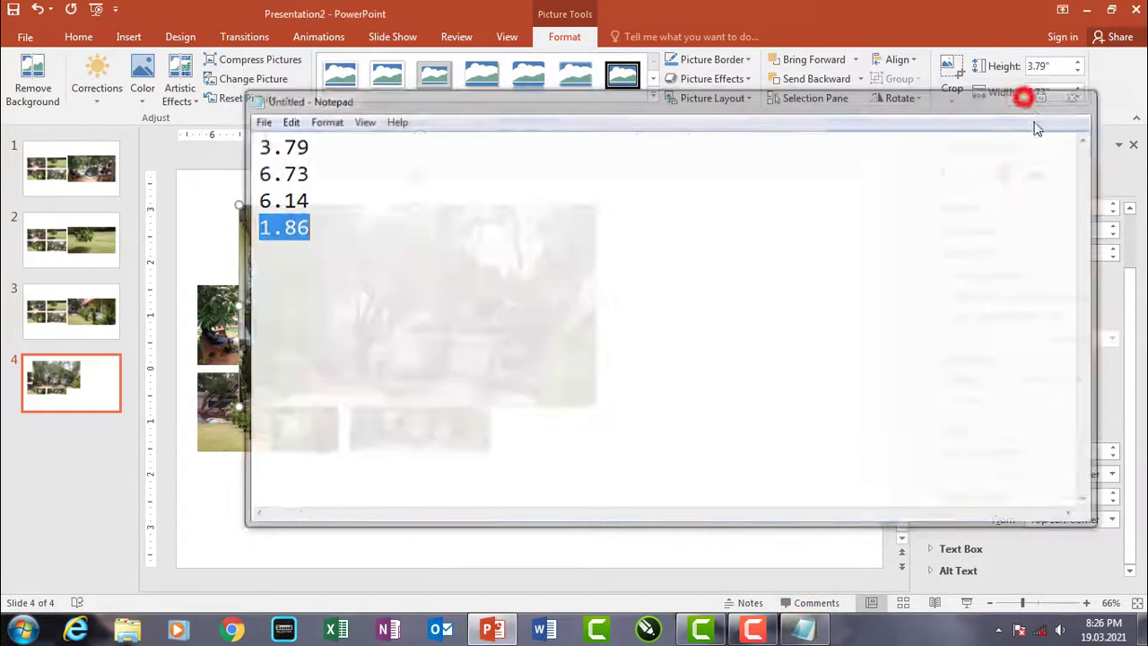
double_click(1093, 451)
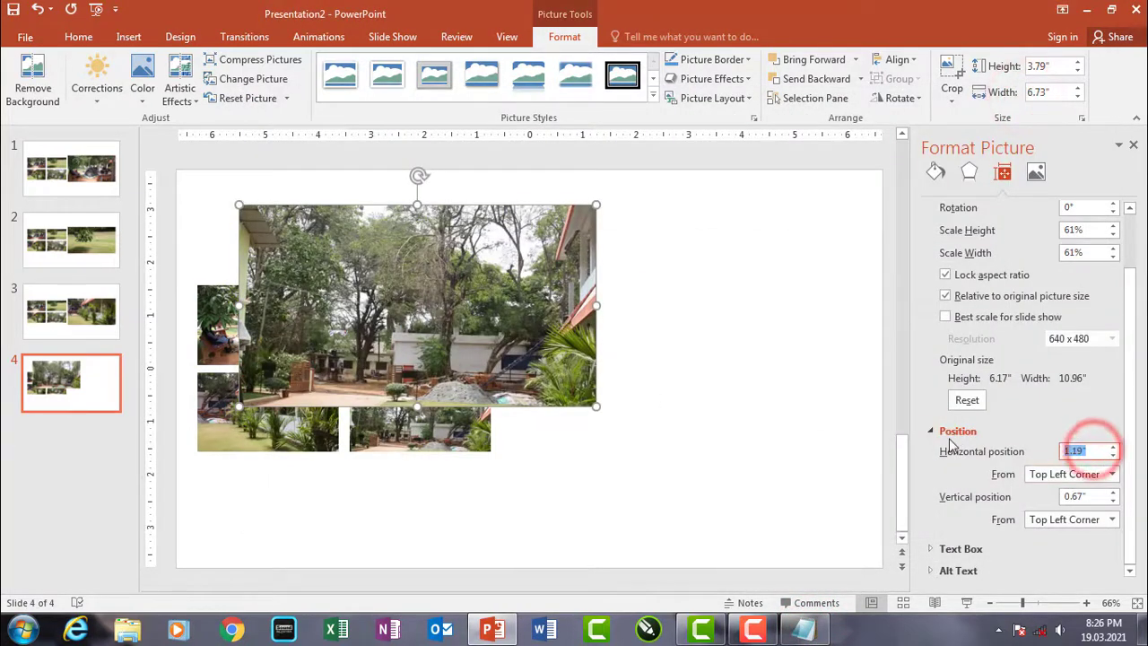
type("6.14")
key("Return")
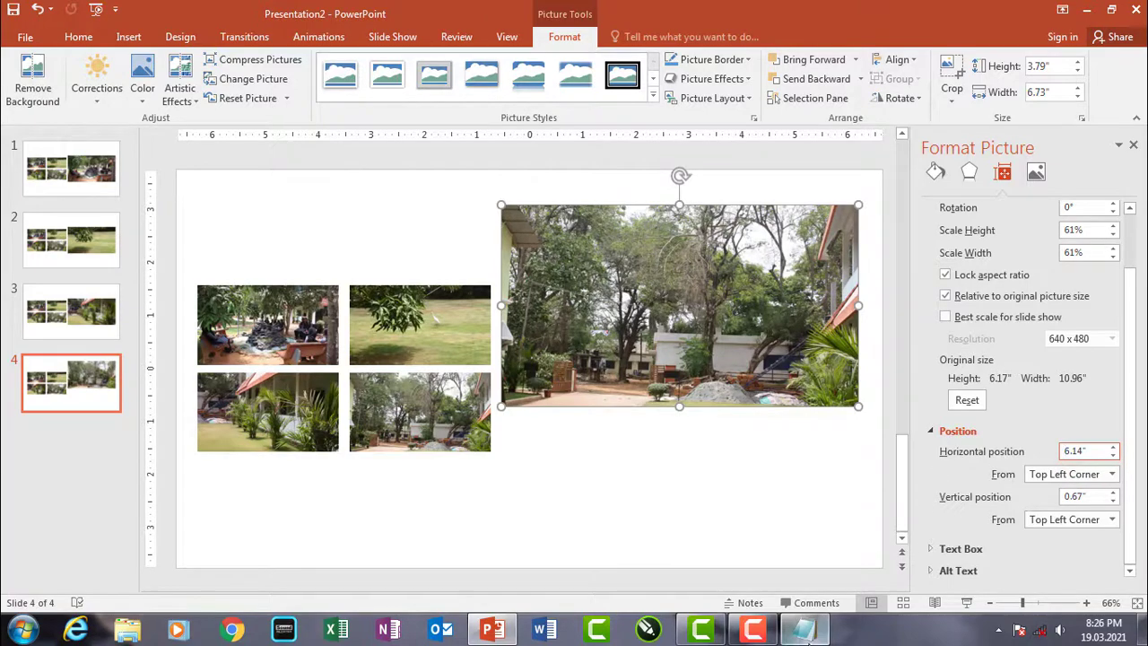
Set the vertical position to 1.86 inches, close the Format Picture pane and return to slide 1
left_click(805, 627)
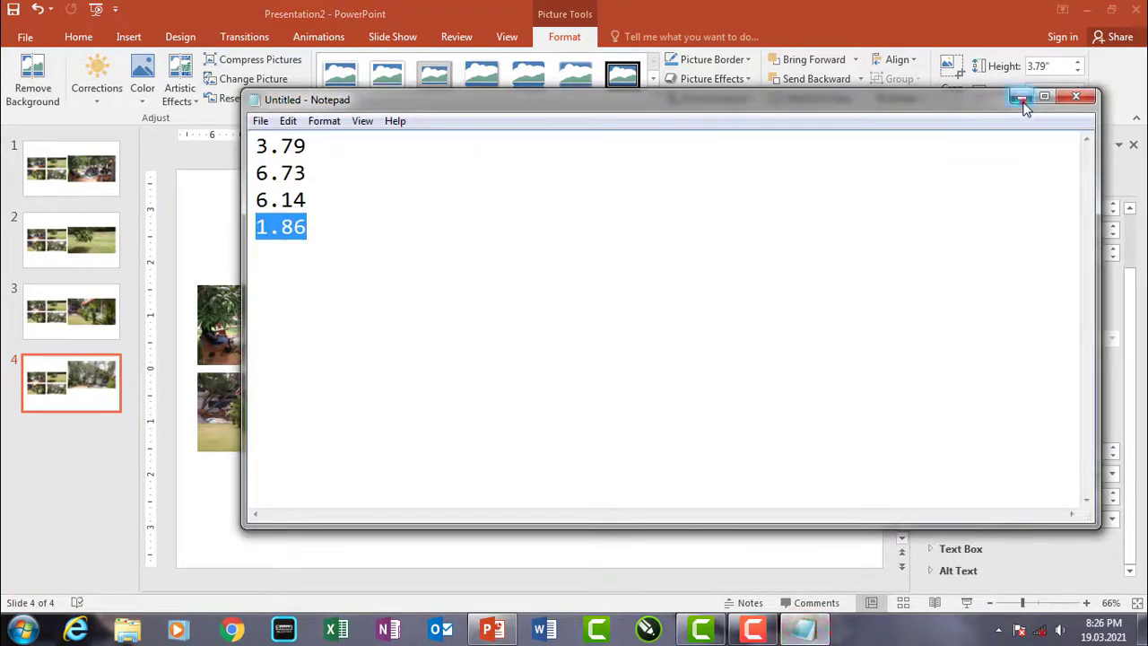
left_click(1021, 97)
double_click(1089, 496)
type("1")
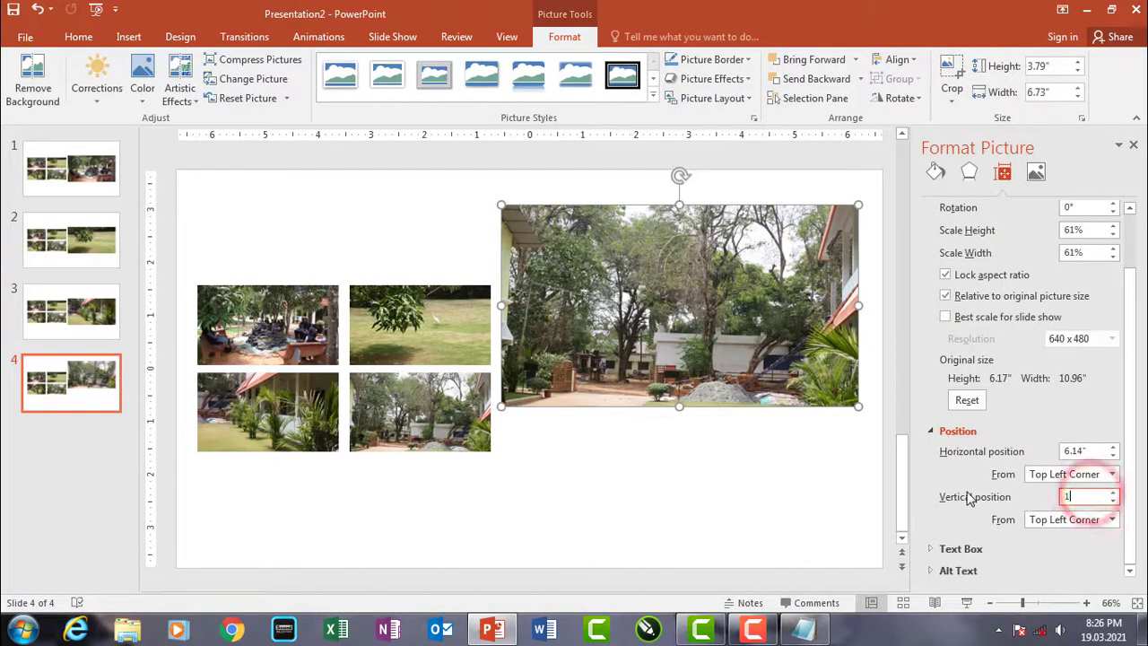
type(".86\"")
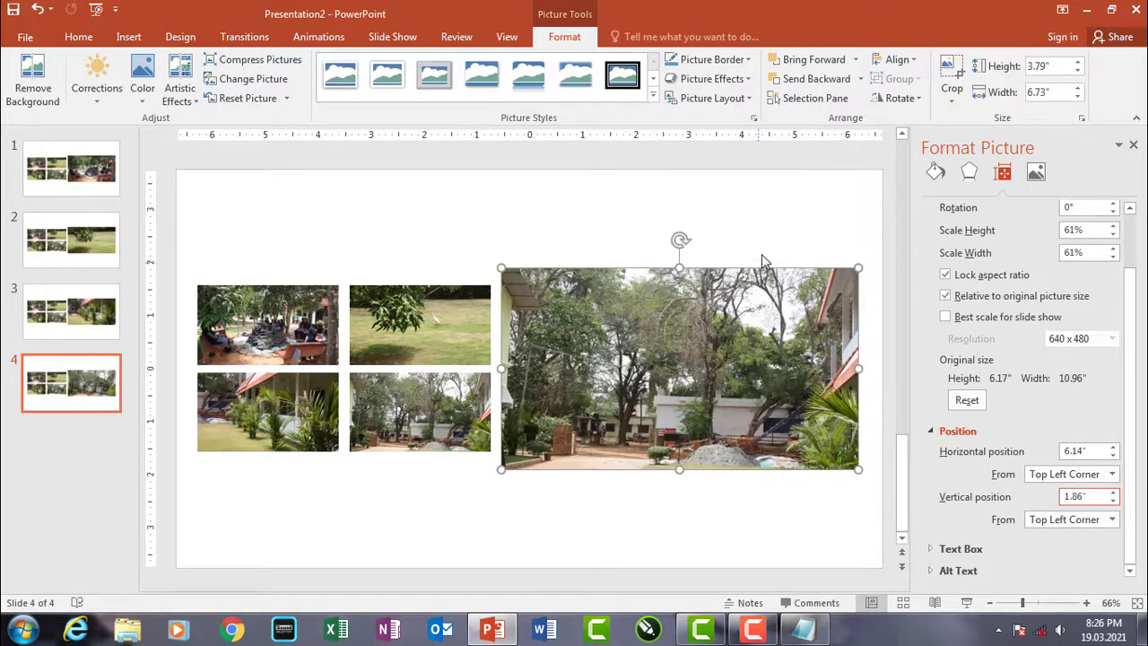
left_click(758, 237)
left_click(1133, 144)
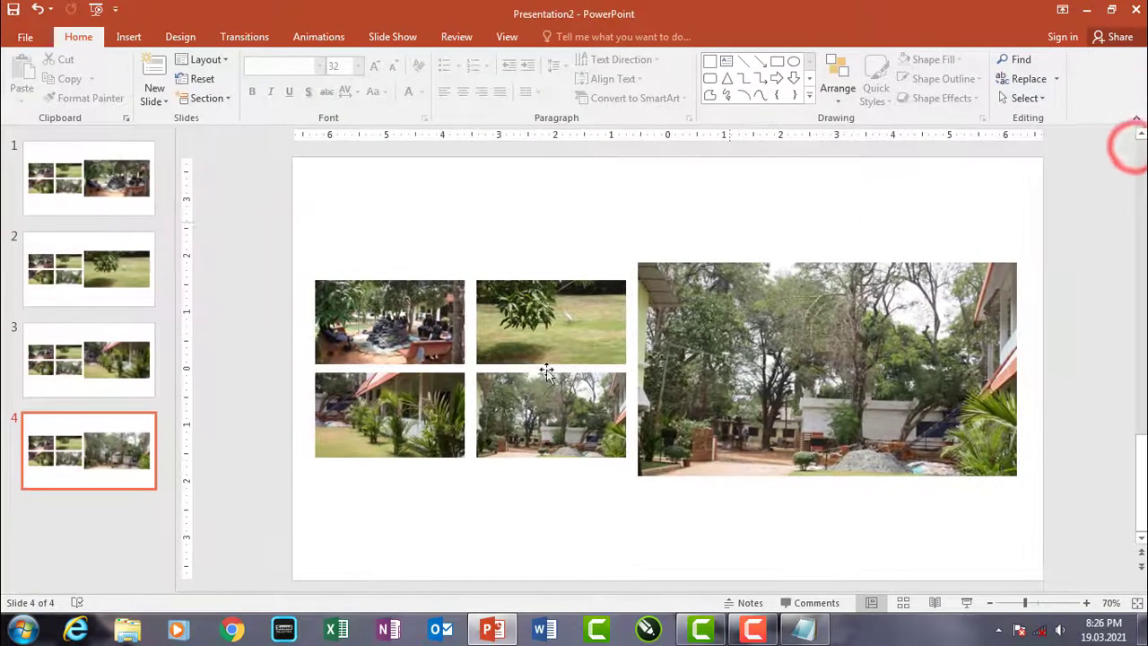
left_click(254, 380)
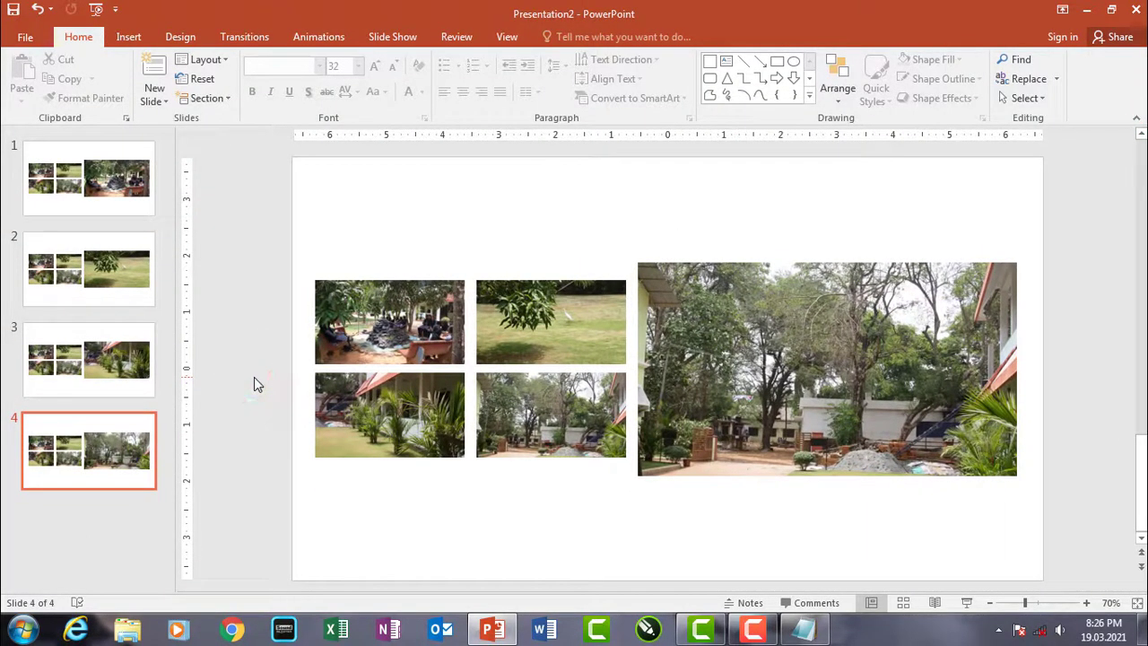
left_click(103, 175)
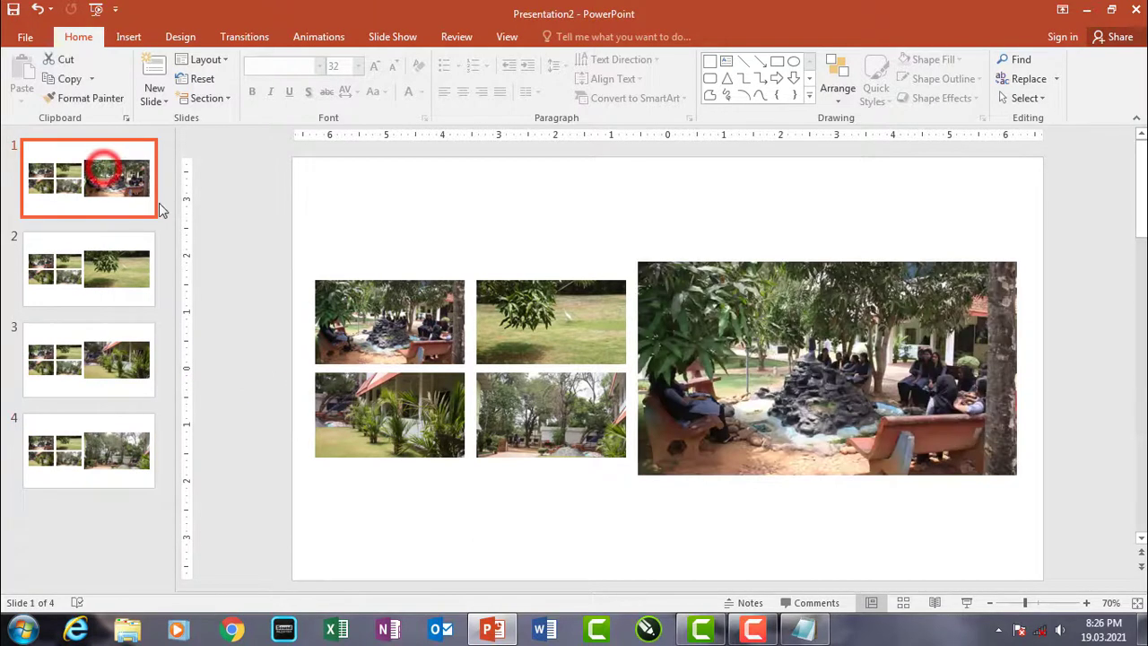
Check slides 2, 3 and 4 each pair the grid with its own large photo, ending on slide 1
left_click(276, 285)
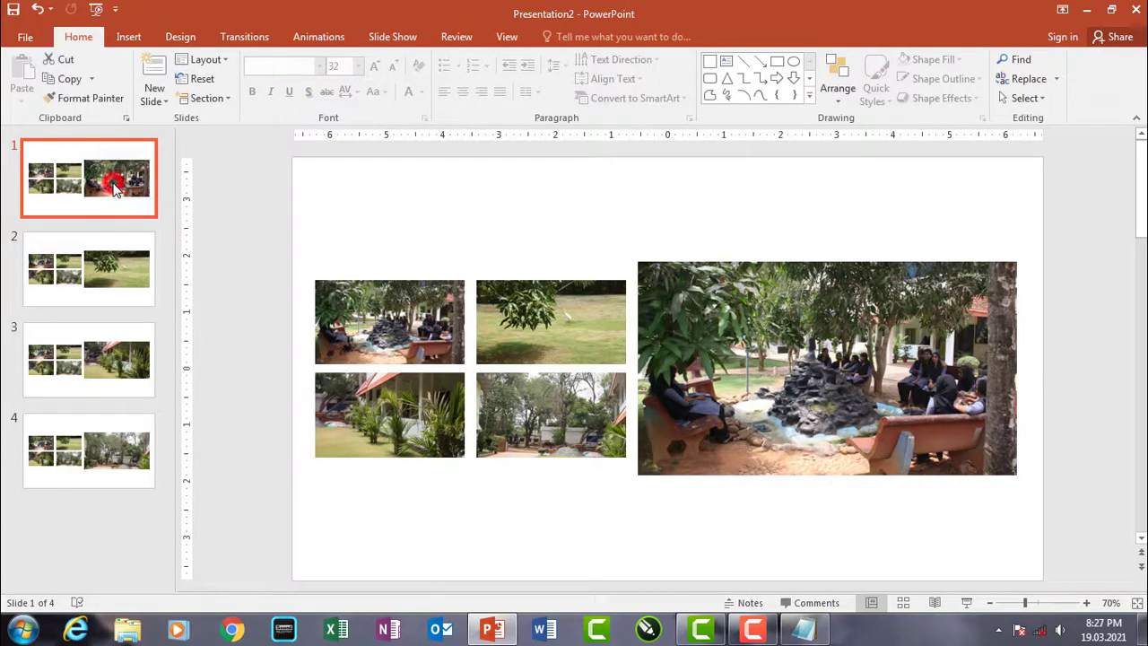
left_click(108, 276)
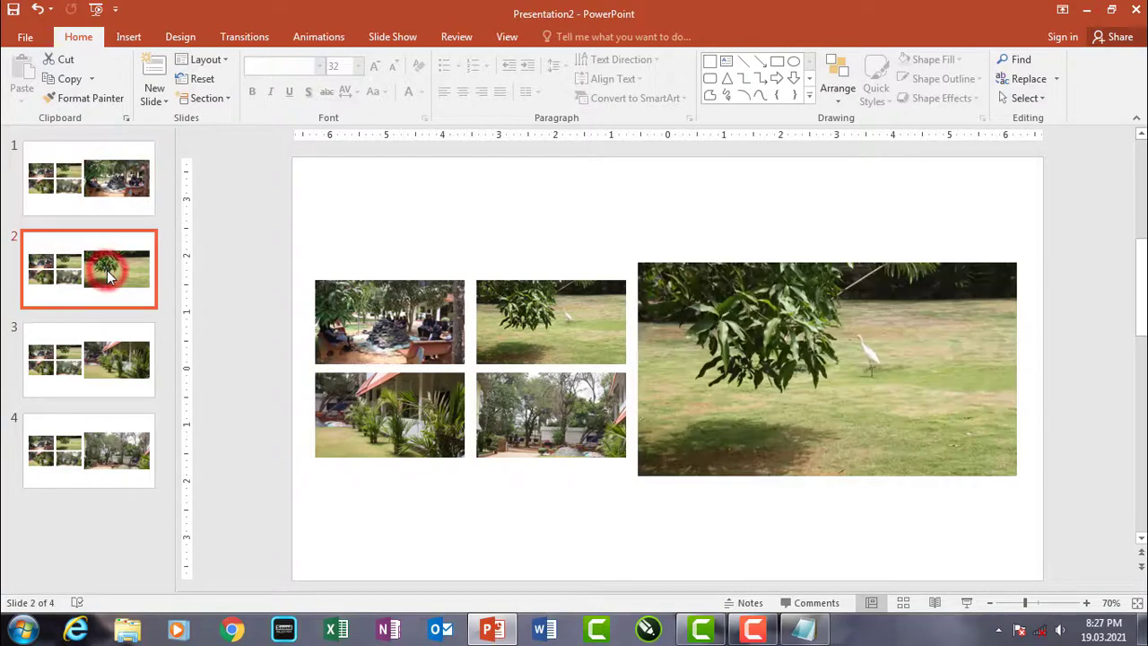
left_click(113, 349)
left_click(129, 448)
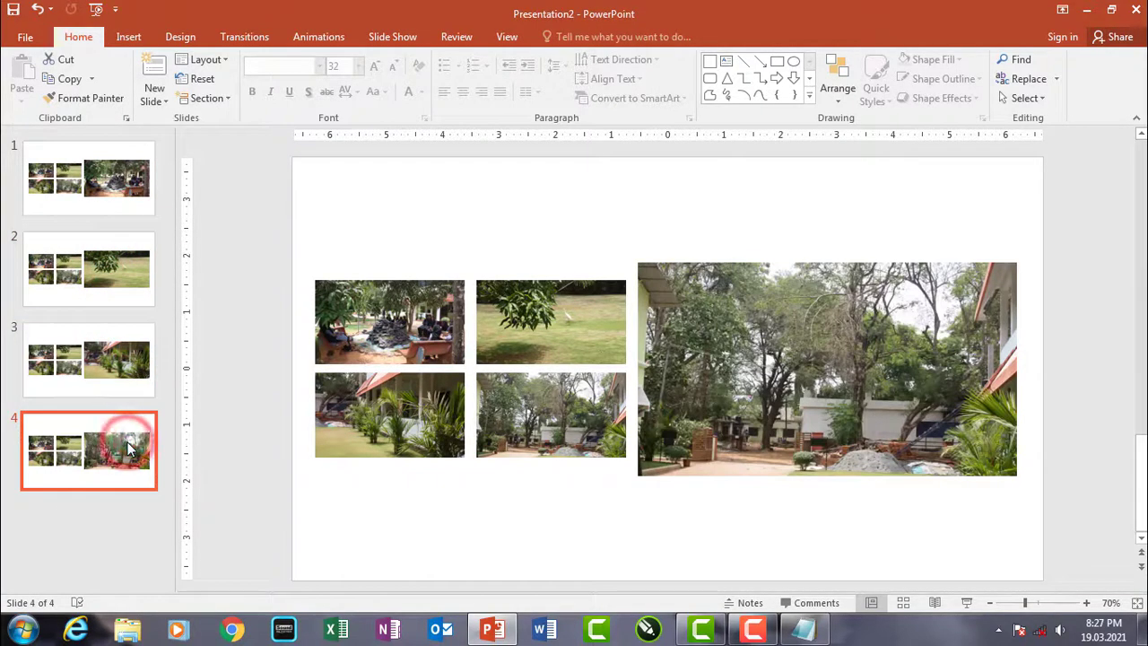
left_click(108, 267)
left_click(104, 182)
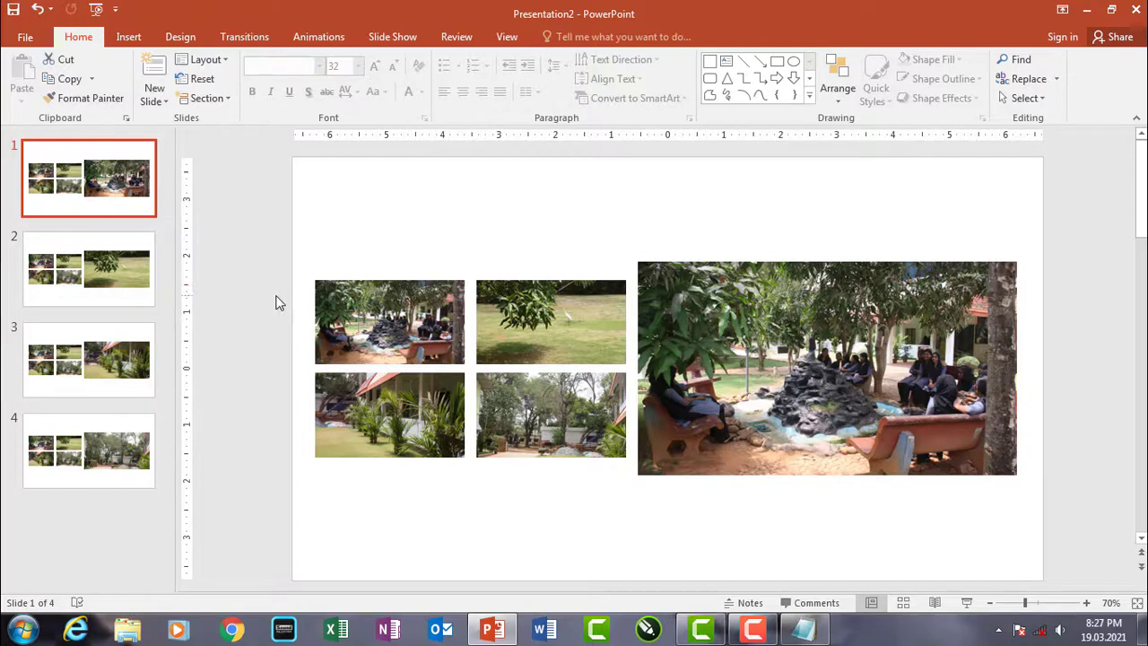
Marquee-select and delete the four small grid pictures on slides 2, 3 and 4, then return to slide 1
left_click(102, 271)
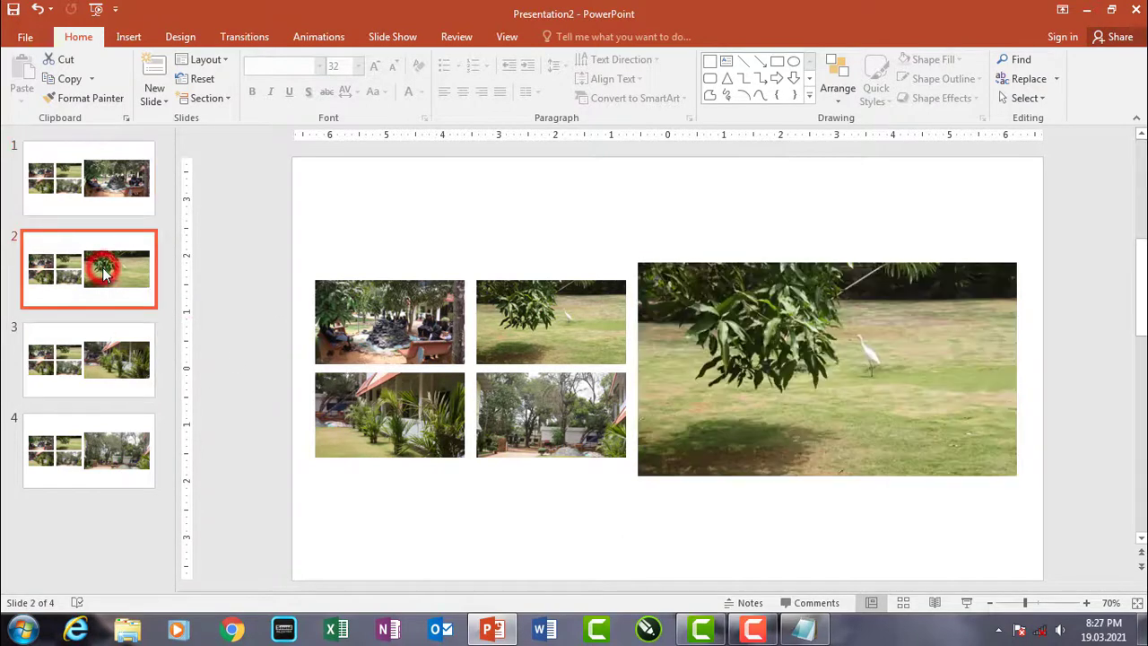
left_click_drag(249, 248, 640, 511)
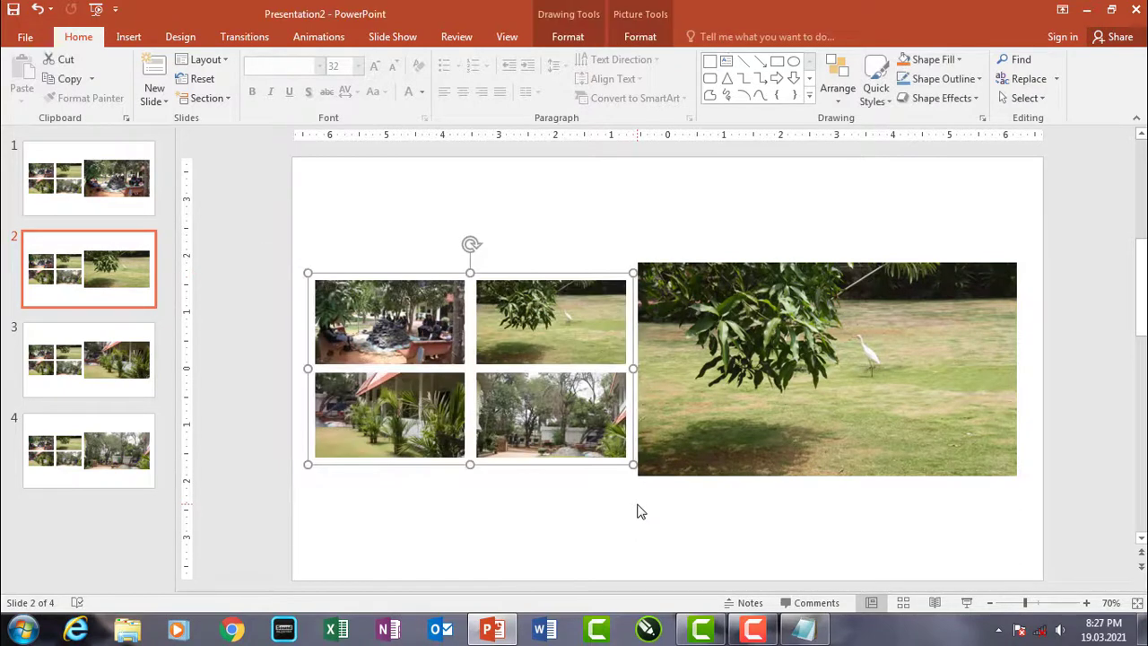
key("Delete")
left_click(99, 357)
left_click_drag(282, 257, 629, 509)
key("Delete")
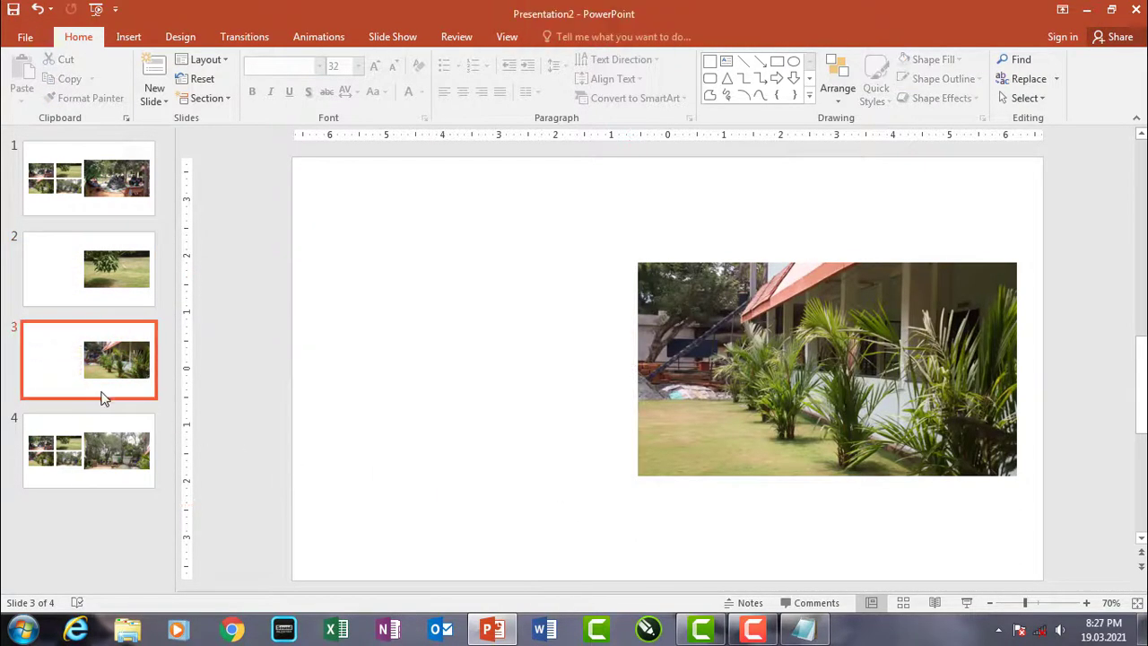
left_click(57, 459)
left_click_drag(254, 245, 630, 512)
key("Delete")
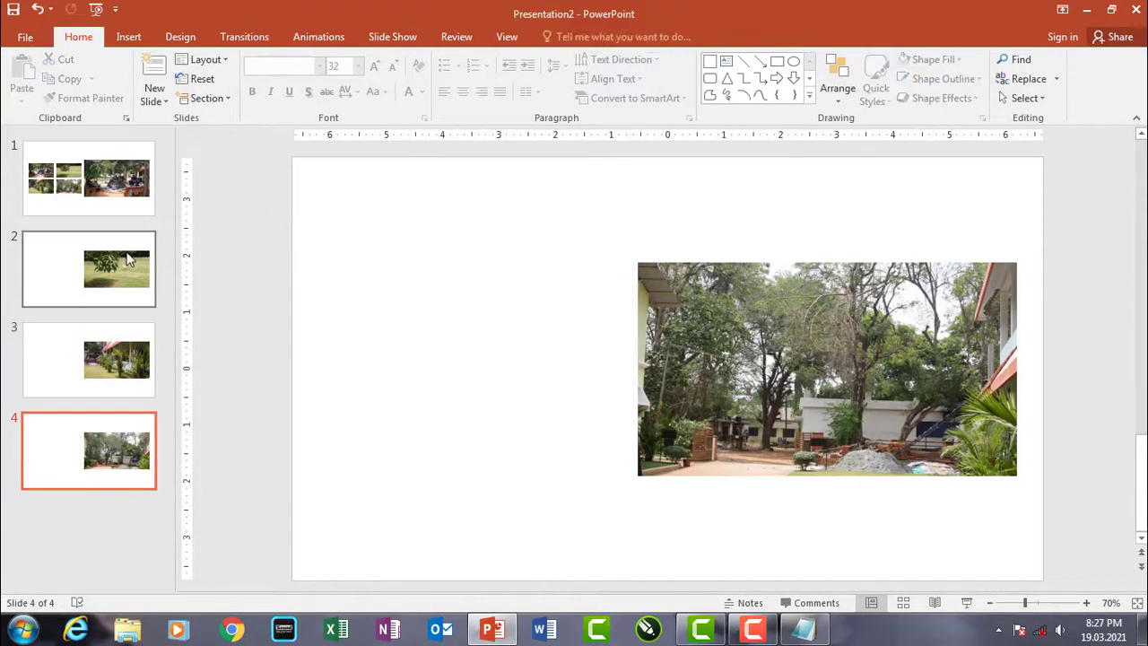
left_click(88, 183)
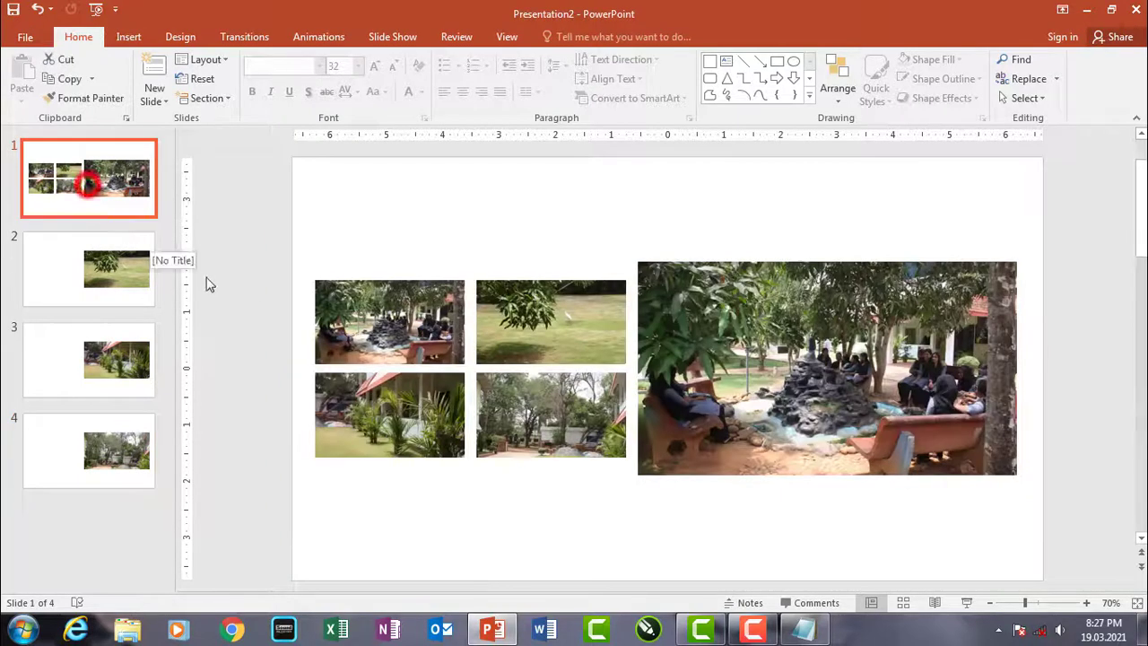
left_click(251, 296)
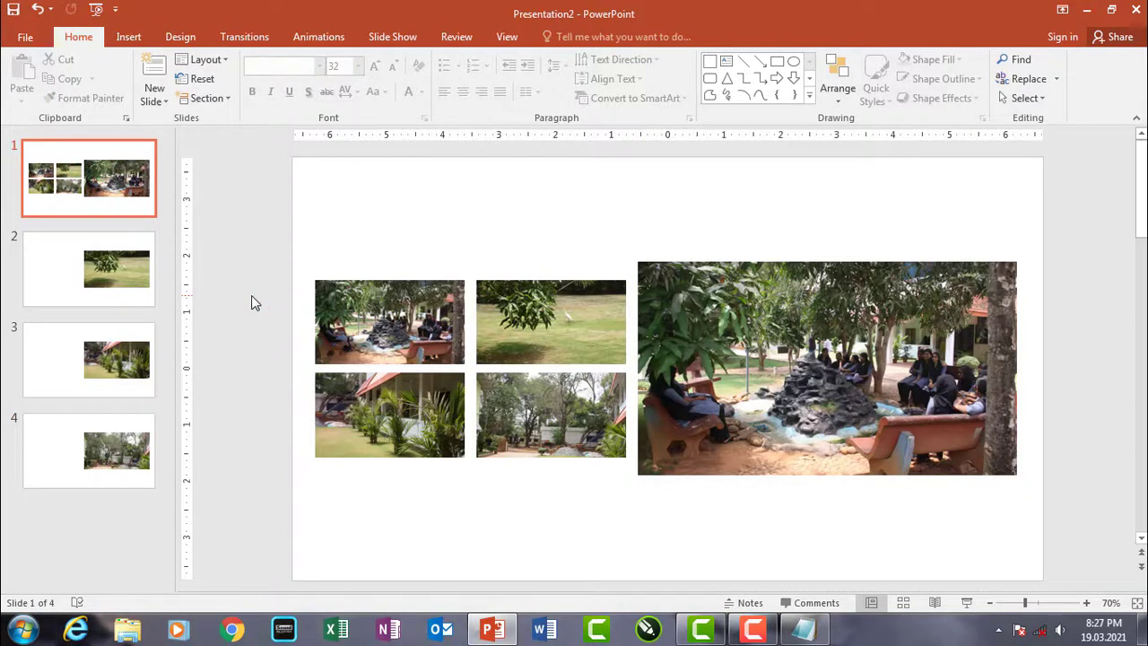
Ungroup the four-photo grid on slide 1
left_click(223, 303)
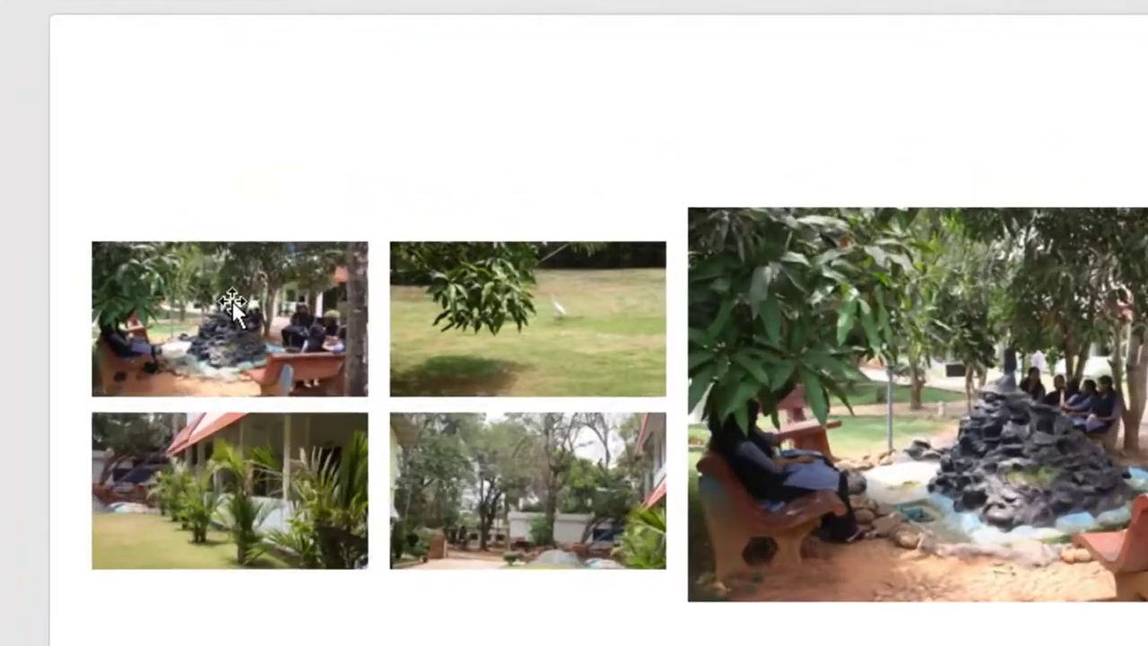
left_click(232, 303)
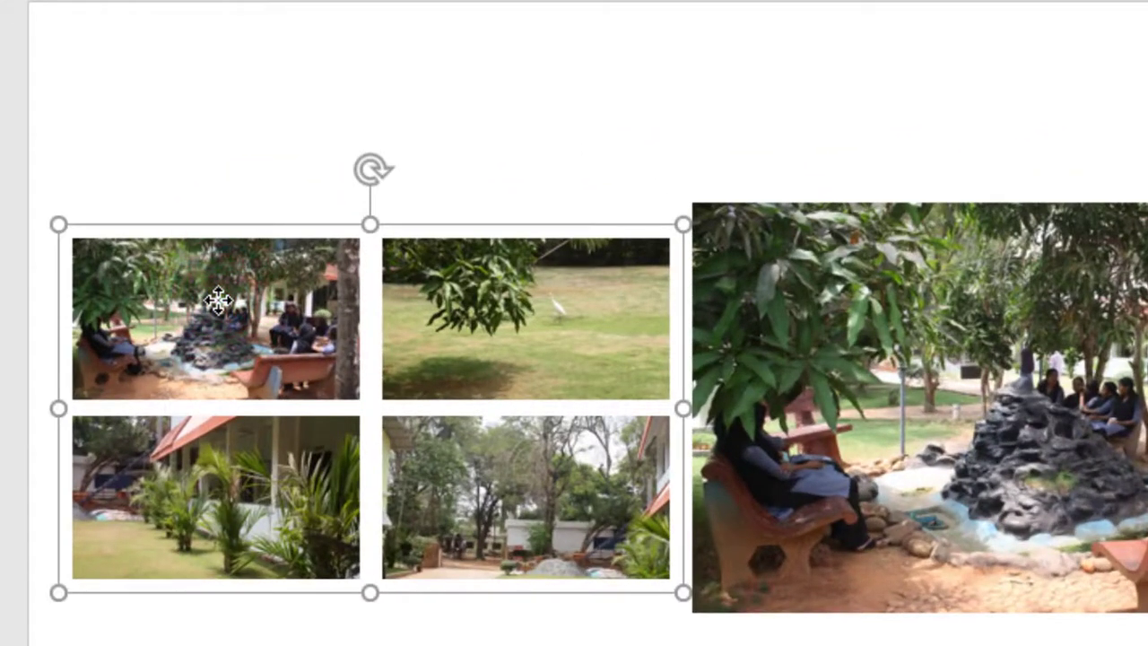
key("ctrl+shift+g")
key("Escape")
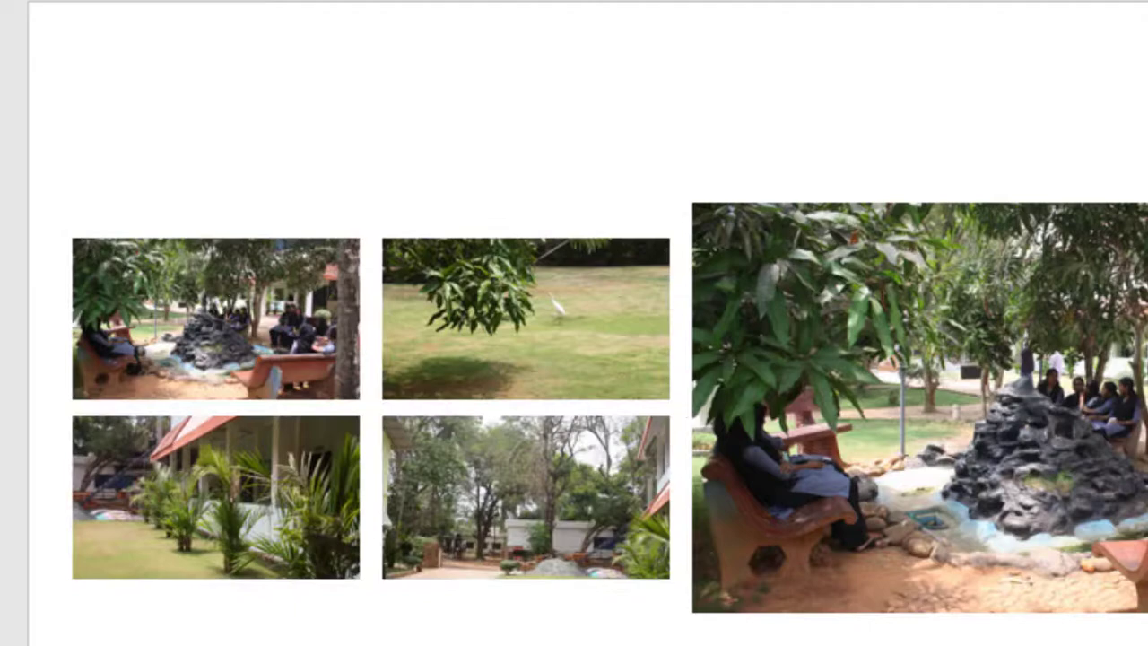
Give the top-left grid photo a mouse-over hyperlink to Slide 1
left_click(223, 309)
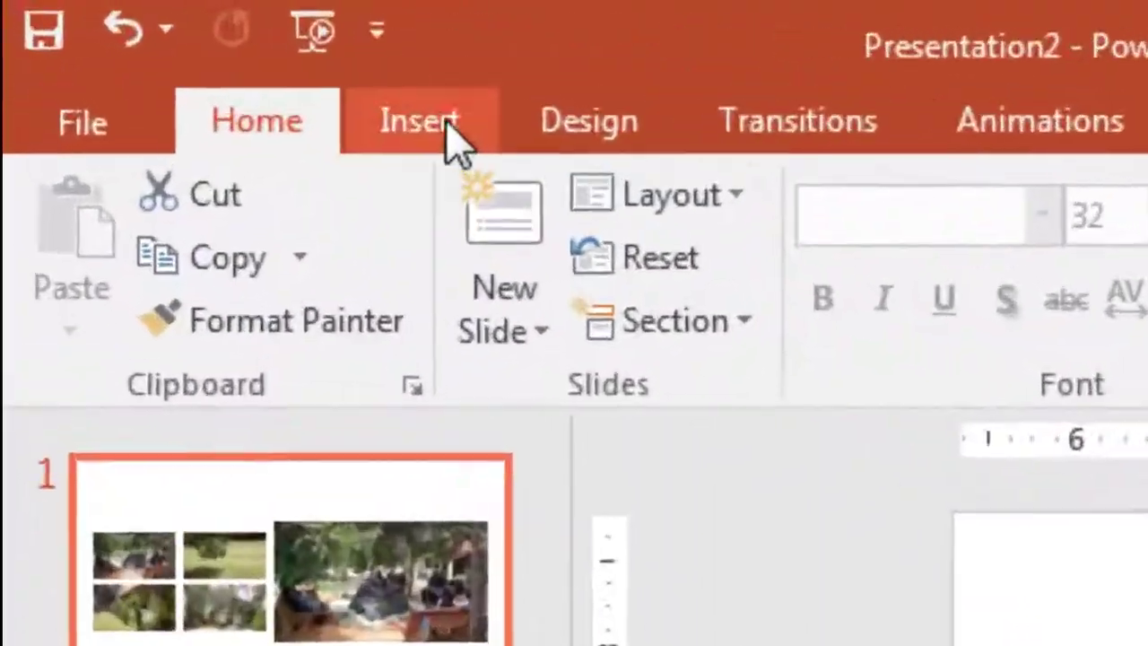
left_click(453, 136)
left_click(610, 288)
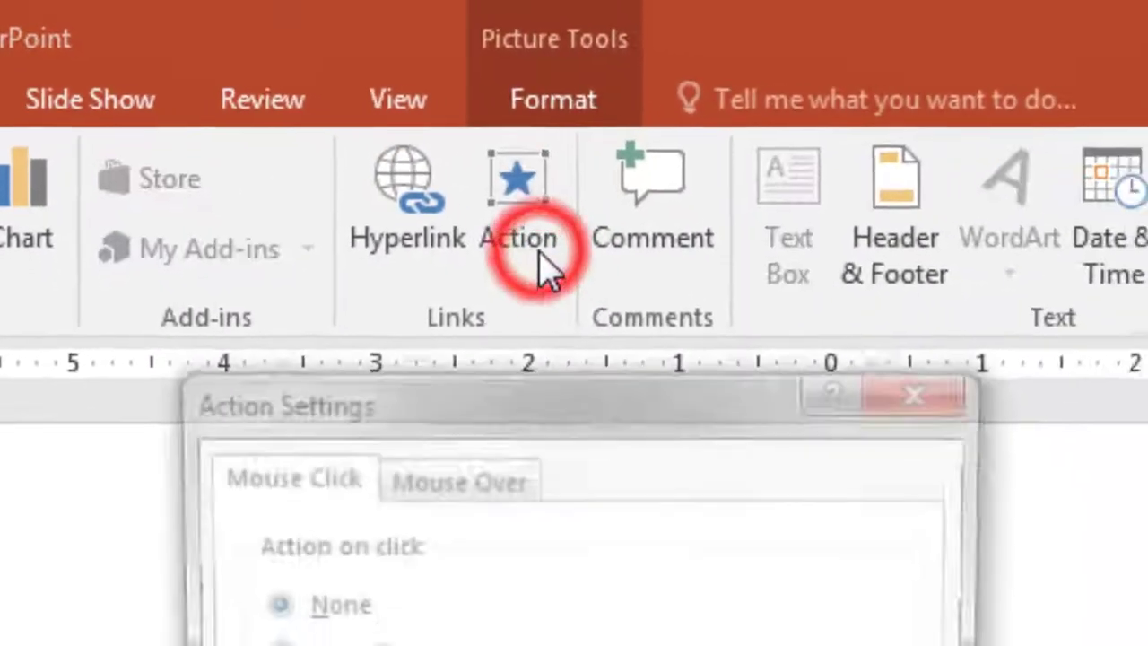
left_click_drag(539, 400, 999, 400)
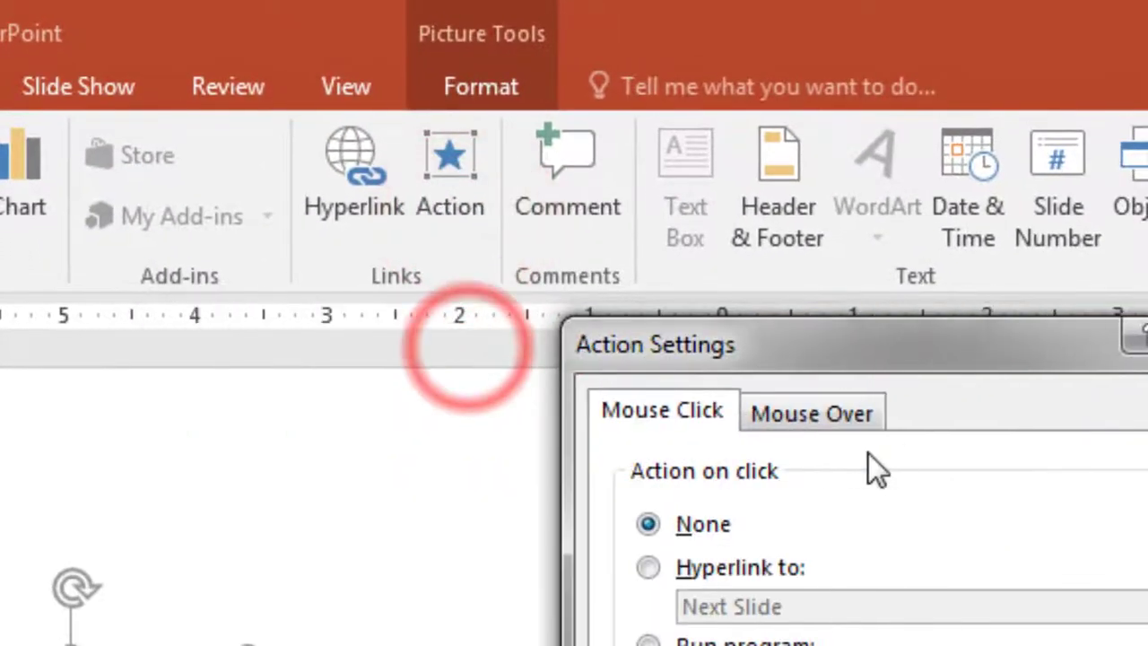
left_click(833, 415)
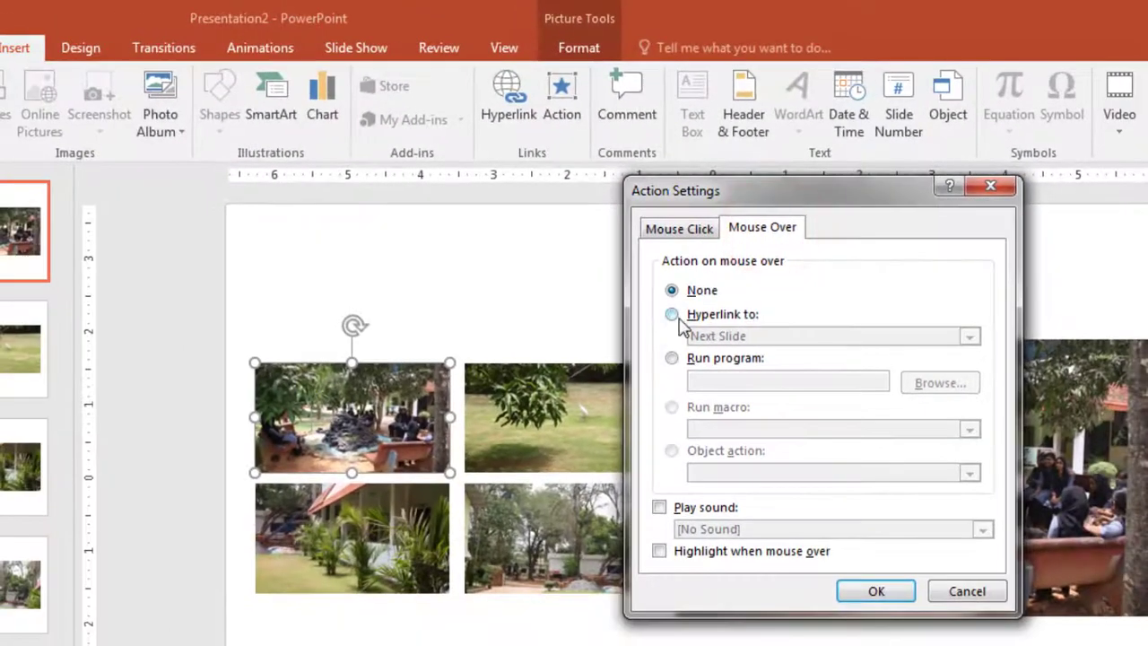
left_click(674, 315)
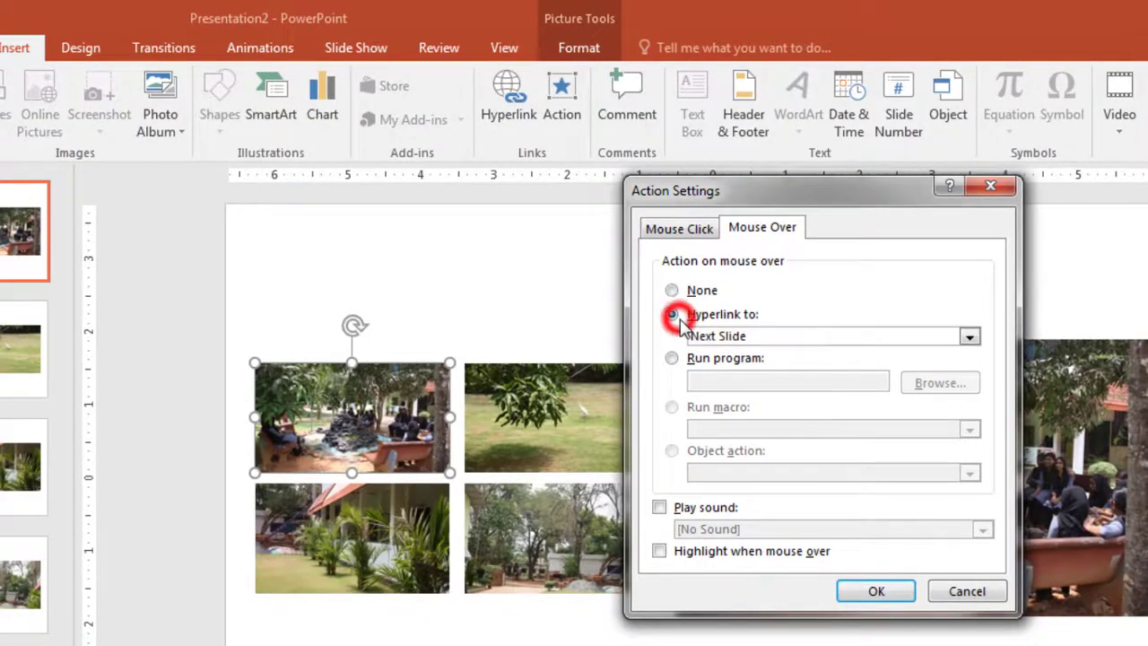
left_click(816, 337)
left_click(736, 504)
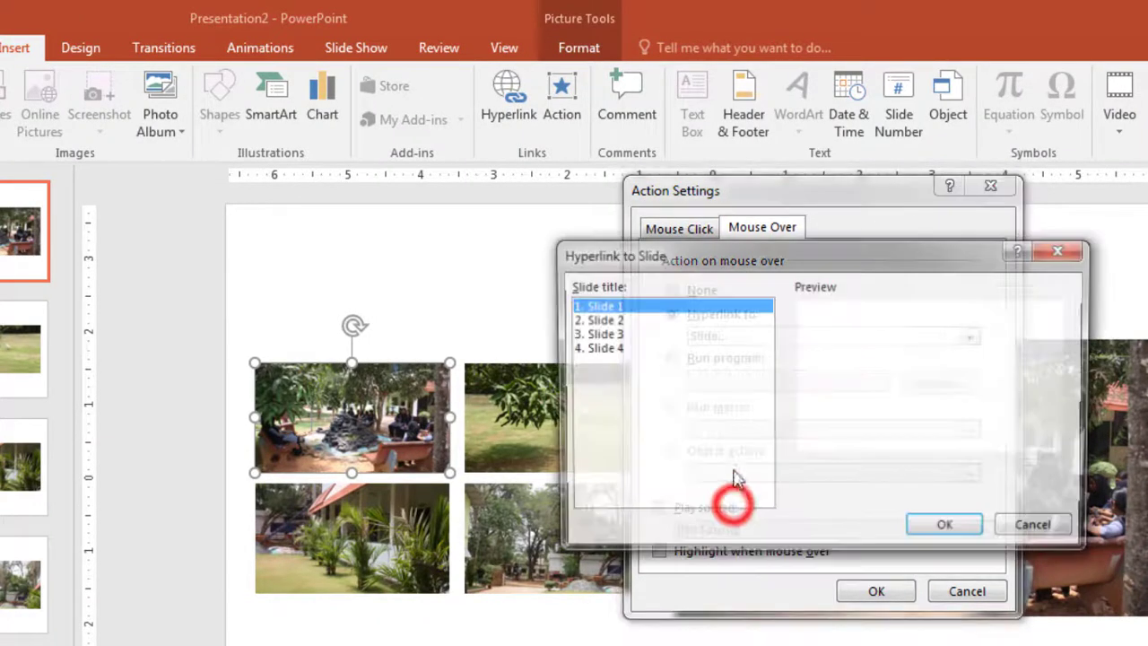
left_click(929, 534)
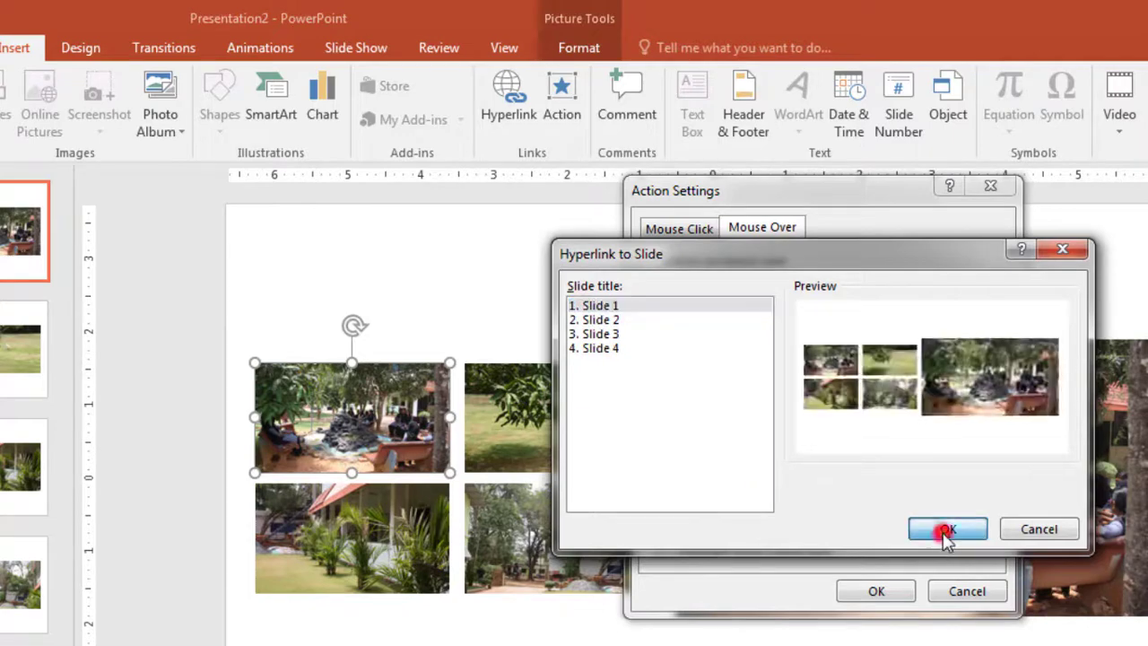
left_click(874, 594)
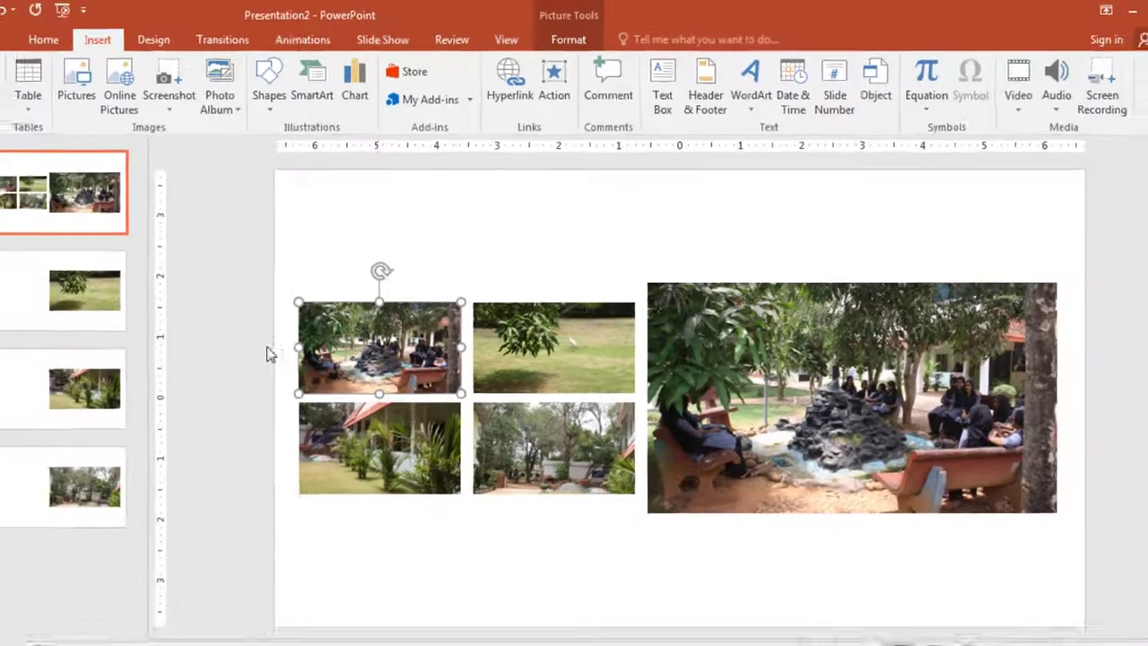
left_click(183, 403)
Add the ARROW sound from the Music library to the photo's mouse-over action
left_click(385, 400)
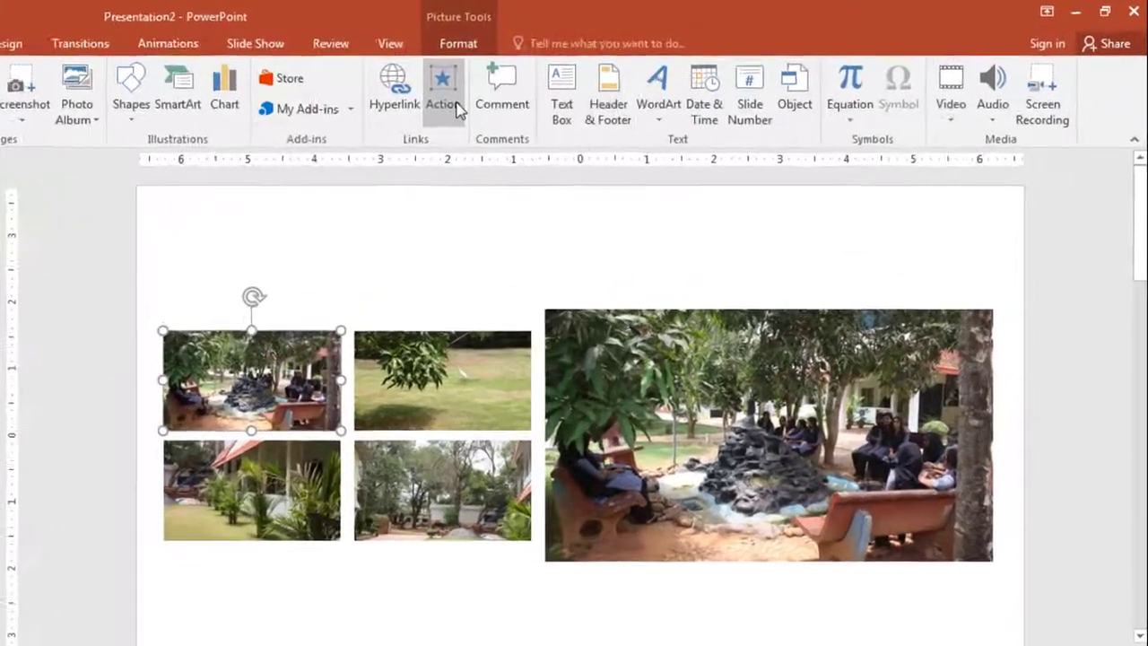
left_click(551, 73)
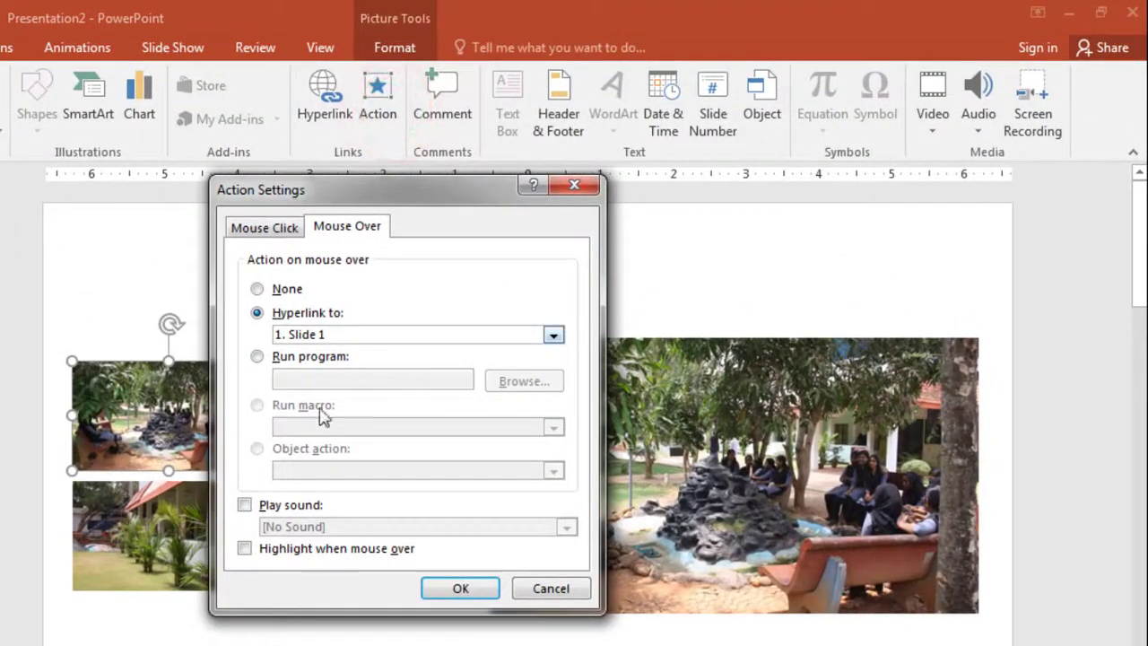
left_click(246, 506)
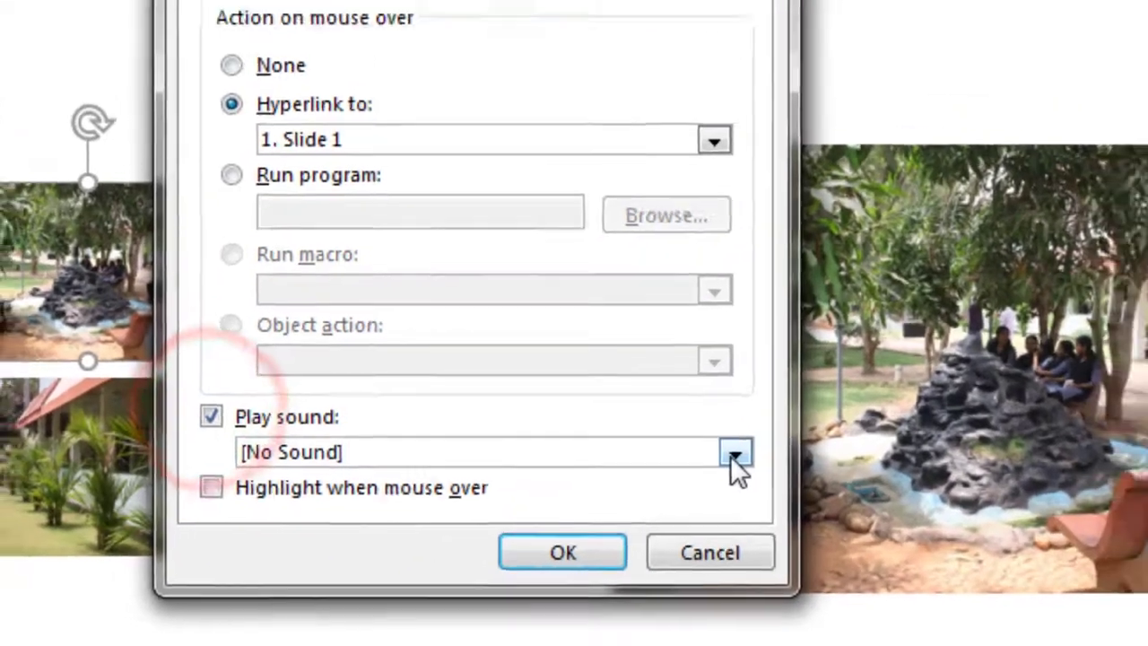
left_click(566, 526)
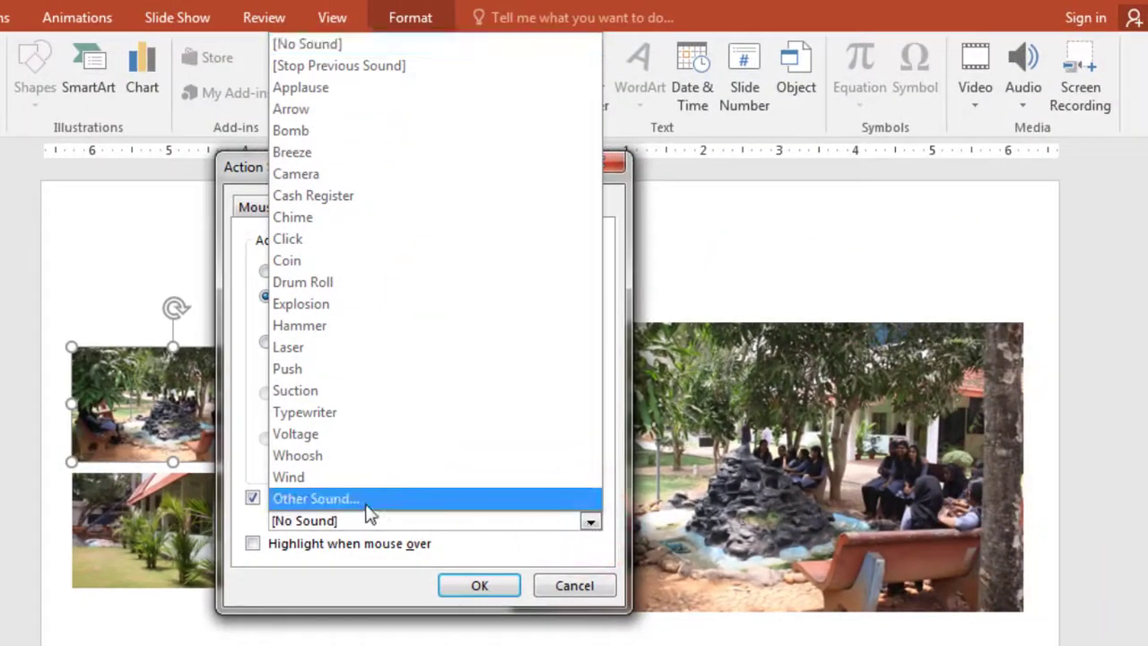
left_click(364, 494)
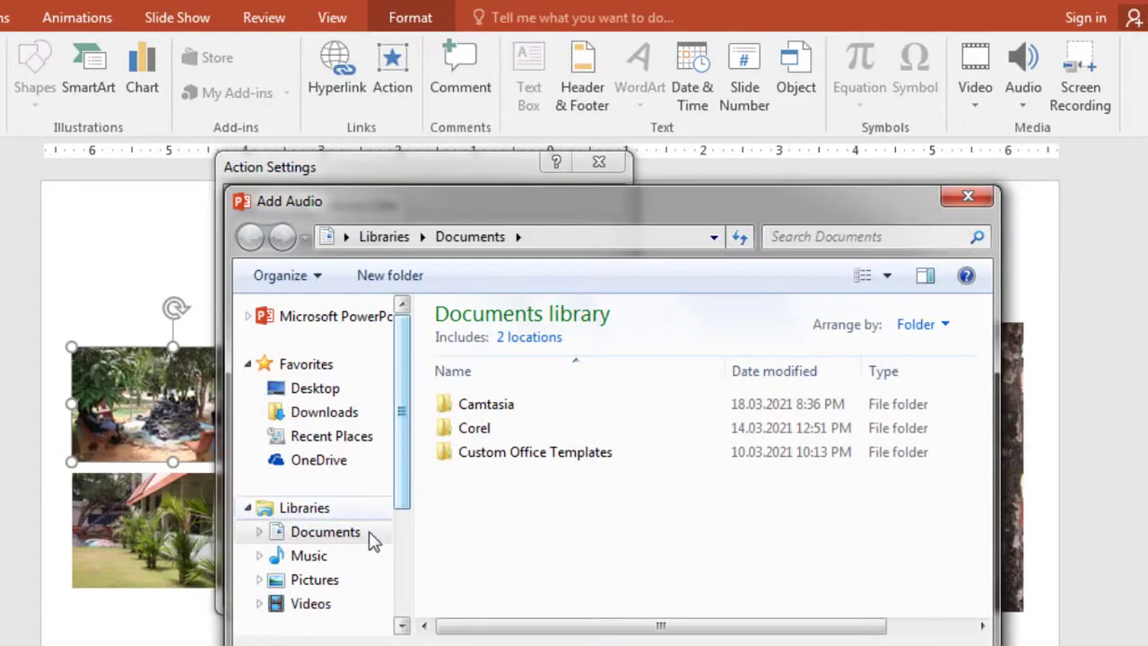
left_click(318, 556)
left_click(475, 429)
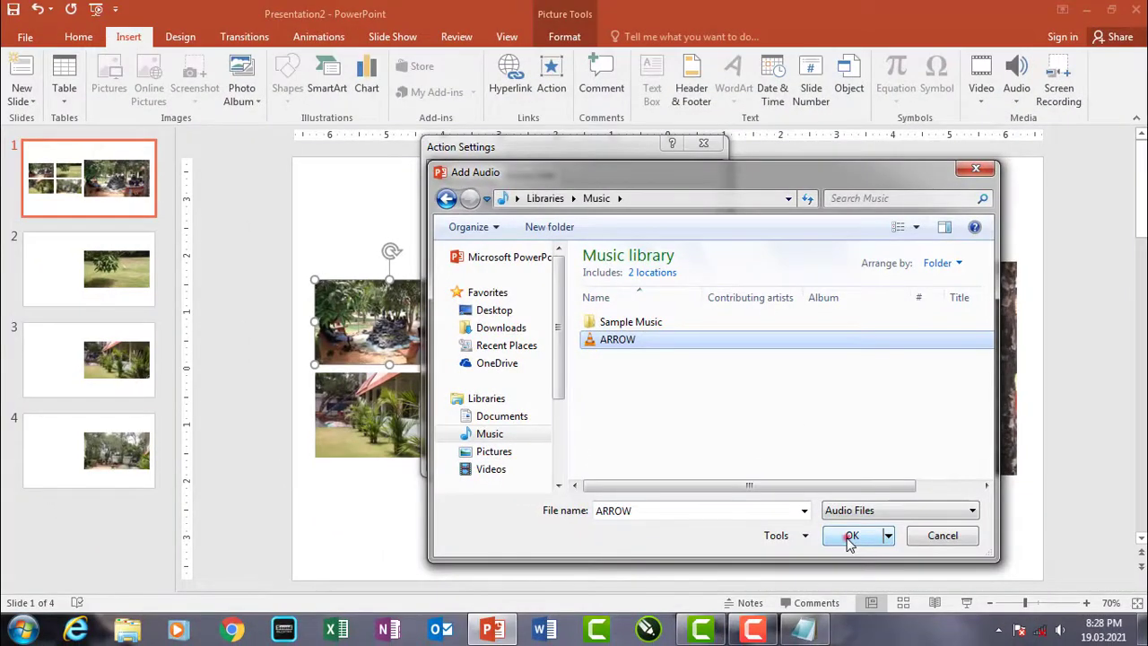
left_click(851, 535)
left_click(617, 455)
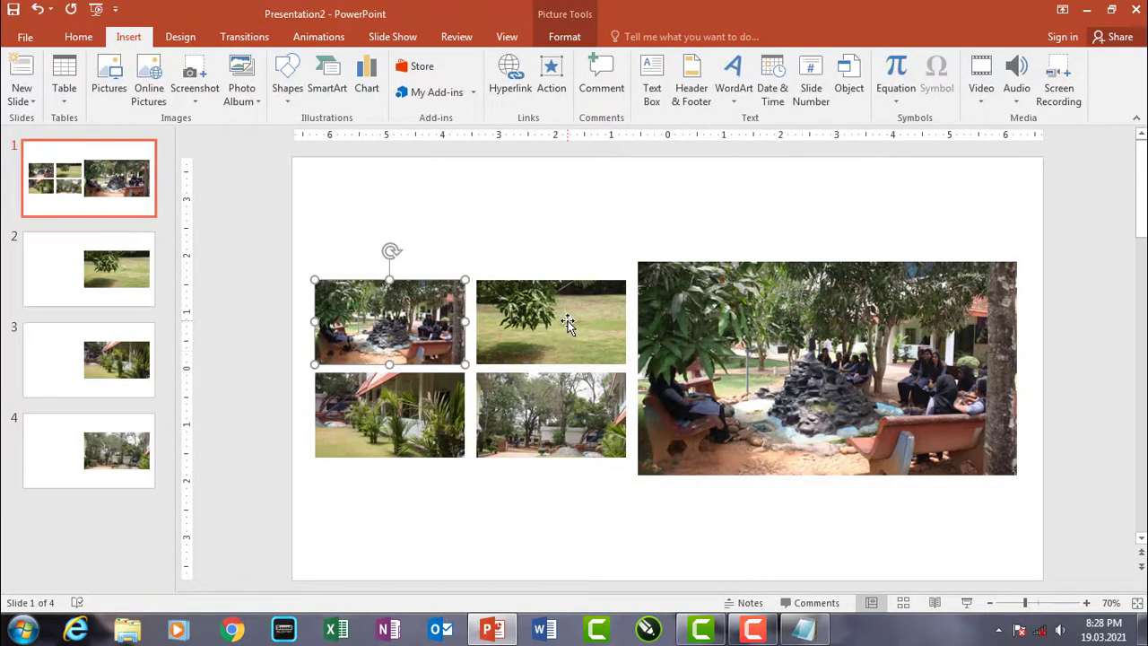
Give the top-middle grid photo a mouse-over hyperlink to Slide 2
left_click(568, 323)
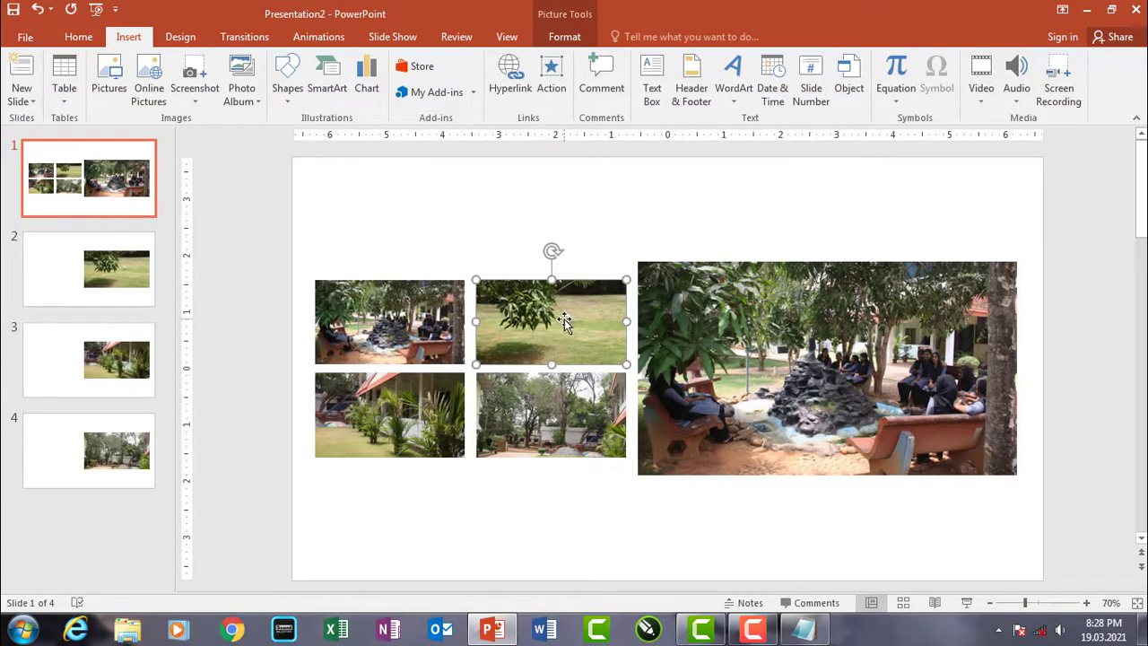
left_click(564, 323)
left_click(554, 88)
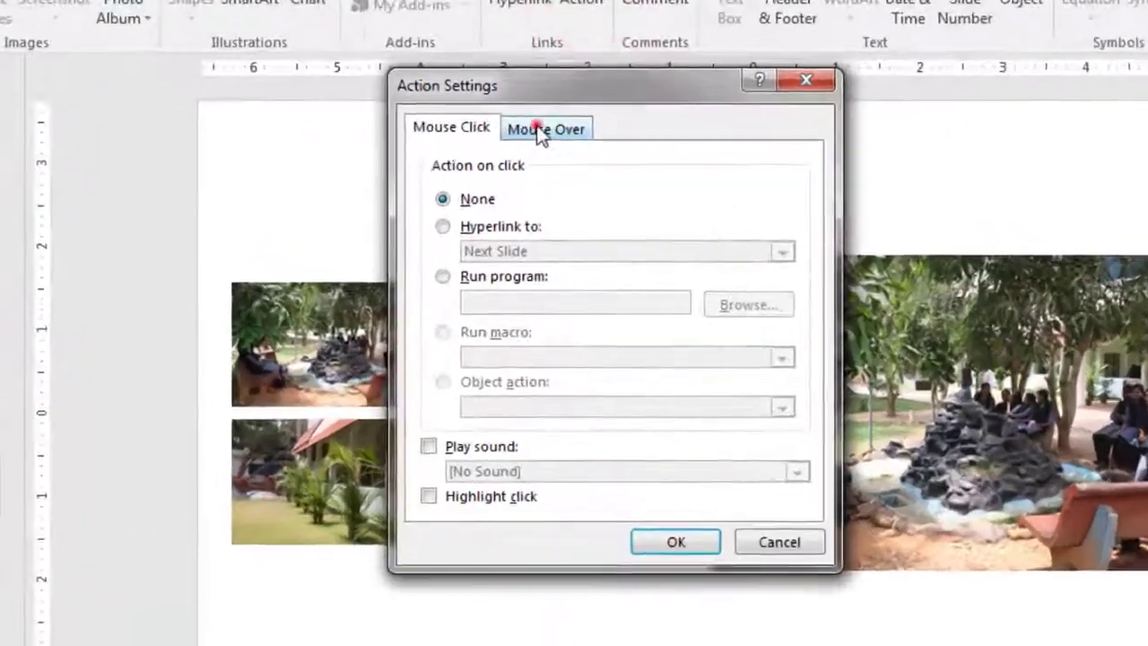
left_click(527, 174)
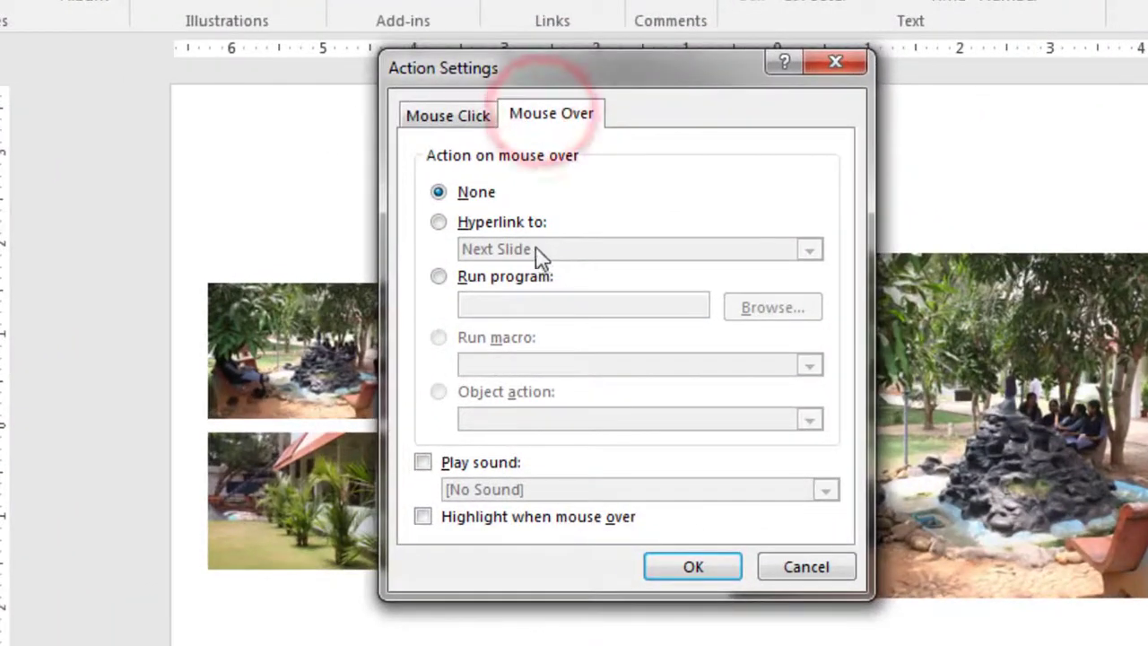
left_click(526, 222)
left_click(538, 249)
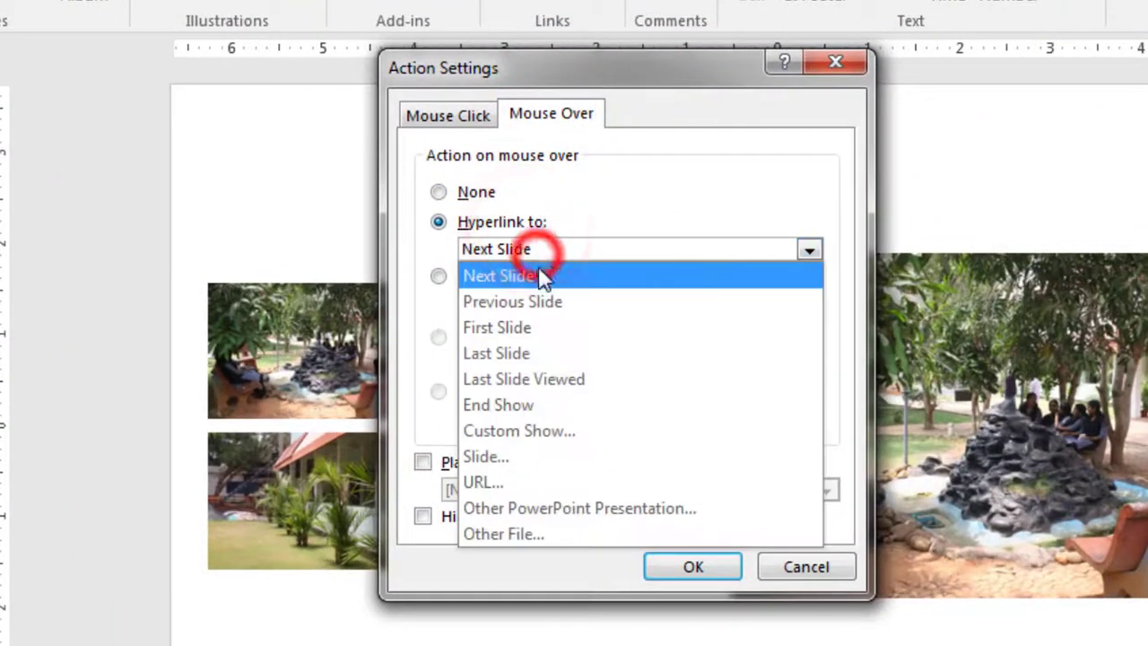
left_click(518, 457)
left_click(376, 215)
left_click(368, 228)
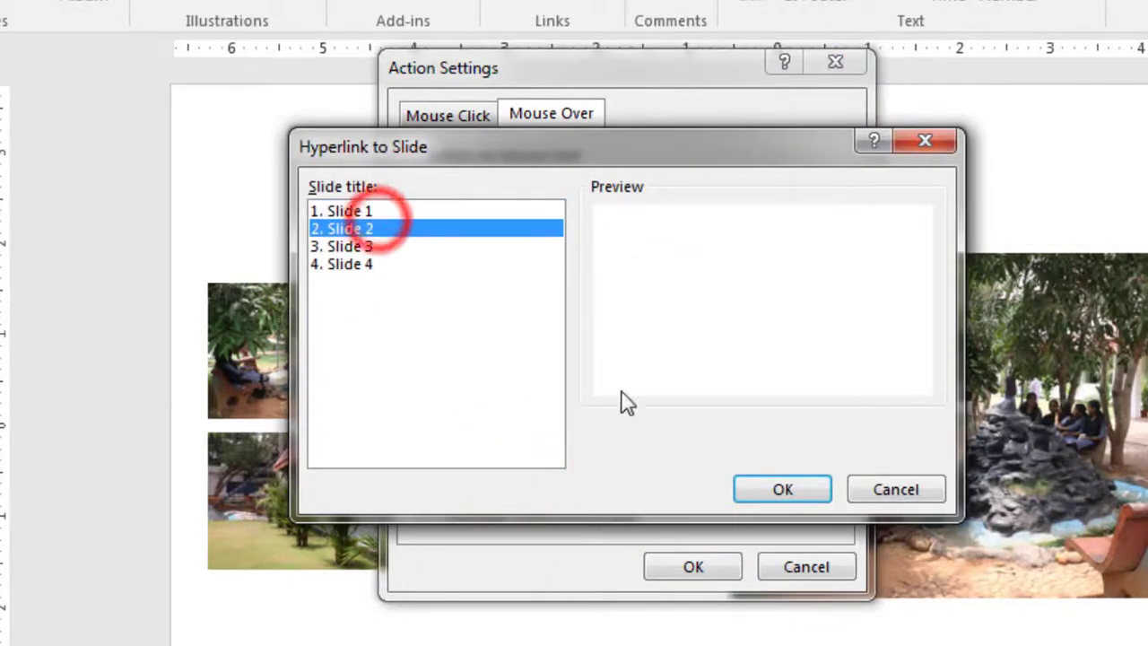
left_click(773, 489)
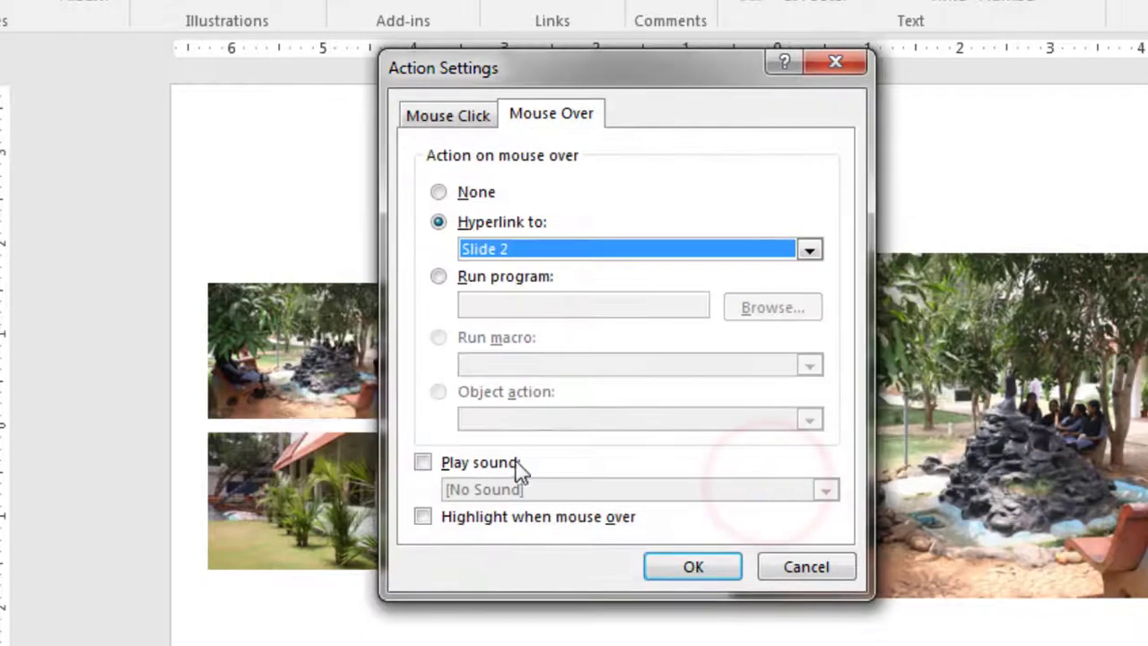
Make its mouse-over also play the ARROW sound from the Music library
left_click(487, 461)
left_click(574, 489)
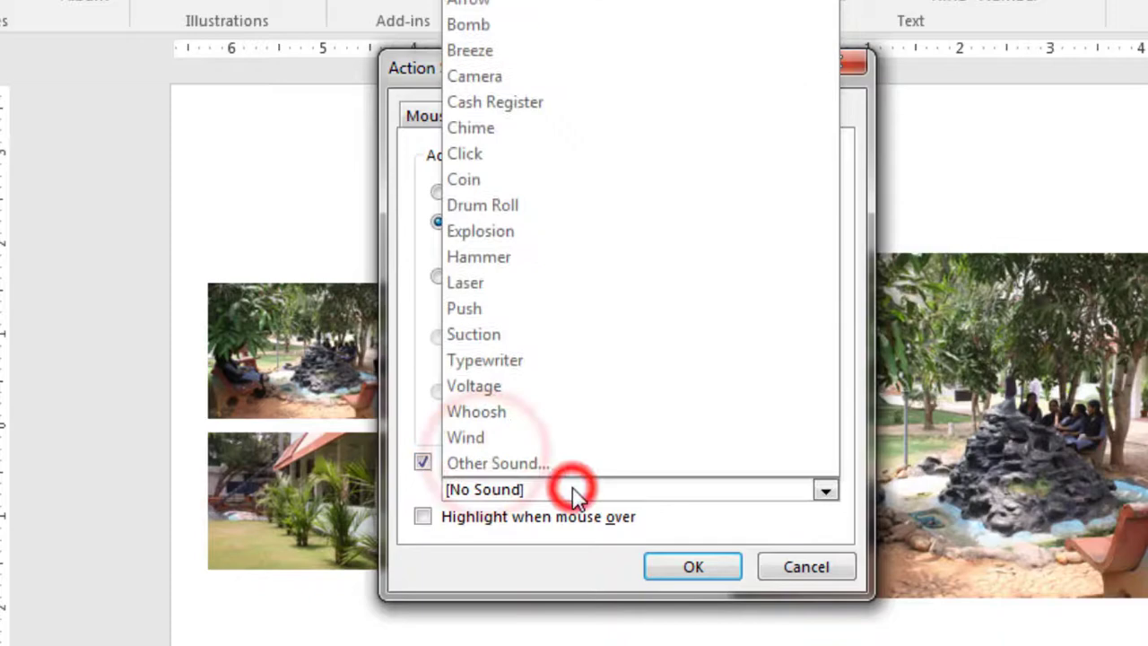
left_click(525, 461)
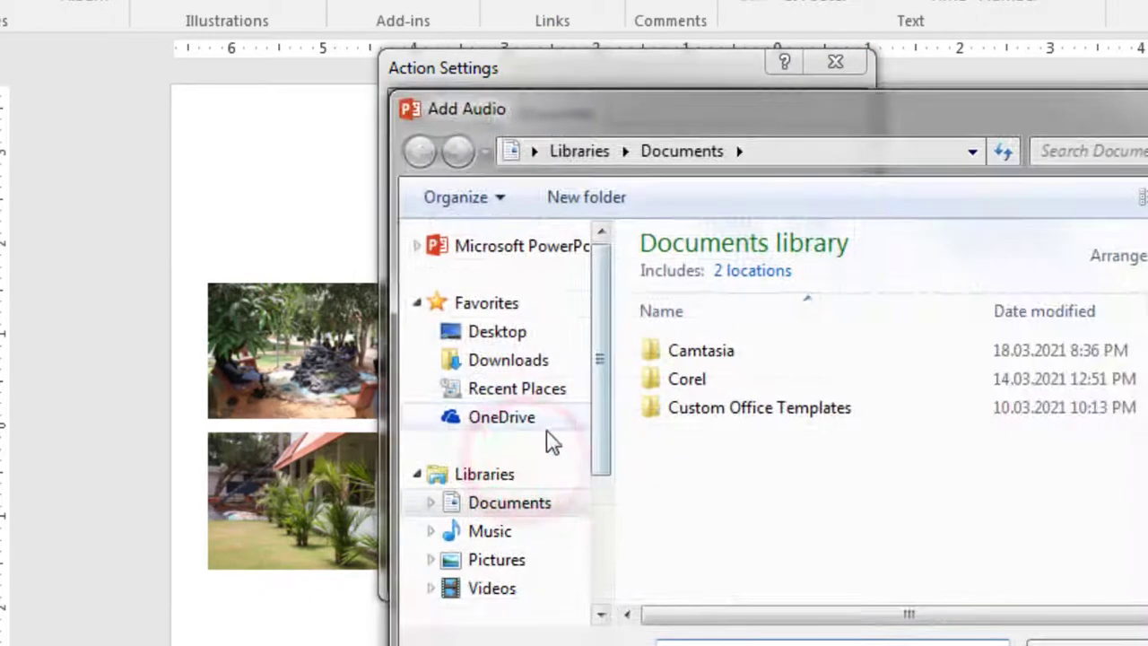
left_click(489, 531)
left_click(696, 382)
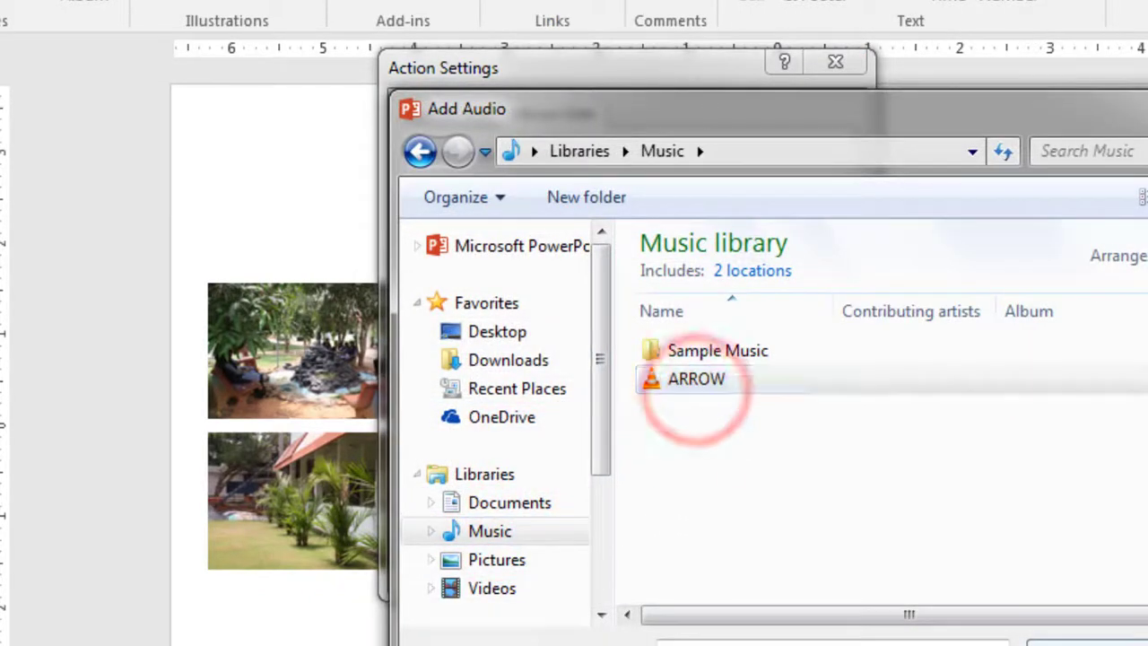
key("Return")
left_click(687, 563)
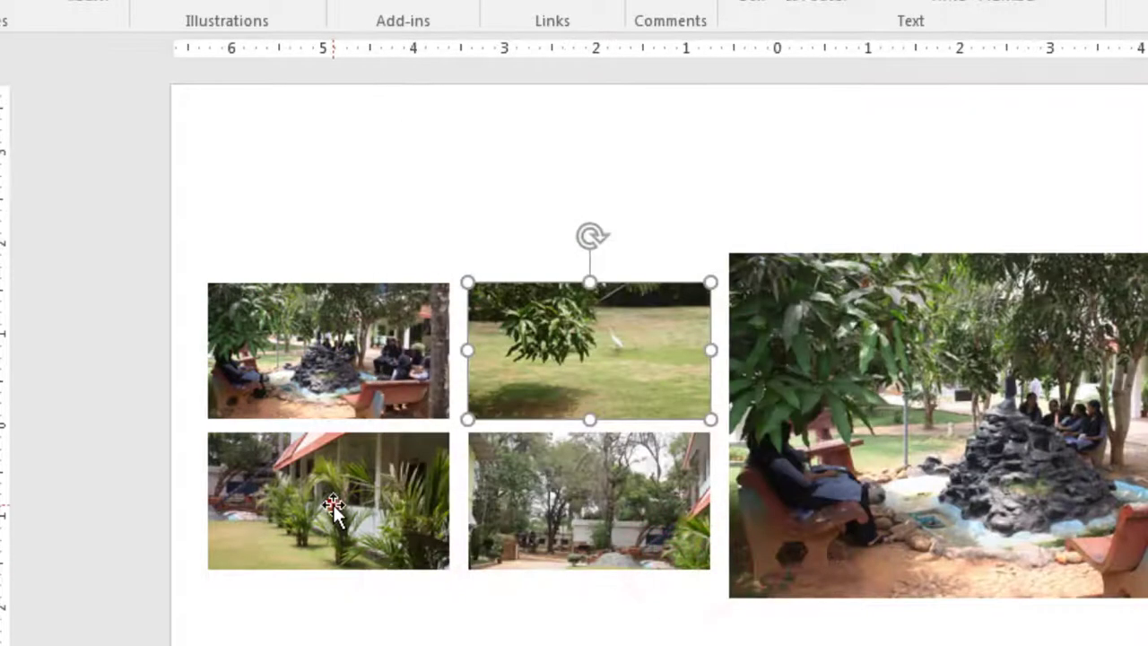
left_click(334, 513)
Set the bottom-left grid photo's mouse-over to play the ARROW sound from the Music library
left_click(561, 46)
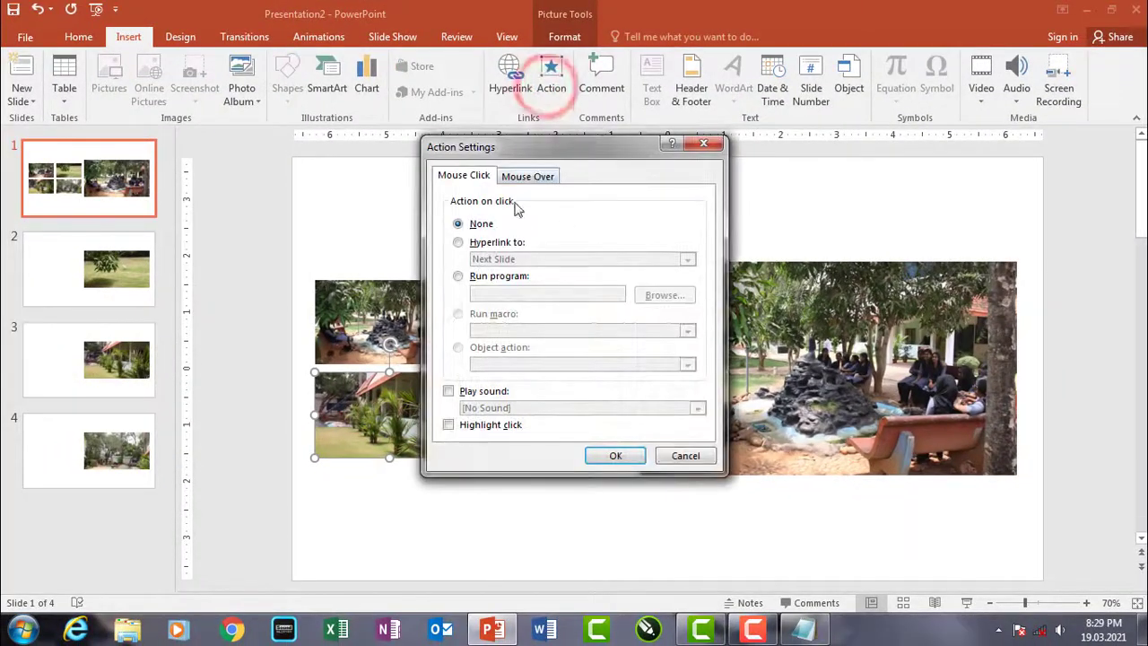
left_click(529, 177)
left_click(474, 394)
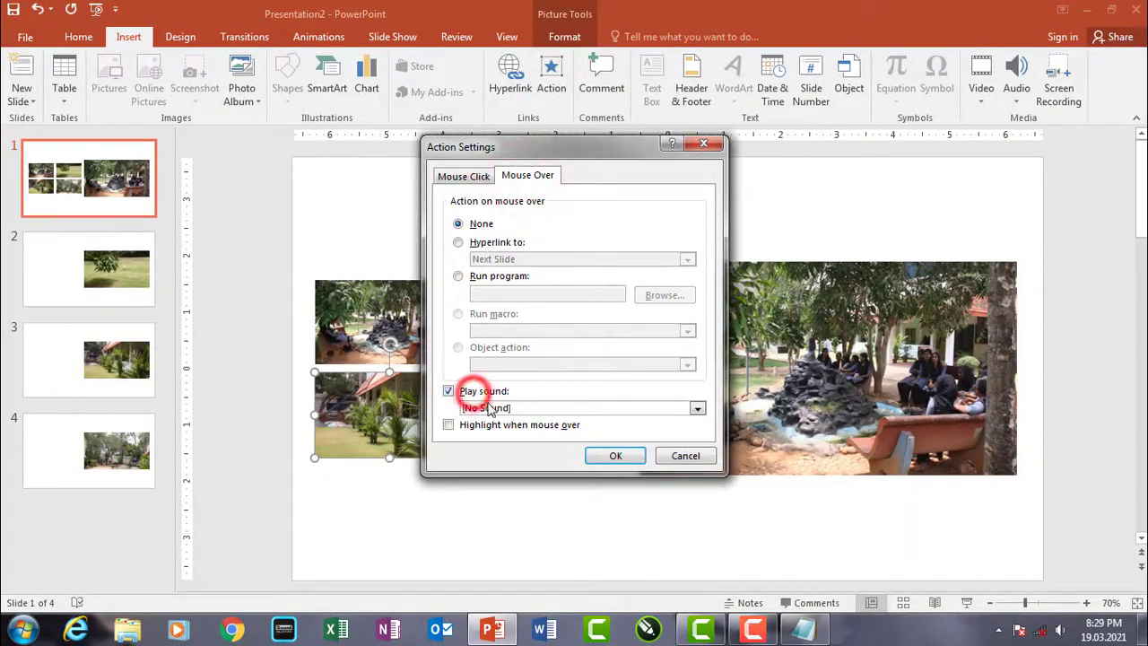
left_click(493, 409)
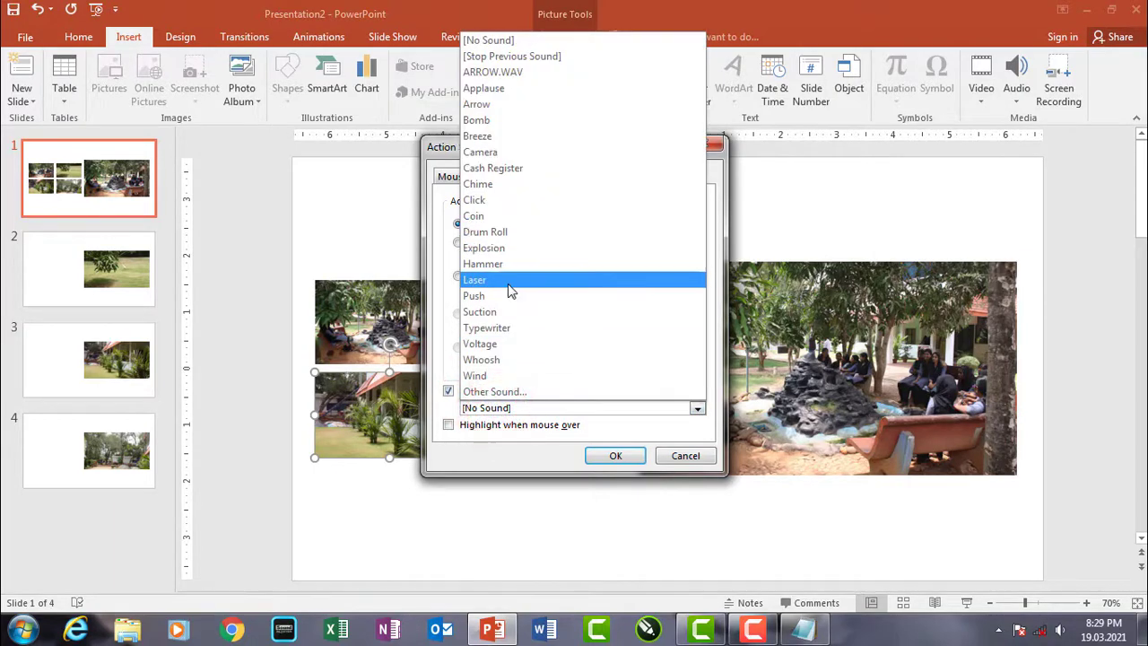
key("Escape")
left_click(493, 409)
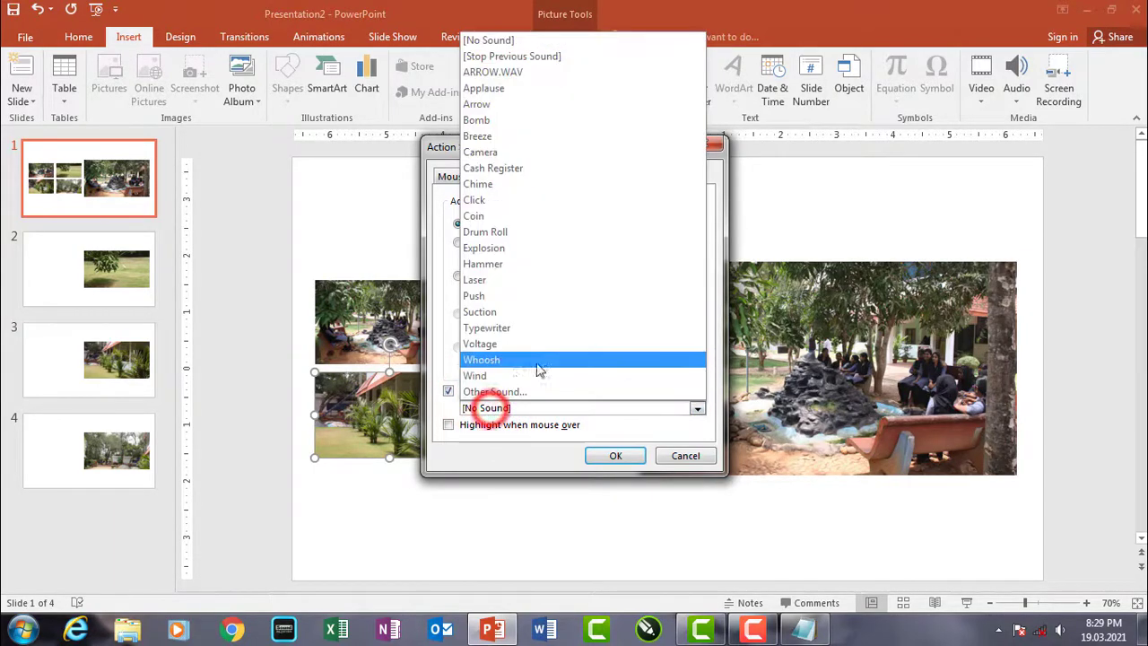
left_click(479, 391)
left_click(495, 435)
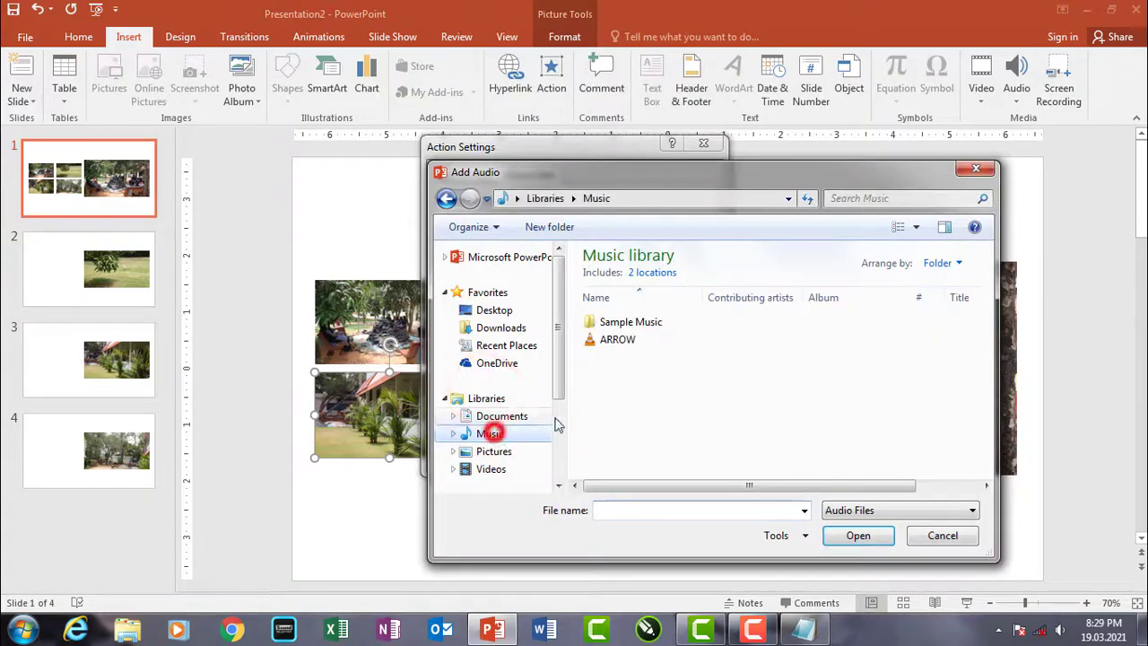
left_click(619, 339)
left_click(848, 535)
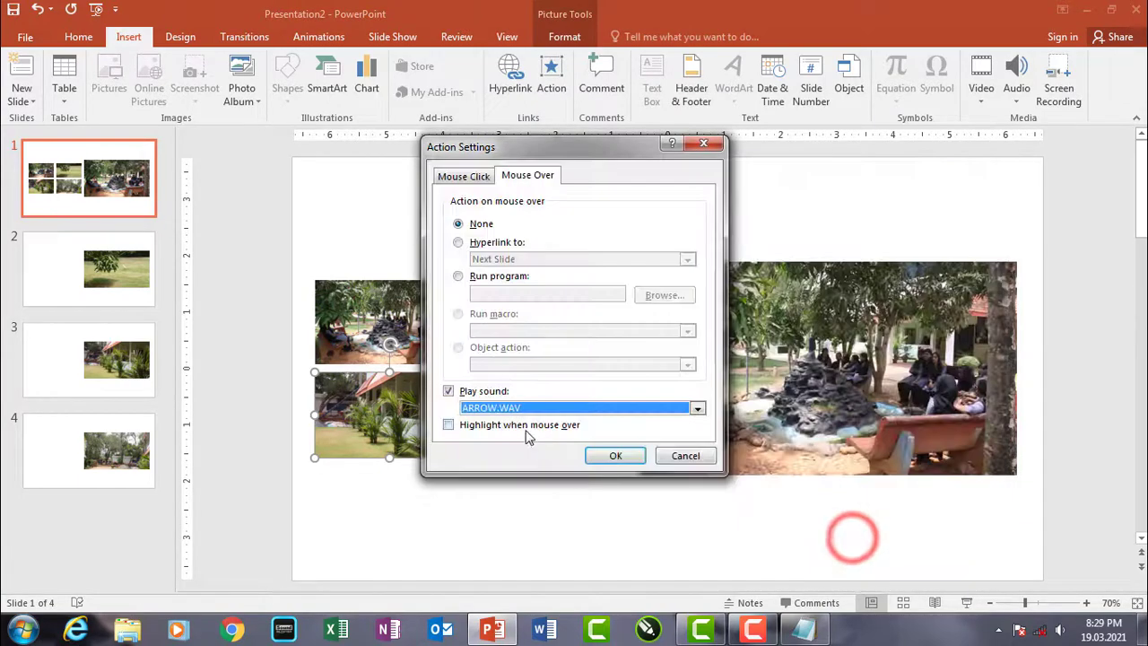
Make the same mouse-over hyperlink to Slide 3 and apply the settings
left_click(498, 242)
left_click(508, 259)
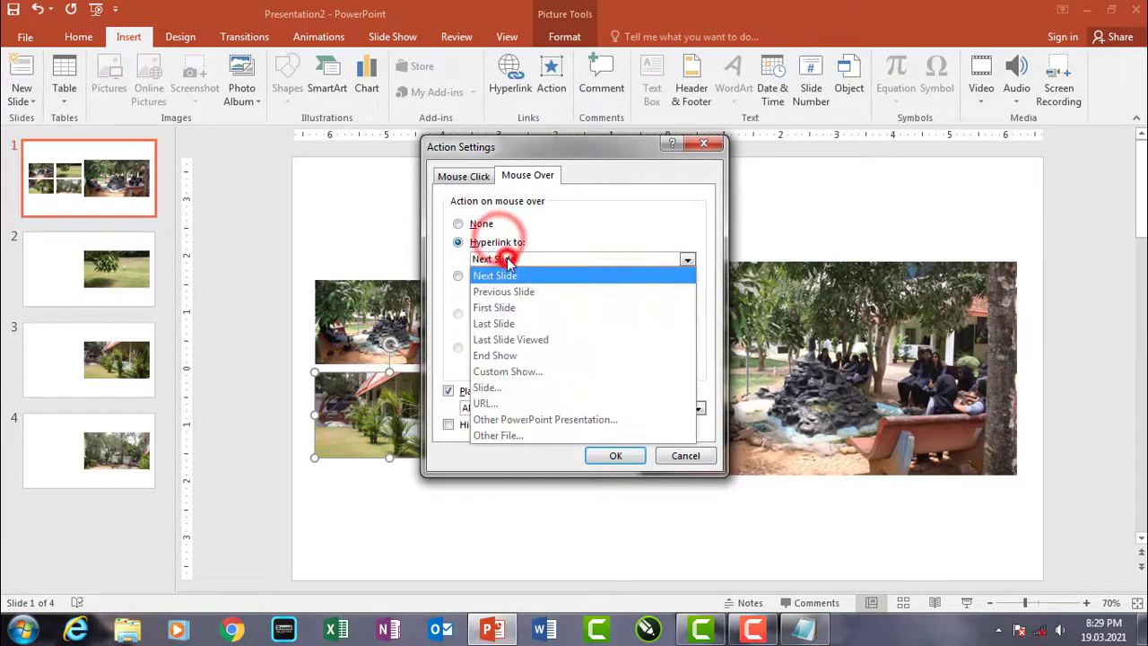
left_click(495, 388)
left_click(409, 257)
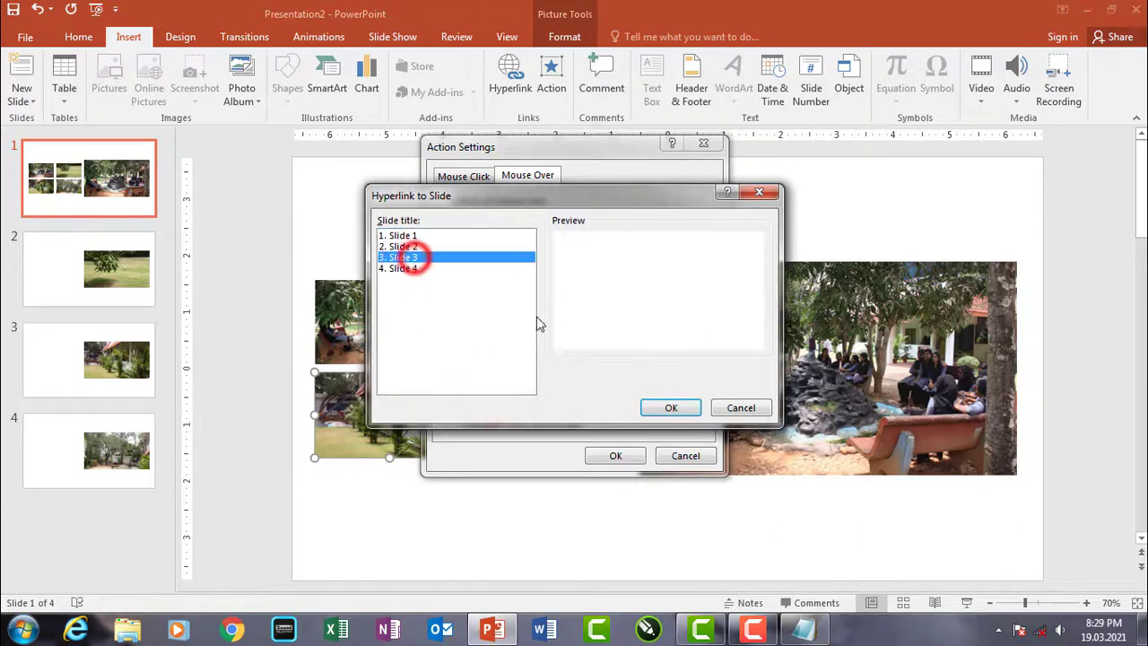
left_click(670, 409)
left_click(615, 456)
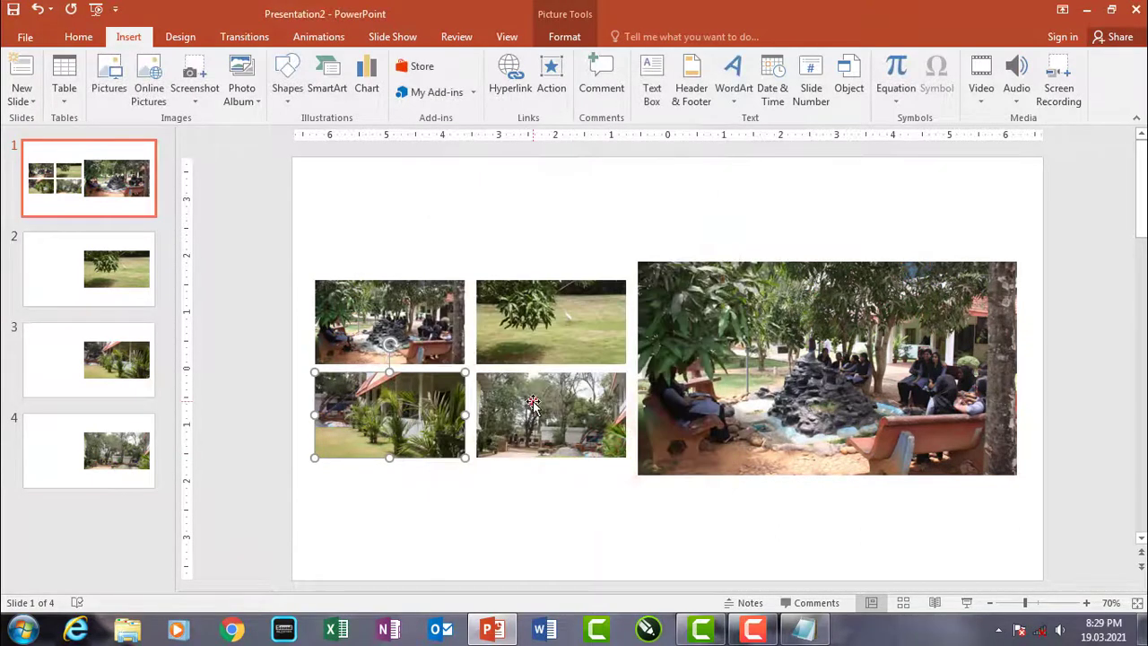
left_click(533, 402)
Make the bottom-middle photo's mouse-over action hyperlink to Slide 4
left_click(551, 79)
left_click(525, 176)
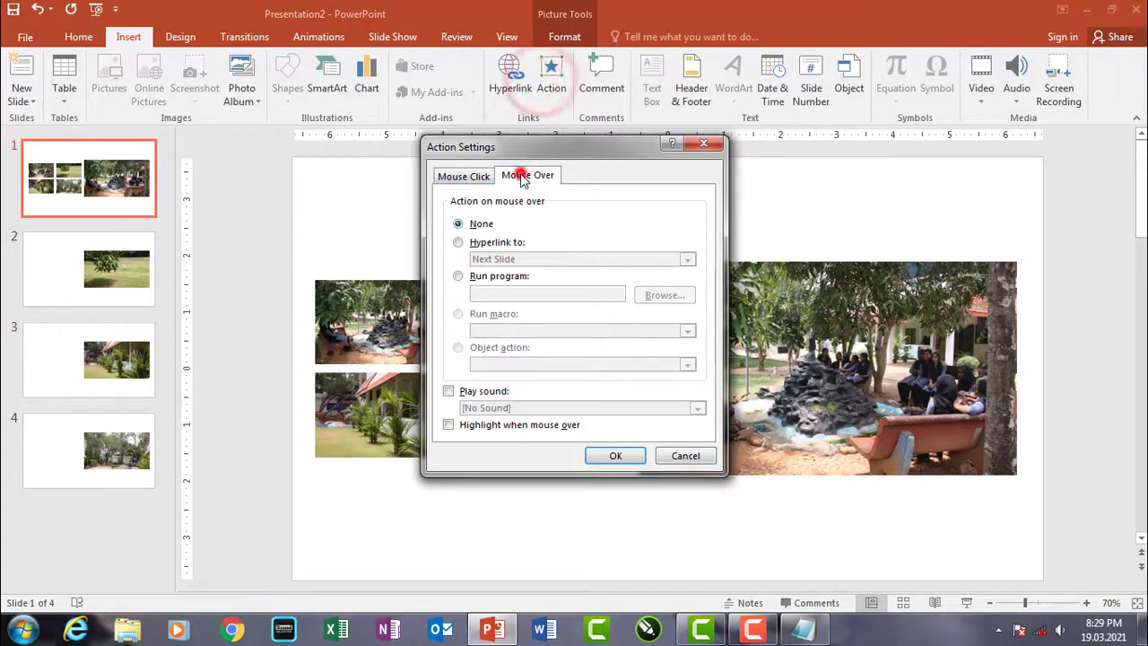
left_click(499, 243)
left_click(502, 258)
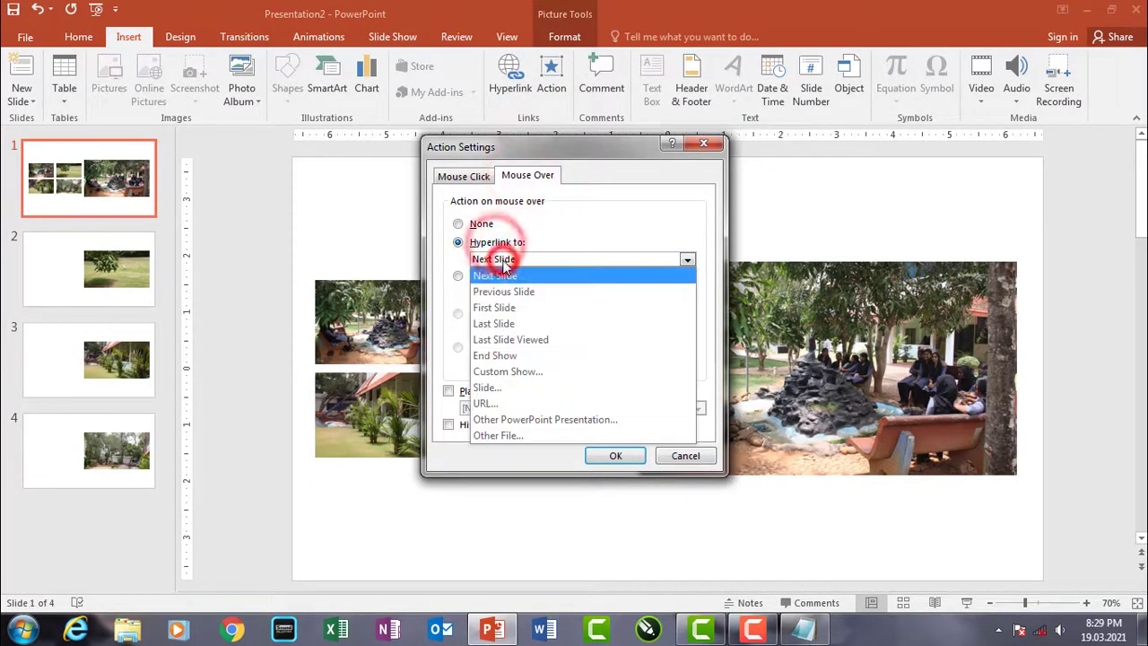
left_click(489, 388)
left_click(403, 267)
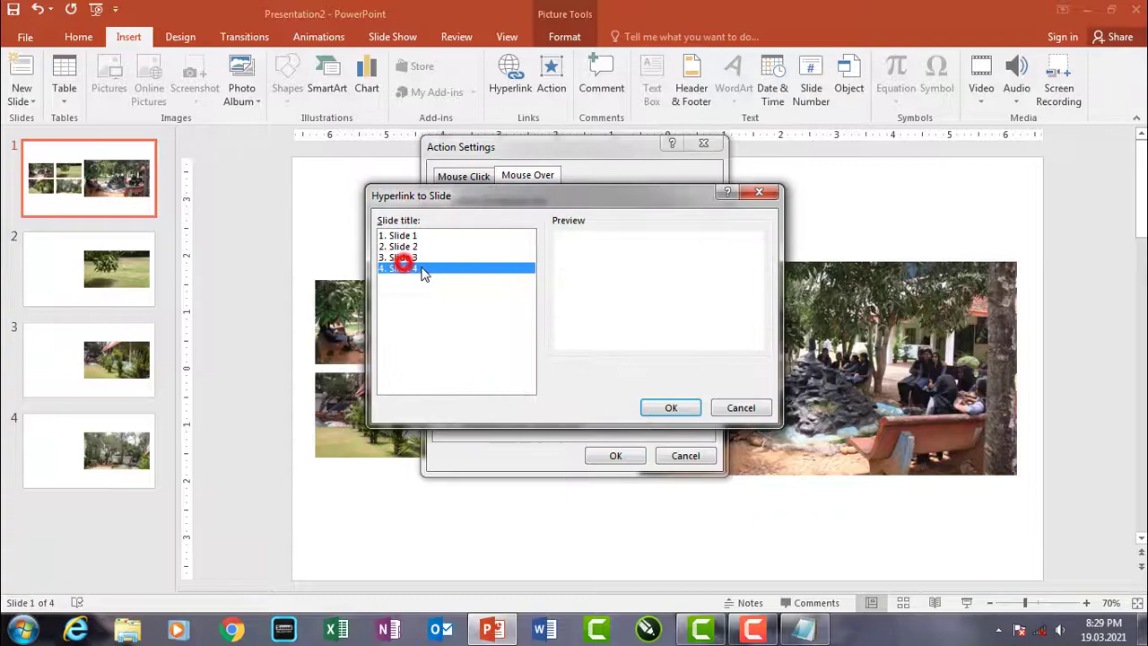
left_click(669, 408)
Add the ARROW sound from the Music library to the mouse-over action and confirm
left_click(478, 392)
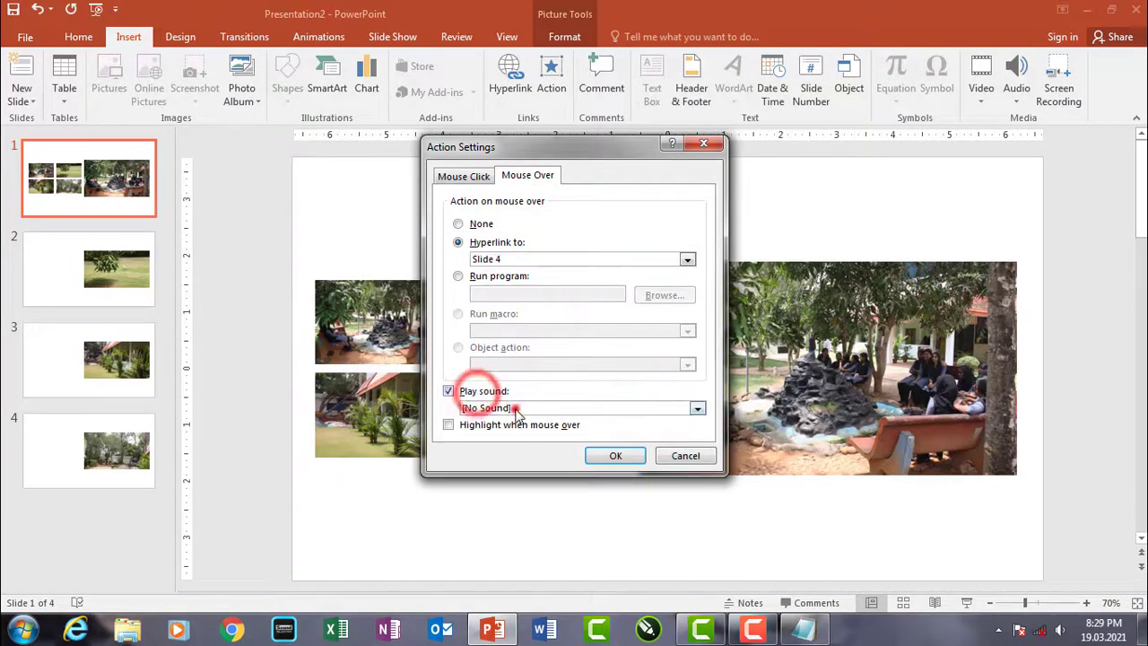
left_click(516, 408)
left_click(512, 386)
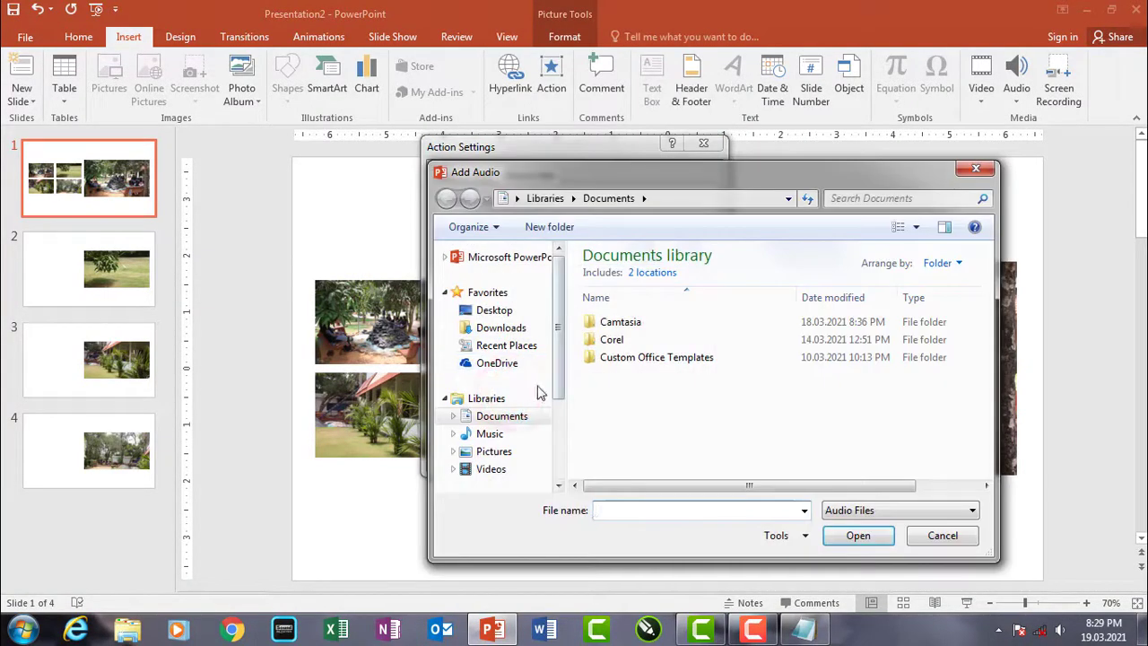
left_click(502, 435)
left_click(615, 341)
left_click(845, 534)
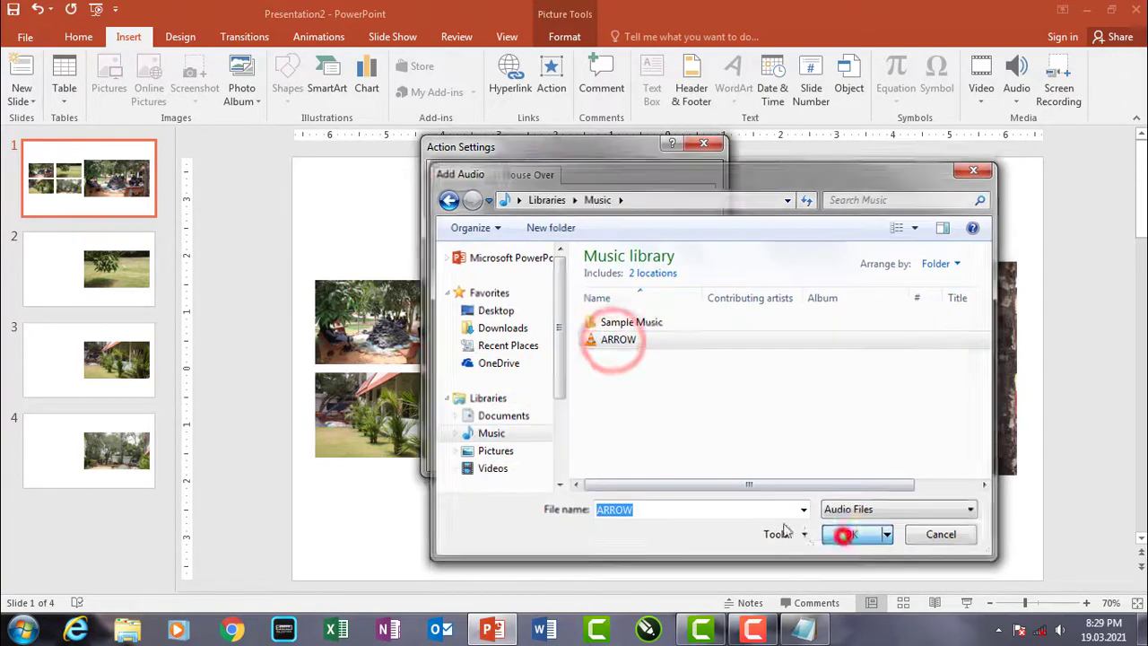
left_click(613, 455)
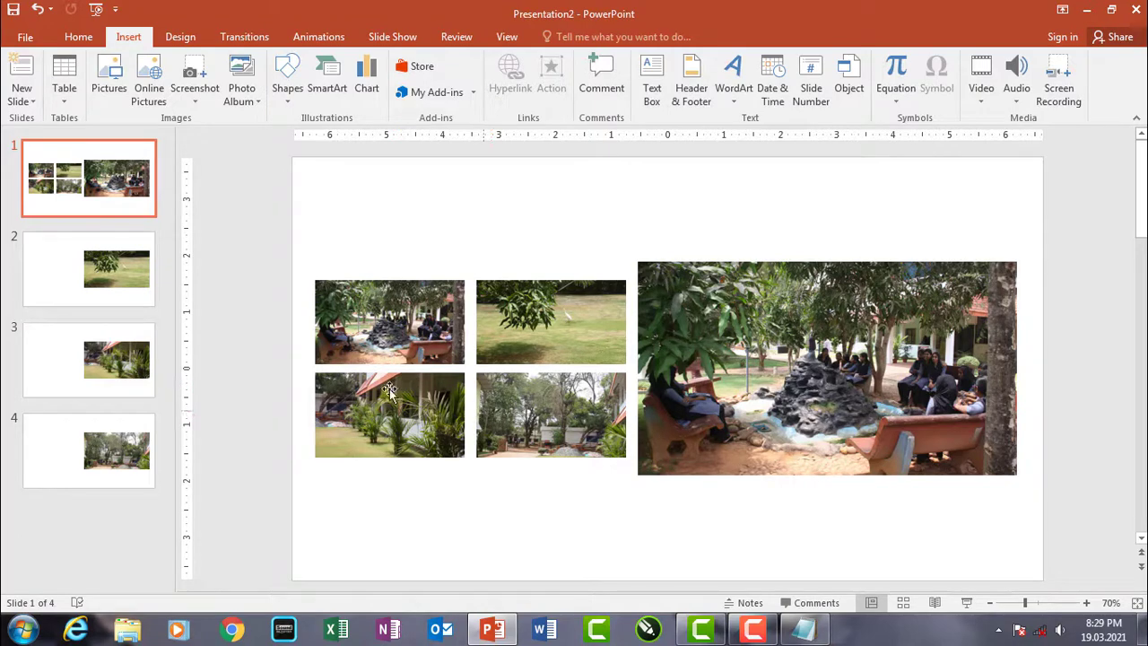
Select the four small grid photos on slide 1 and copy them
left_click_drag(239, 250, 633, 503)
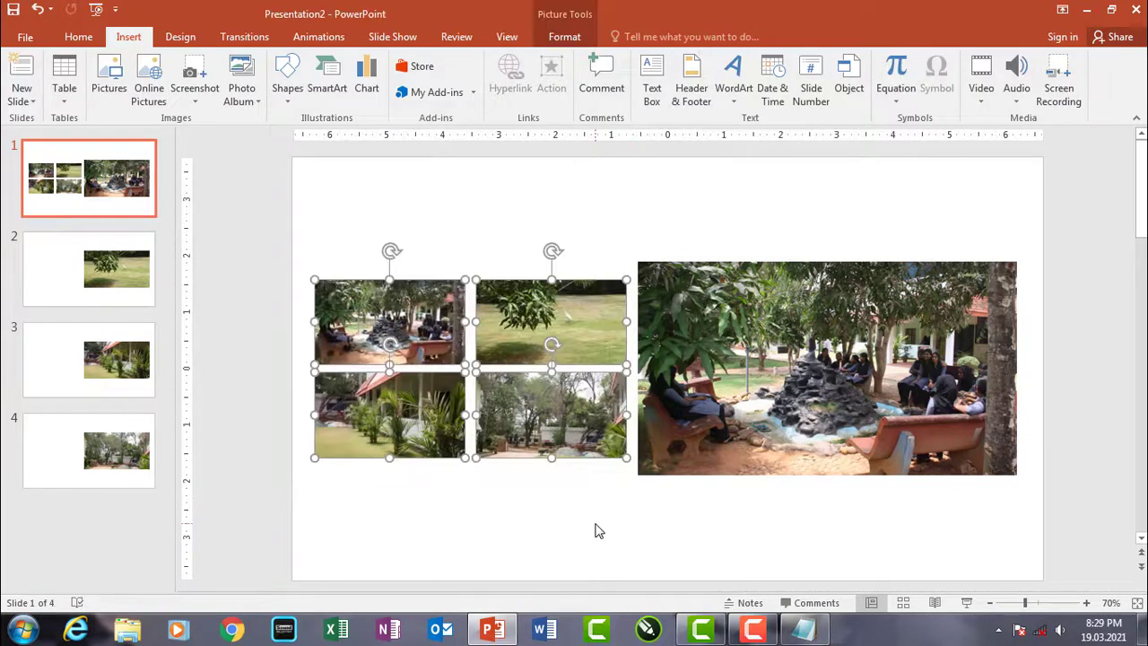
left_click(260, 387)
left_click_drag(243, 242, 635, 515)
left_click(231, 378)
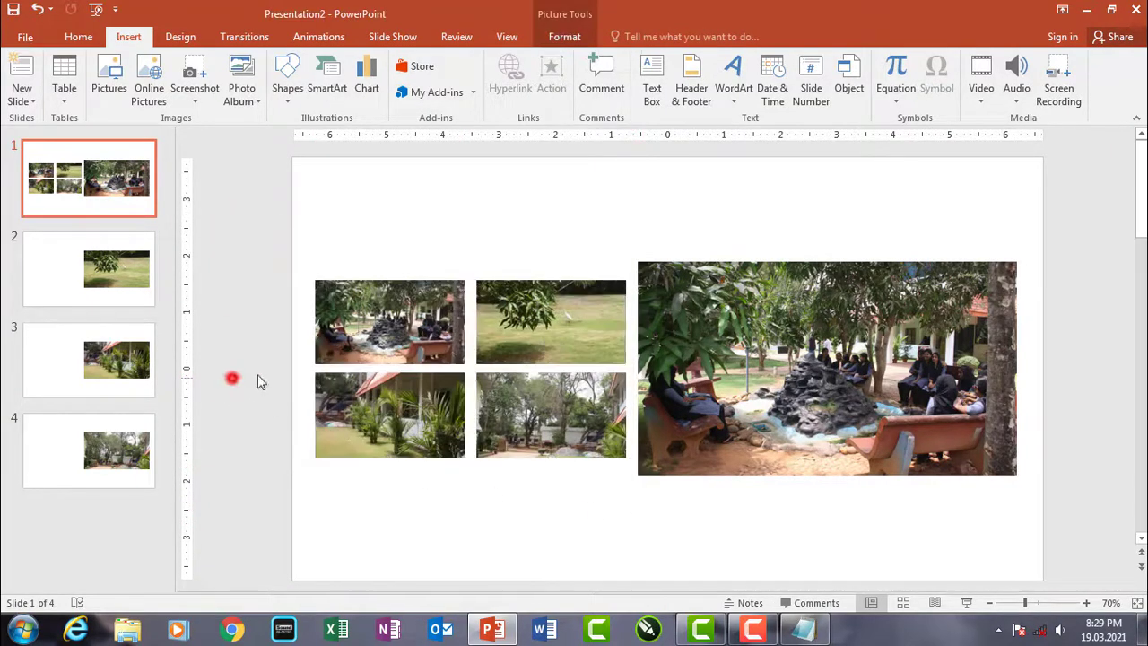
left_click(386, 337)
left_click(523, 326, "ctrl")
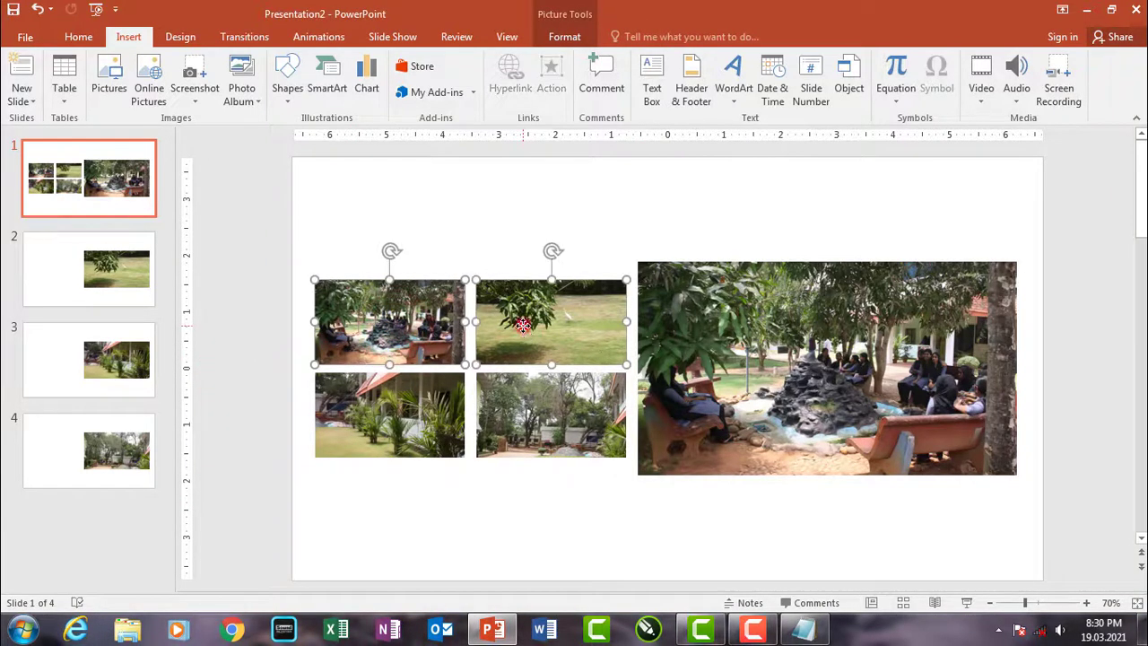
left_click(416, 403, "ctrl")
left_click(509, 400, "ctrl")
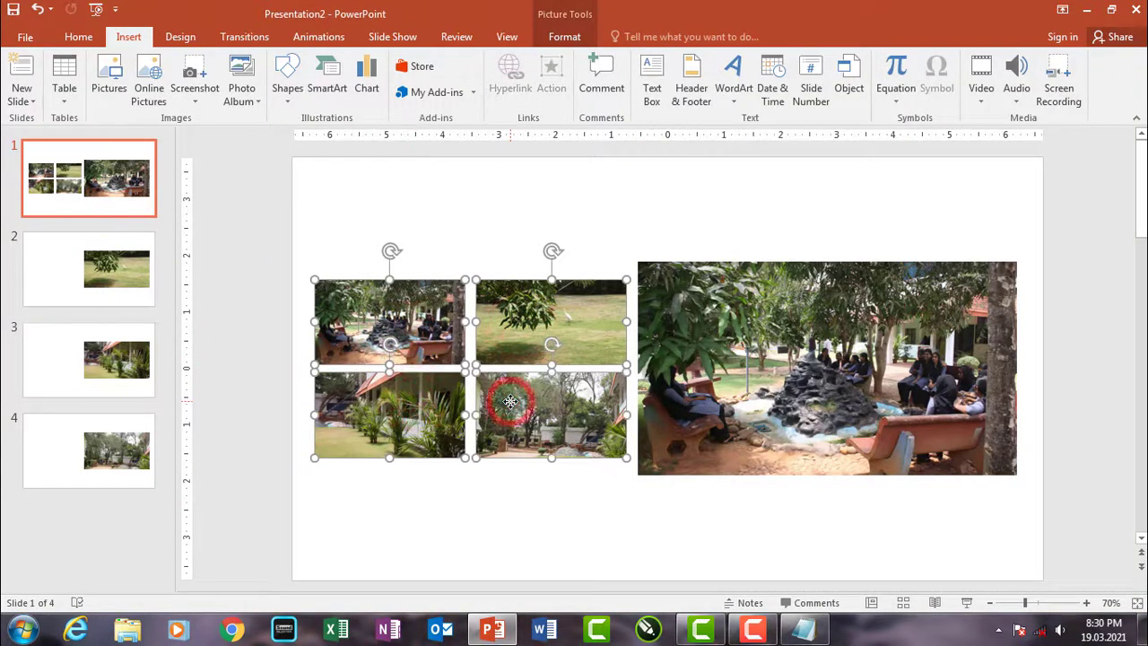
left_click(238, 319)
left_click_drag(260, 240, 633, 516)
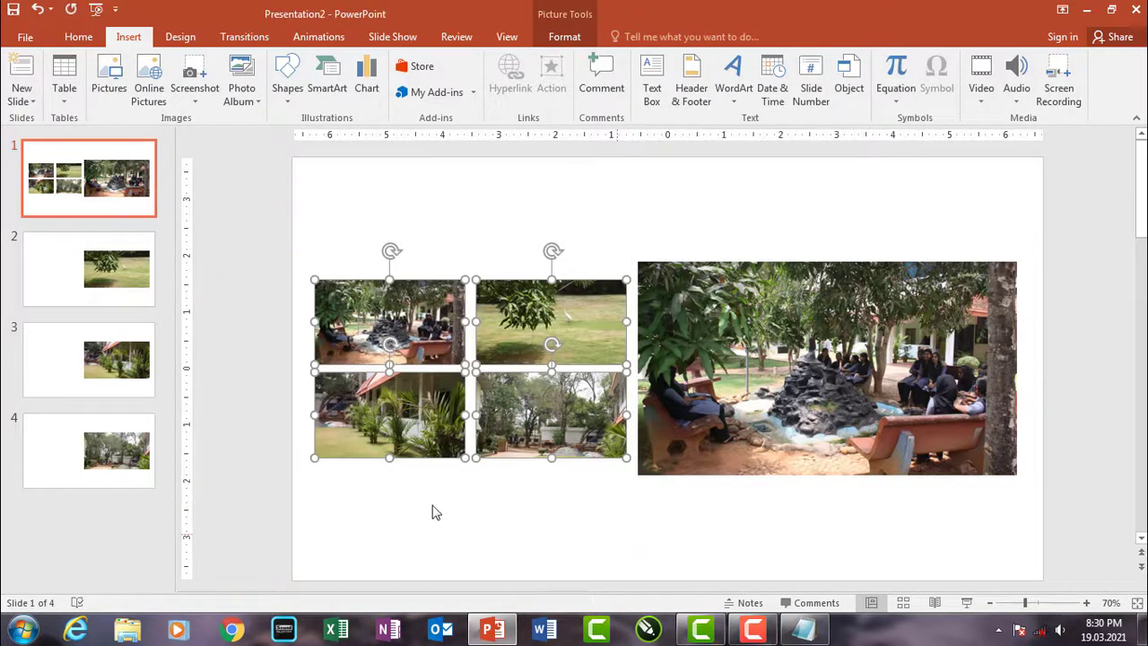
key("ctrl+c")
Paste the copied photo grid onto slides 2, 3 and 4
left_click(81, 274)
key("ctrl+v")
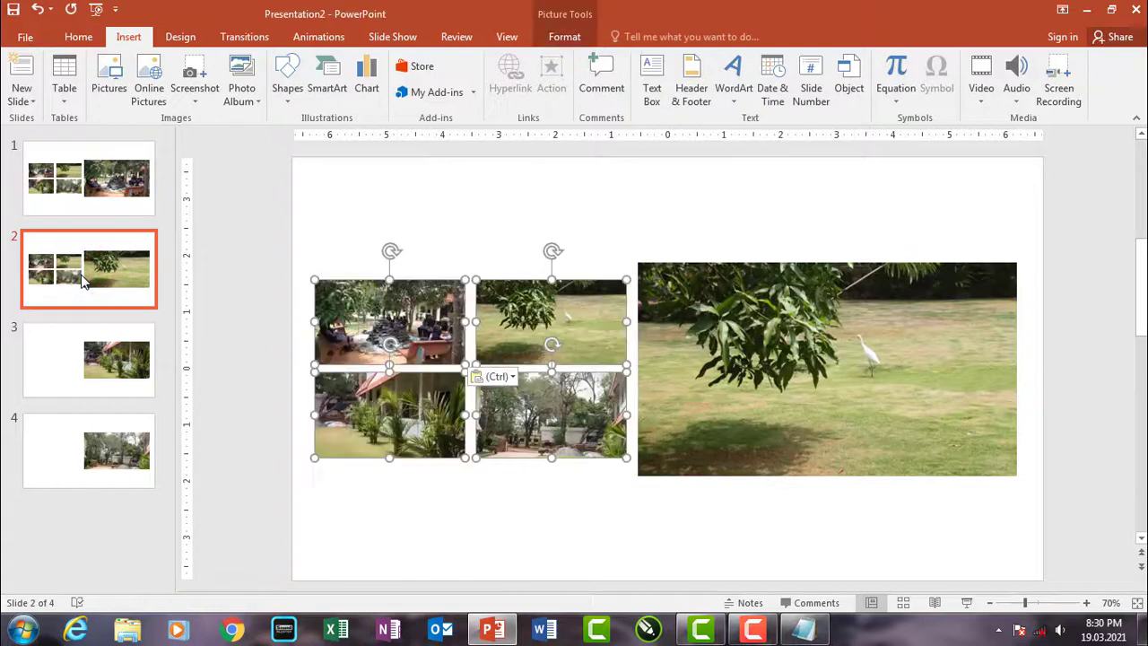
left_click(93, 350)
key("ctrl+v")
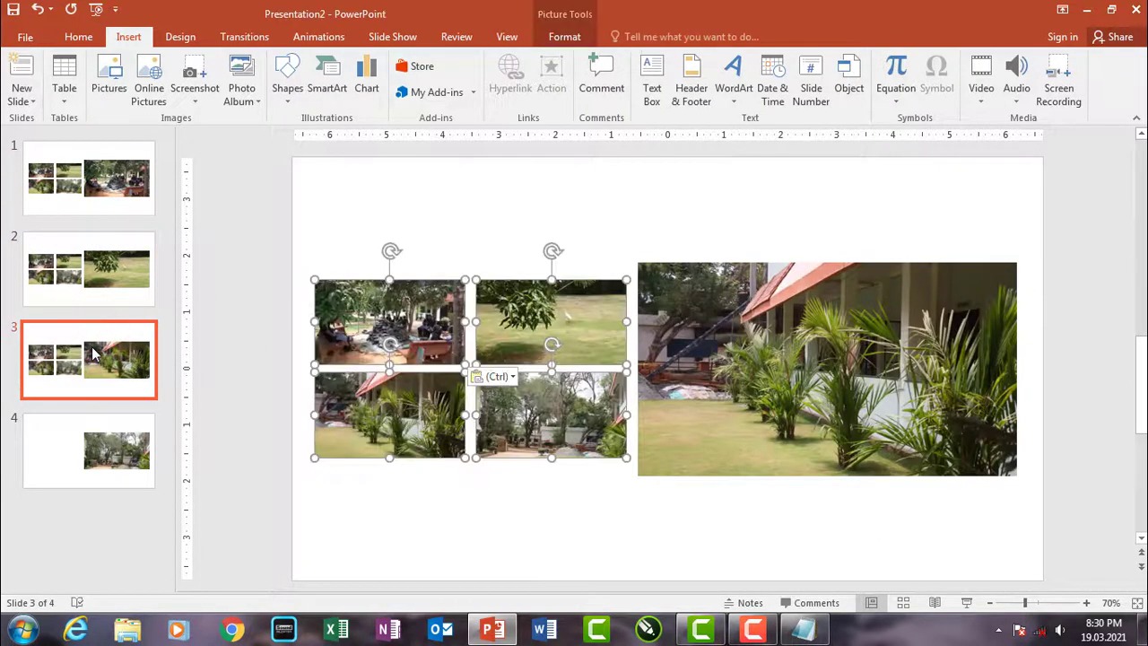
left_click(96, 440)
key("ctrl+v")
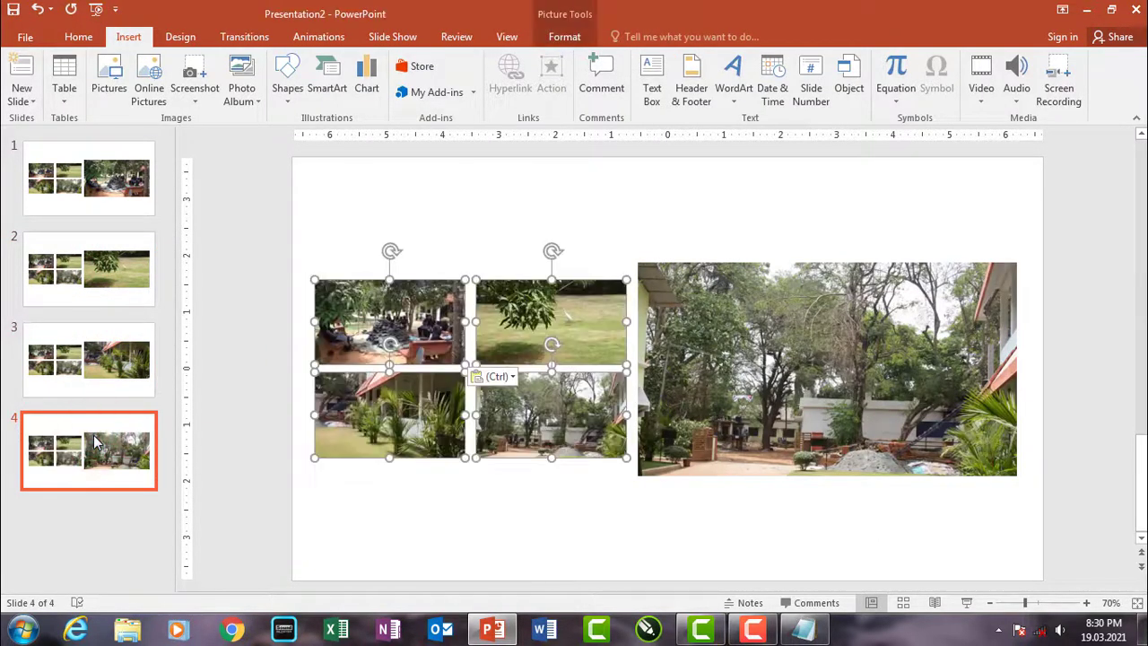
left_click(236, 325)
Check that slides 2–4 carry the grid, then start the slide show with F5
left_click(98, 179)
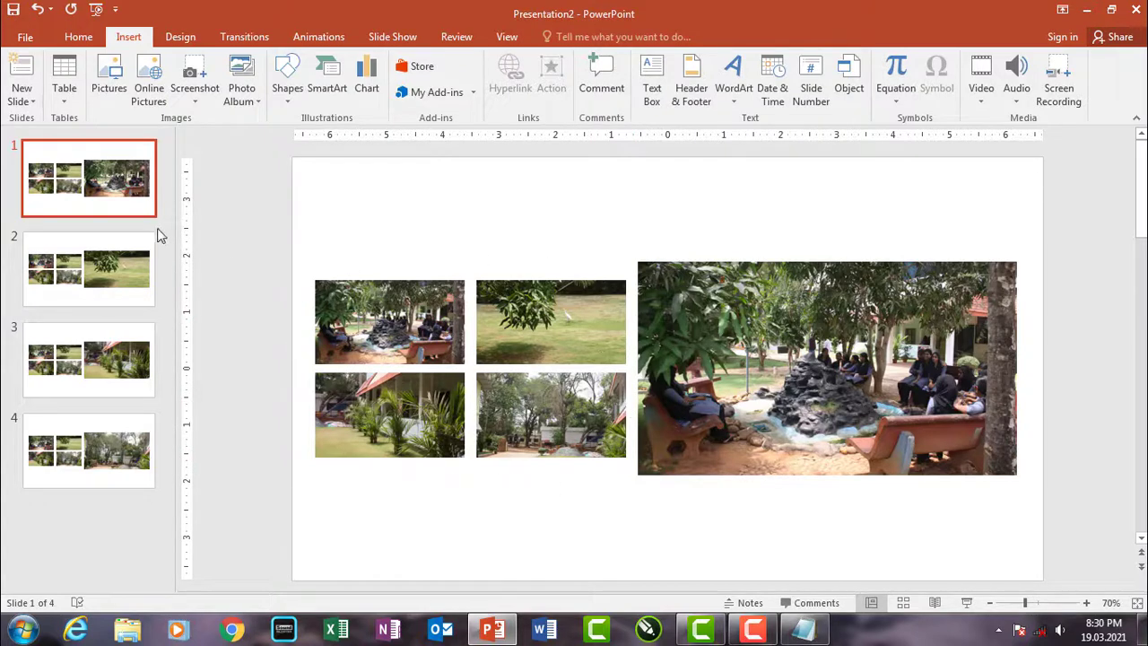
left_click(103, 276)
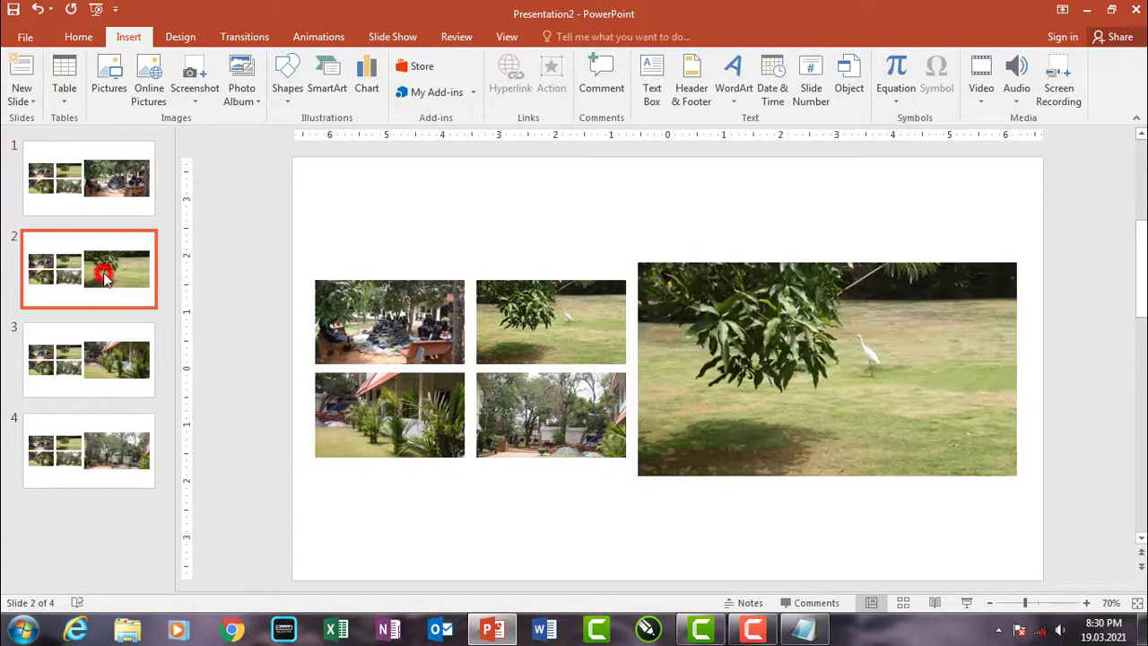
left_click(80, 362)
left_click(79, 441)
left_click(103, 282)
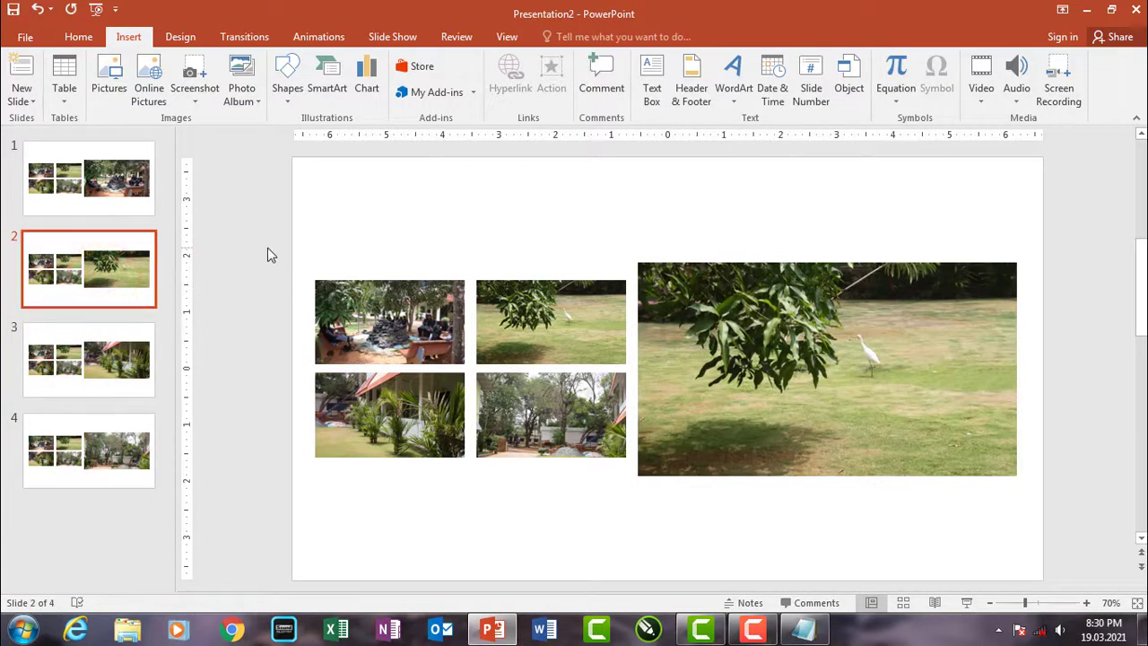
left_click_drag(268, 248, 638, 502)
left_click(255, 375)
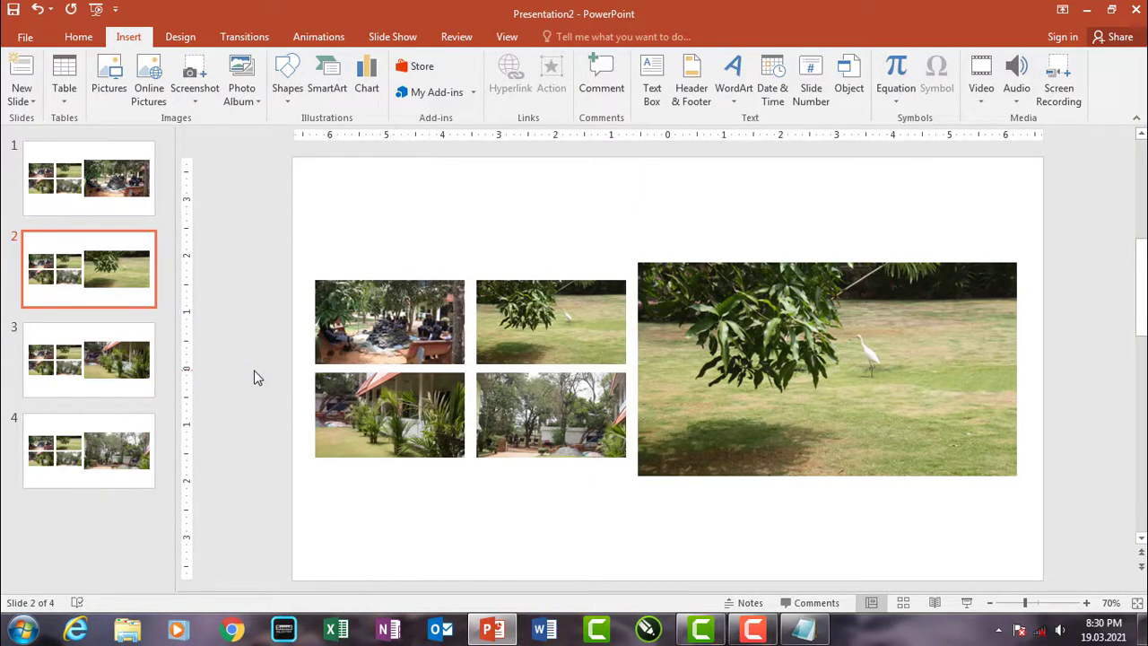
key("F5")
Test the grid links, bringing up the egret, rock-fountain, palm-walkway and trees-and-buildings pictures
left_click(354, 609)
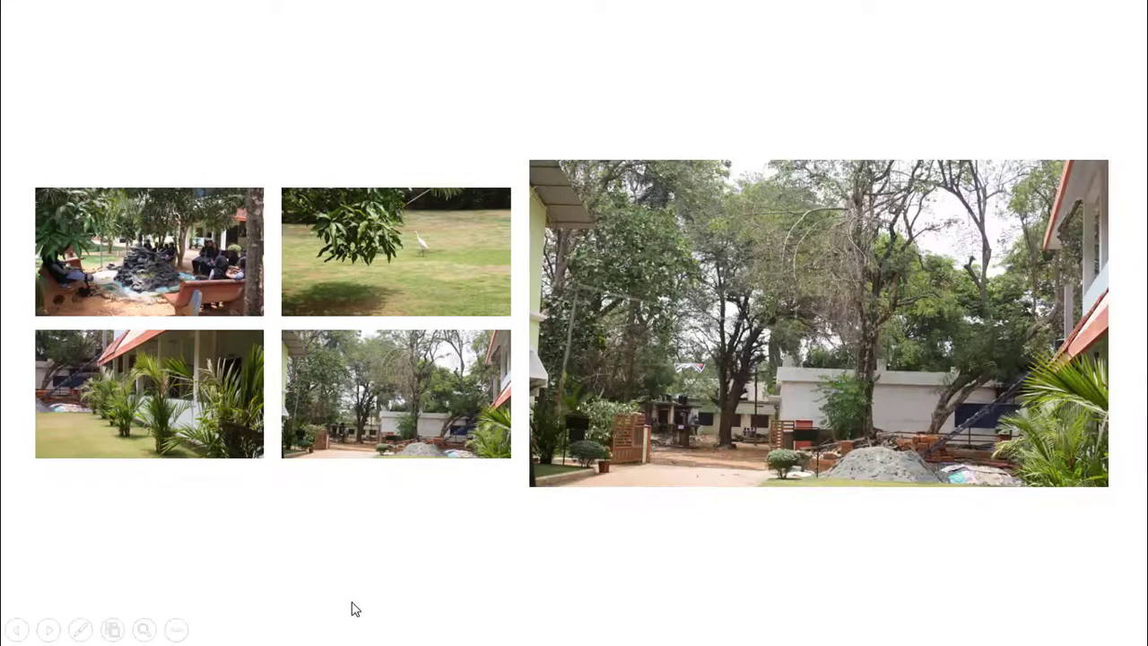
left_click(424, 258)
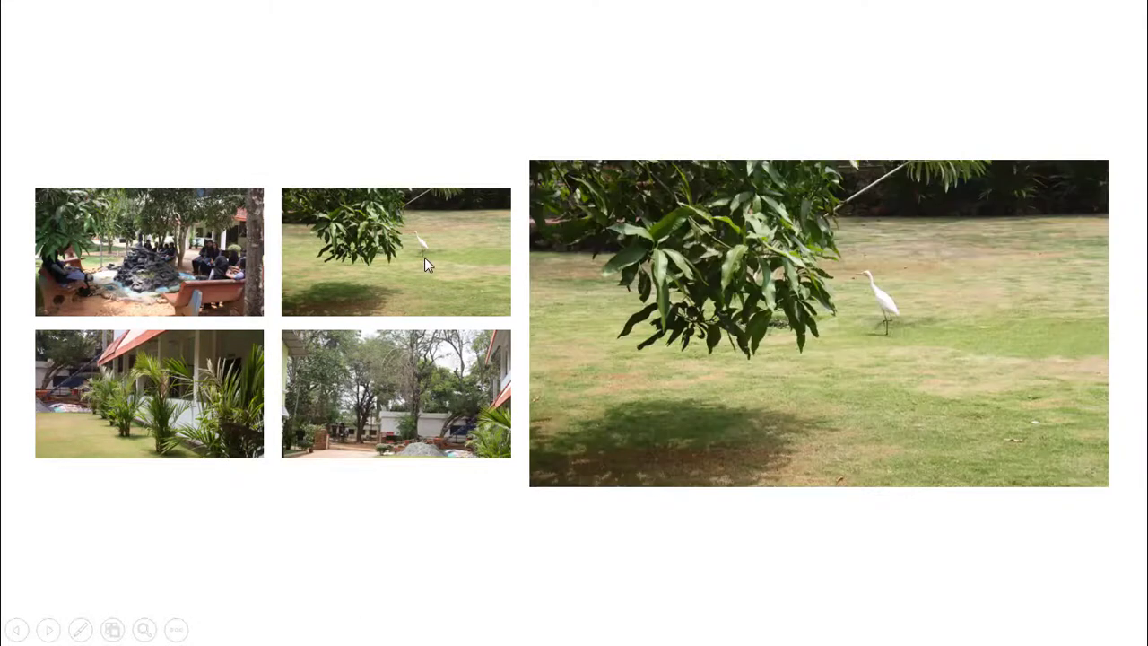
left_click(215, 264)
left_click(190, 397)
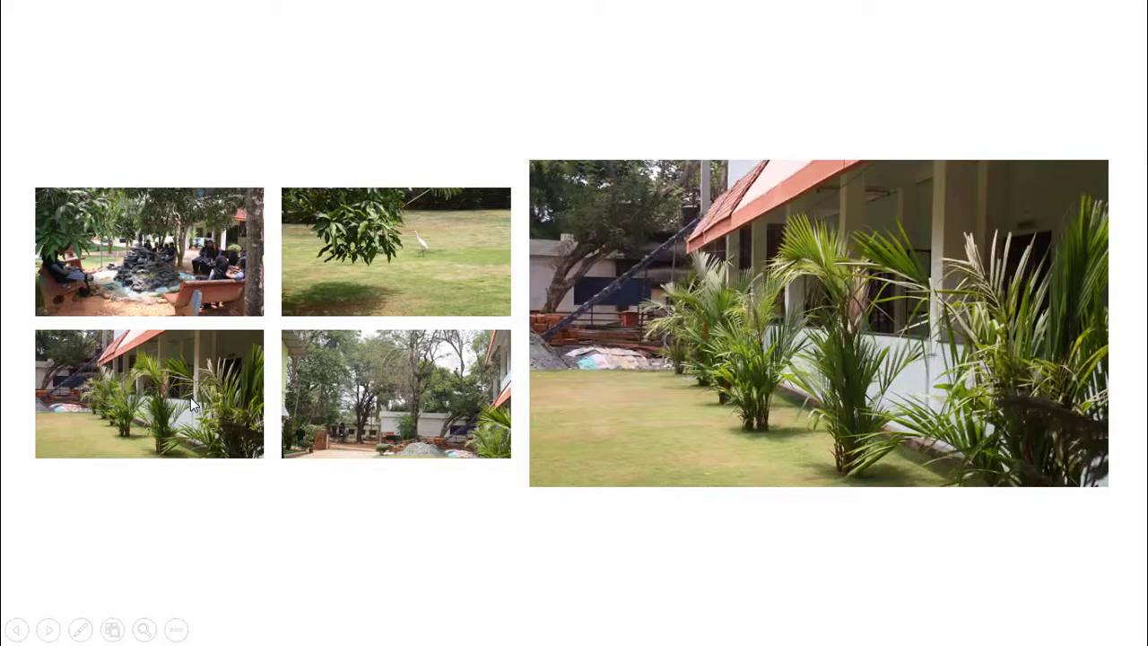
left_click(366, 402)
left_click(381, 269)
left_click(395, 377)
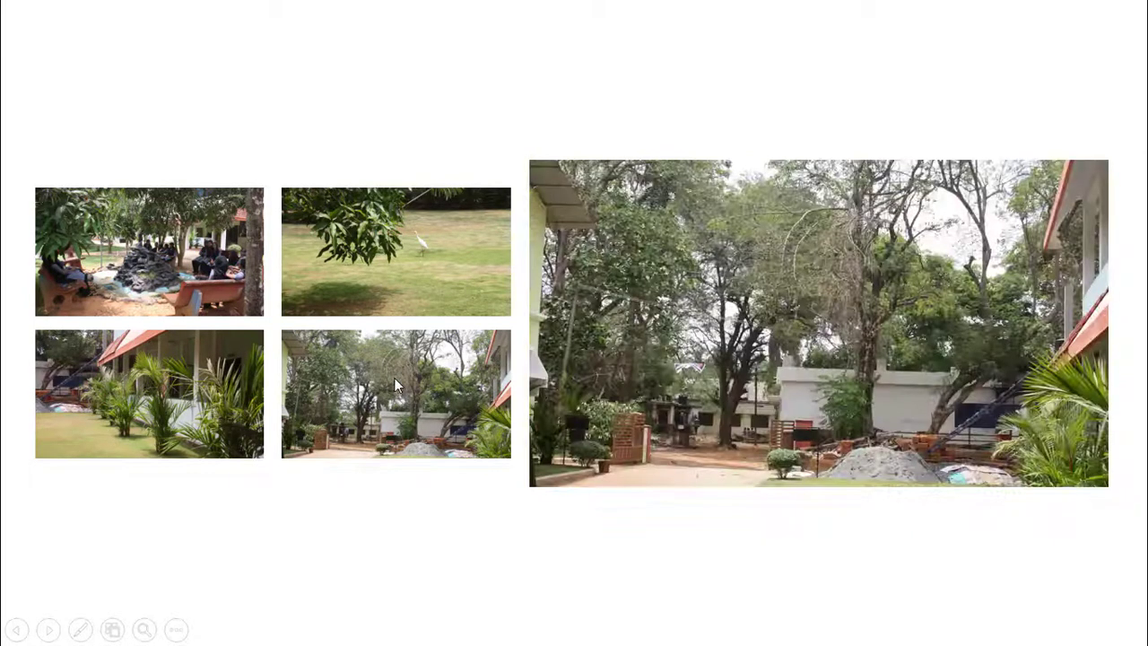
left_click(394, 263)
left_click(213, 269)
left_click(210, 353)
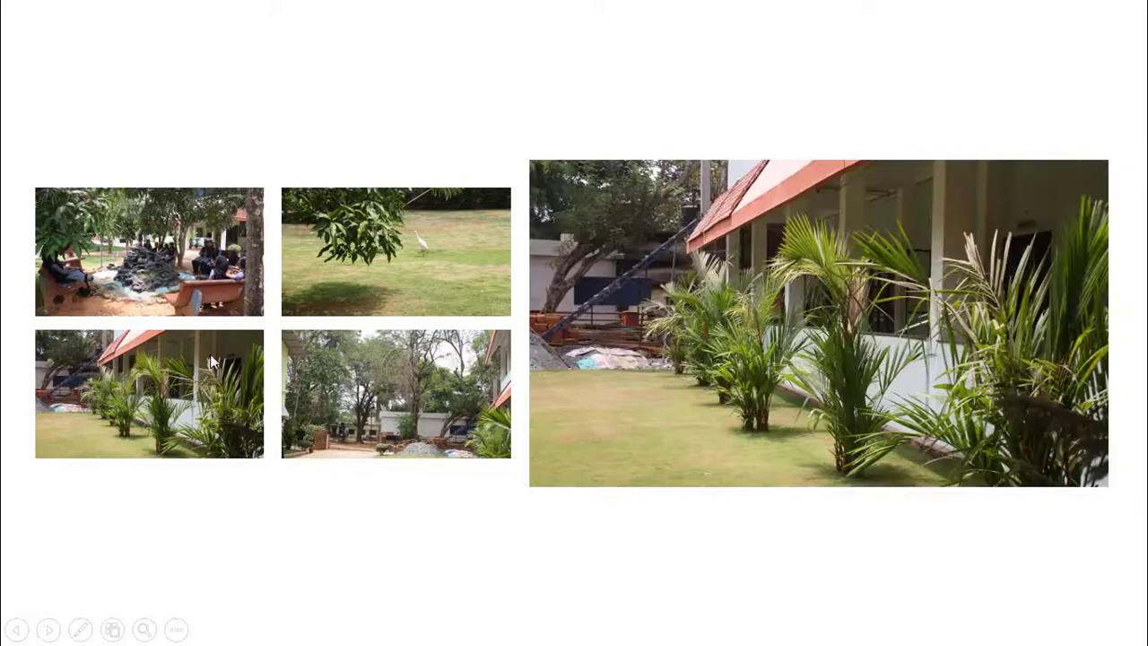
left_click(387, 282)
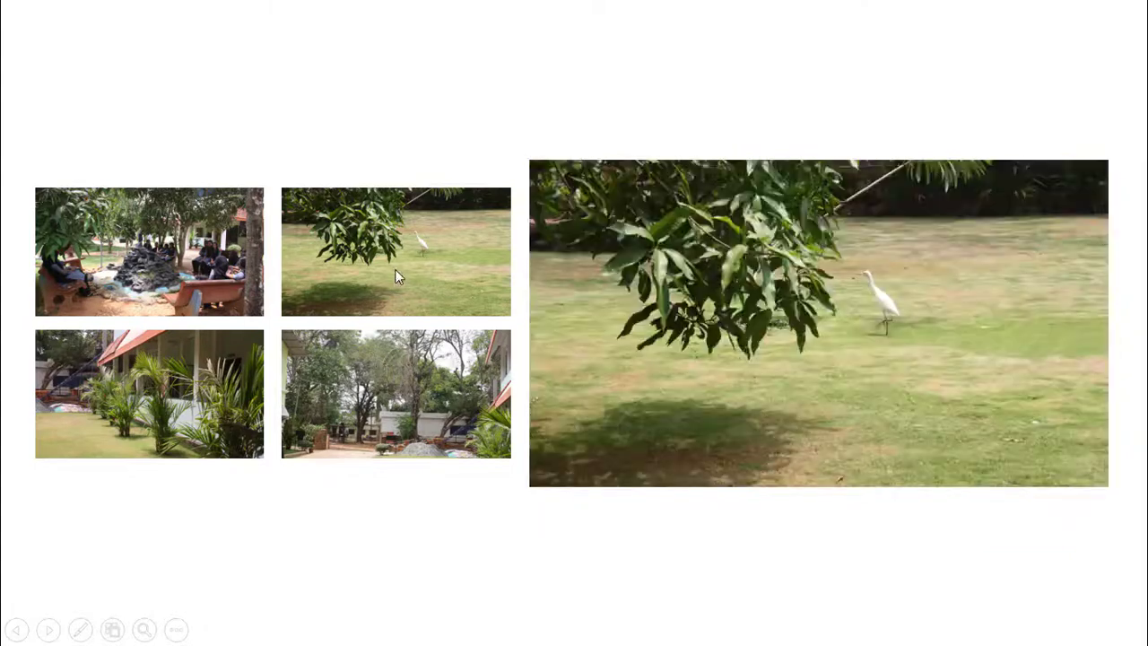
Repeat the tests on all four photos to confirm each shows its matching picture
left_click(180, 269)
left_click(184, 362)
left_click(358, 366)
left_click(363, 274)
left_click(373, 388)
left_click(243, 389)
left_click(240, 280)
left_click(363, 307)
left_click(369, 364)
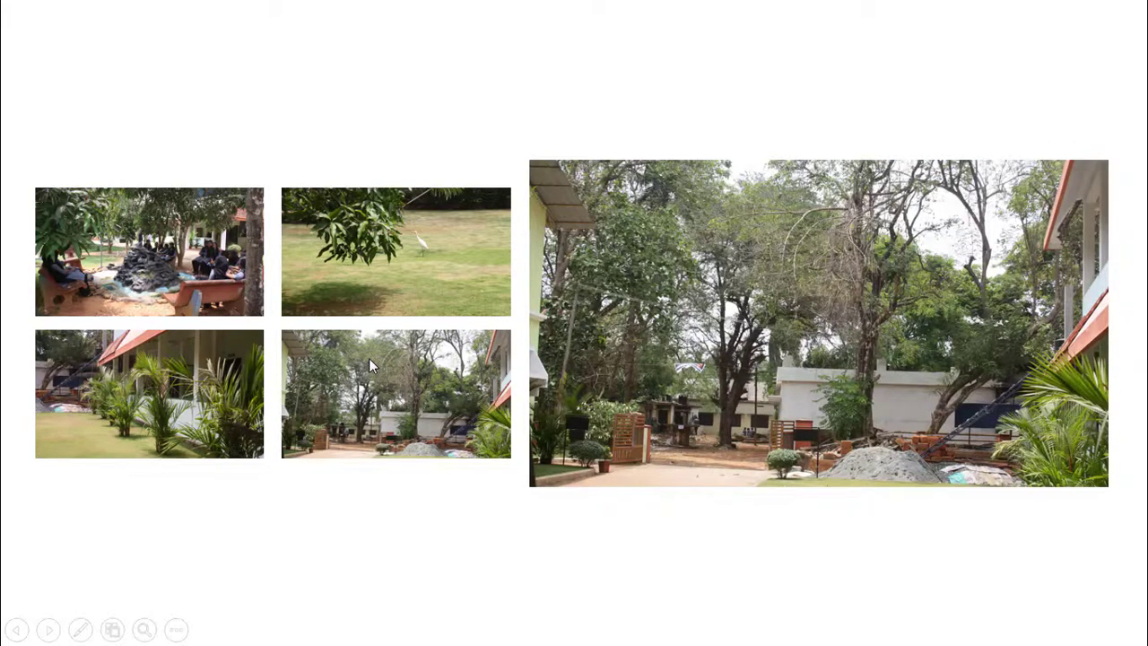
left_click(144, 367)
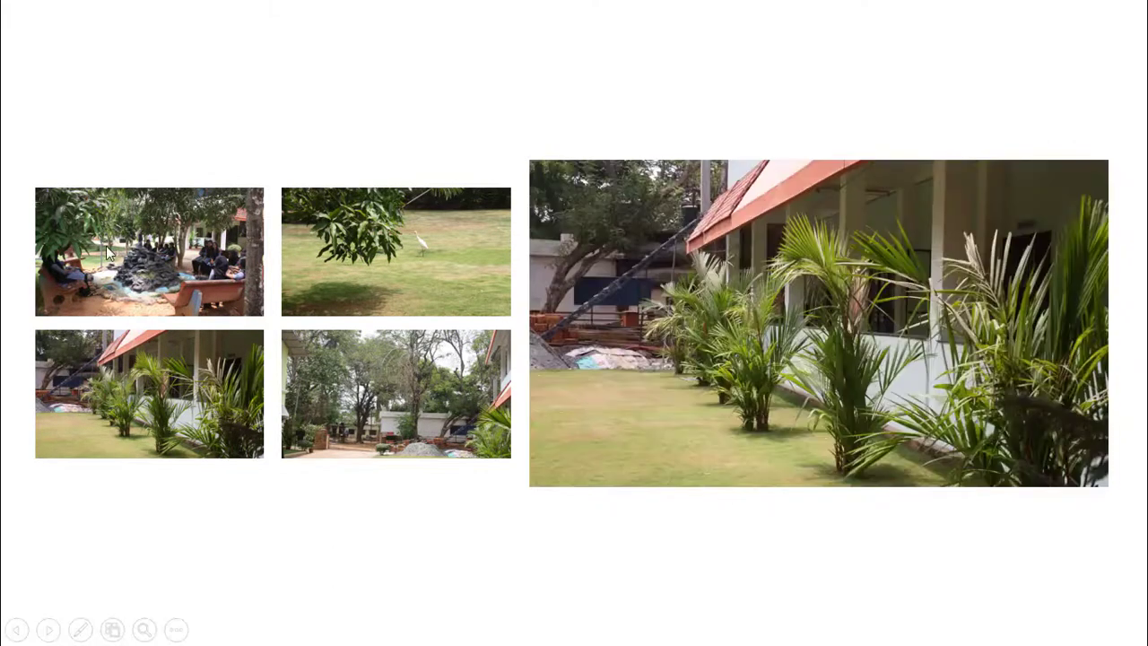
left_click(171, 253)
Recheck the photo links once more and end the slide show
mouse_move(349, 271)
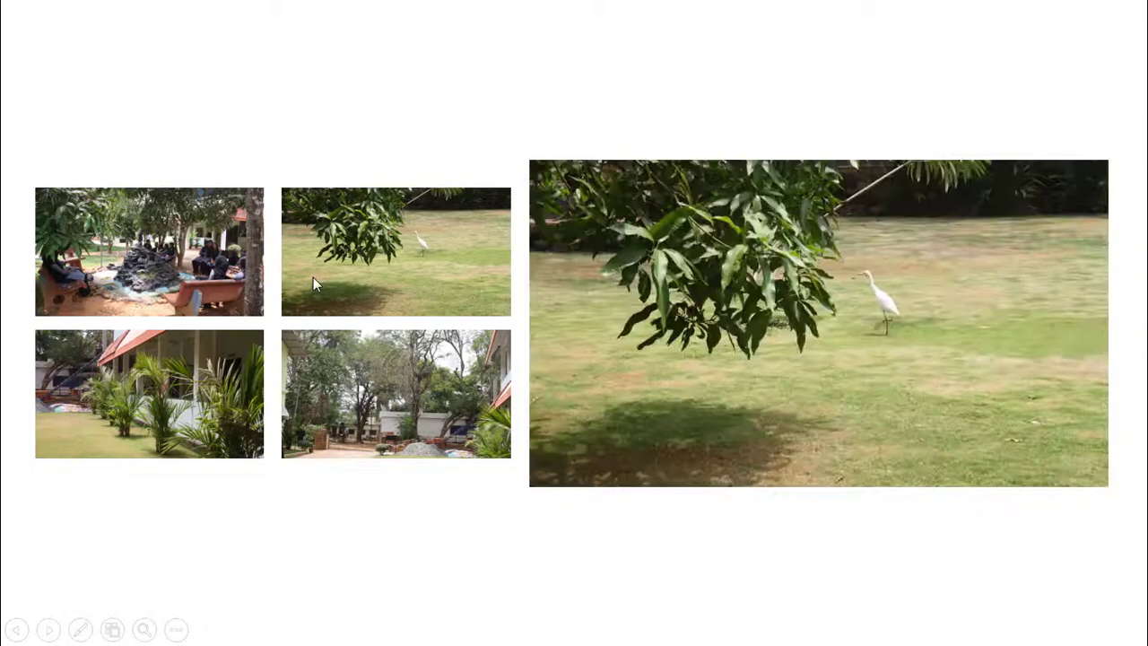
mouse_move(325, 370)
mouse_move(241, 343)
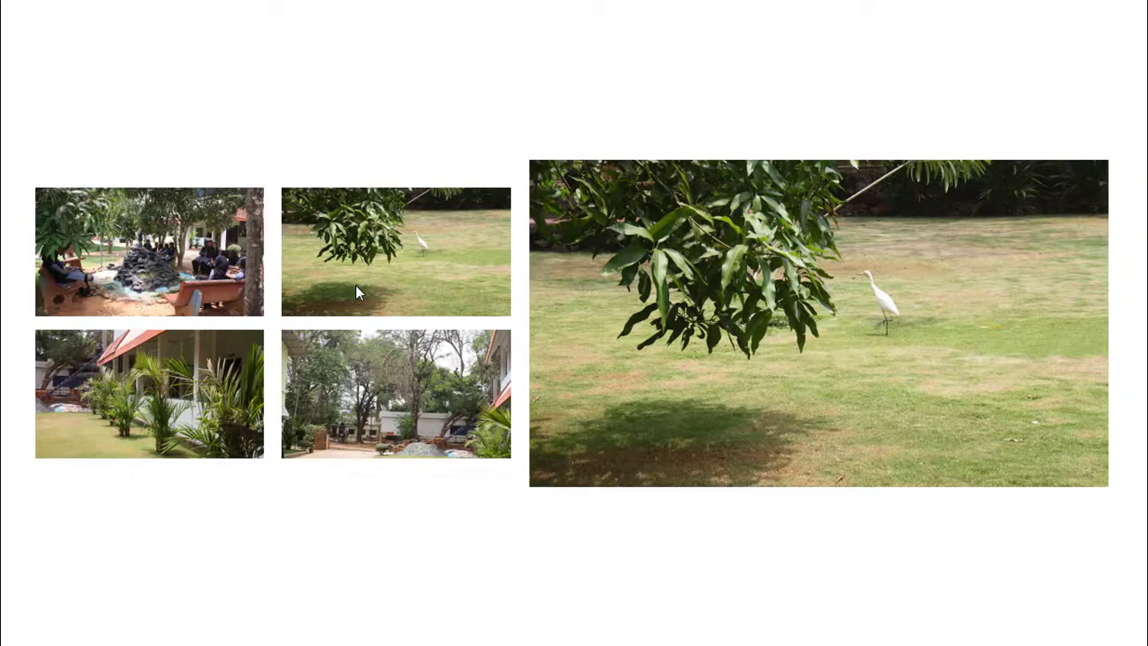
key("Escape")
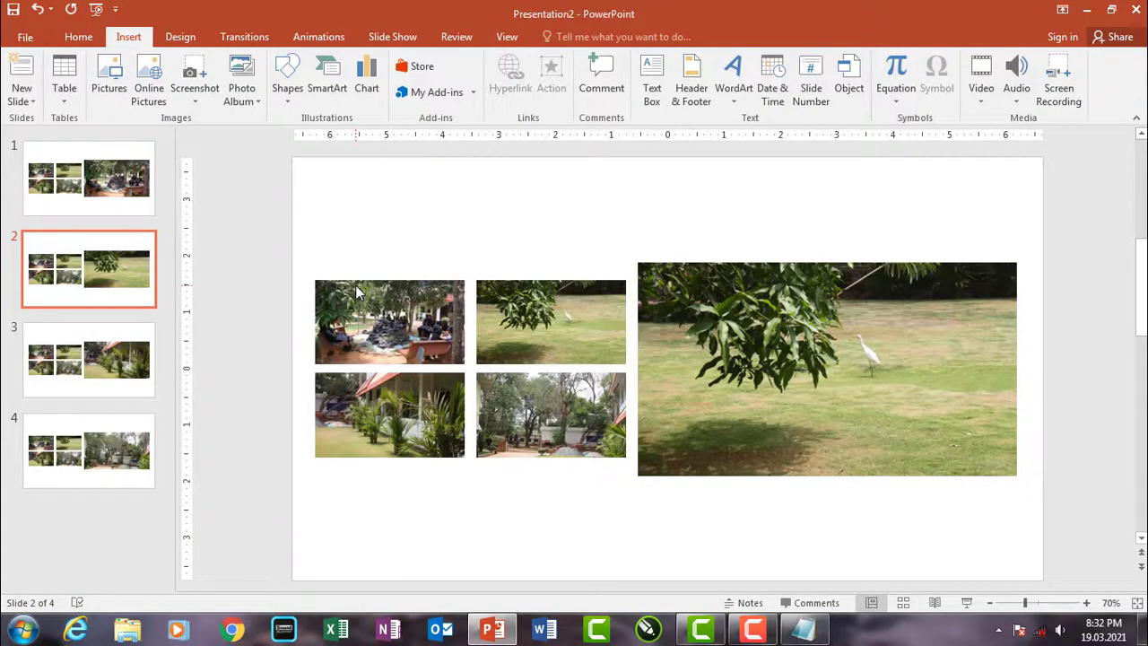
left_click(269, 287)
left_click(1091, 11)
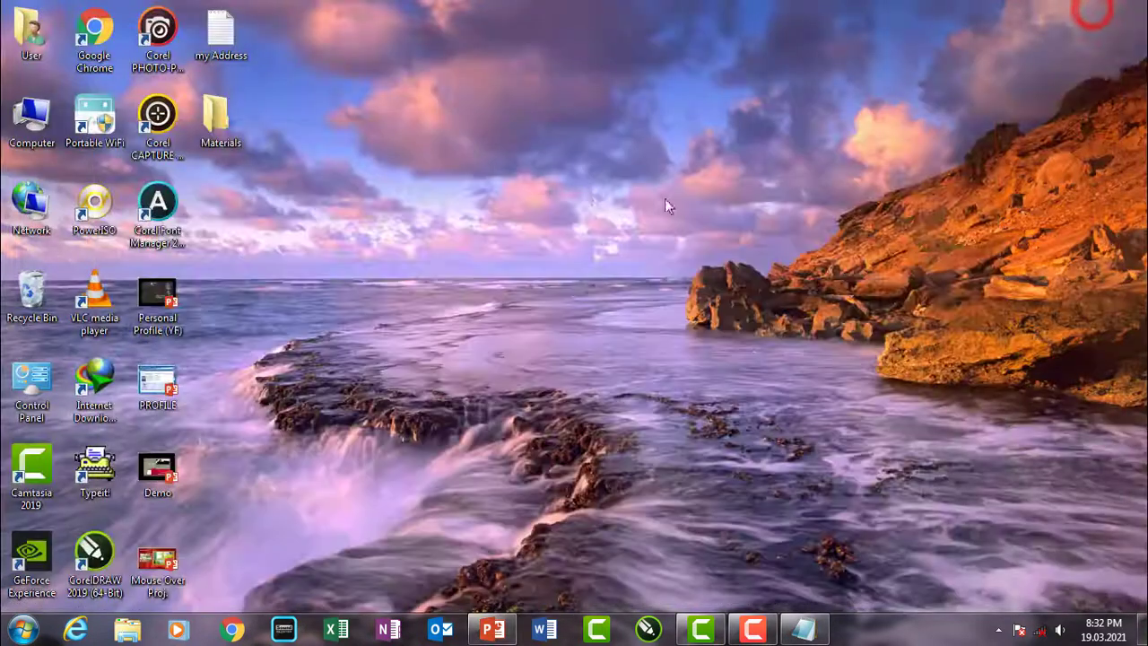
right_click(581, 190)
left_click(625, 239)
left_click(492, 630)
left_click(248, 342)
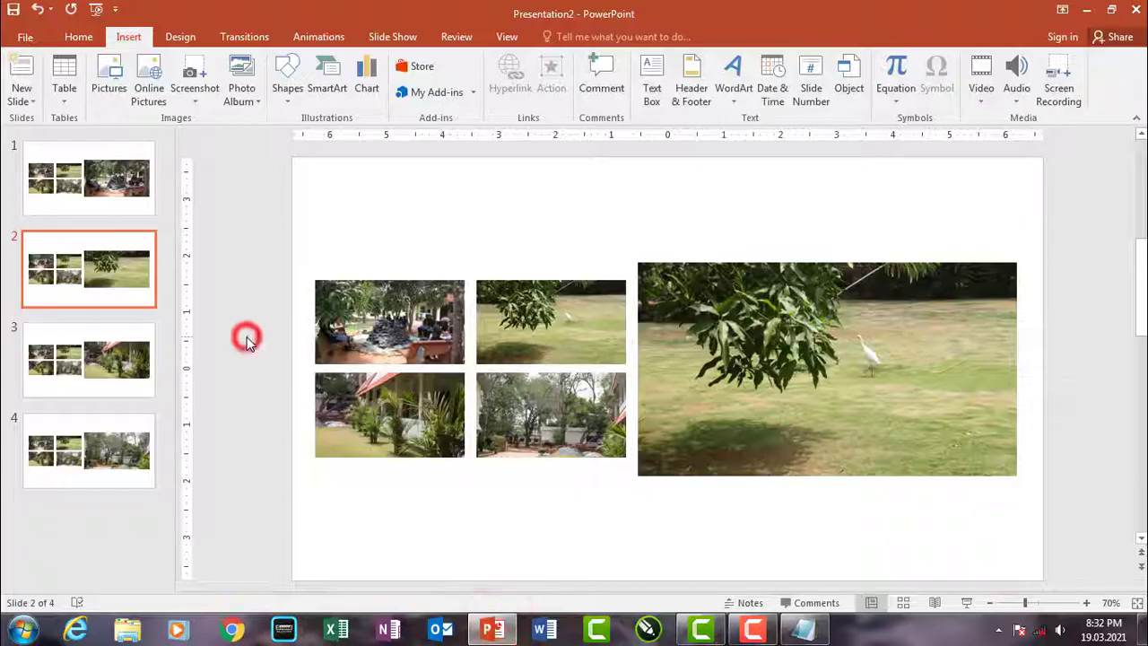